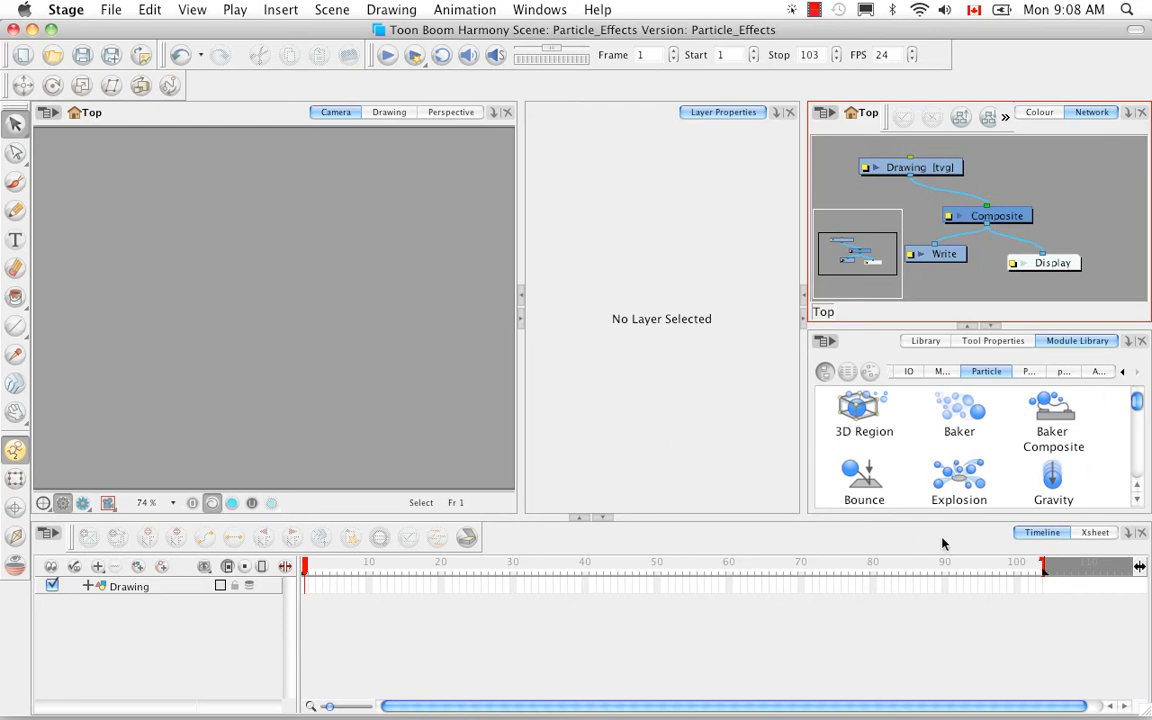
Insert the Rain weather particle preset into the scene and play the animation.
mouse_move(1138, 401)
mouse_down()
mouse_move(1134, 468)
mouse_move(1136, 400)
mouse_up()
click(281, 11)
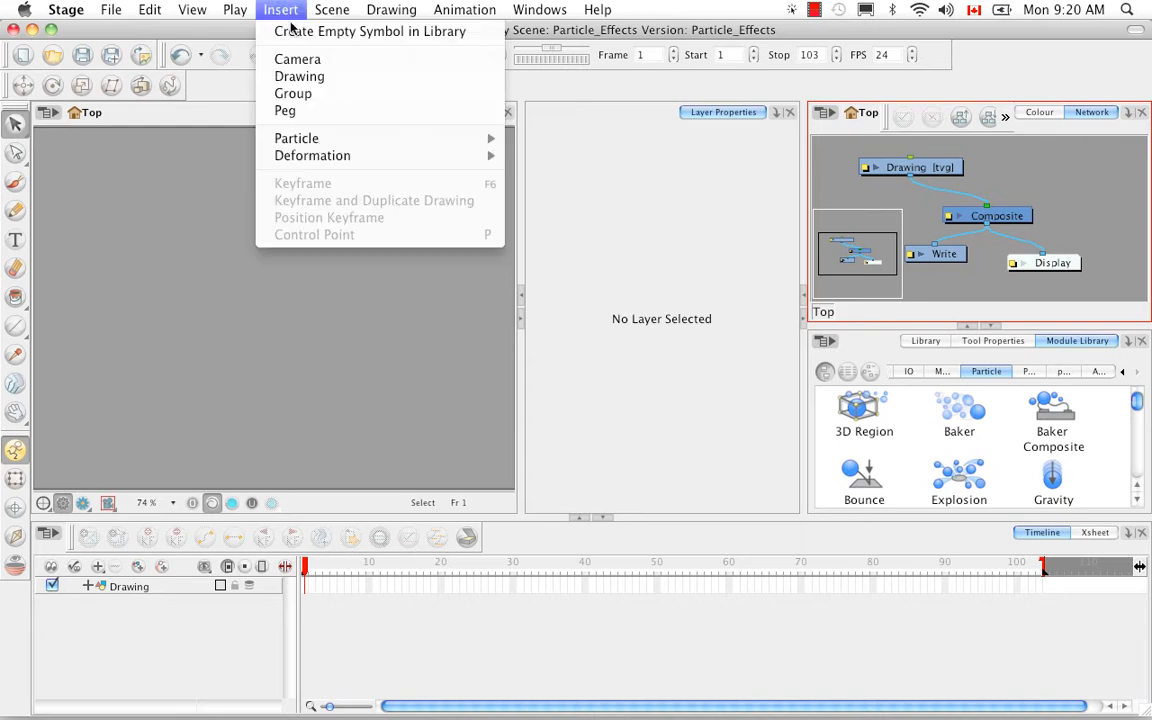
mouse_move(365, 136)
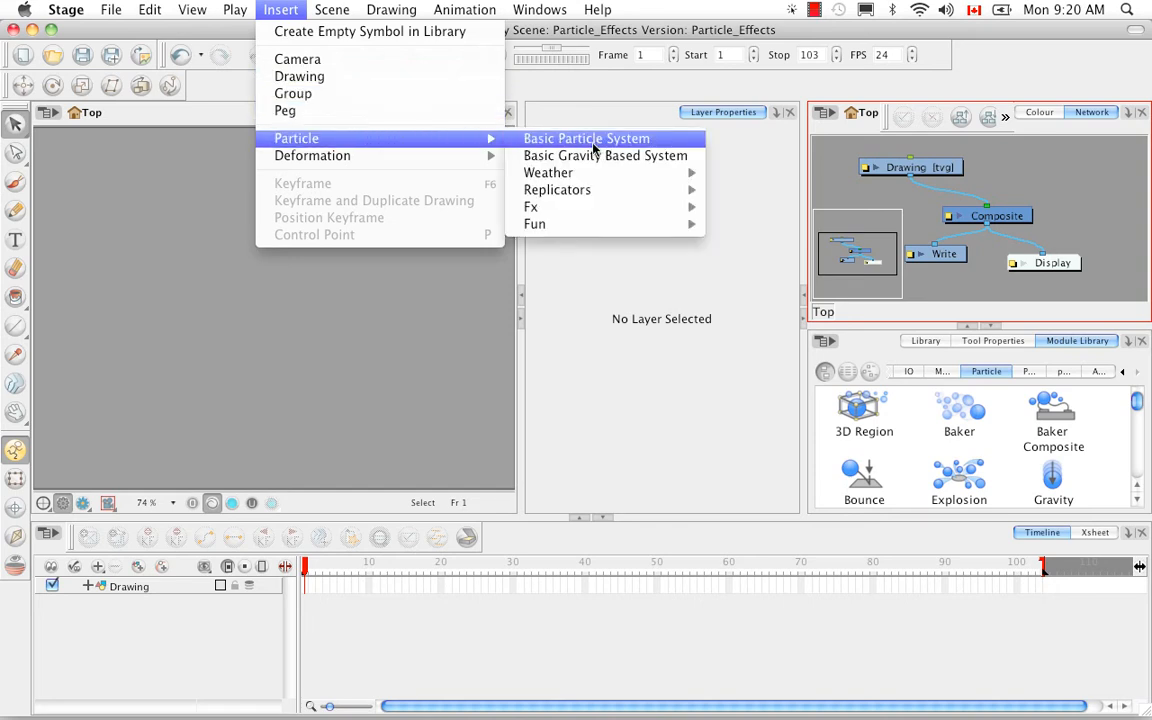
mouse_move(550, 172)
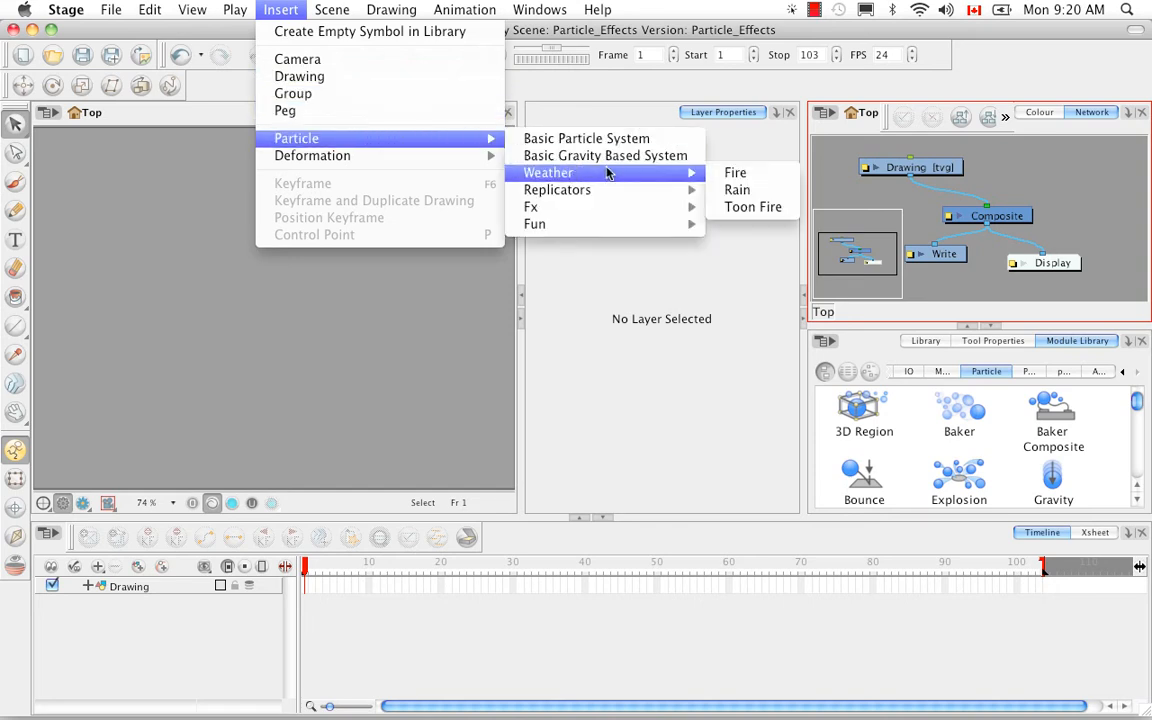
click(790, 190)
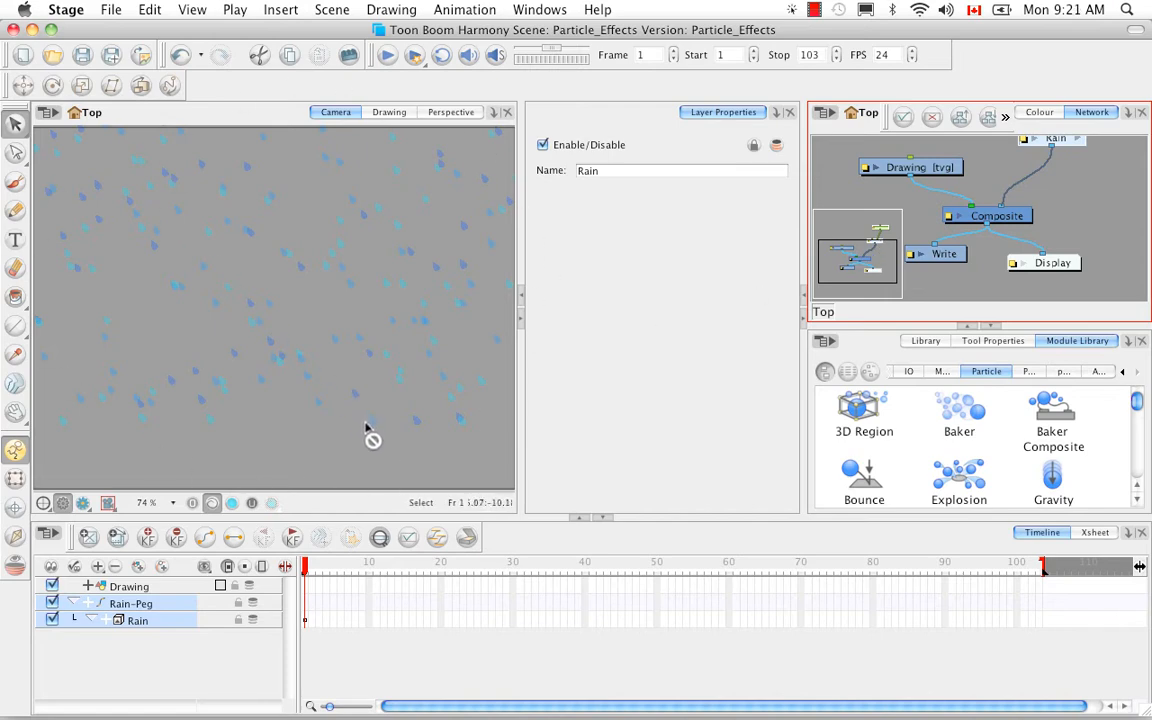
click(388, 57)
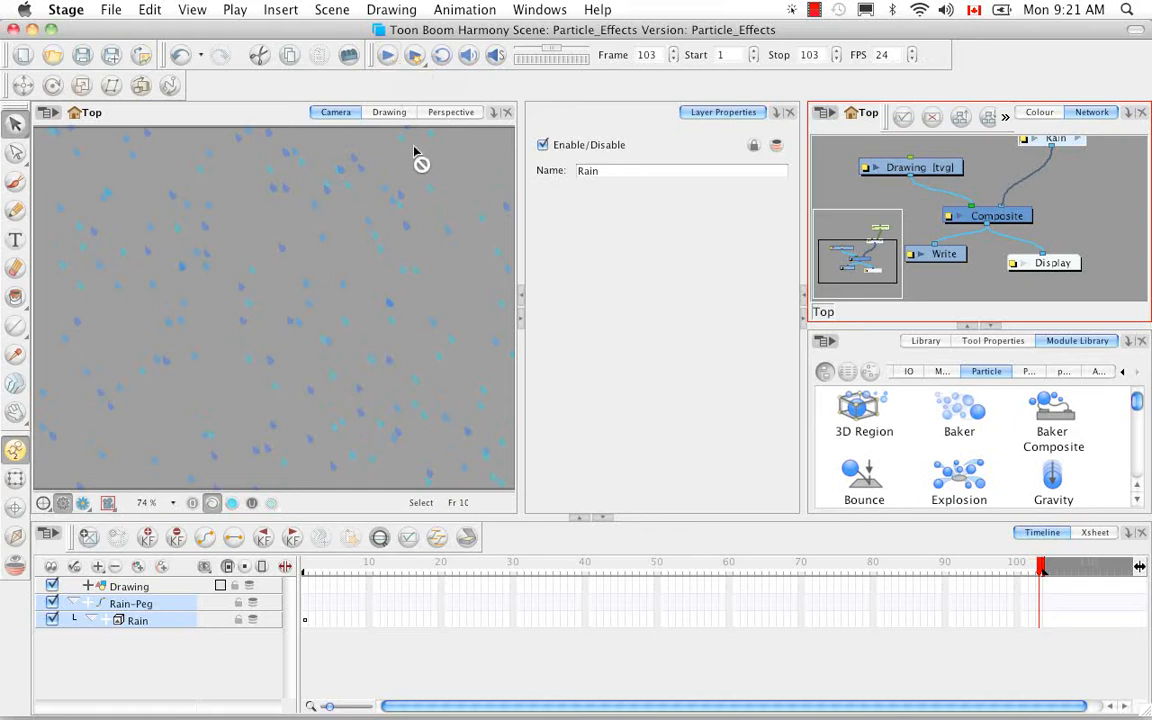
Expand the Rain group in the timeline and widen the layer list so its sub-layer names are readable.
click(180, 652)
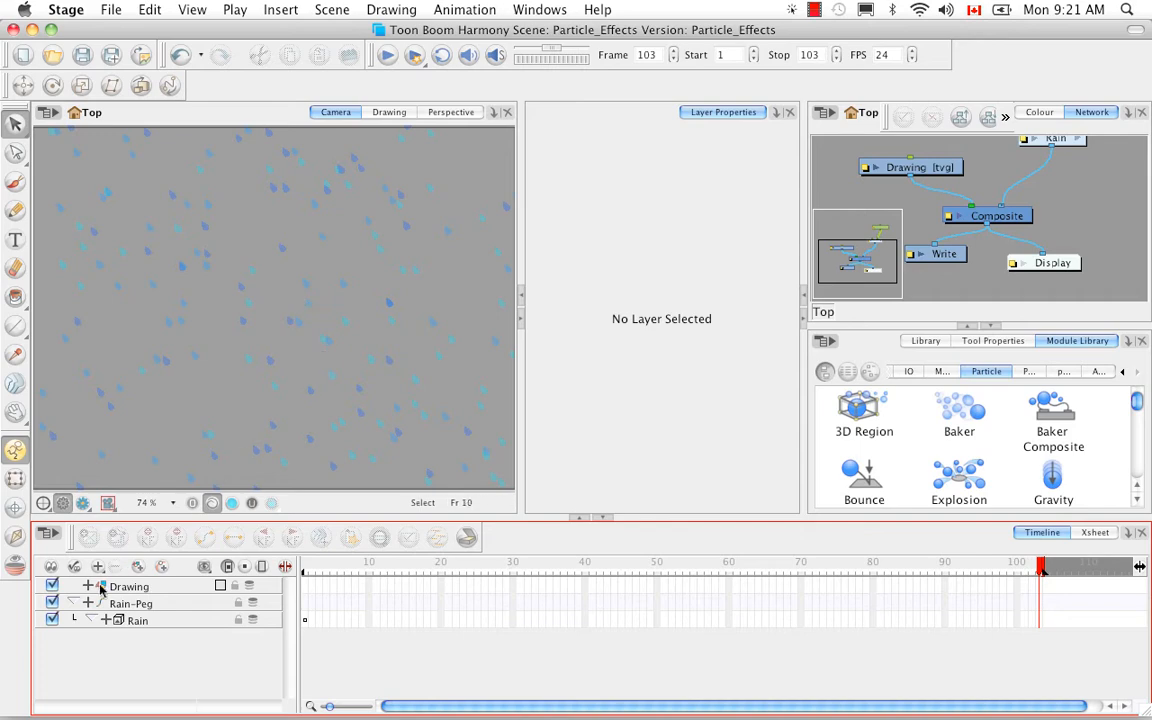
click(107, 621)
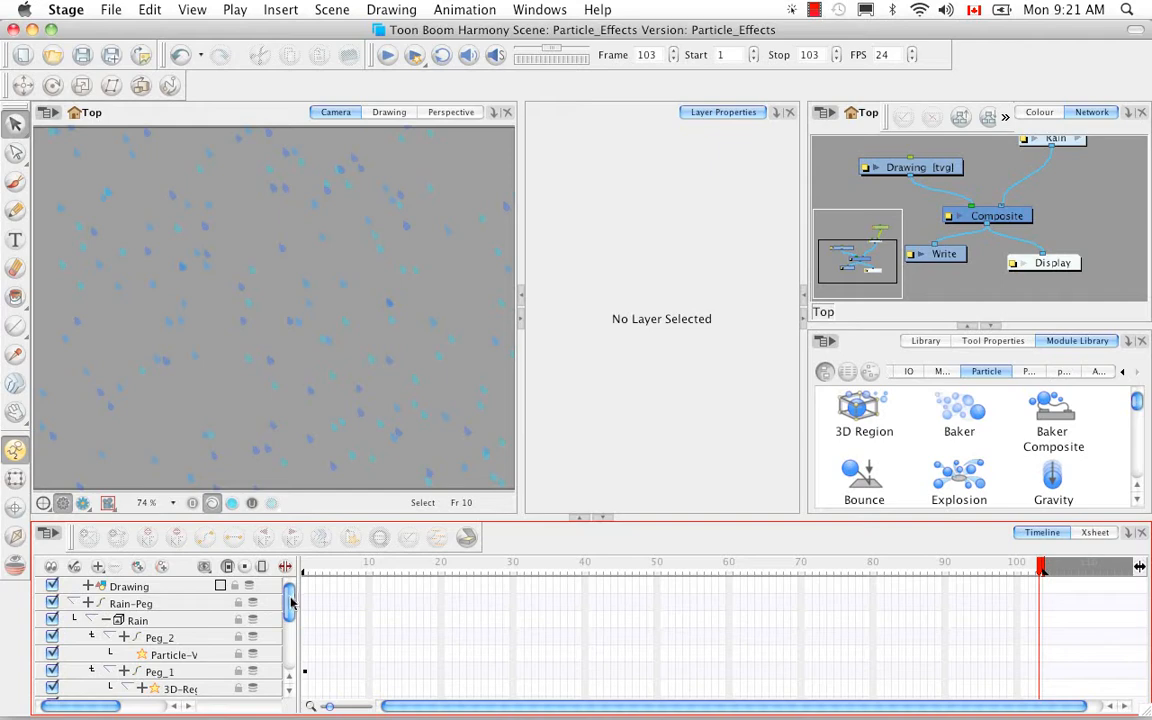
drag(290, 598, 290, 655)
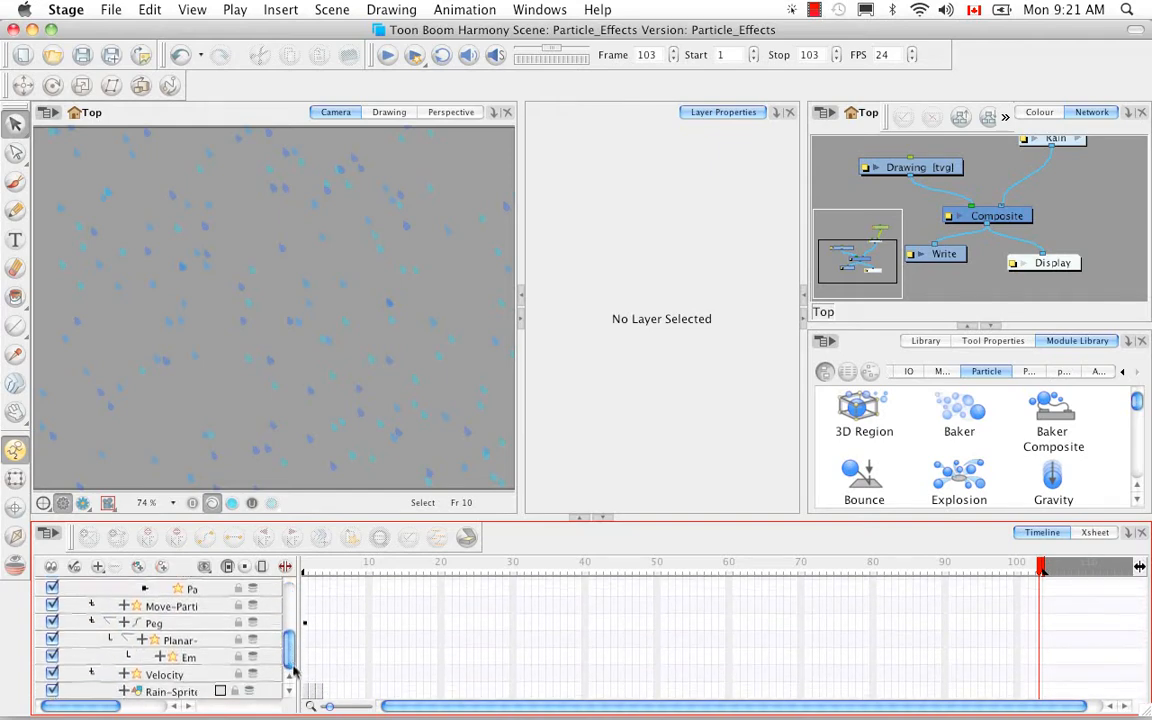
drag(297, 605, 369, 602)
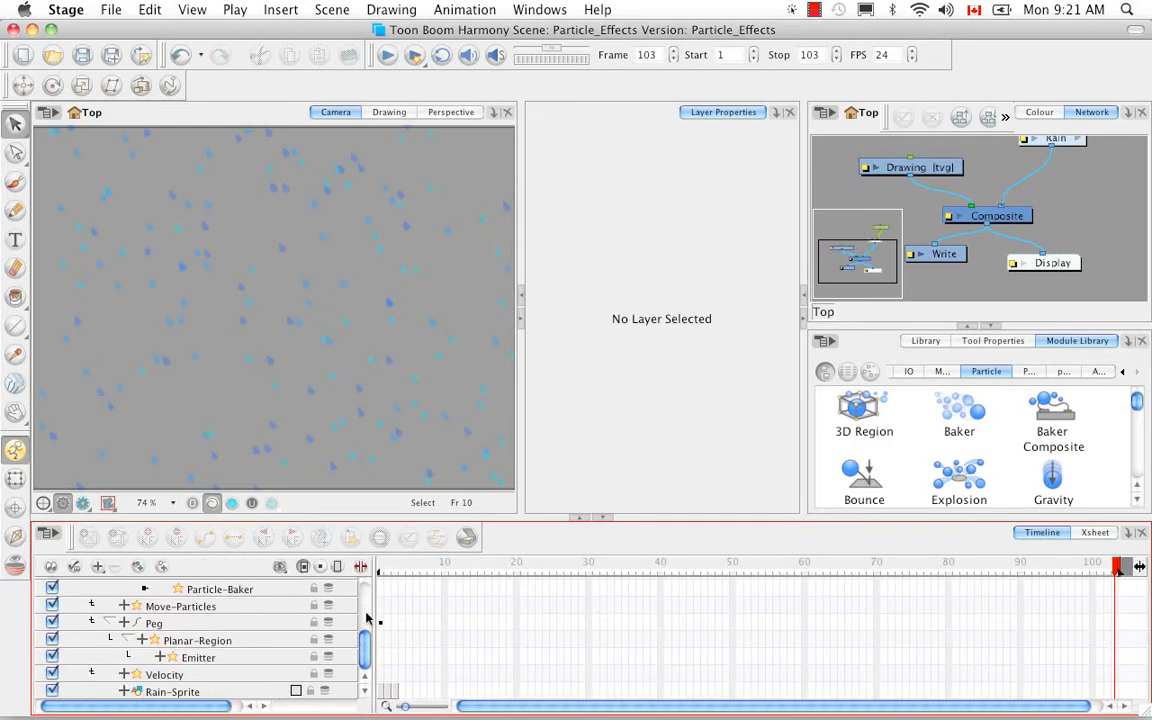
Show the Rain-Sprite drawing at frame 1 in the Drawing view, with the grid on and magnified to 800%.
click(379, 567)
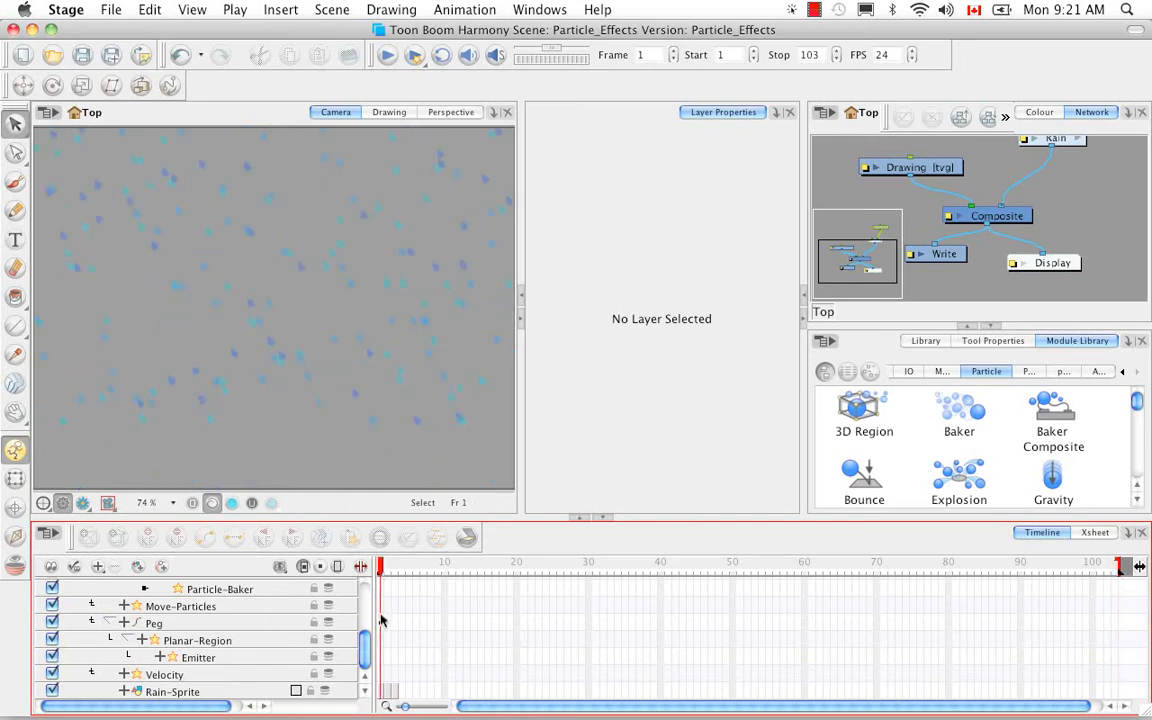
click(390, 121)
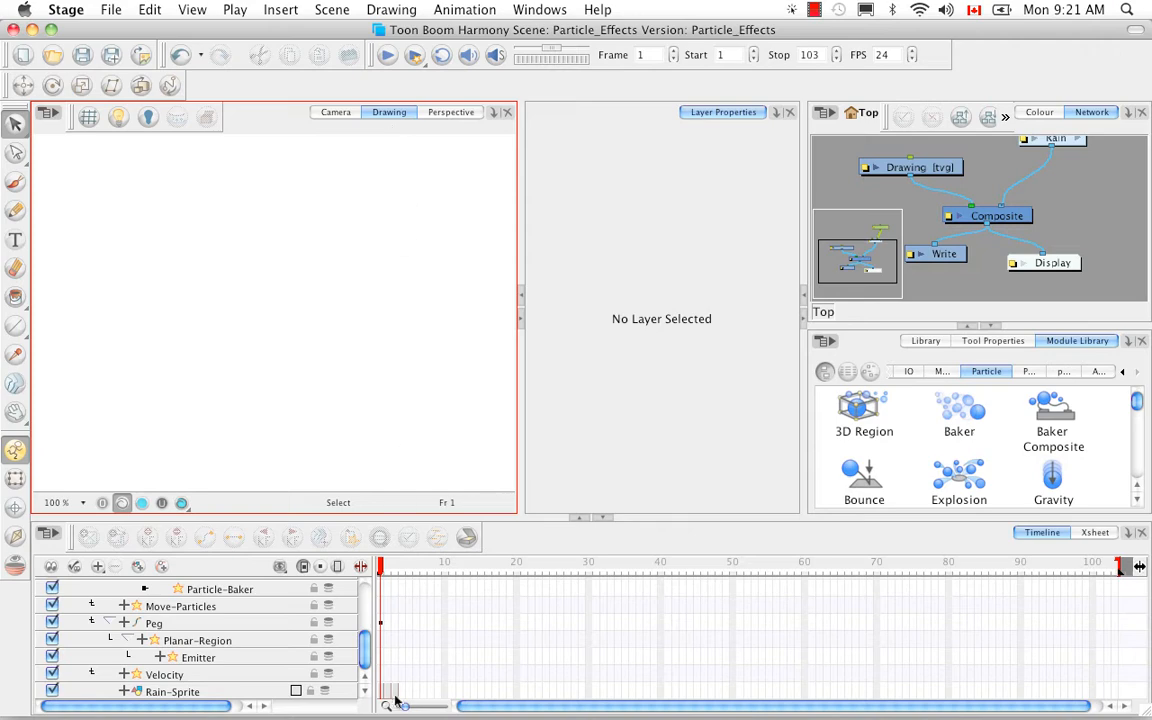
click(268, 691)
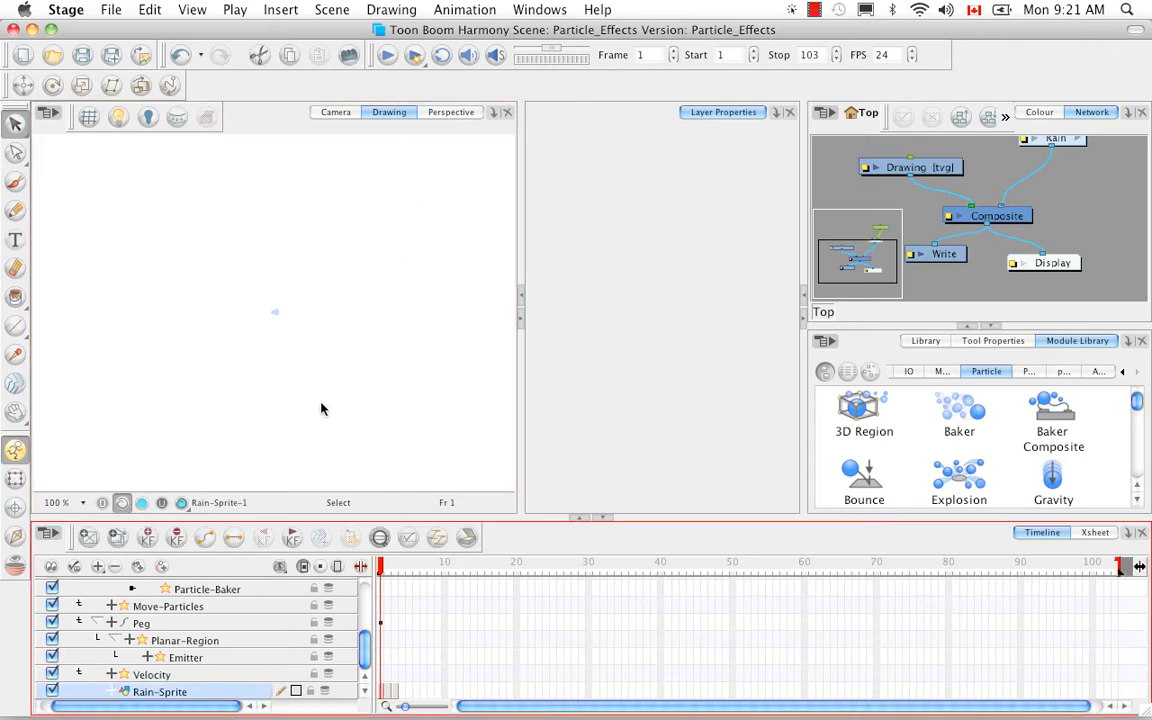
click(89, 117)
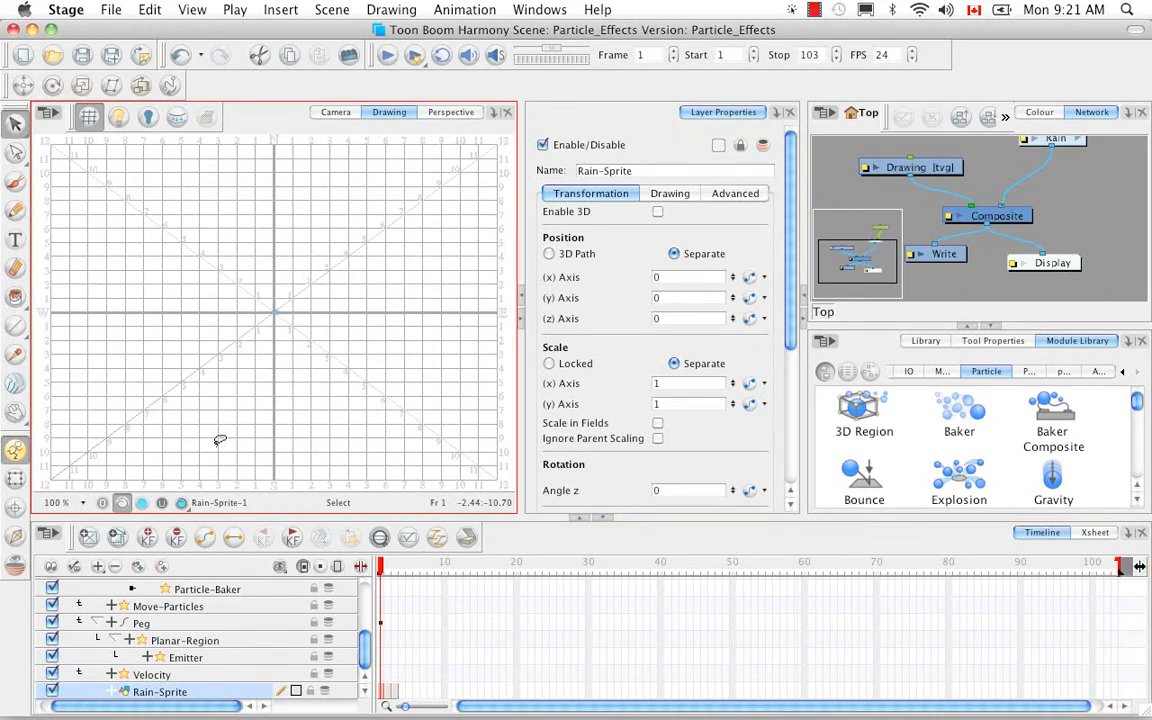
key(2)
key(2)
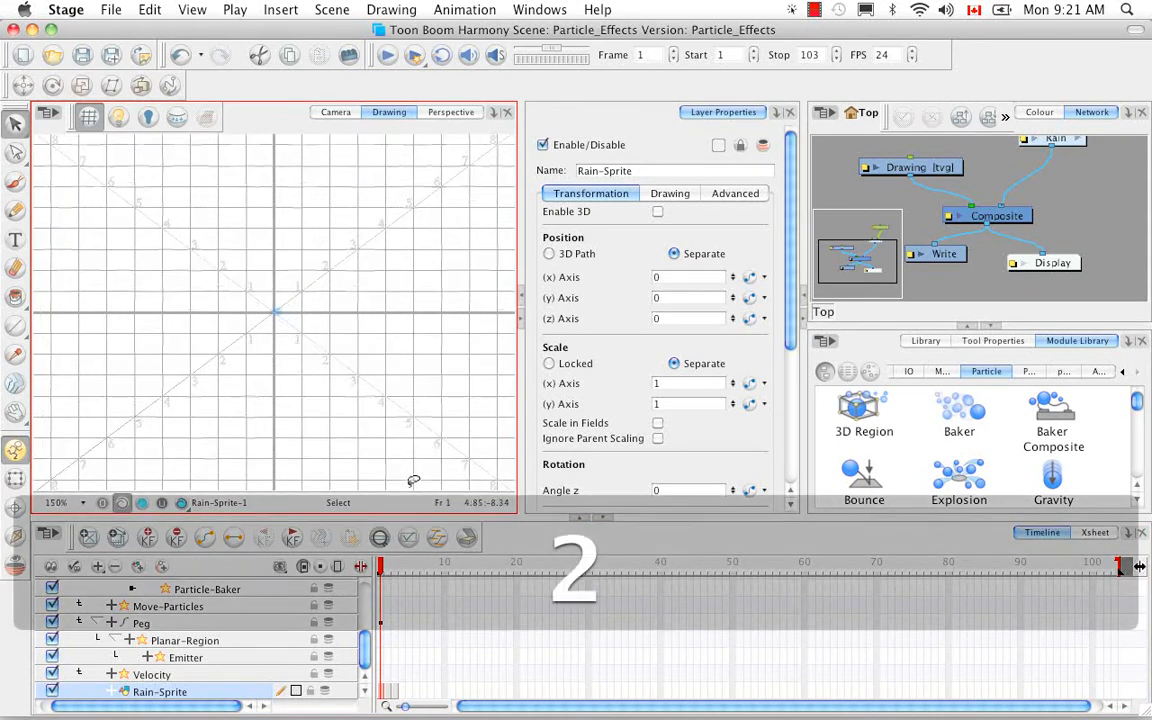
key(2)
key(2)
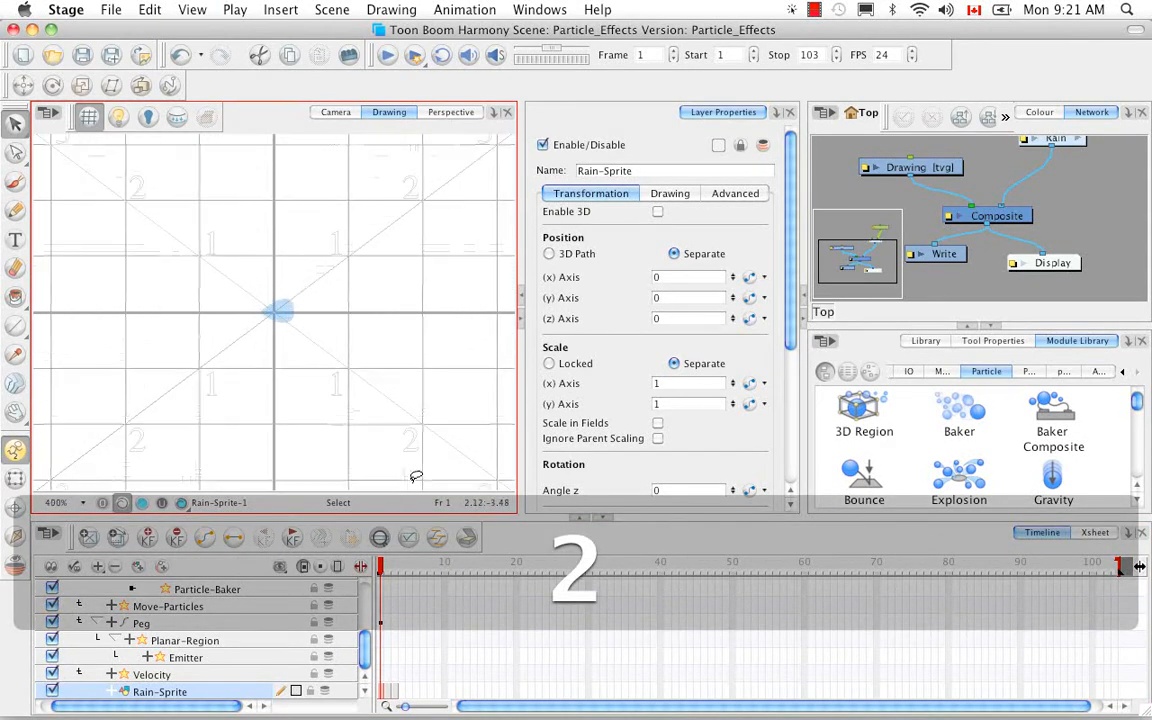
key(2)
key(2)
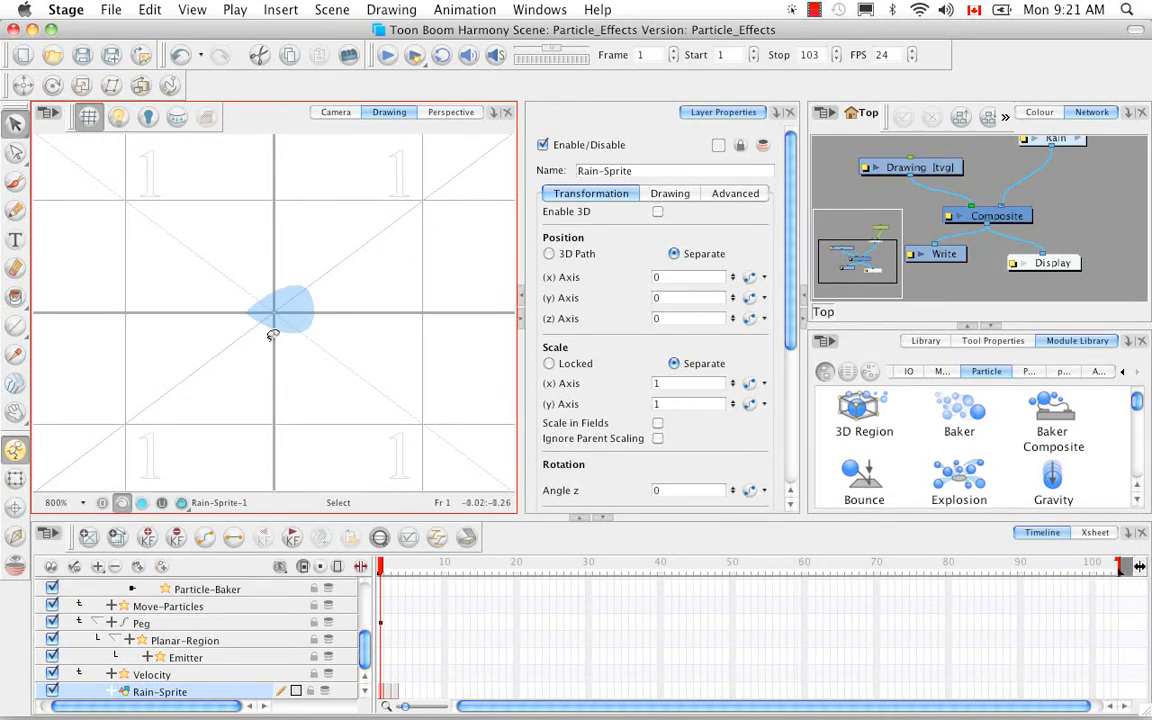
Inspect the Rain-Sprite drawings at frames 2 and 3, and return to frame 1.
click(389, 690)
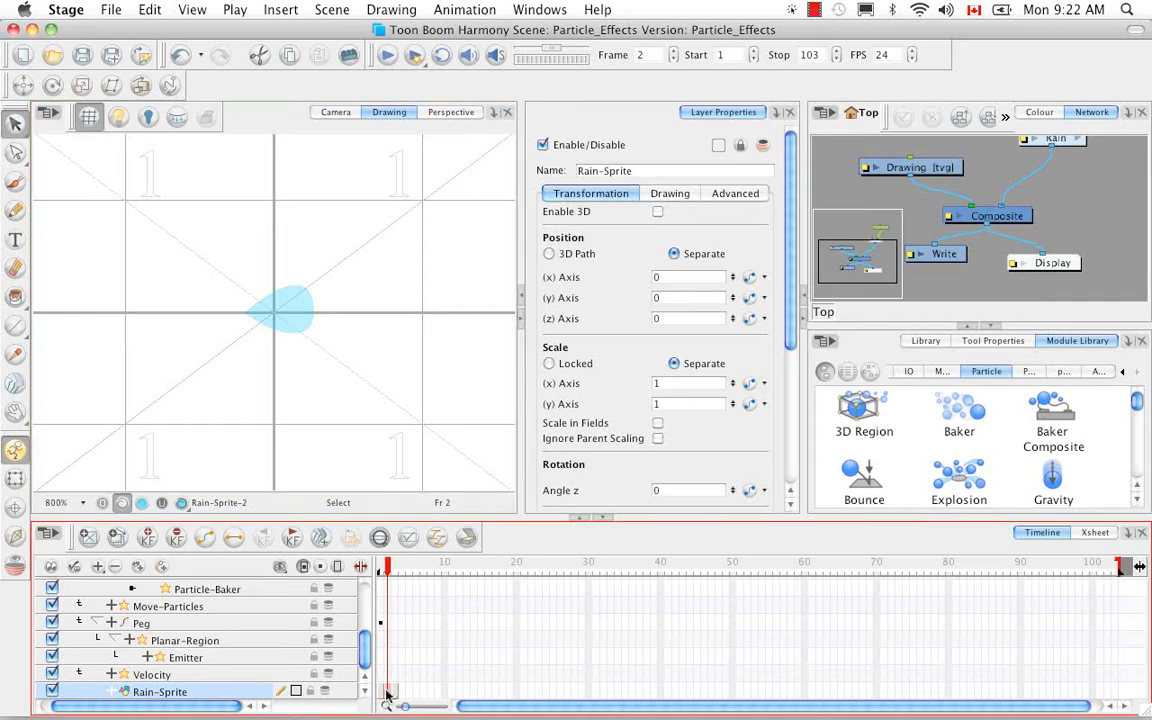
click(397, 692)
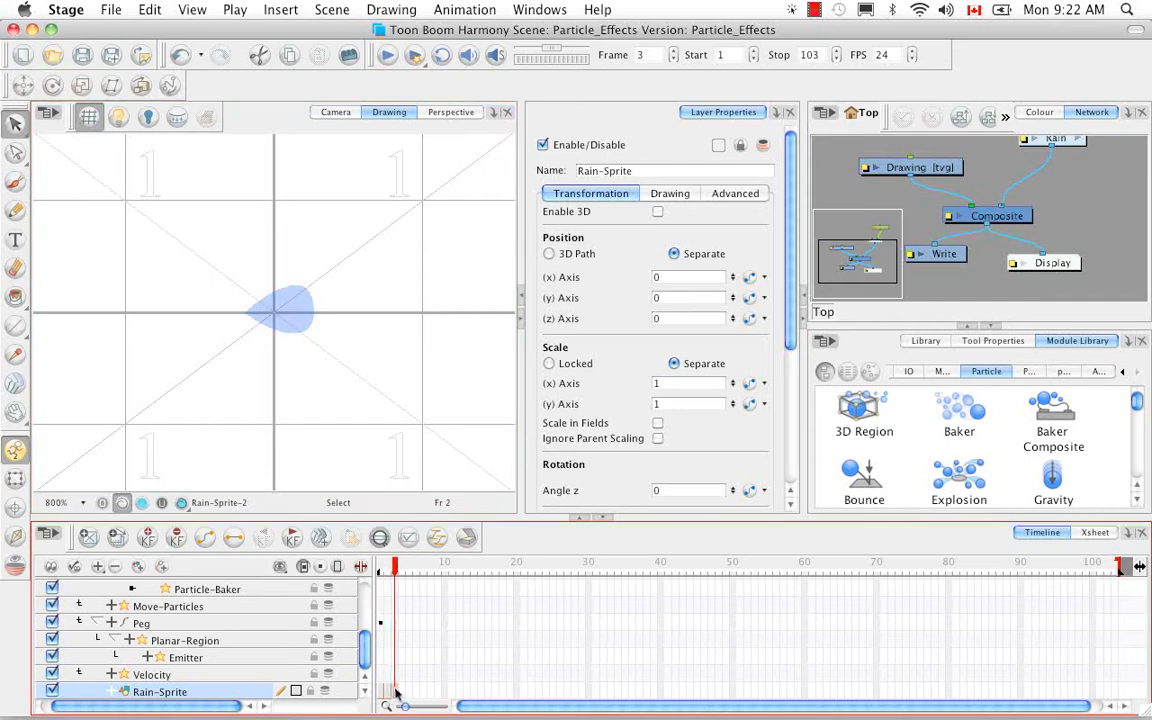
click(381, 566)
mouse_move(383, 570)
mouse_down()
mouse_move(395, 572)
mouse_move(381, 570)
mouse_up()
Play the rain in the Camera view and examine its depth from several angles in the Perspective view.
click(335, 111)
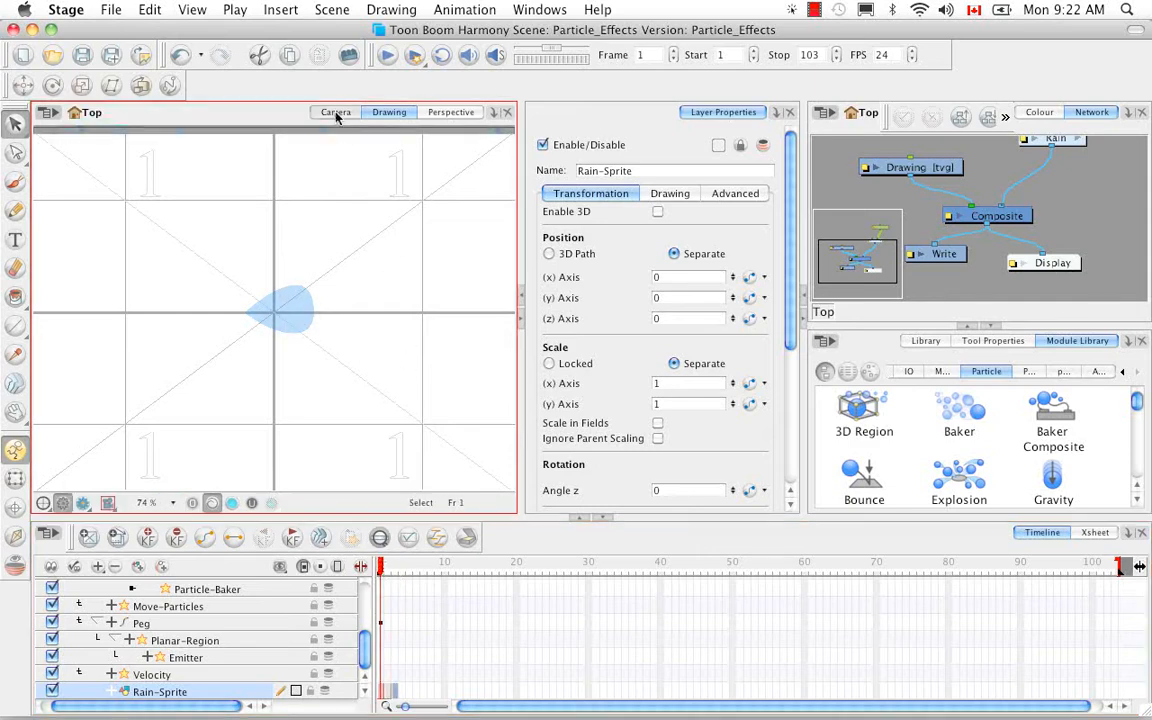
click(387, 57)
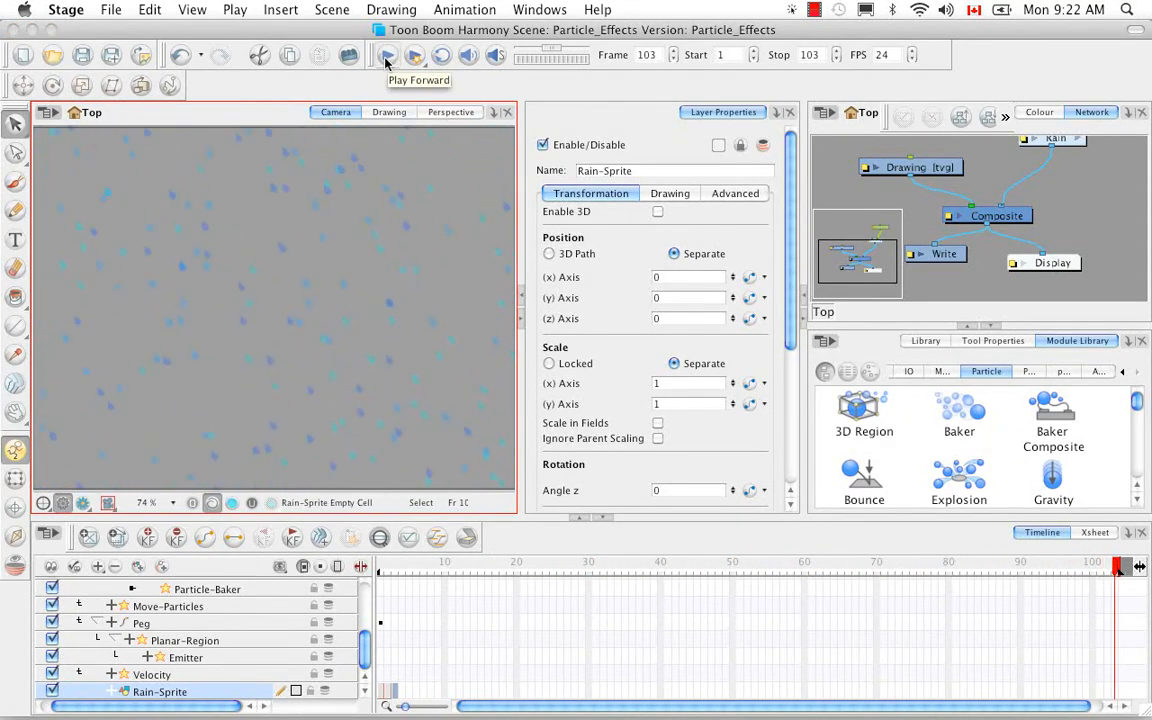
click(447, 112)
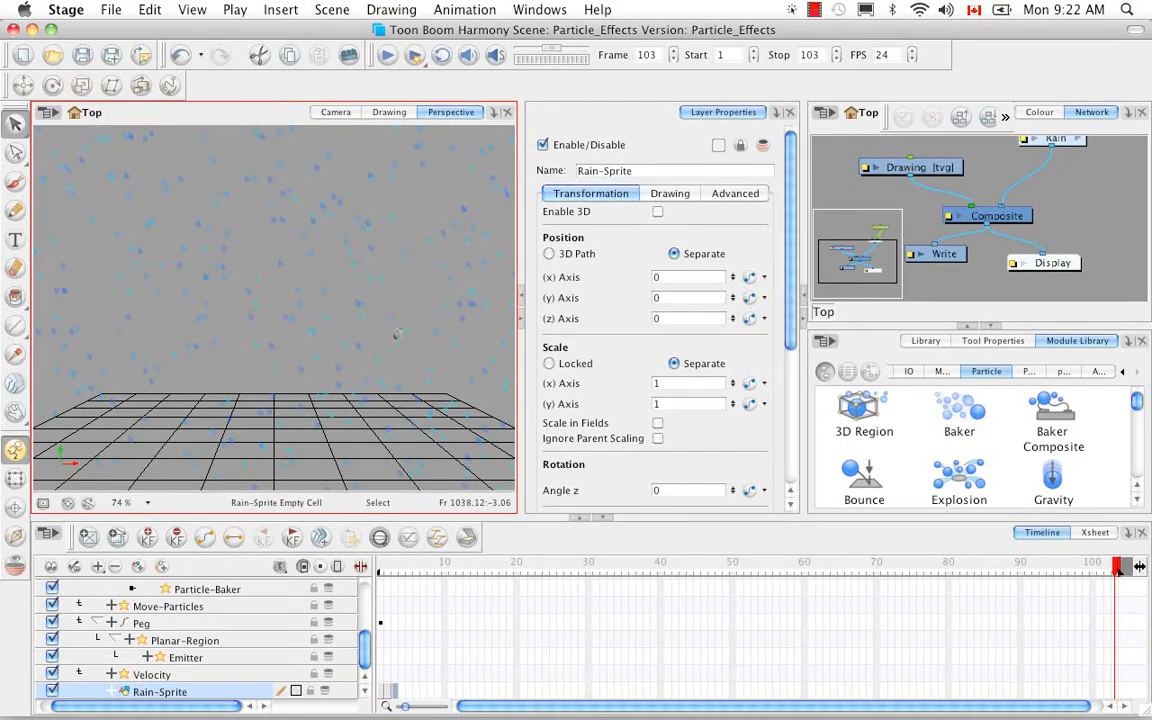
key(alt+super)
drag(356, 296, 272, 330)
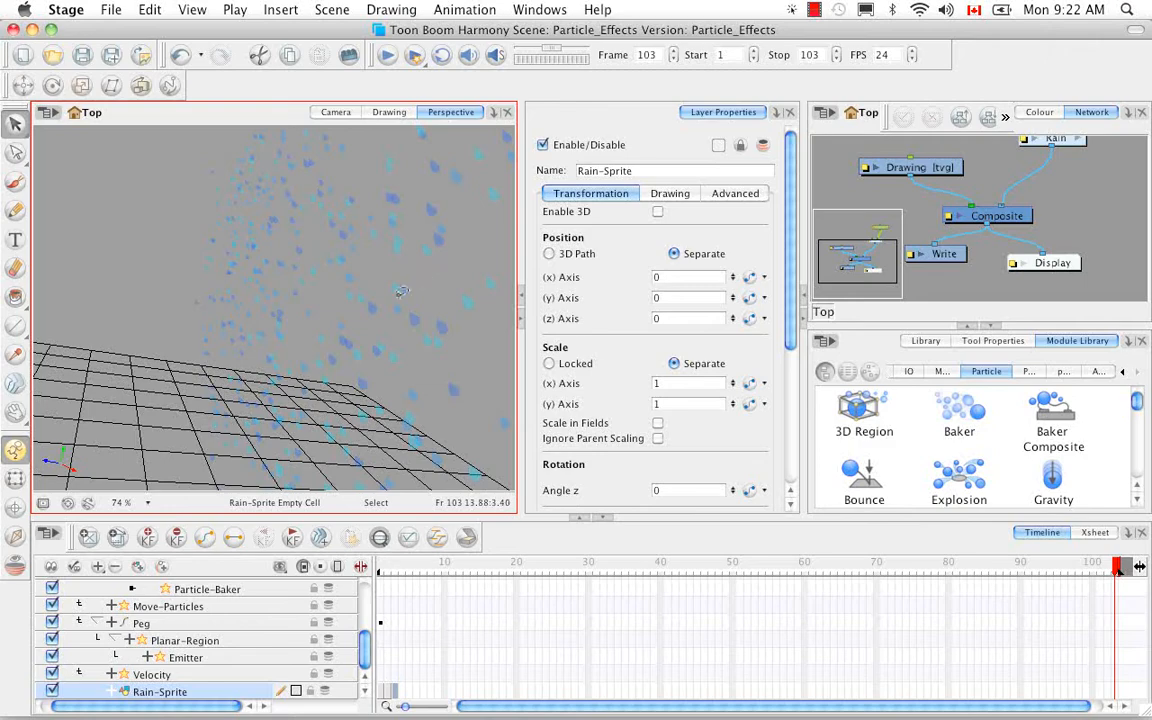
drag(442, 267, 381, 273)
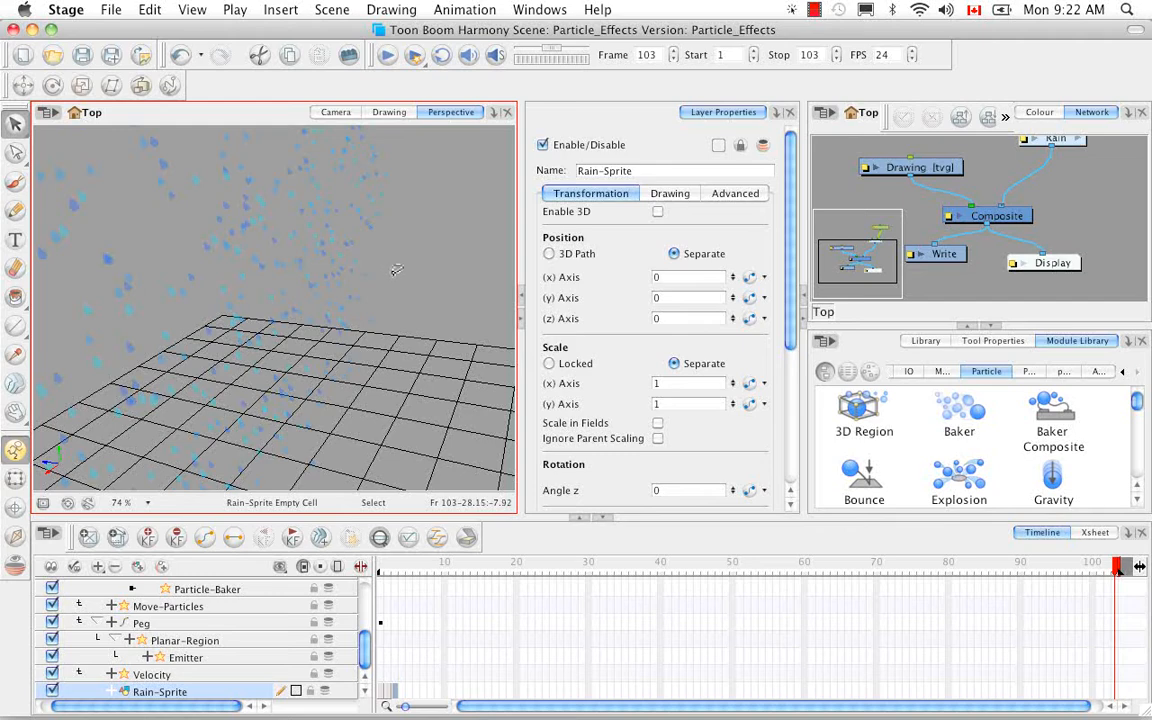
Try recolouring the frame 1 raindrop with the Red swatch, check it in the Camera view, and undo the recolour.
click(387, 113)
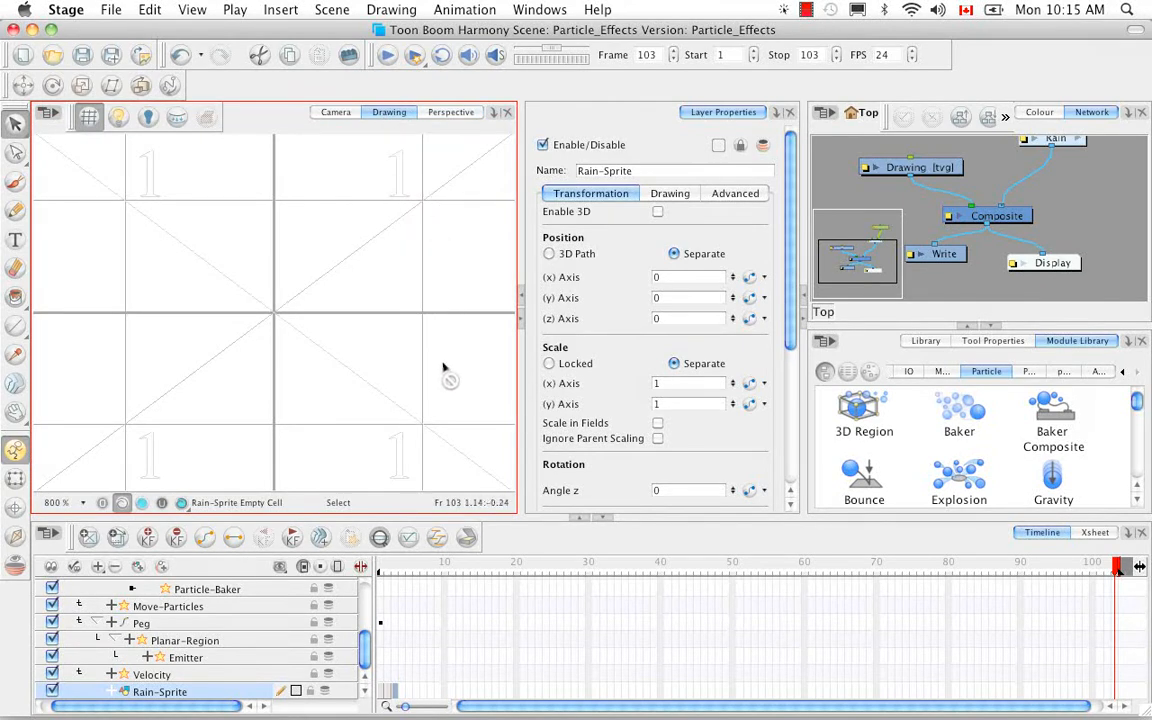
click(380, 566)
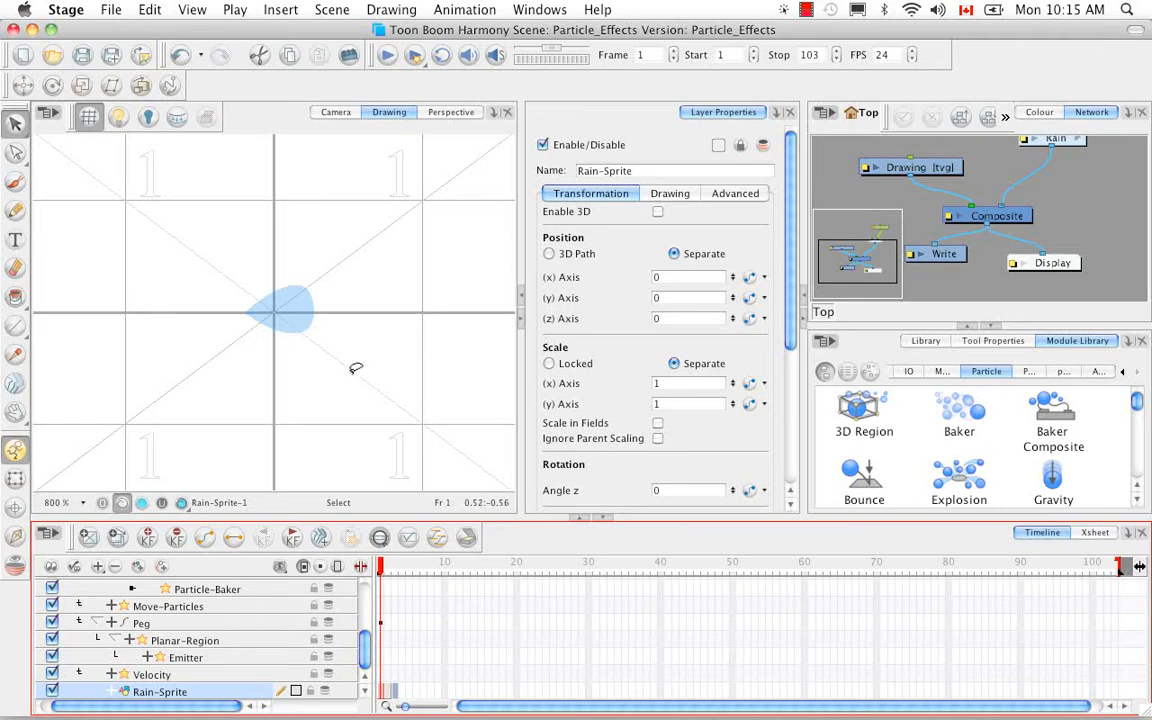
click(1035, 112)
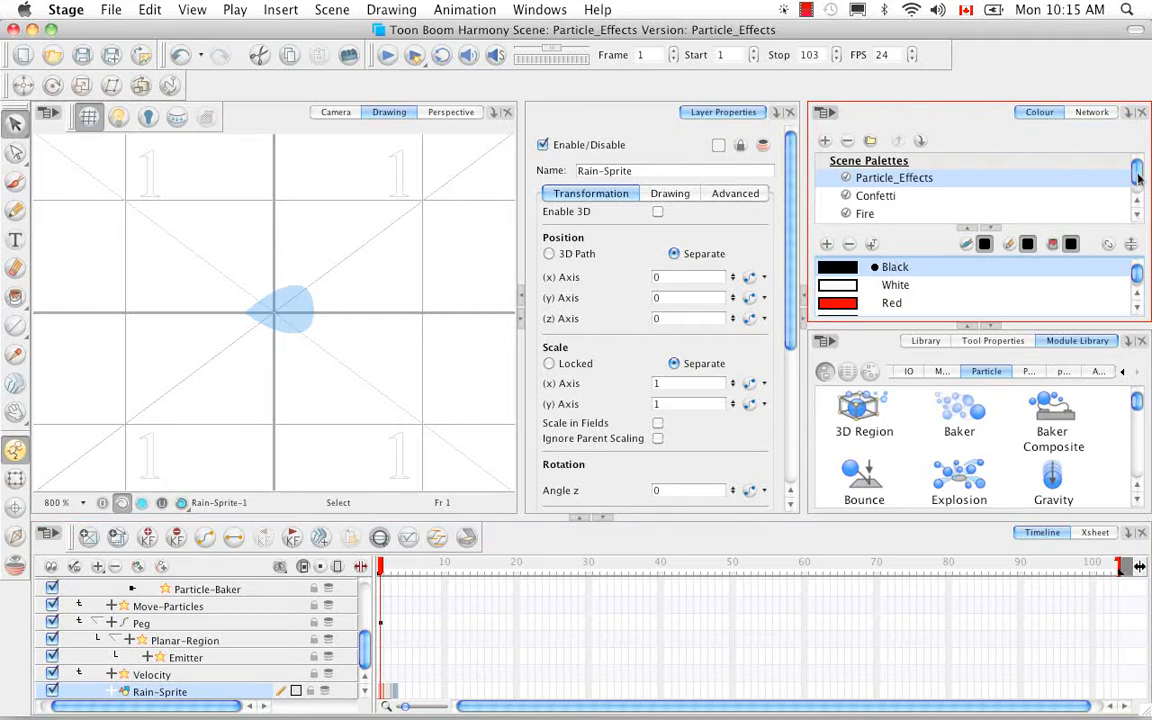
drag(1135, 269, 1138, 265)
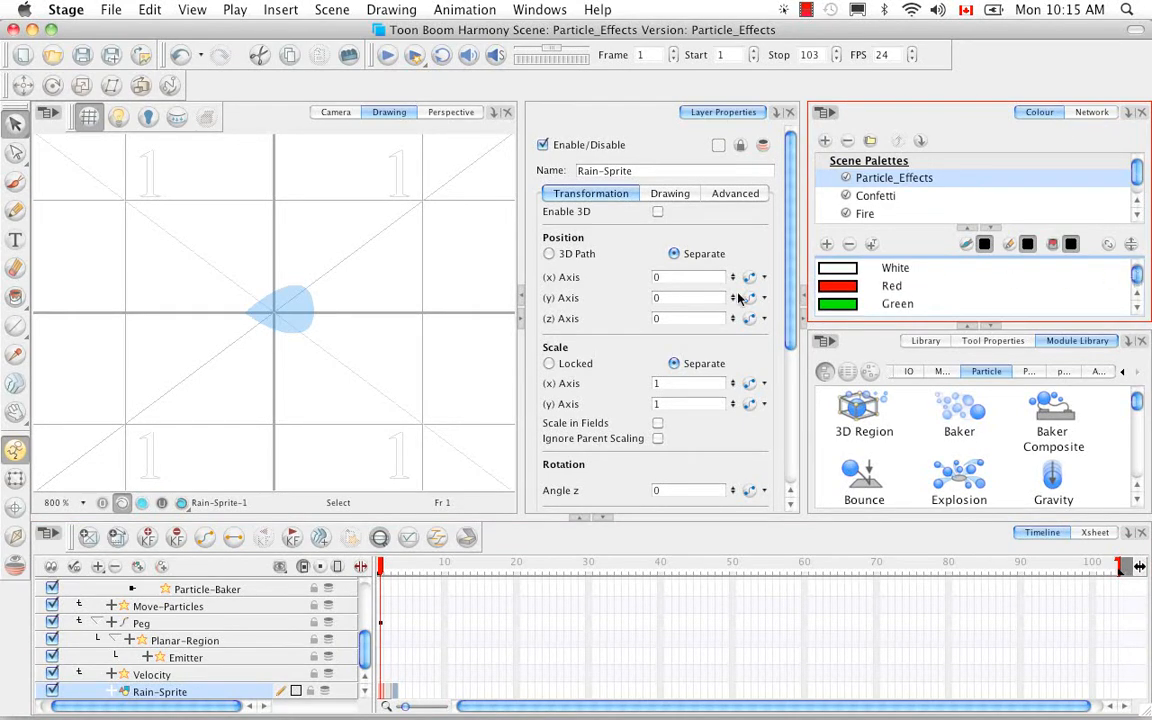
mouse_move(337, 272)
mouse_down()
mouse_move(226, 304)
mouse_move(330, 264)
mouse_up()
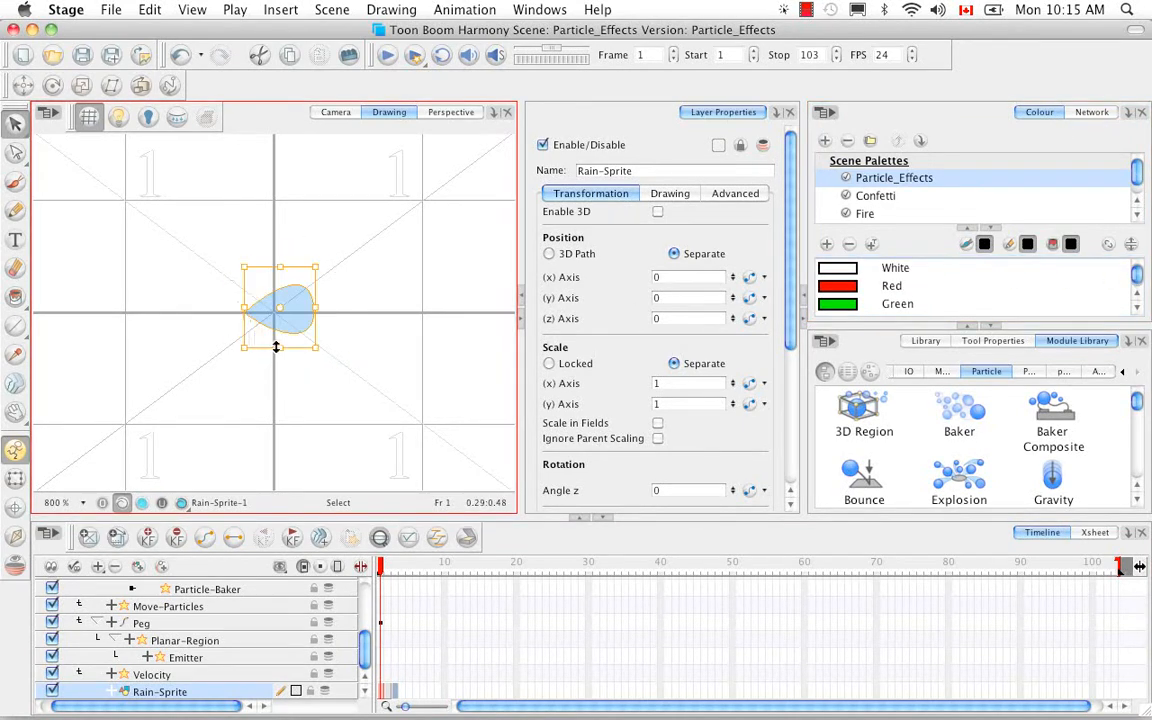
click(852, 287)
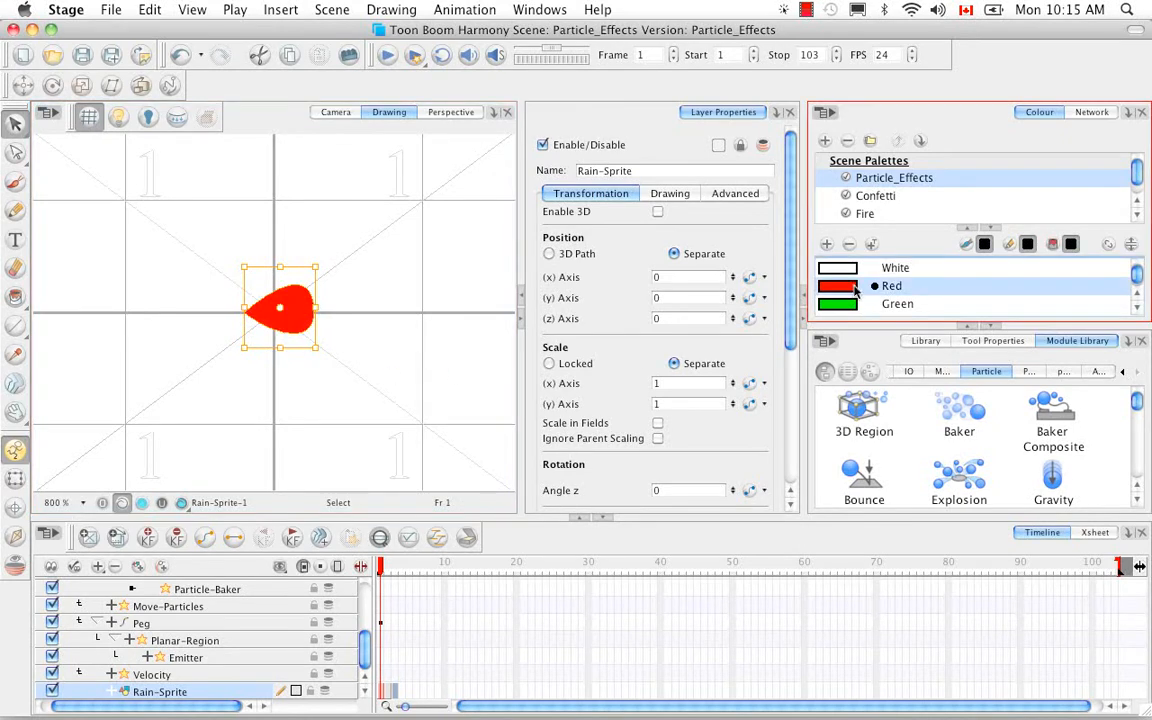
click(340, 114)
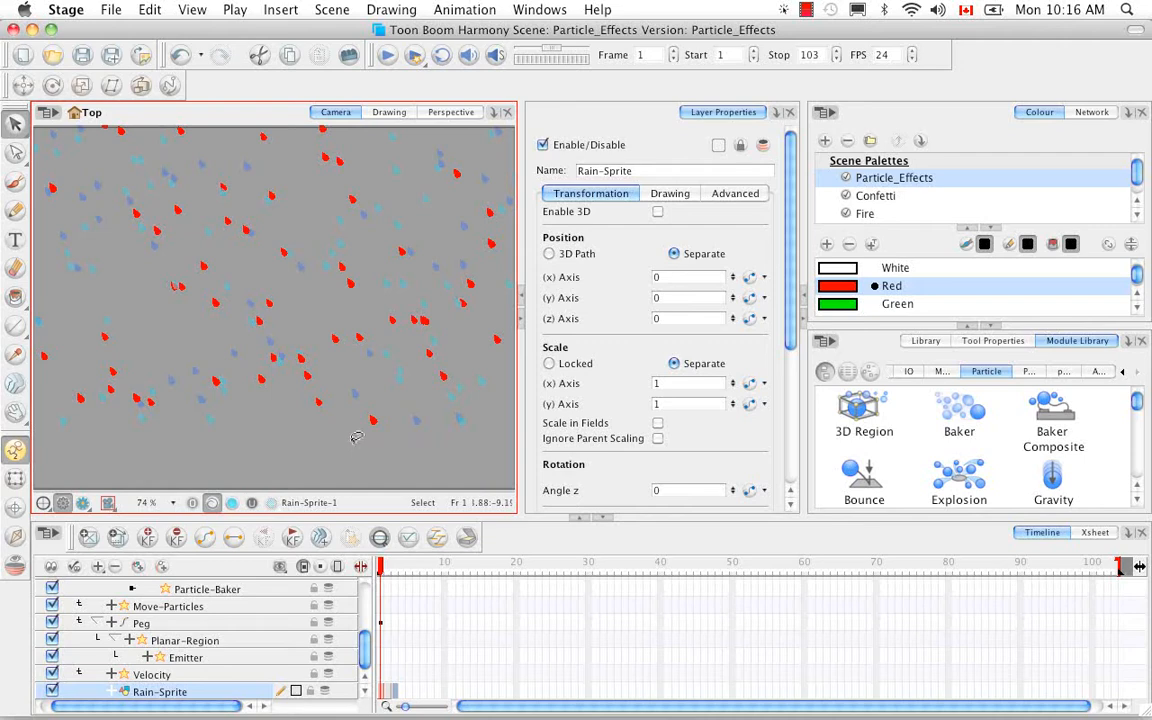
click(178, 55)
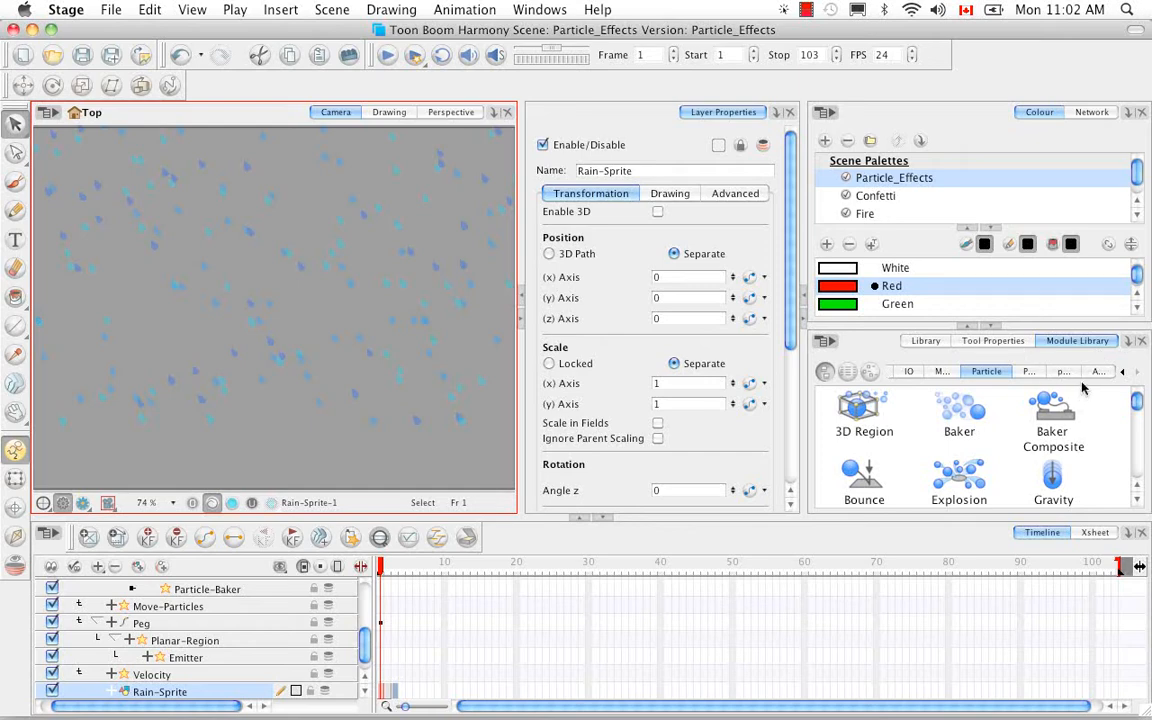
Open the Rain group in the Network view and select its Planar-Region module to show its properties.
click(1093, 112)
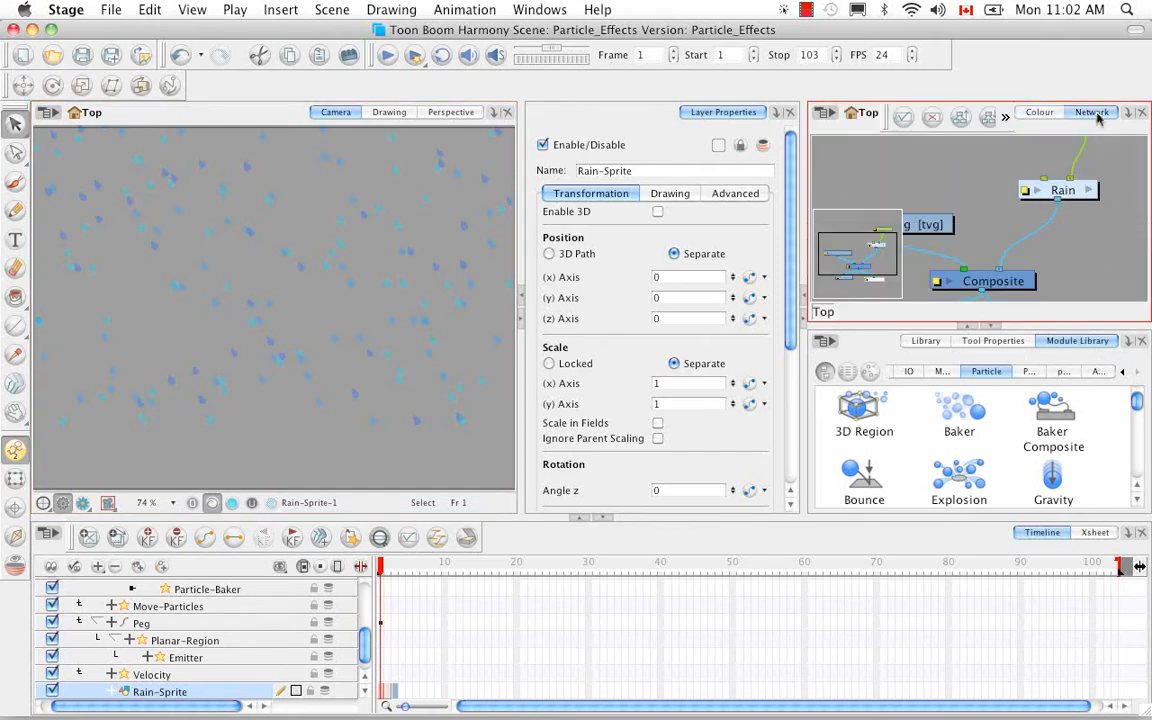
click(1091, 192)
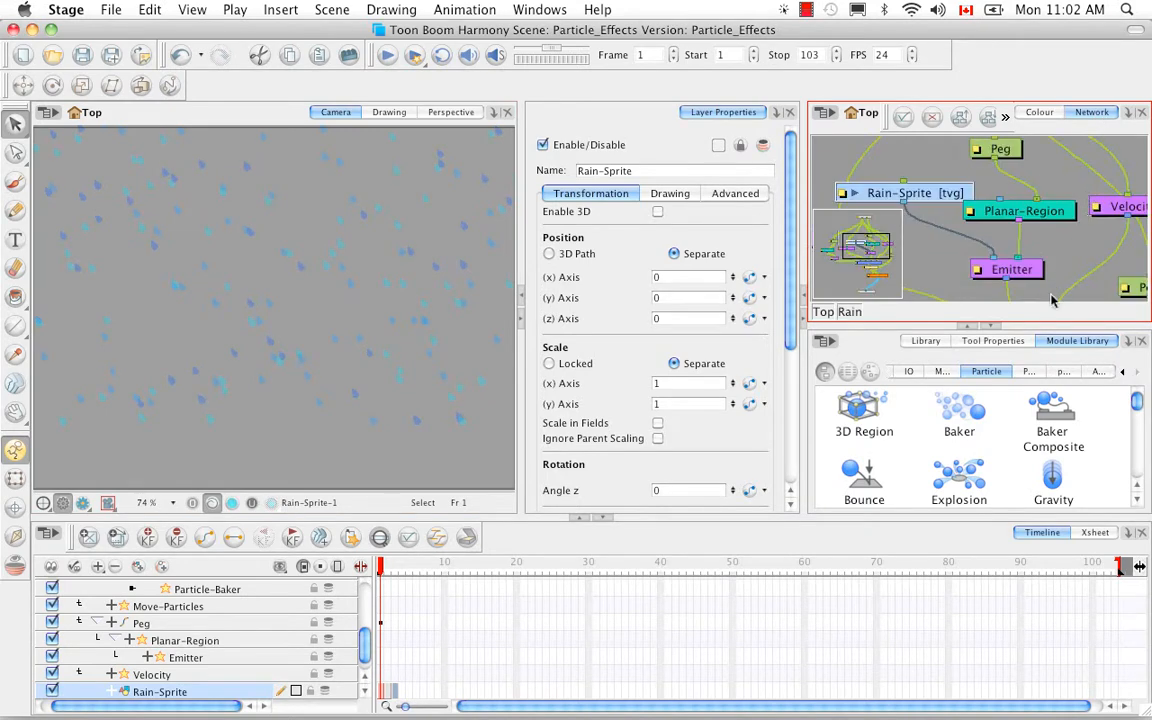
key(space)
drag(1066, 253, 1008, 228)
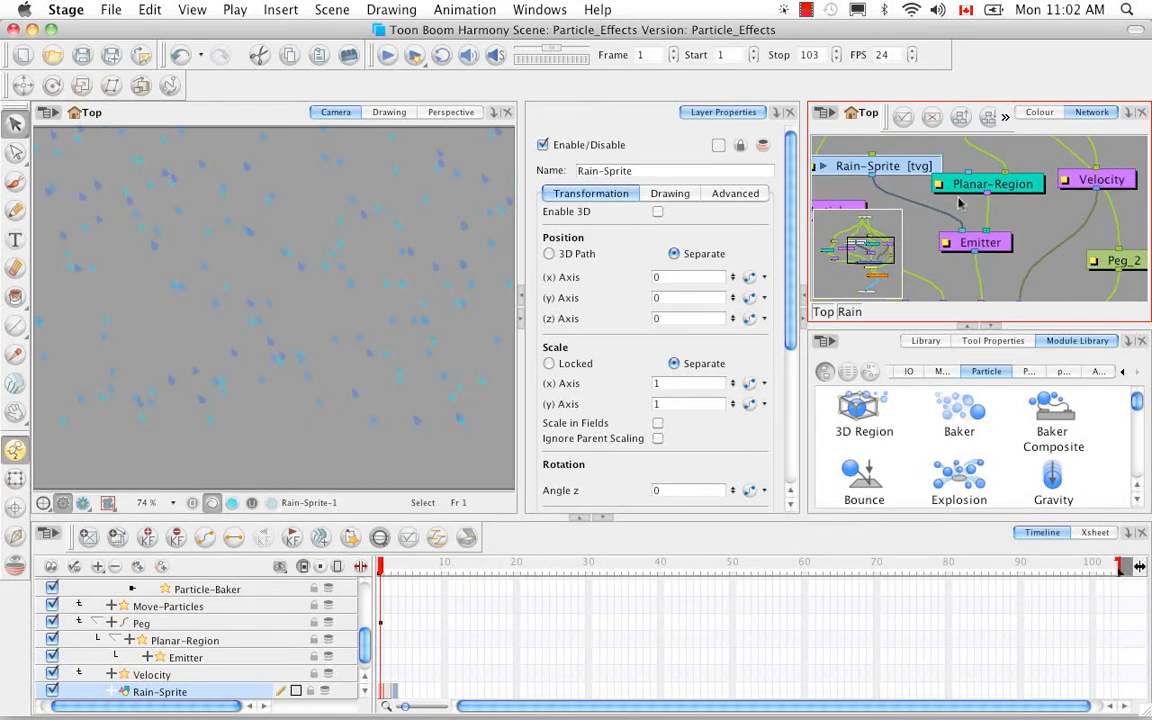
click(1029, 190)
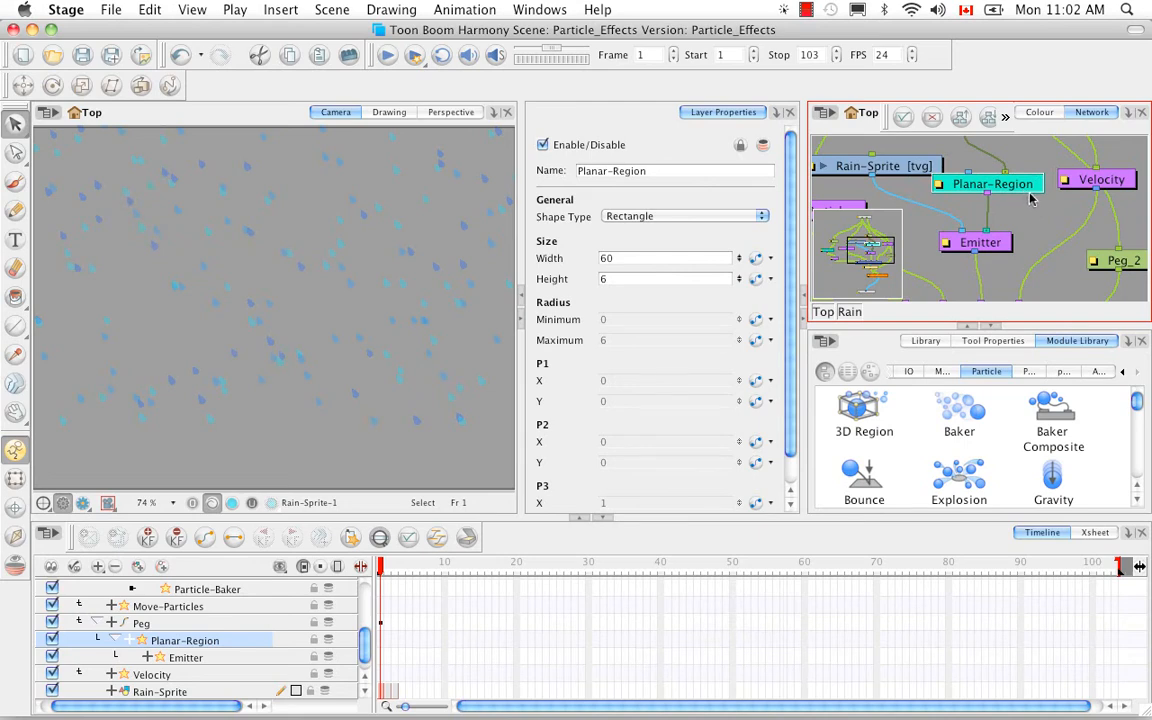
Show the Planar-Region module's control and examine the region above the rain in the Camera and Perspective views.
click(192, 12)
mouse_move(273, 360)
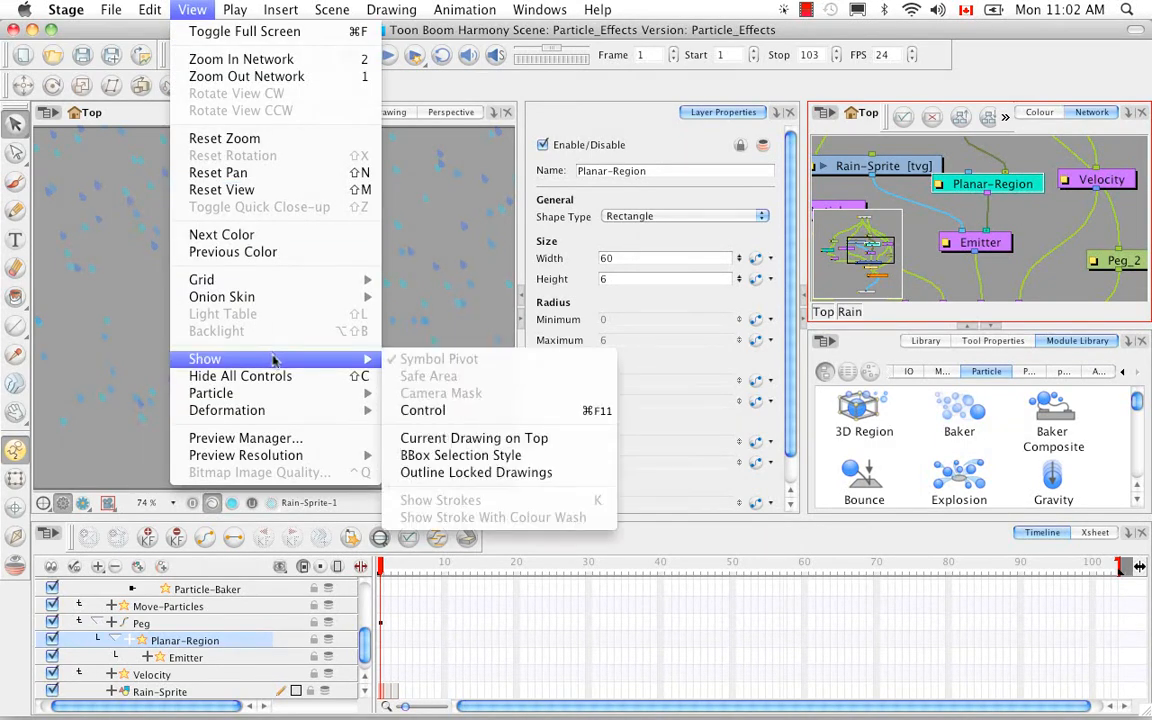
click(432, 410)
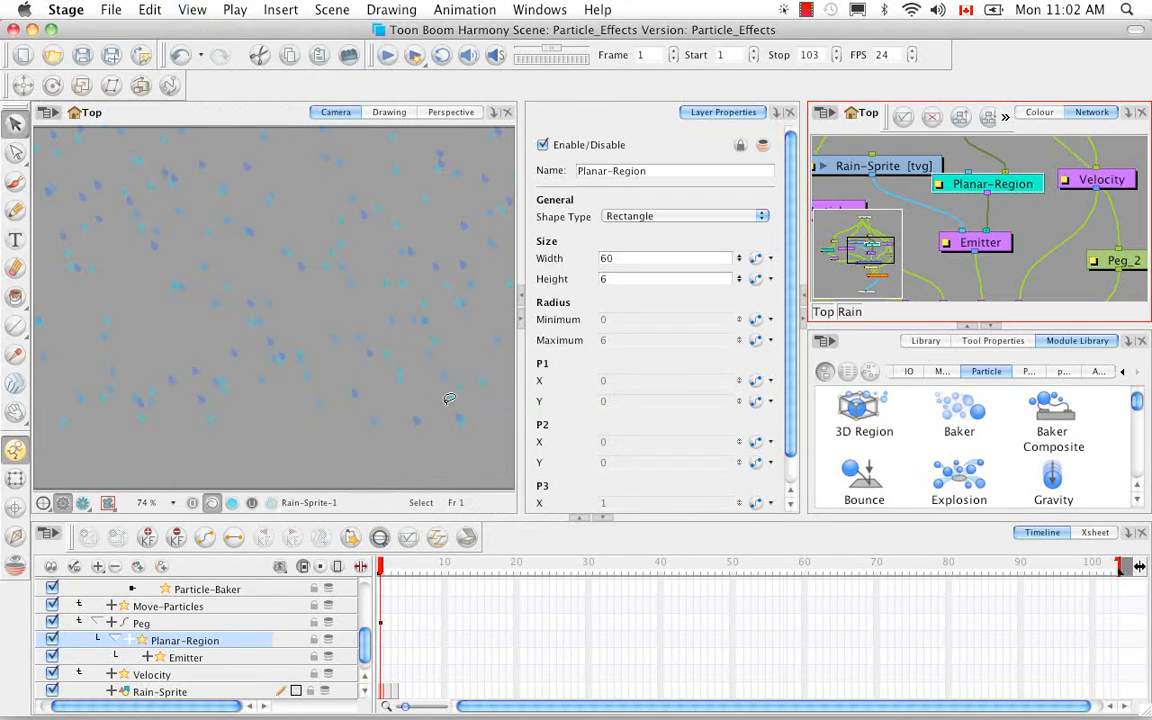
click(383, 503)
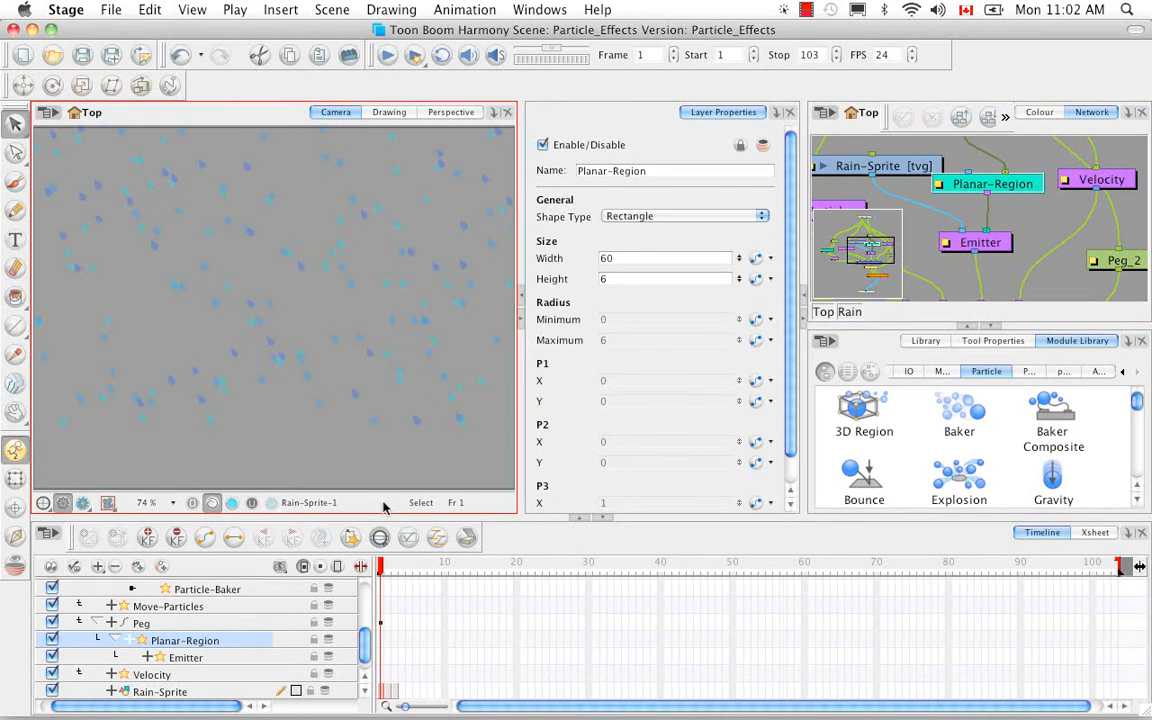
key(1)
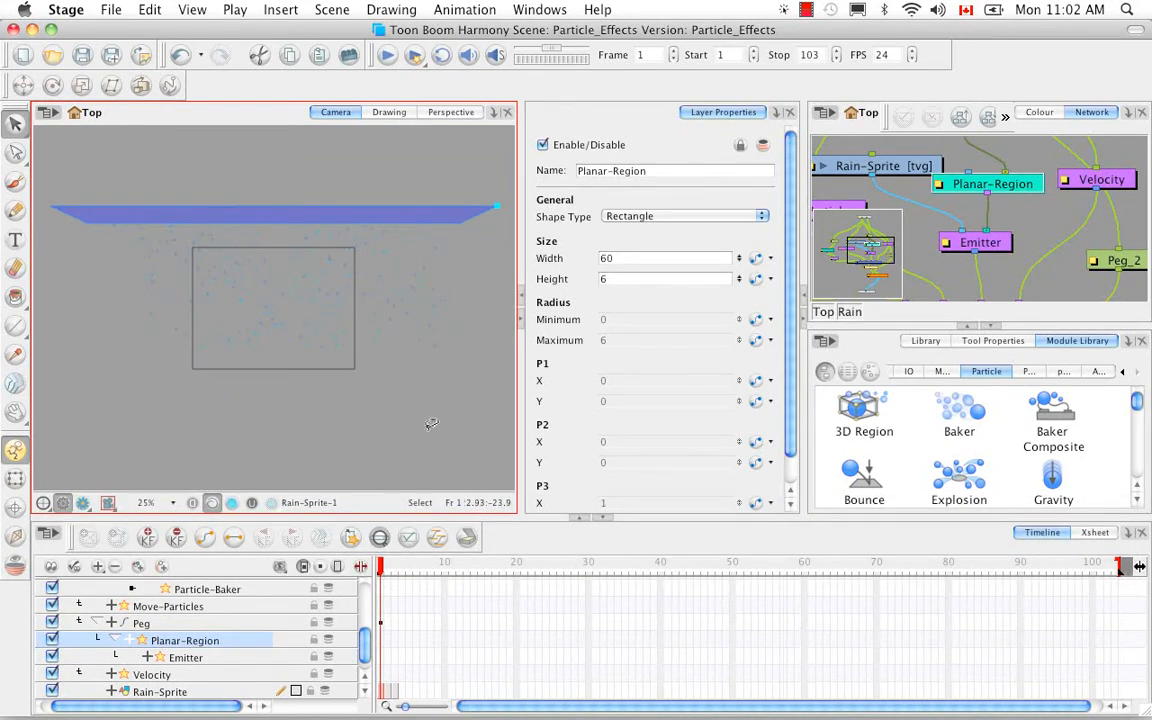
click(440, 113)
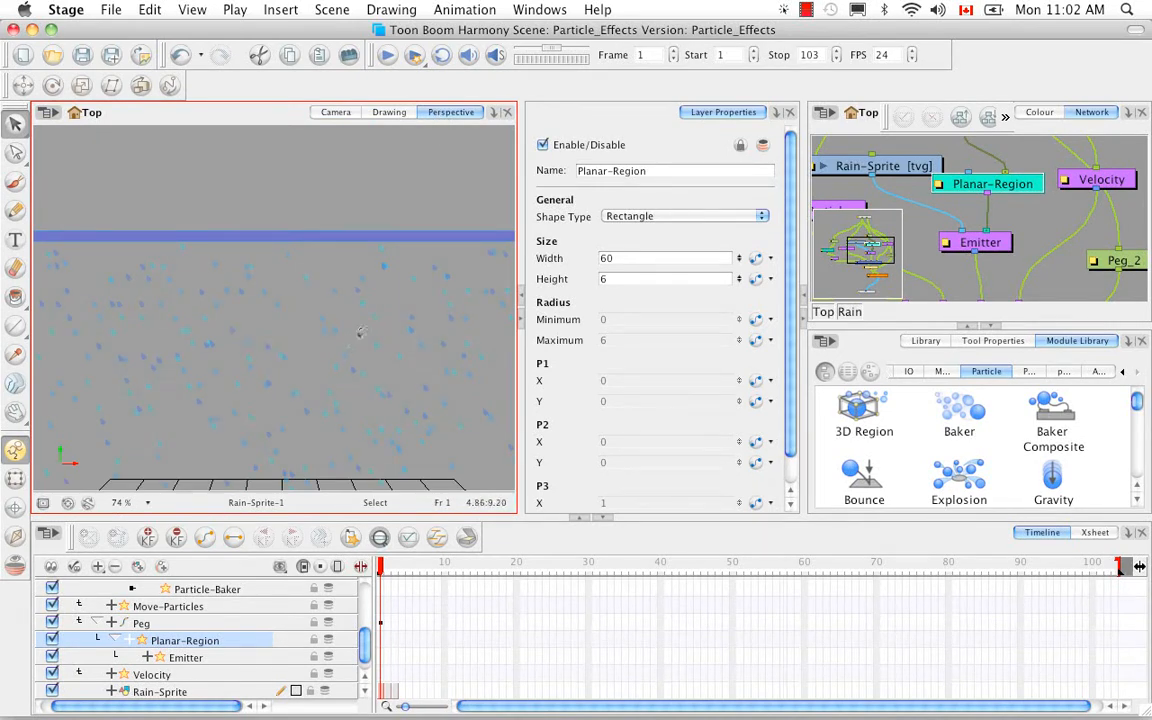
drag(360, 333, 118, 290)
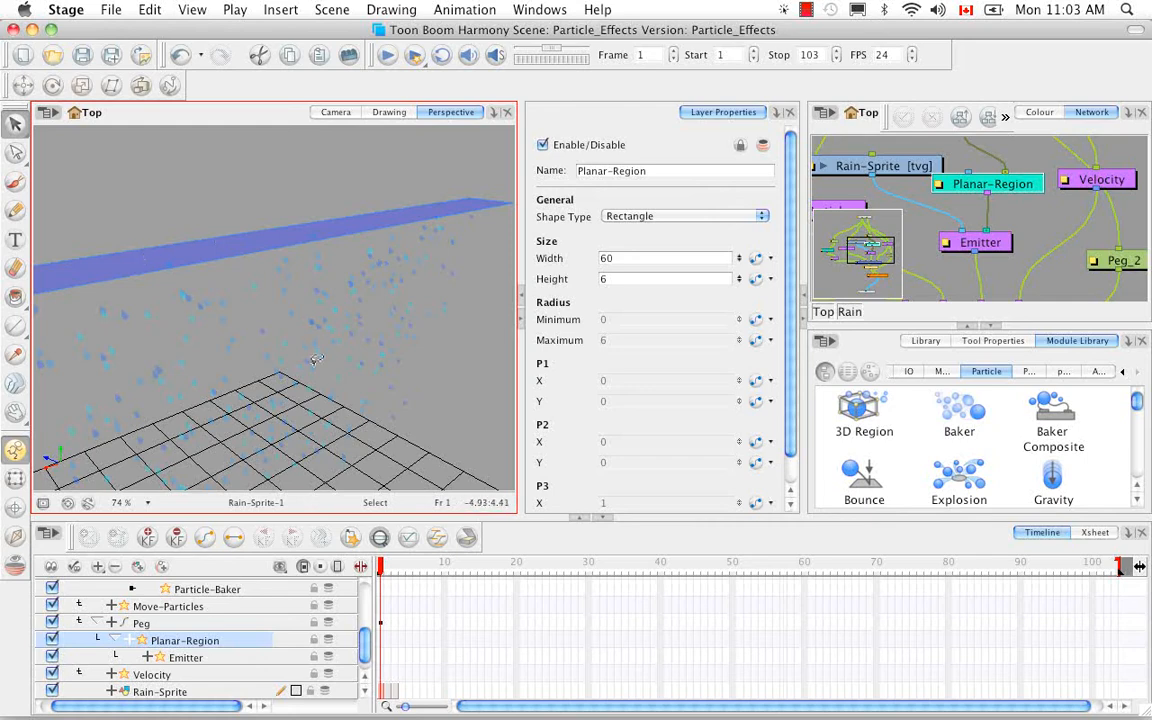
Duplicate the Planar-Region module inside the Rain group and select the copy to show its properties.
click(1029, 193)
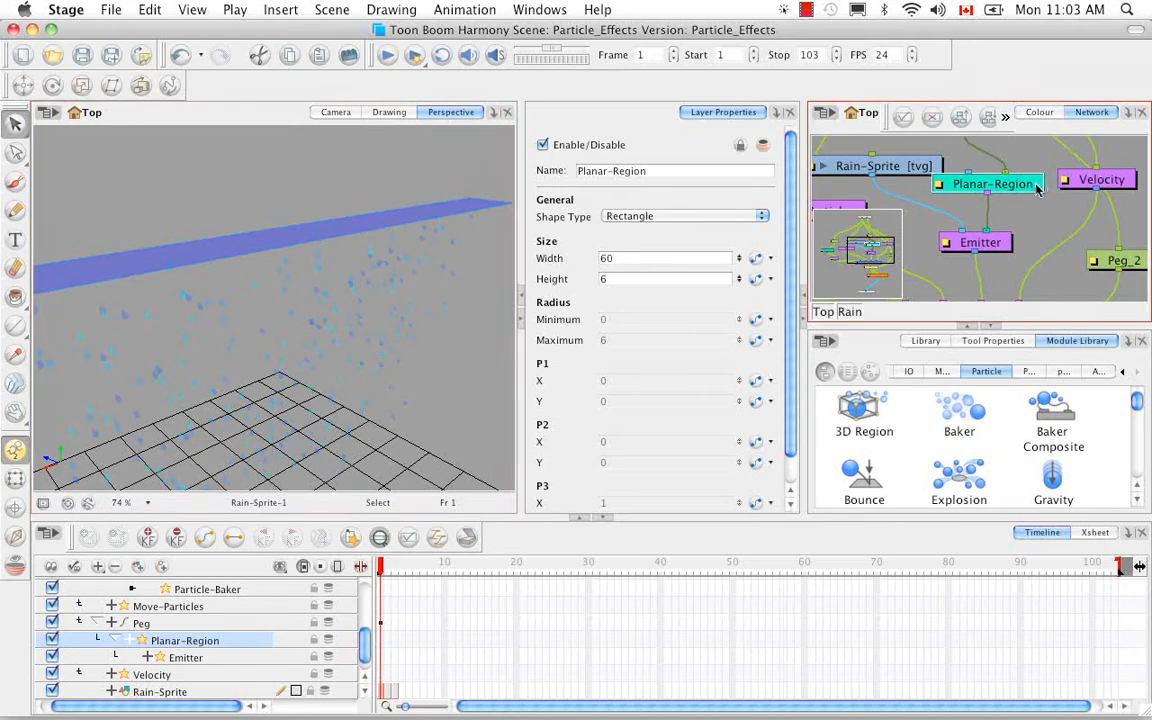
key(super+c)
key(super+v)
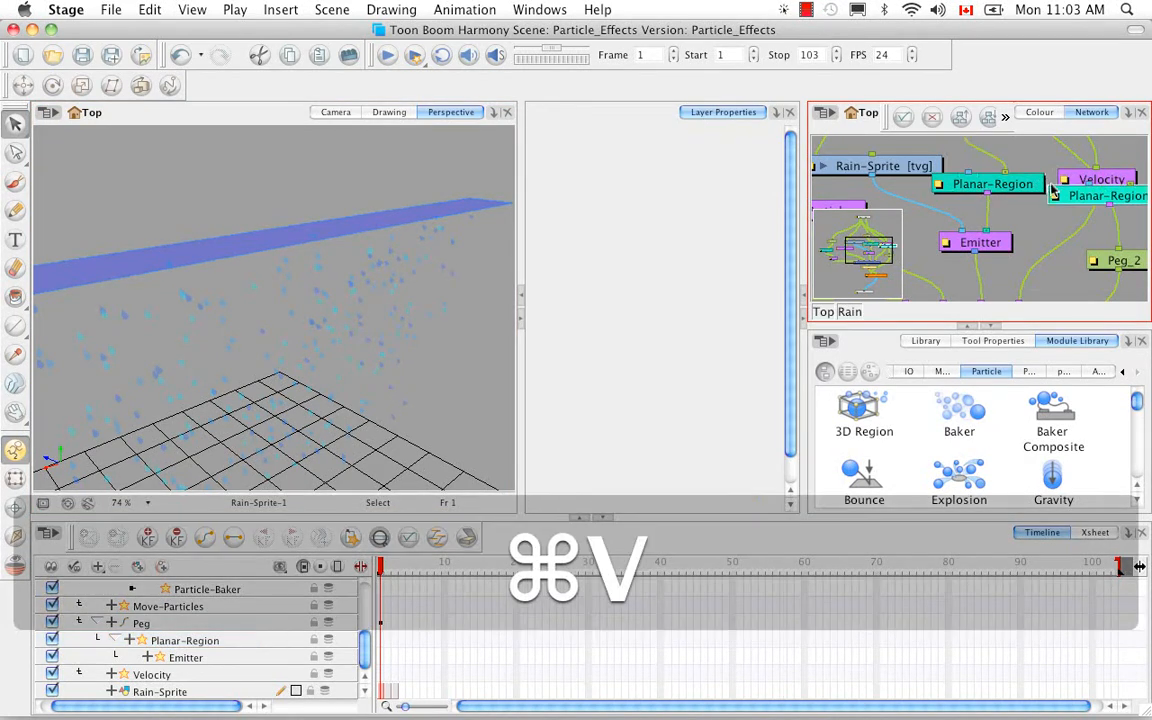
click(1056, 200)
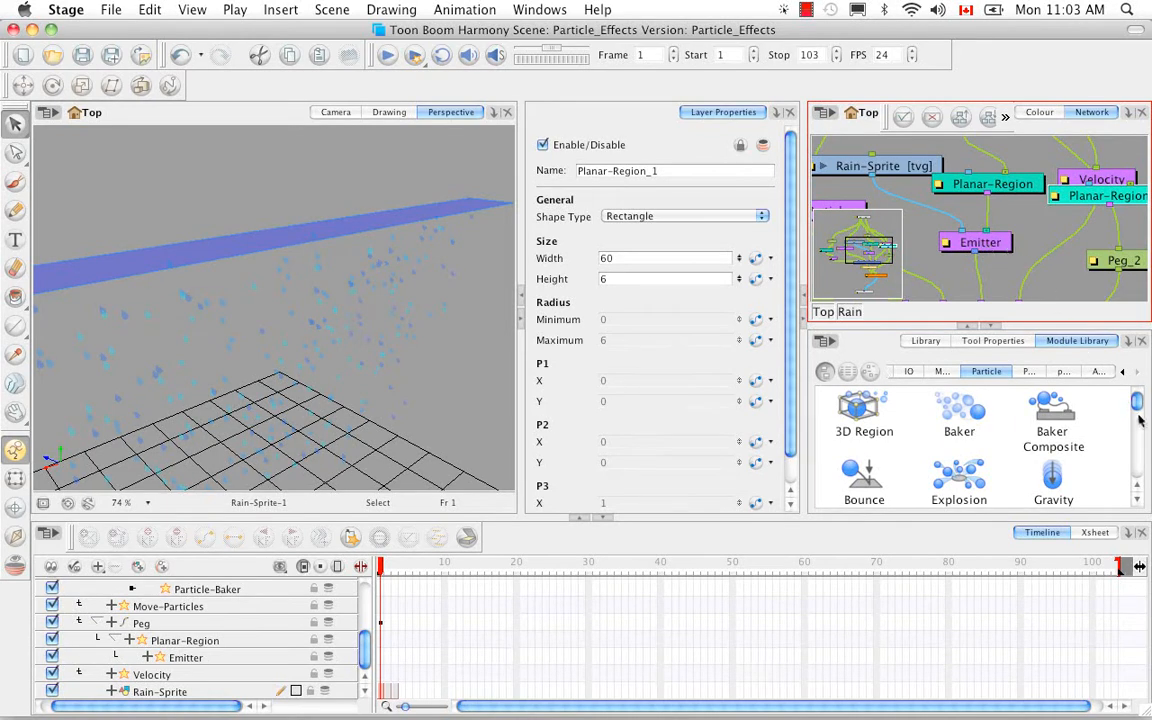
Add a Region Composite module and use it to feed both planar regions into the Emitter.
drag(1137, 403, 1138, 440)
click(848, 445)
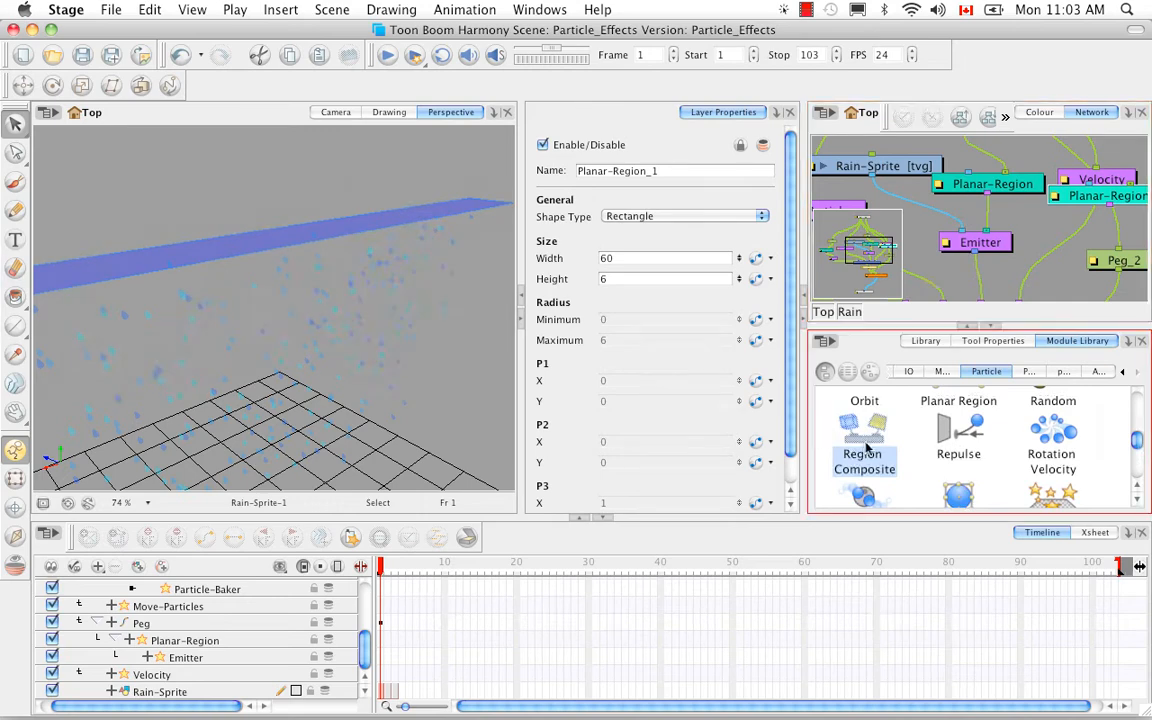
drag(1040, 242, 1044, 263)
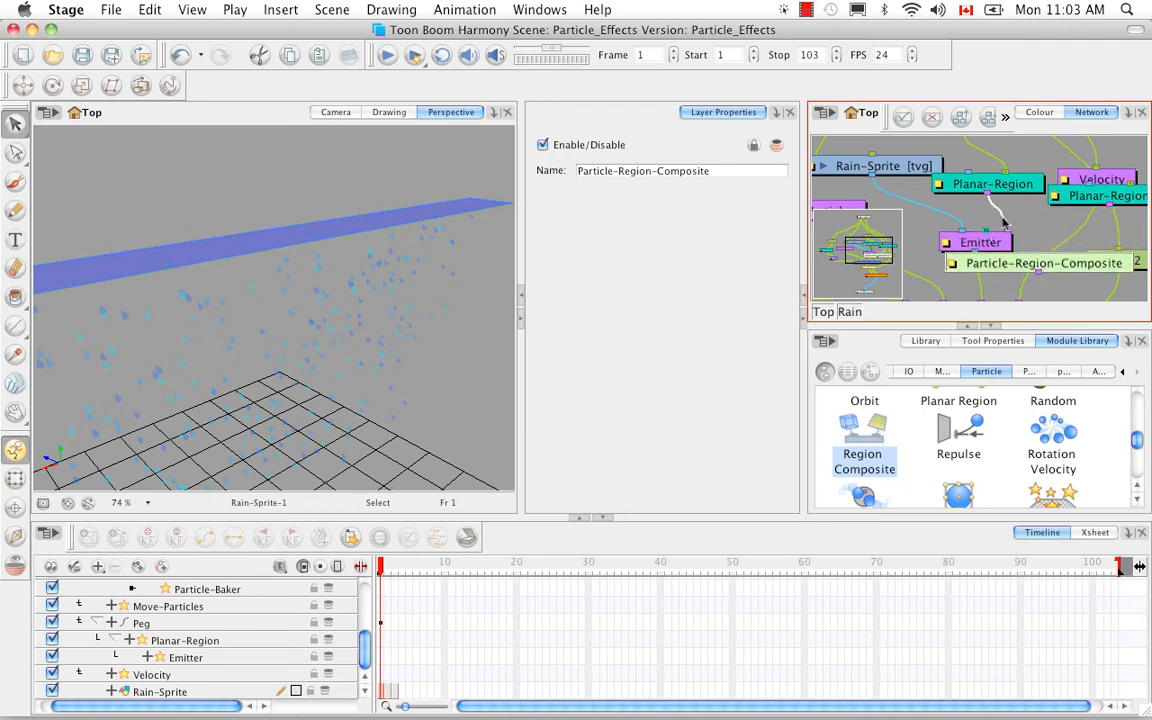
drag(987, 193, 1058, 224)
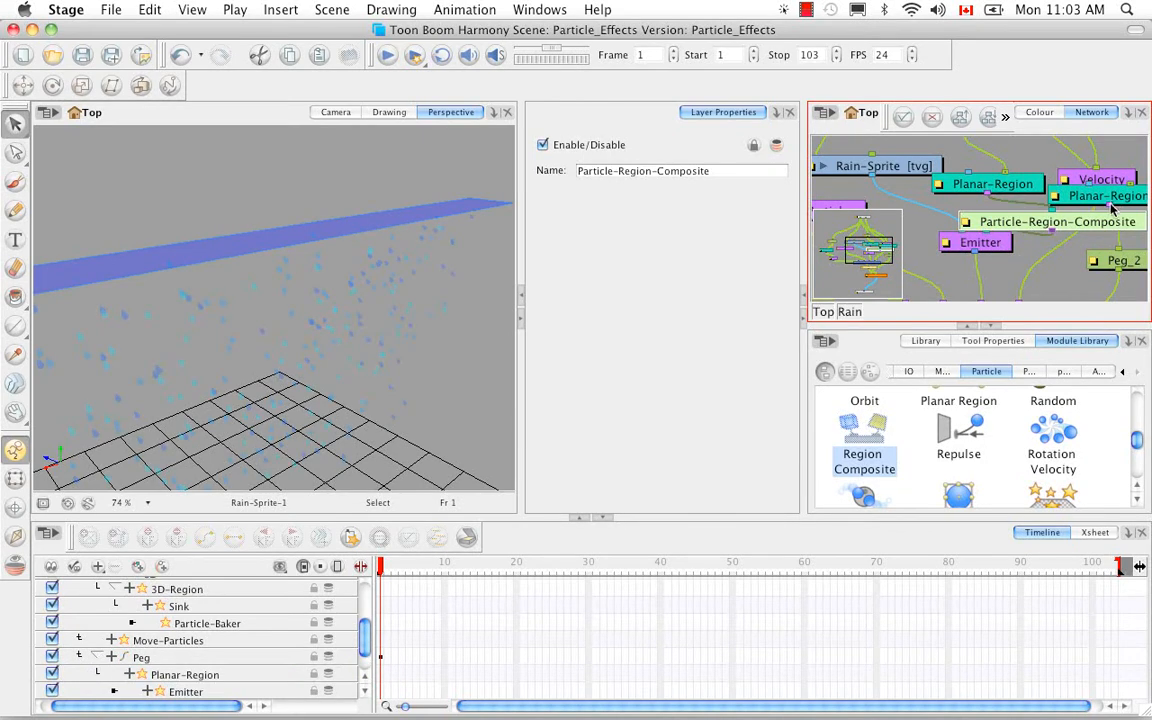
drag(1115, 218, 1067, 231)
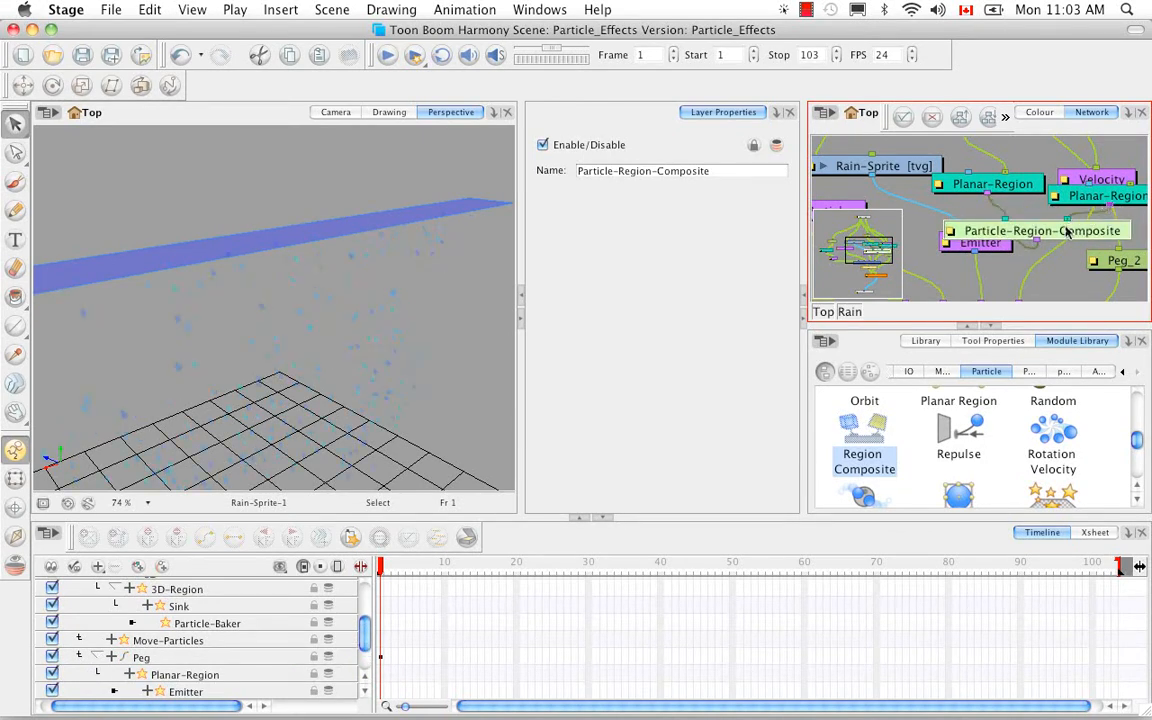
Order all modules in the Rain group with 25% X overlap, layer spacing 60 and vertical spacing 5.
click(994, 327)
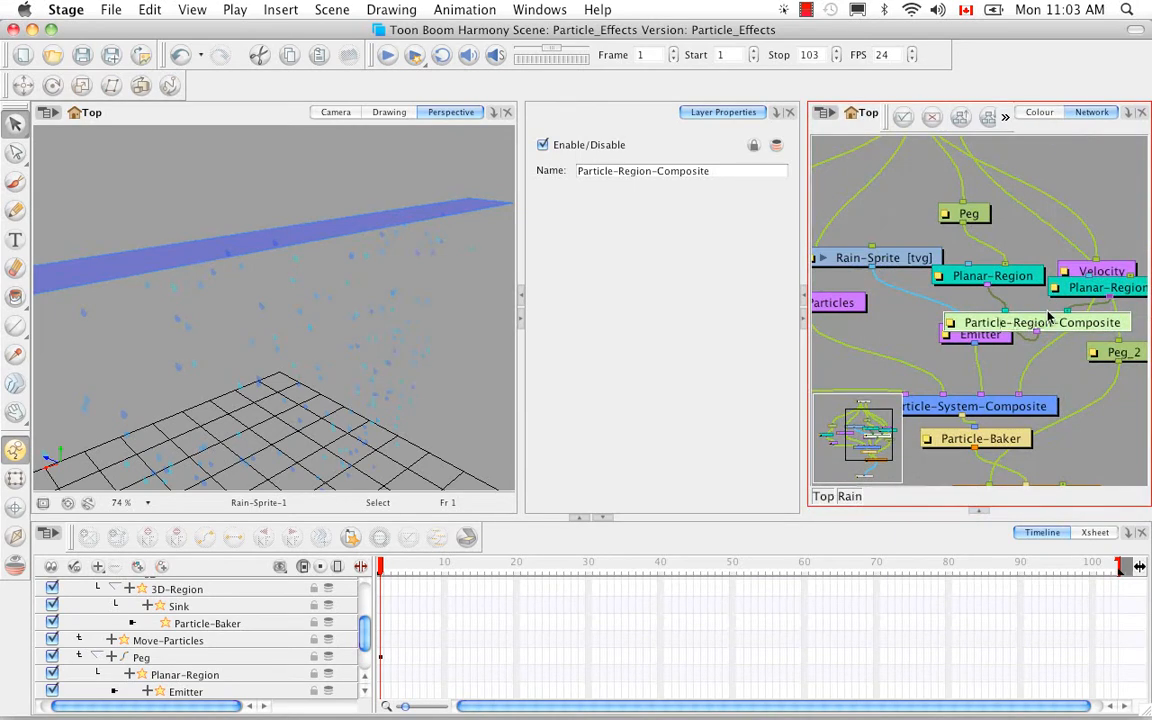
click(1078, 363)
key(1)
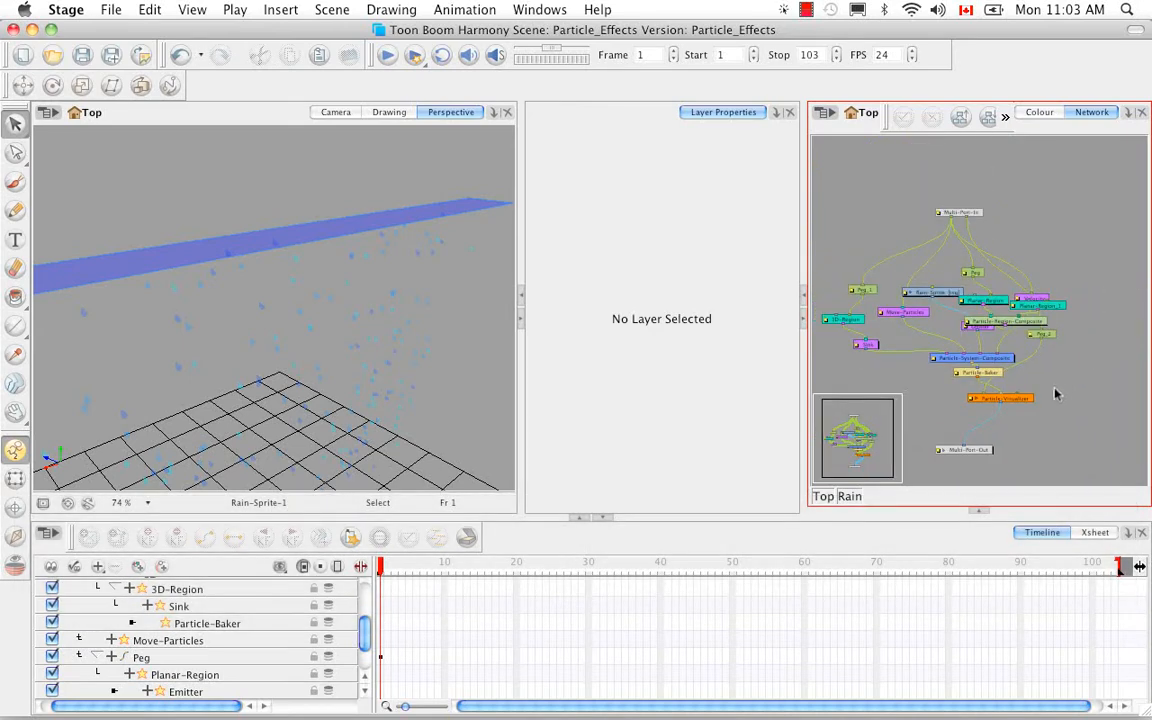
key(space)
drag(1055, 395, 1072, 372)
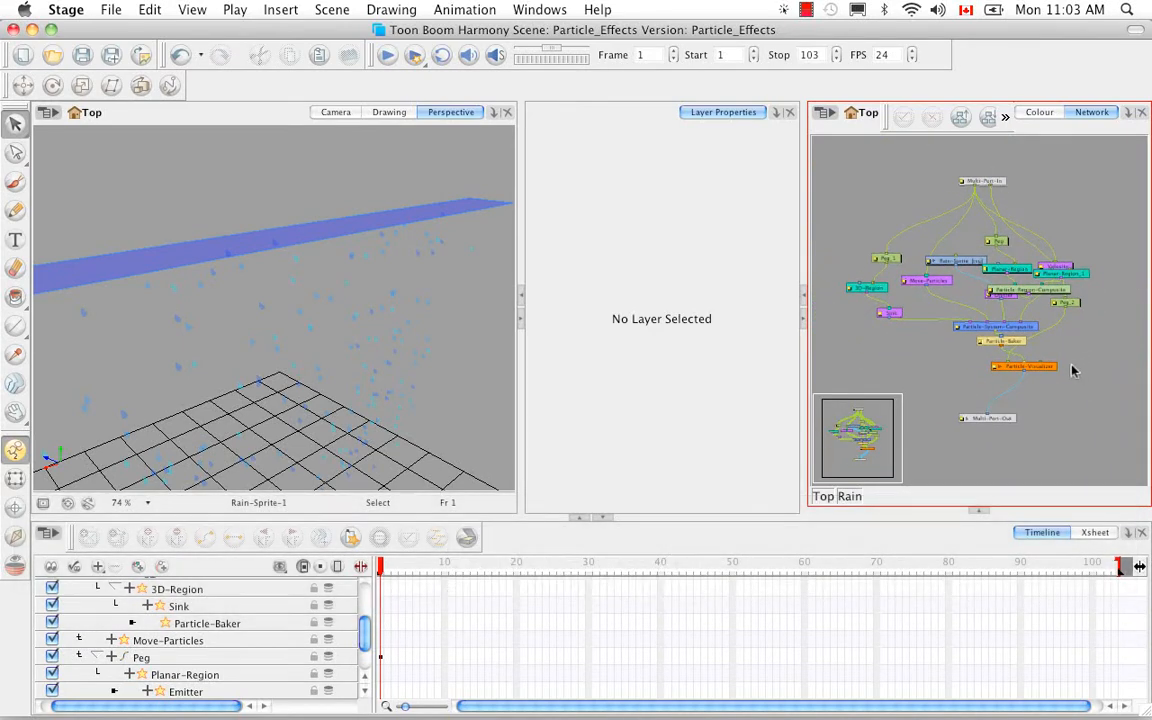
key(super+a)
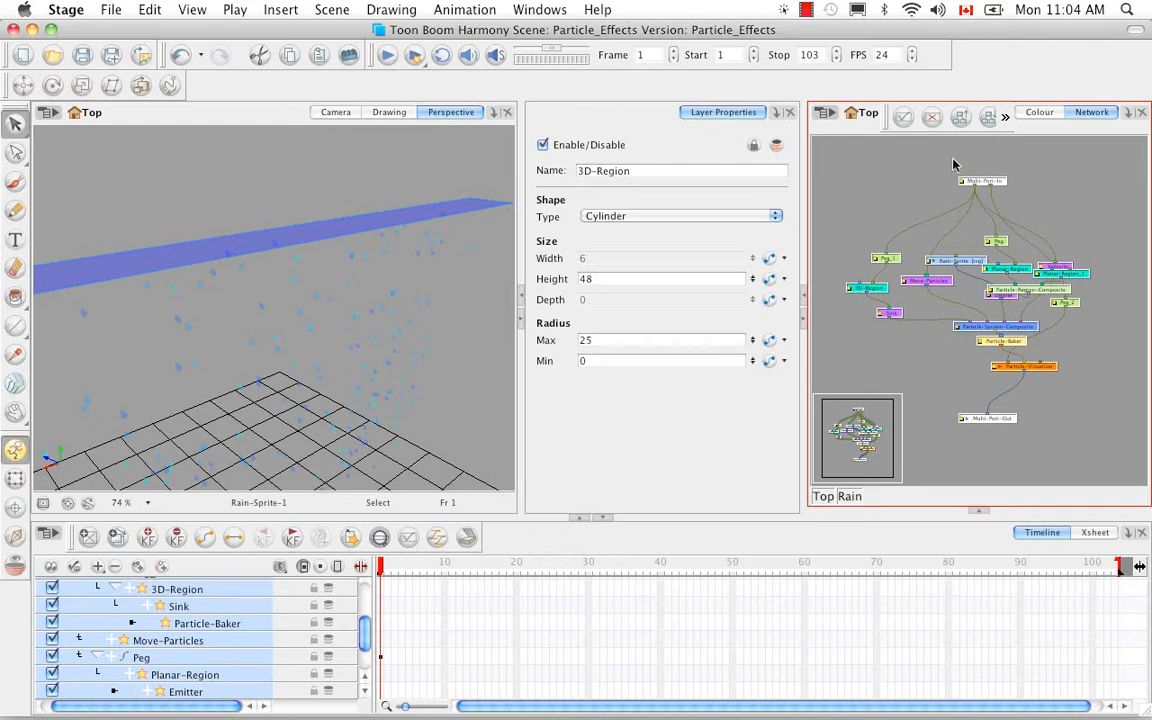
click(960, 116)
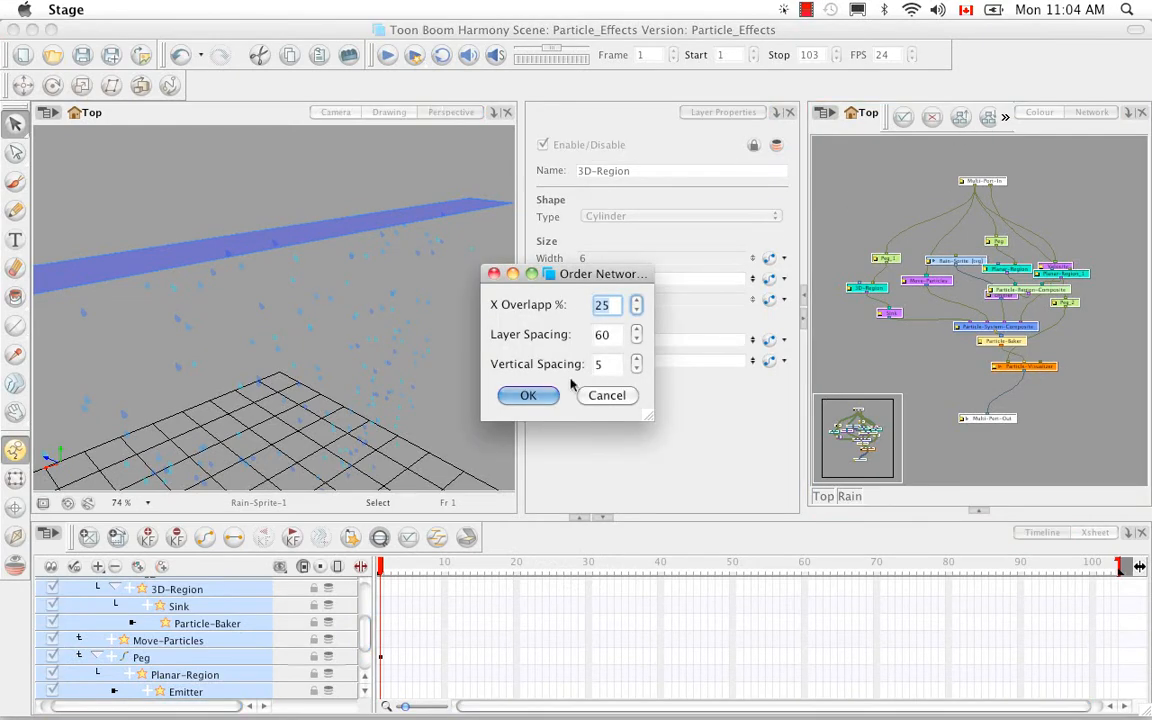
click(528, 395)
click(1008, 433)
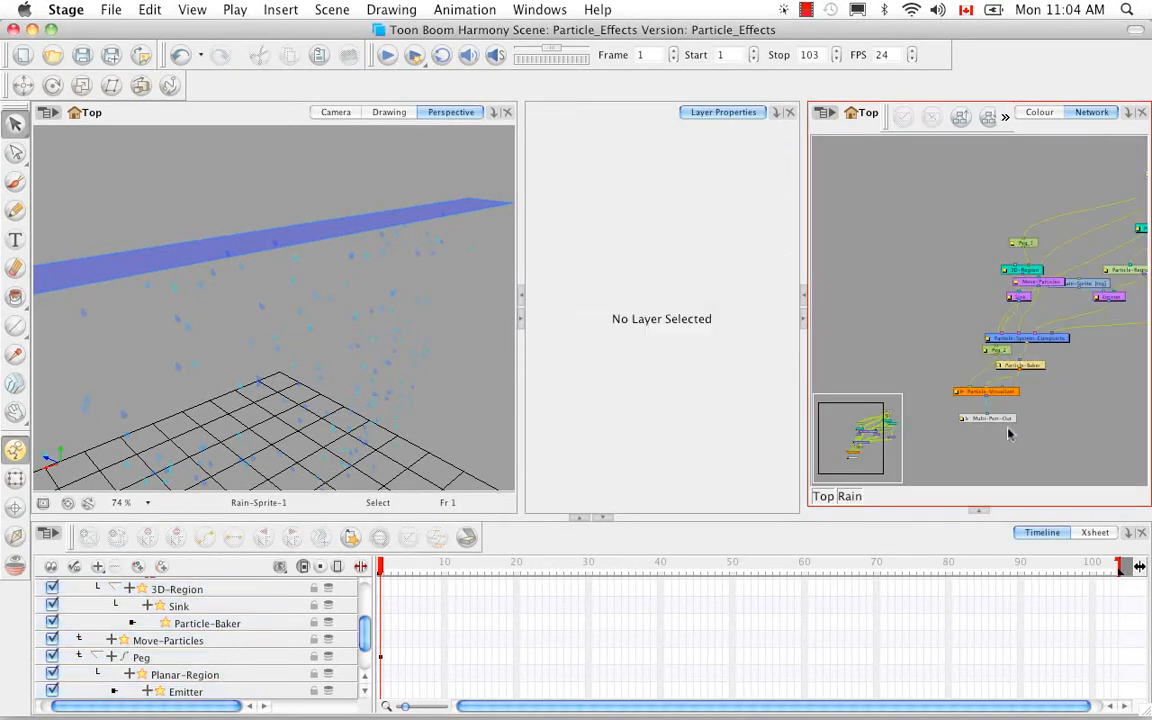
Move the Peg module away from the cables between Multi-Port-In and the two planar regions.
key(space)
drag(1114, 370, 1042, 410)
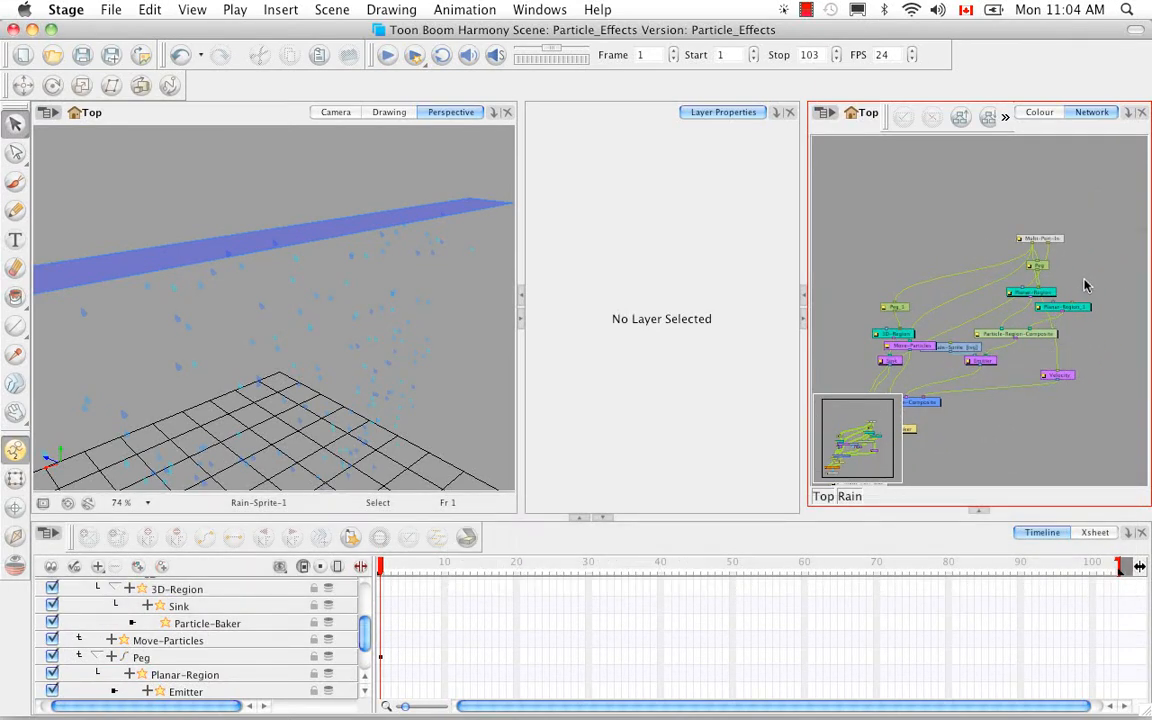
key(2)
key(2)
key(2)
key(2)
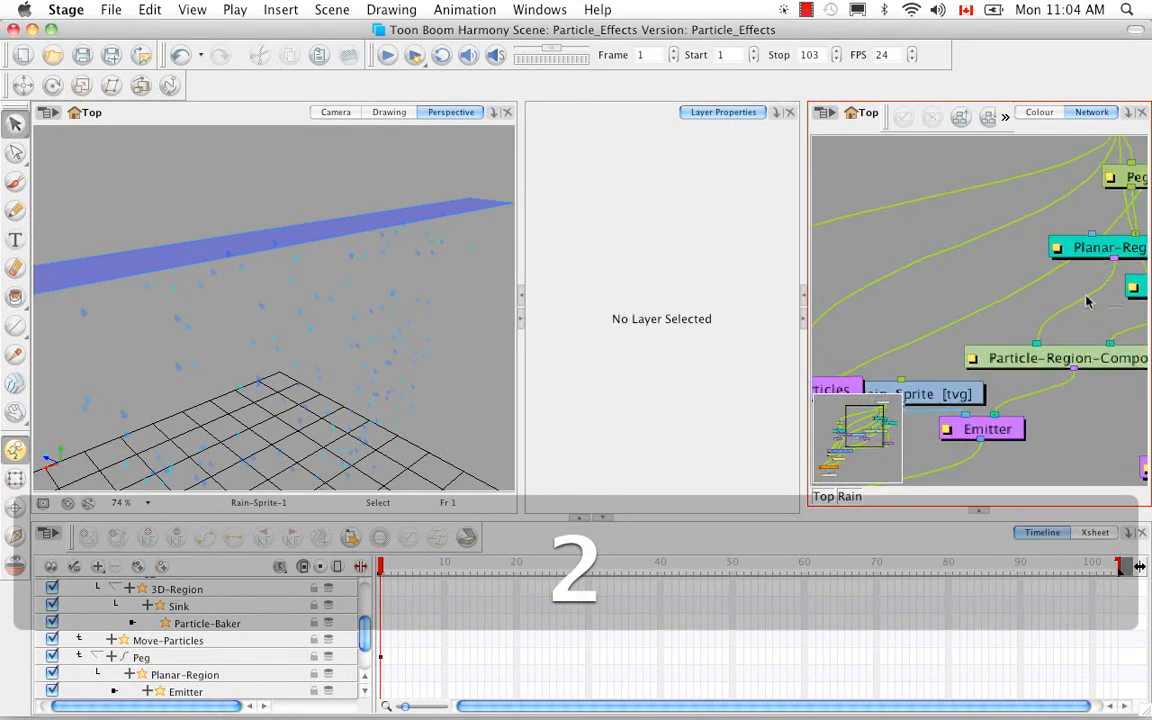
key(space)
drag(1088, 302, 959, 388)
click(966, 310)
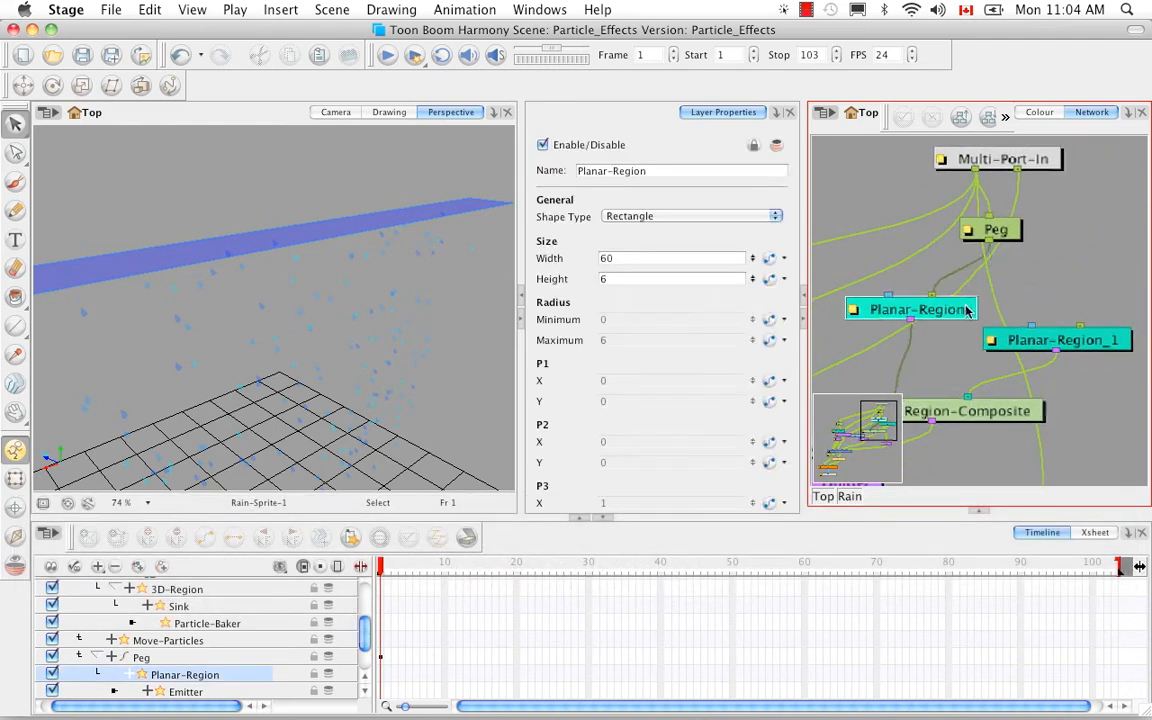
drag(998, 230, 1088, 225)
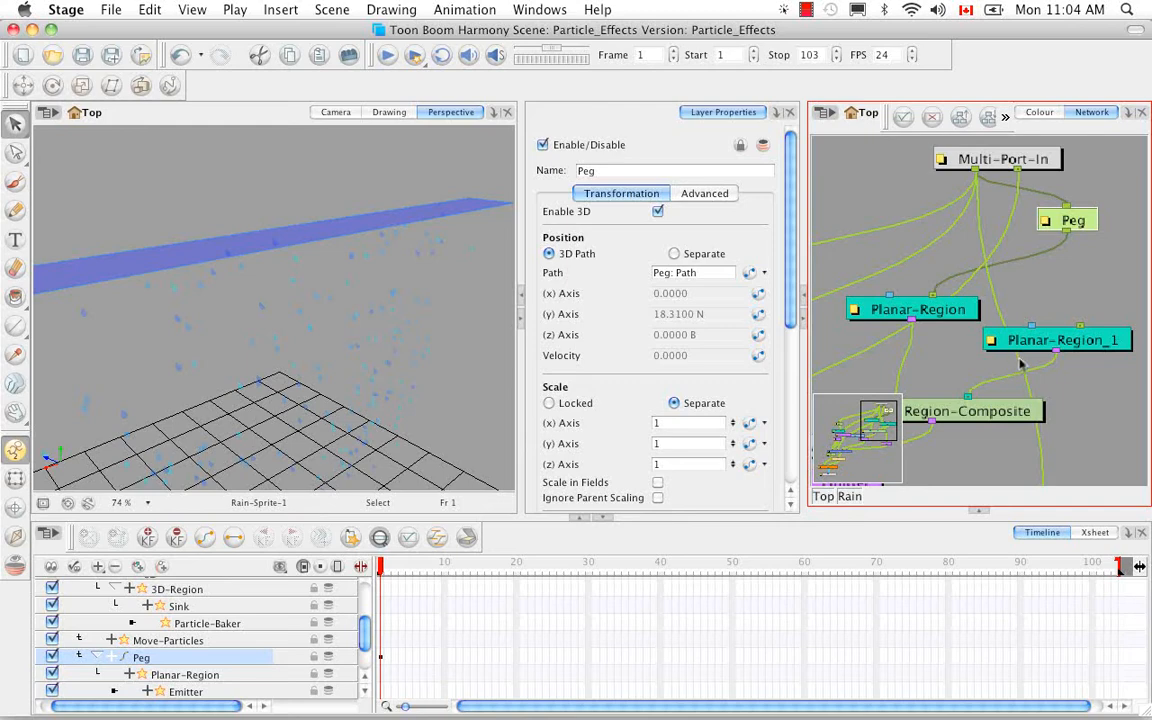
Add a new Peg module from the full module list near Planar-Region_1.
key(space)
drag(1020, 363, 1037, 303)
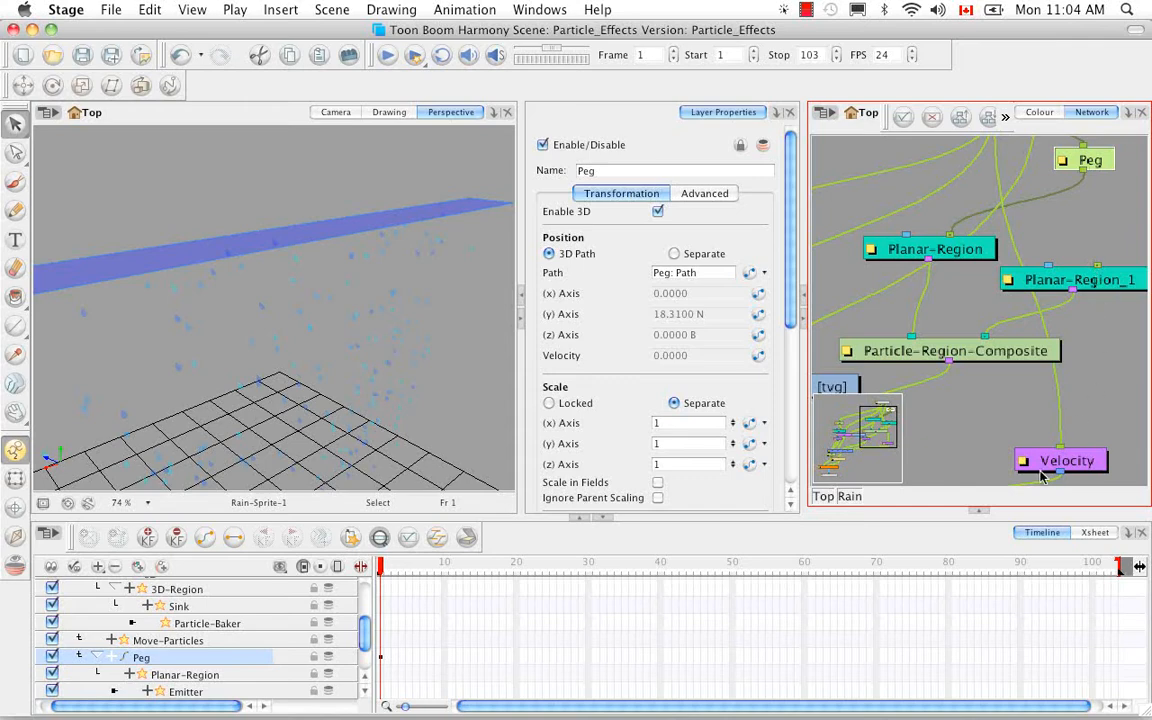
click(980, 512)
click(1101, 371)
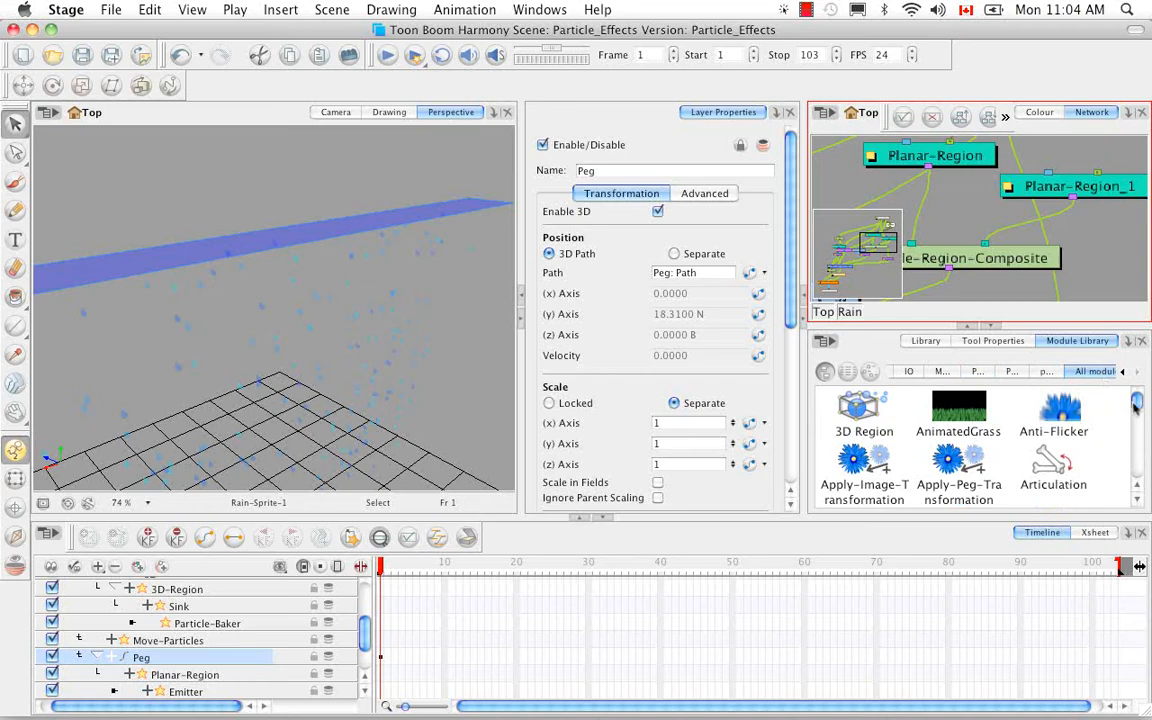
drag(1136, 400, 1135, 452)
click(968, 410)
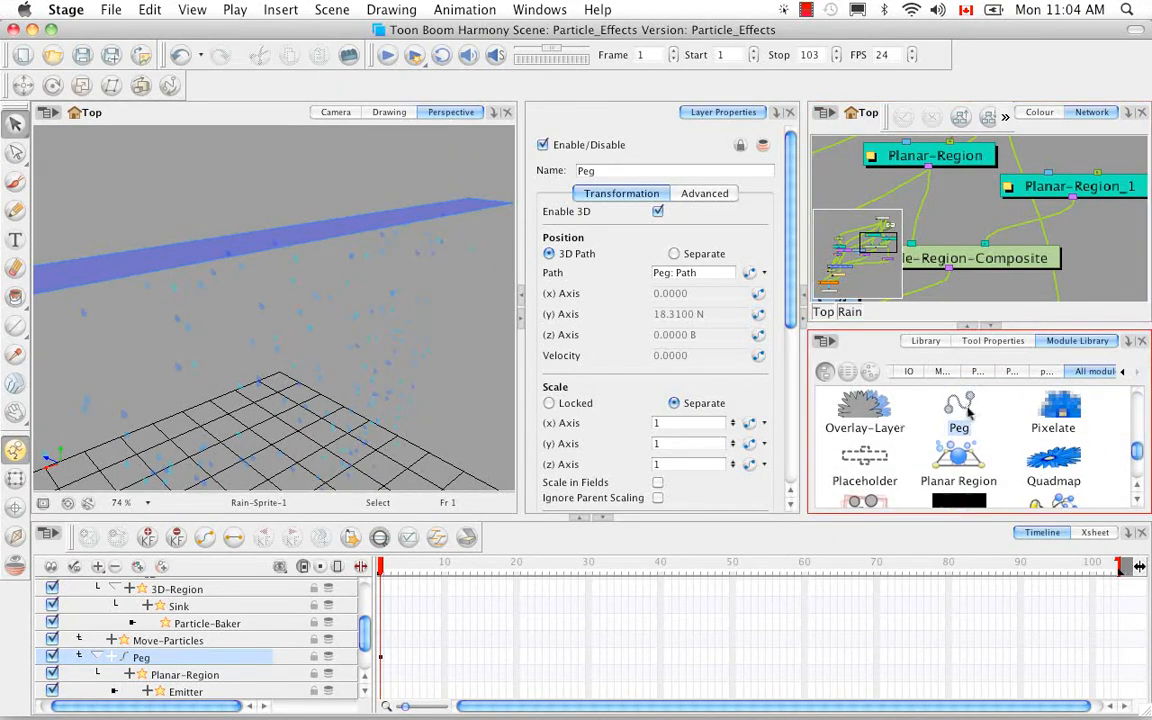
drag(1108, 232, 1108, 235)
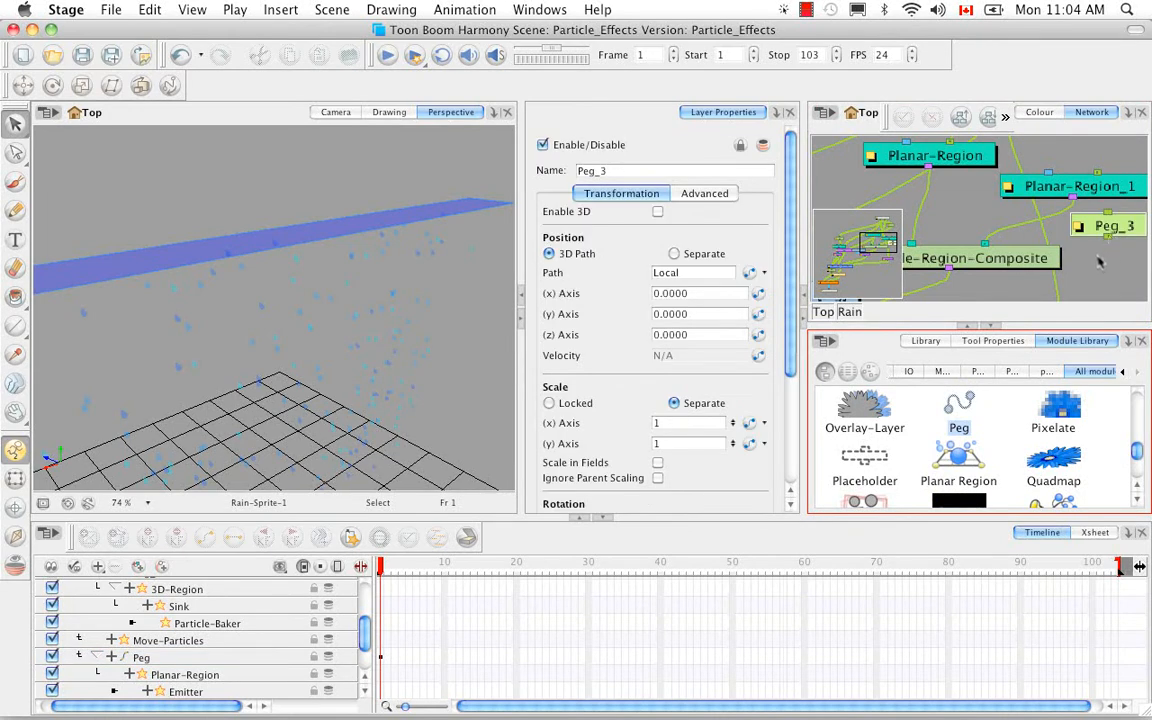
Connect the new peg between Multi-Port-In and Planar-Region_1, and move the original Peg above its own Planar-Region.
key(space)
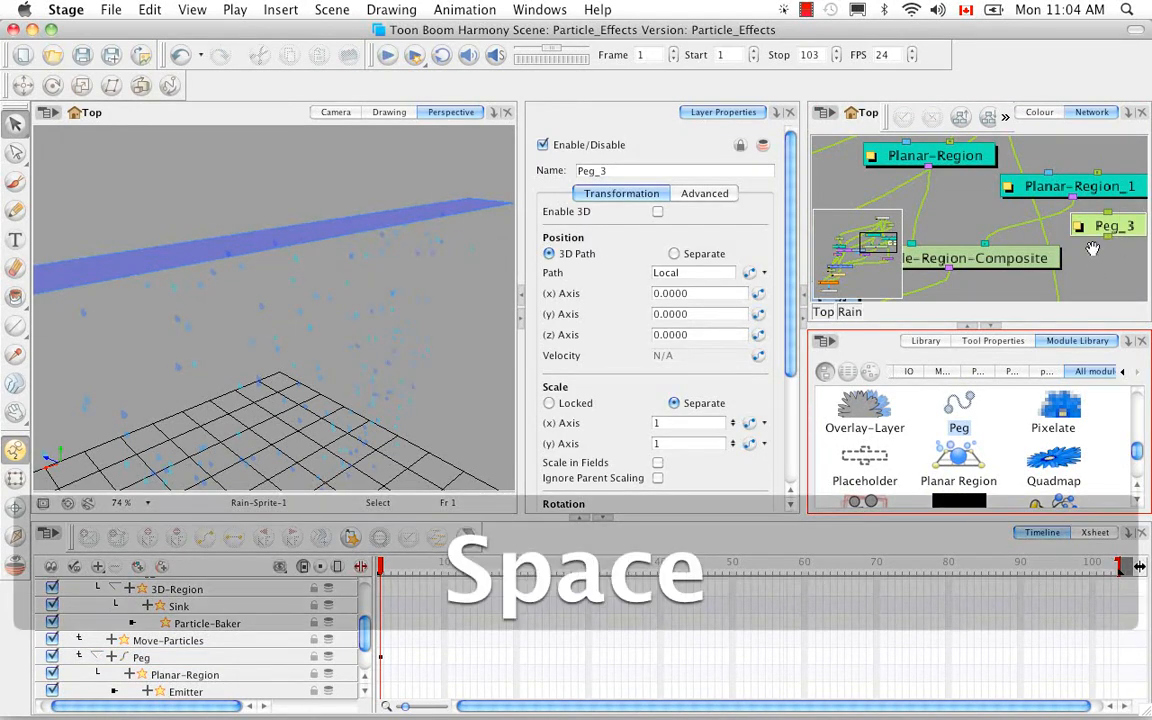
drag(1095, 245, 1066, 188)
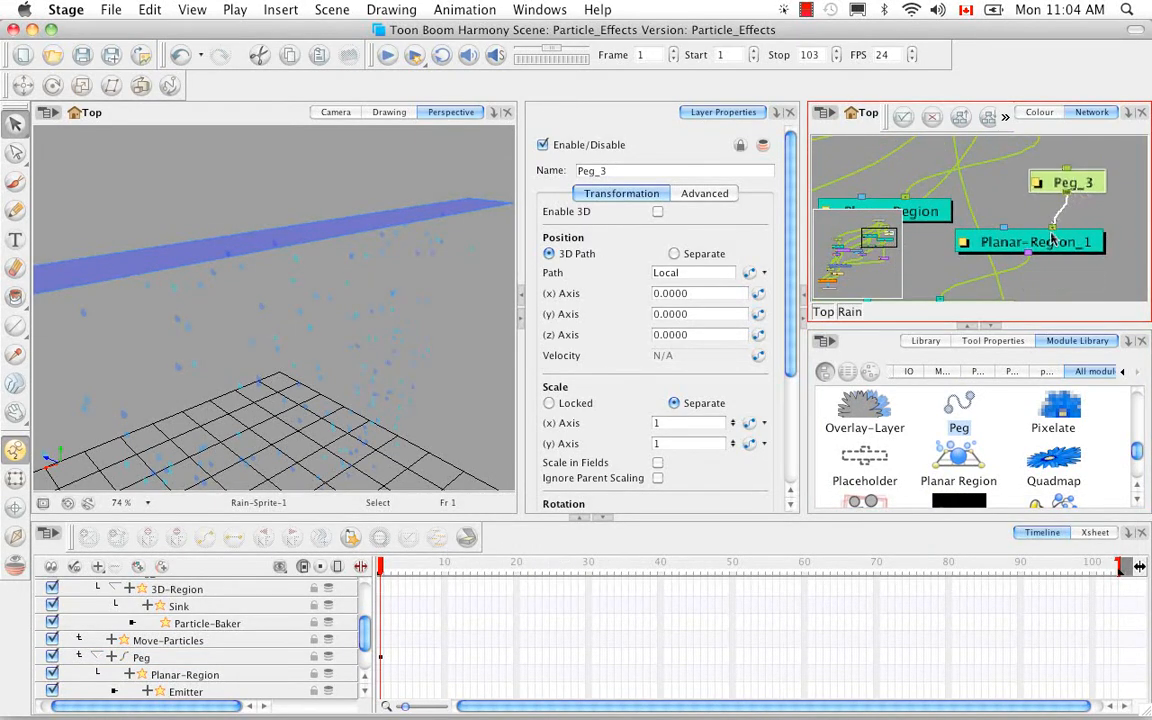
key(space)
drag(1030, 242, 1047, 331)
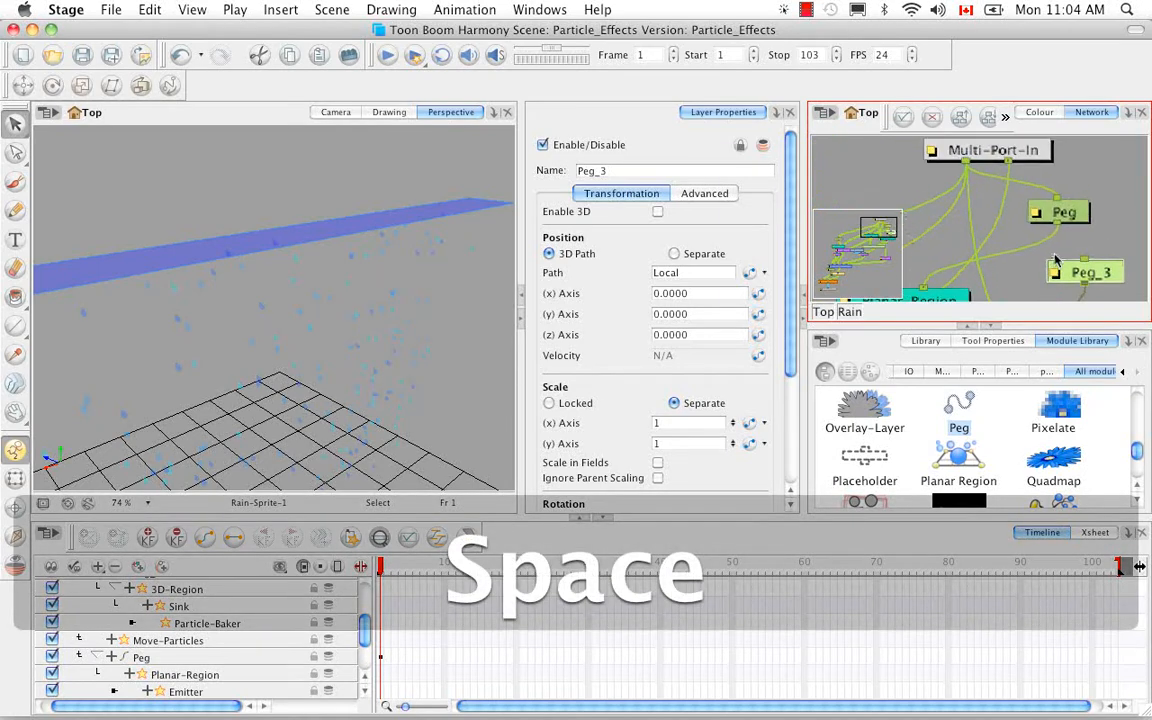
drag(1078, 218, 961, 248)
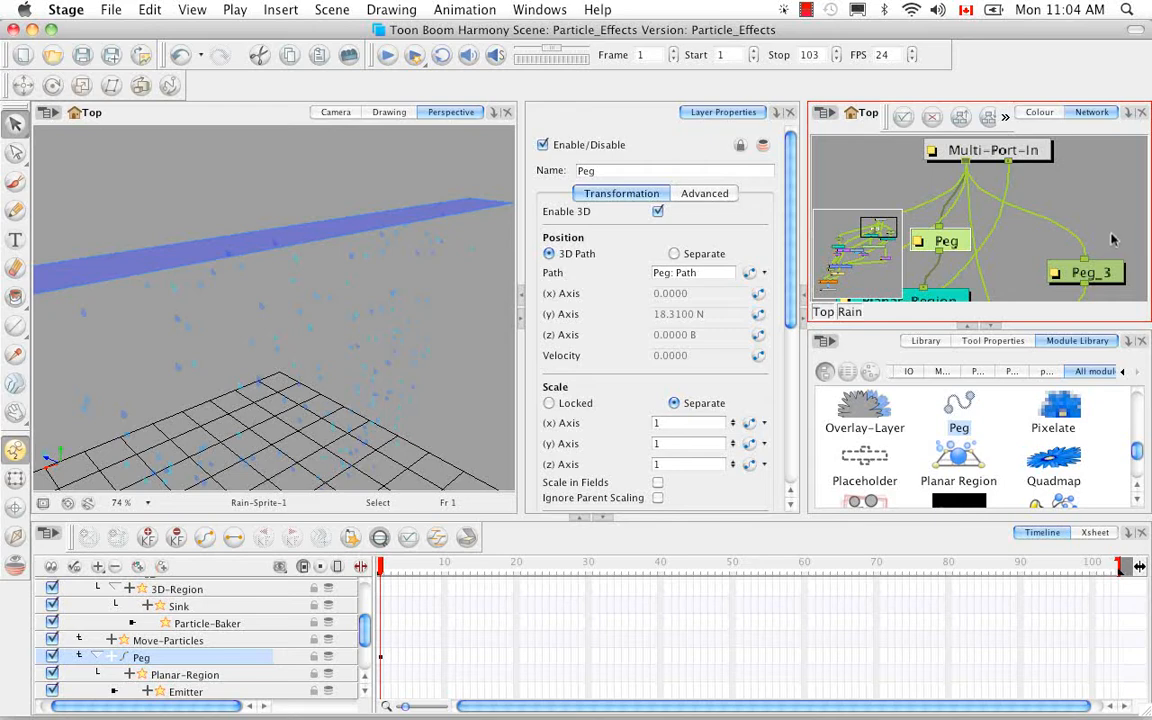
Show the control of Planar-Region_1 so that its outline is displayed in the Perspective view.
click(1106, 281)
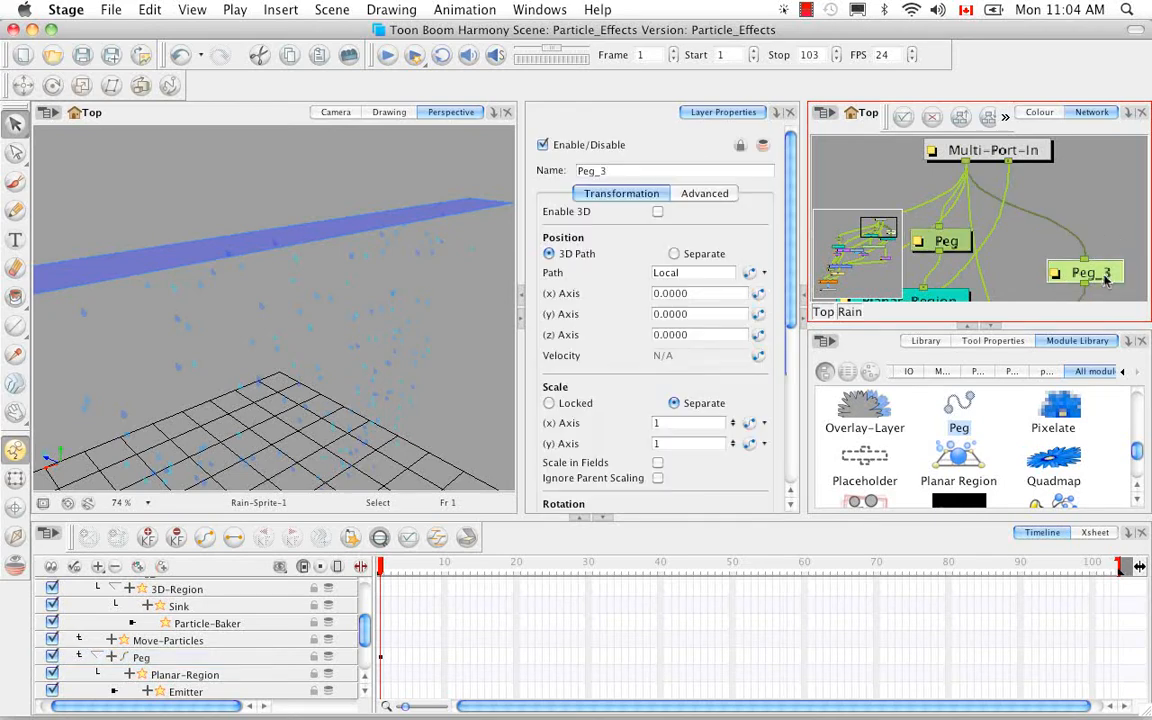
key(space)
drag(1088, 275, 1085, 190)
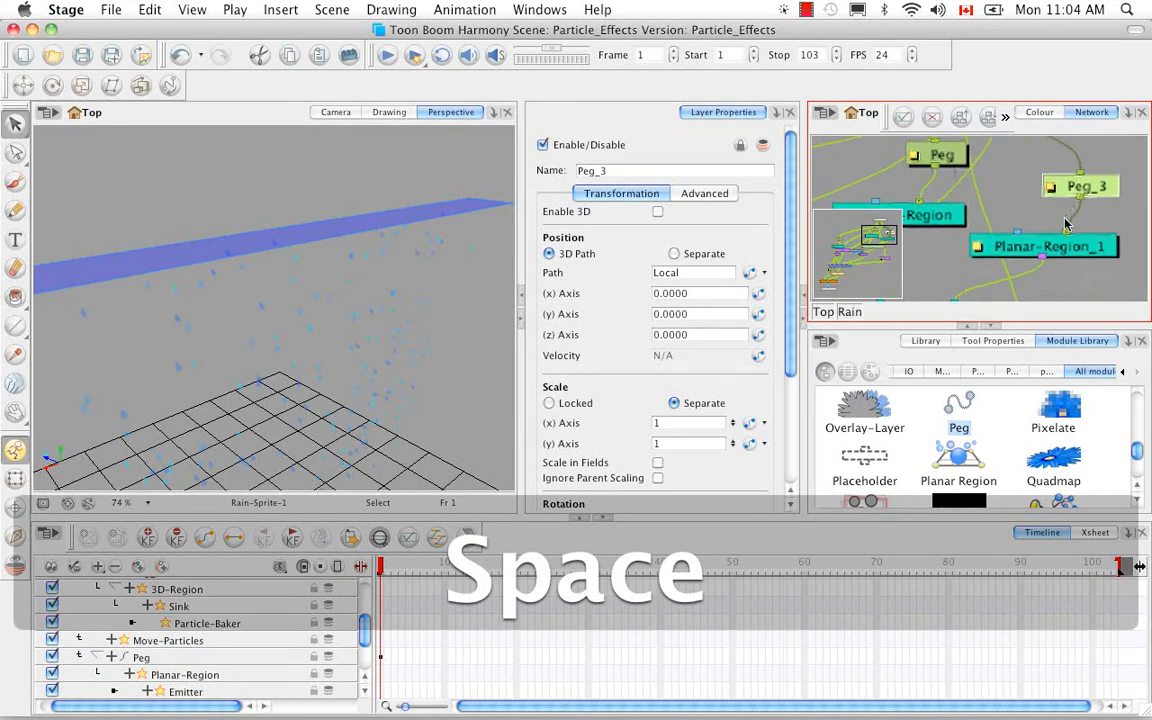
click(1000, 248)
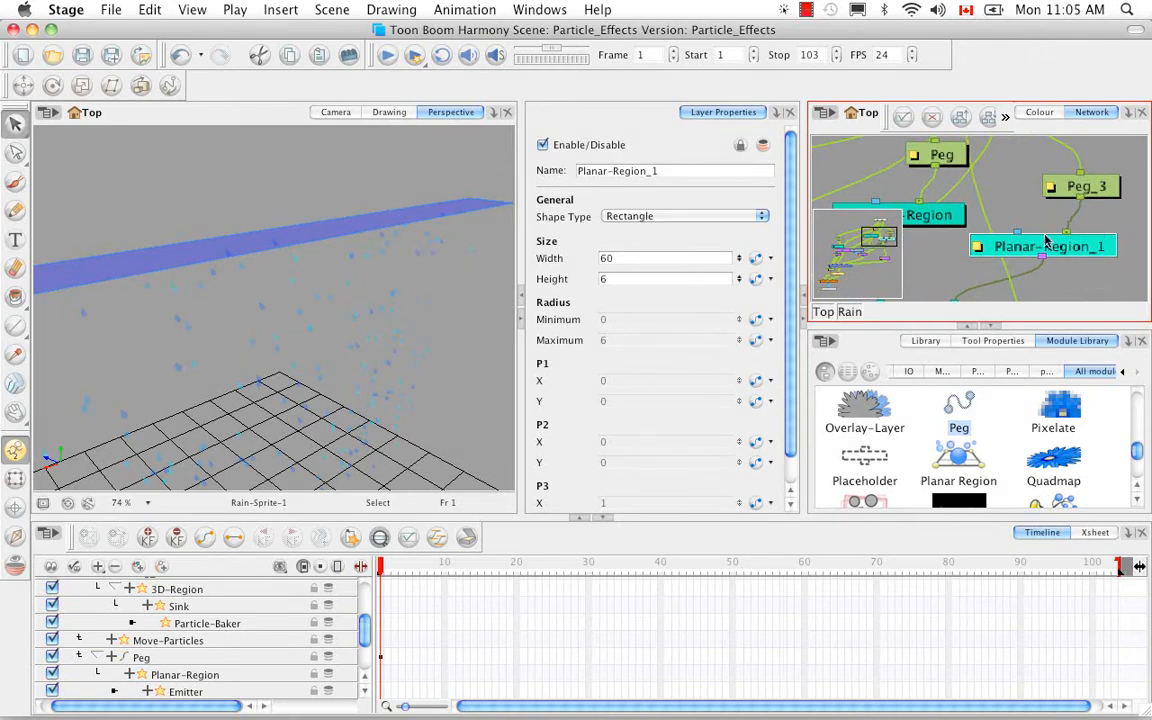
click(192, 10)
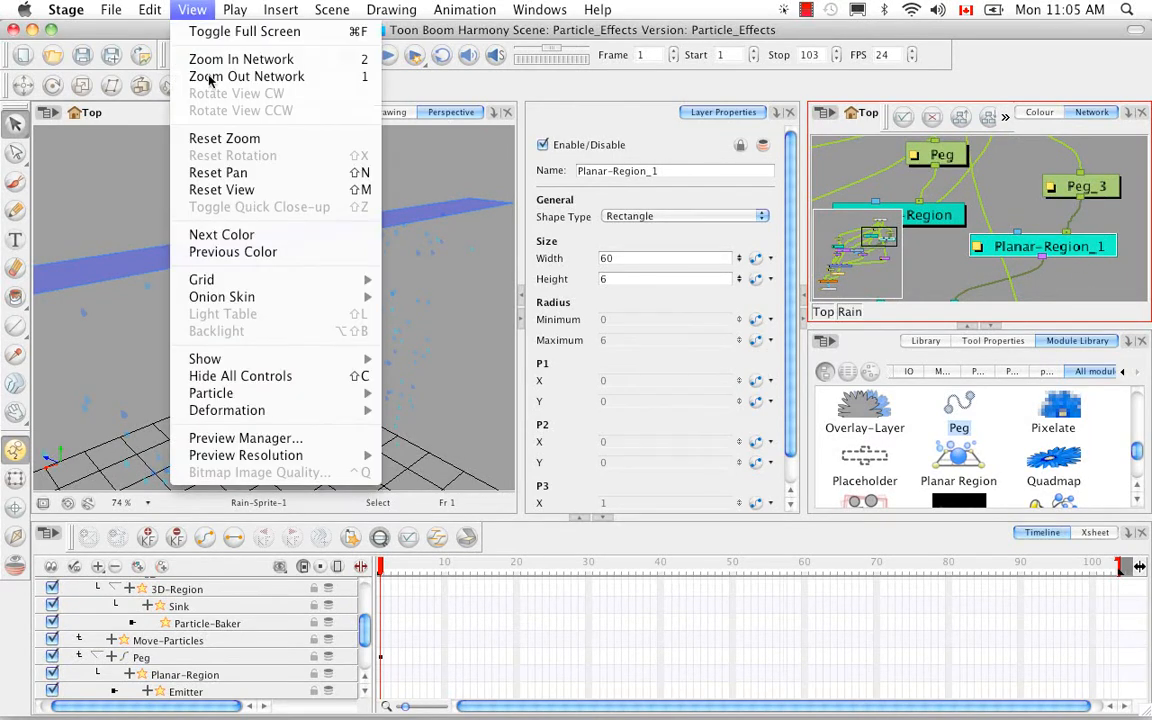
mouse_move(265, 358)
click(428, 411)
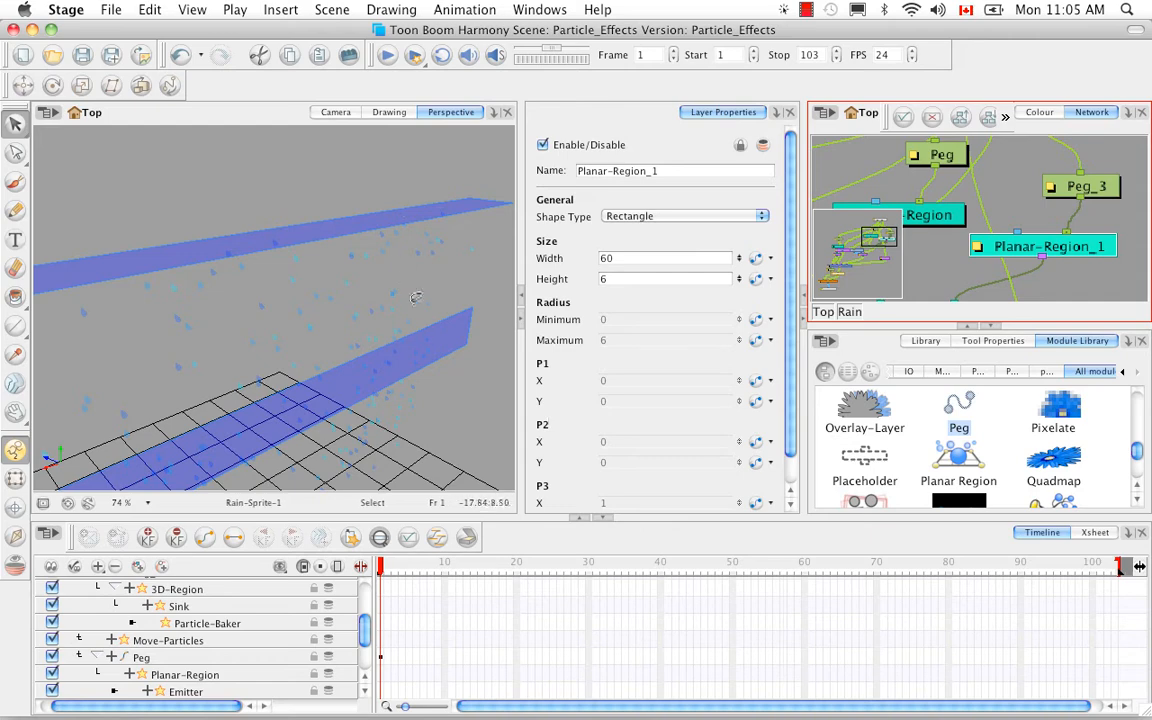
Enable 3D on Peg_3 and set its X-axis rotation to 90.
click(1080, 190)
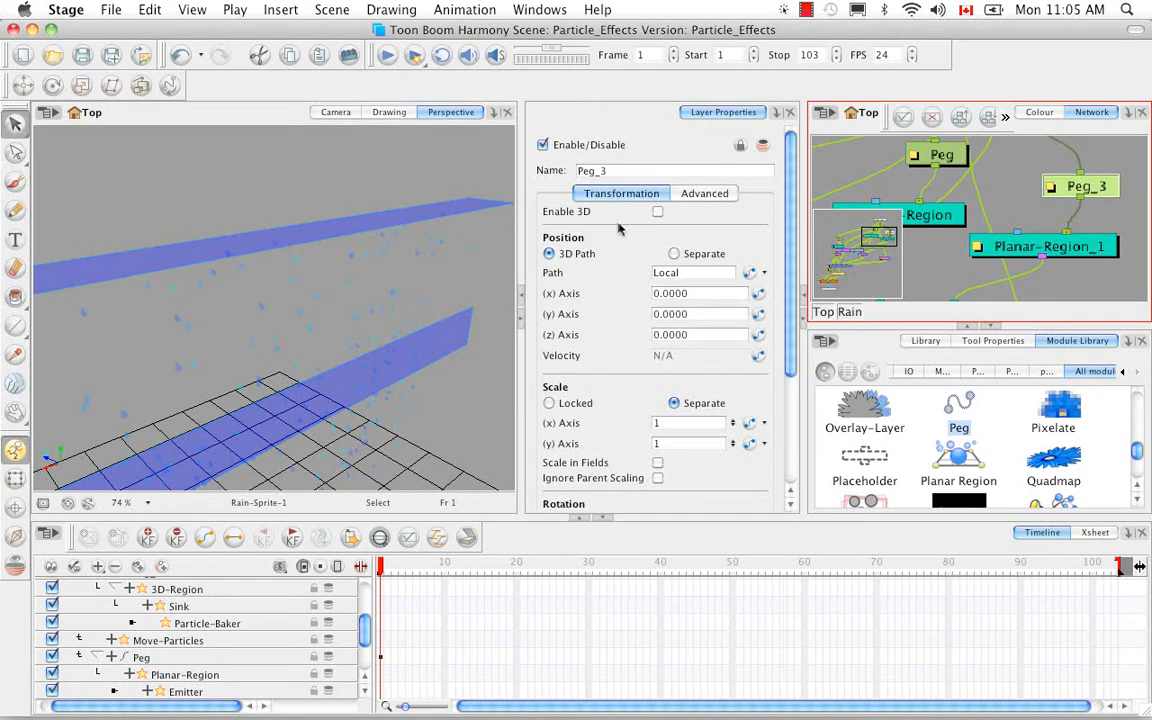
click(657, 211)
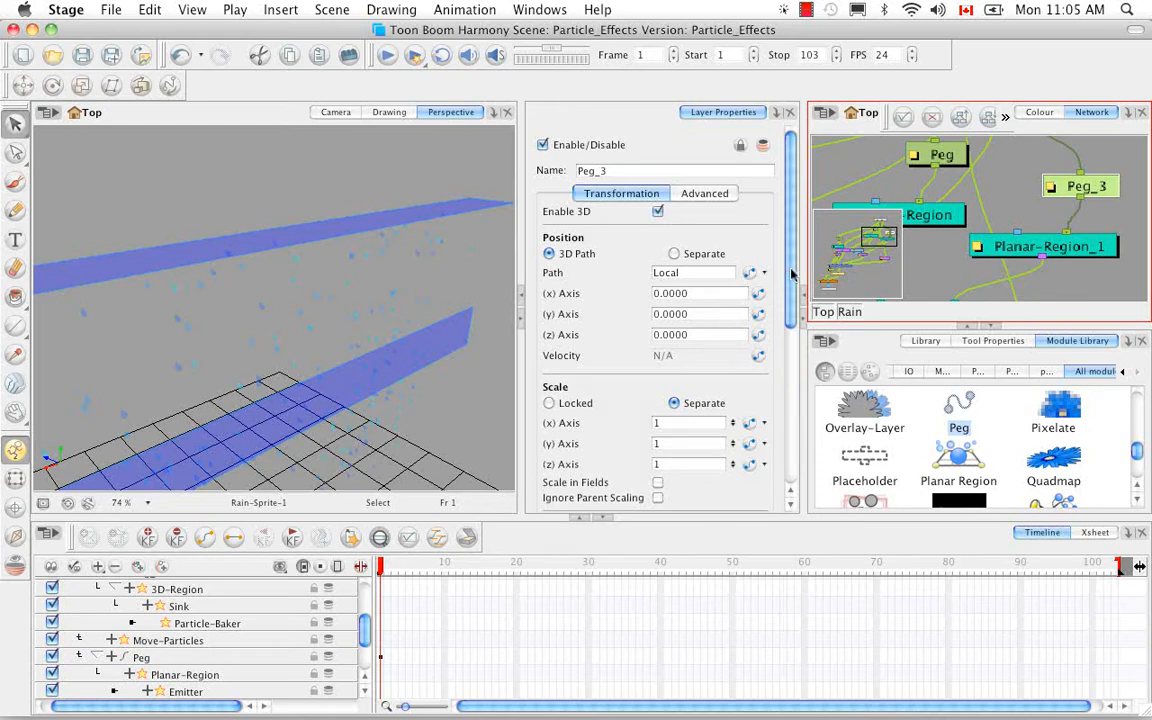
drag(791, 273, 792, 334)
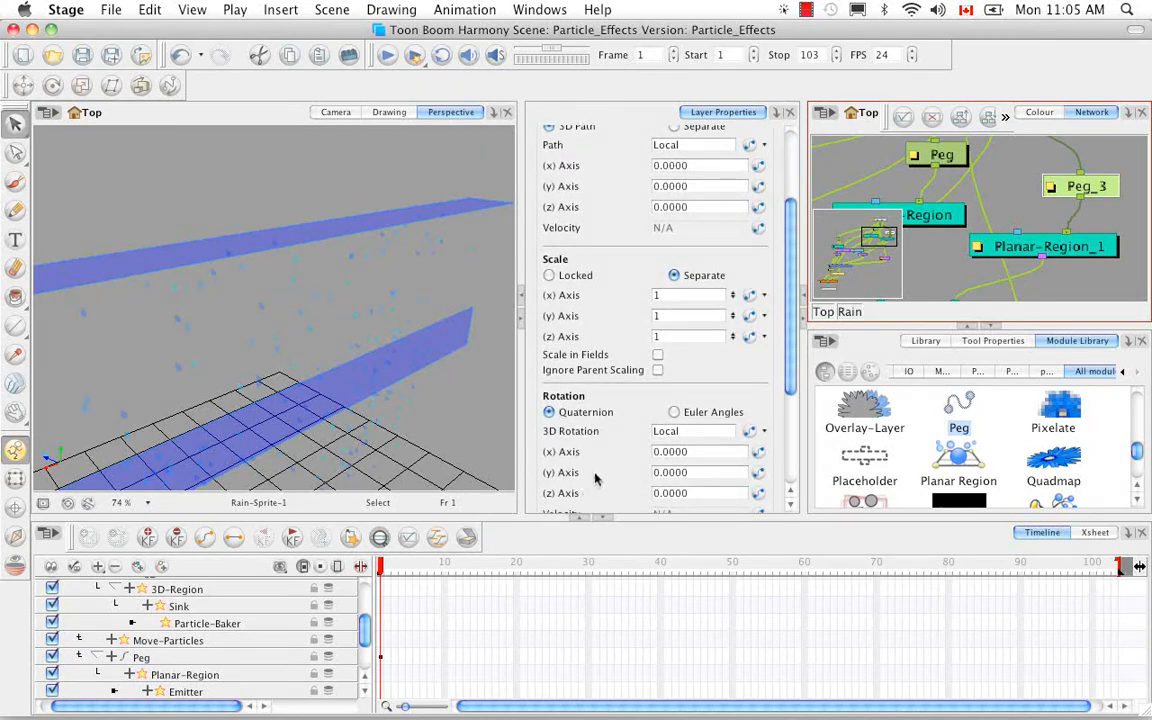
drag(789, 352, 788, 397)
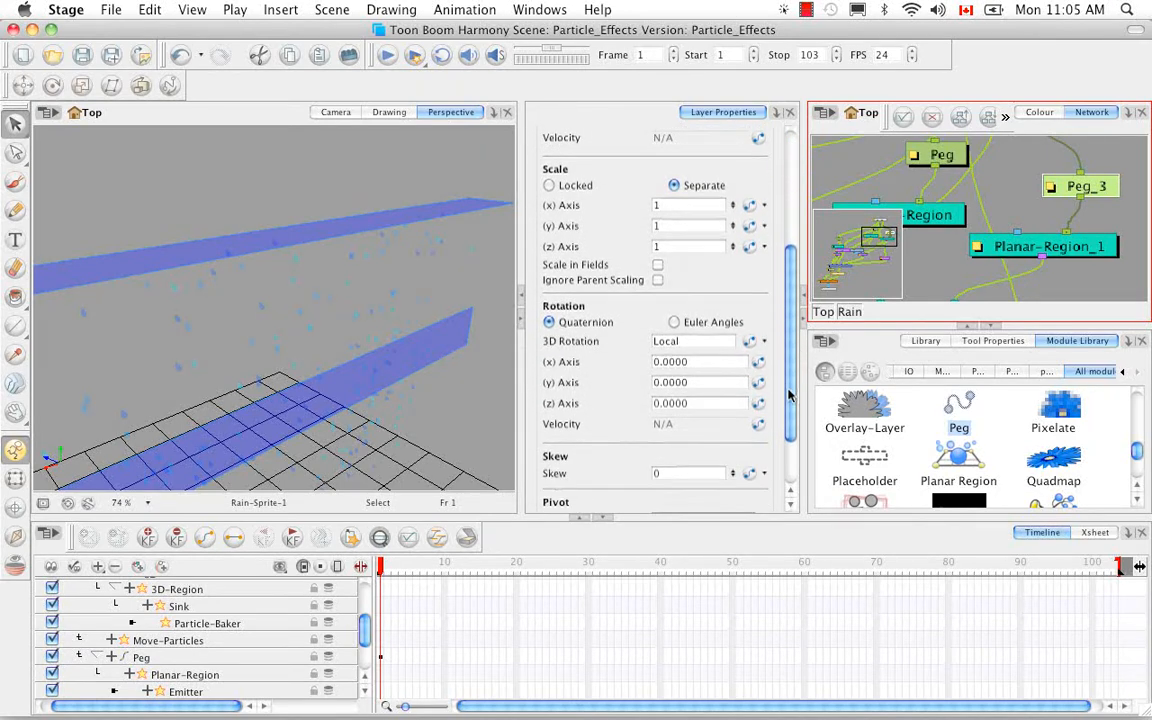
click(607, 380)
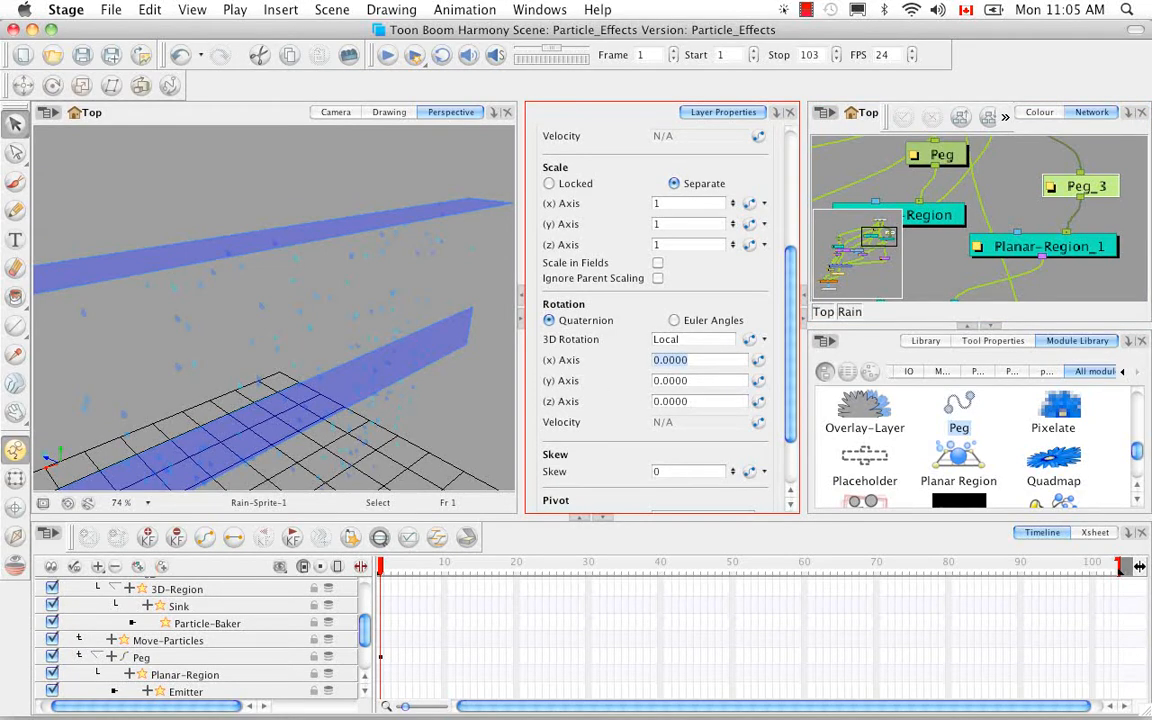
text(90)
key(Return)
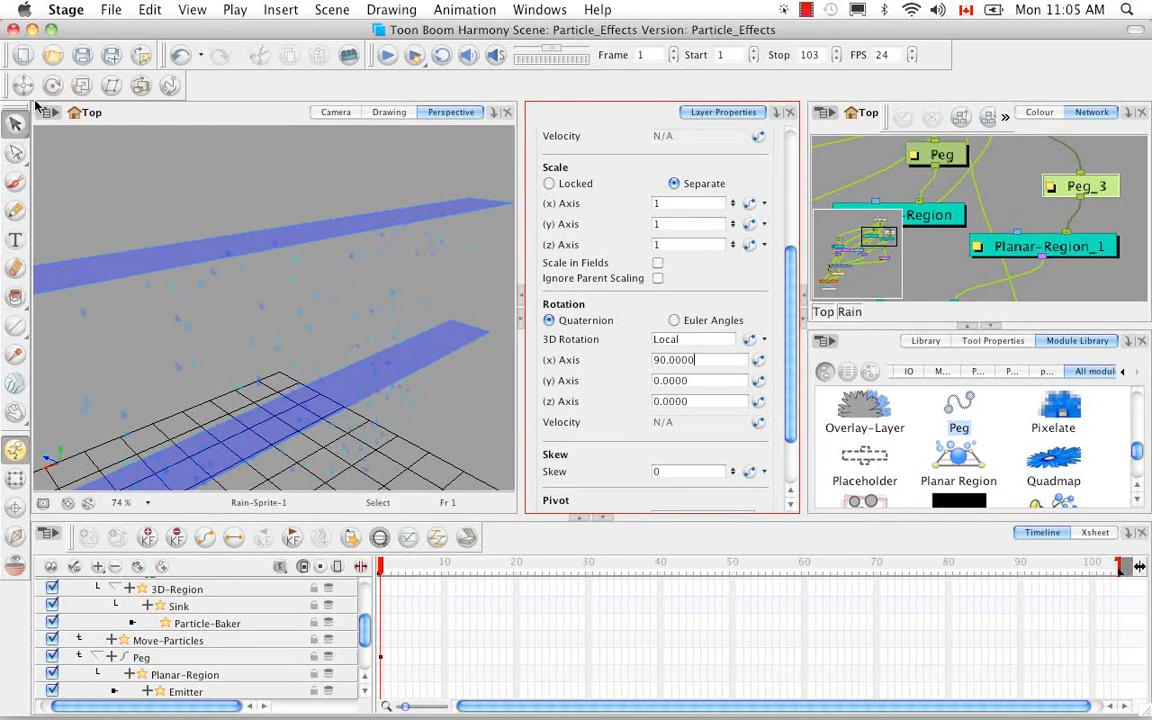
Raise Peg_3 with the Translate tool in the Perspective view until its region sits just beneath the original planar region.
click(23, 85)
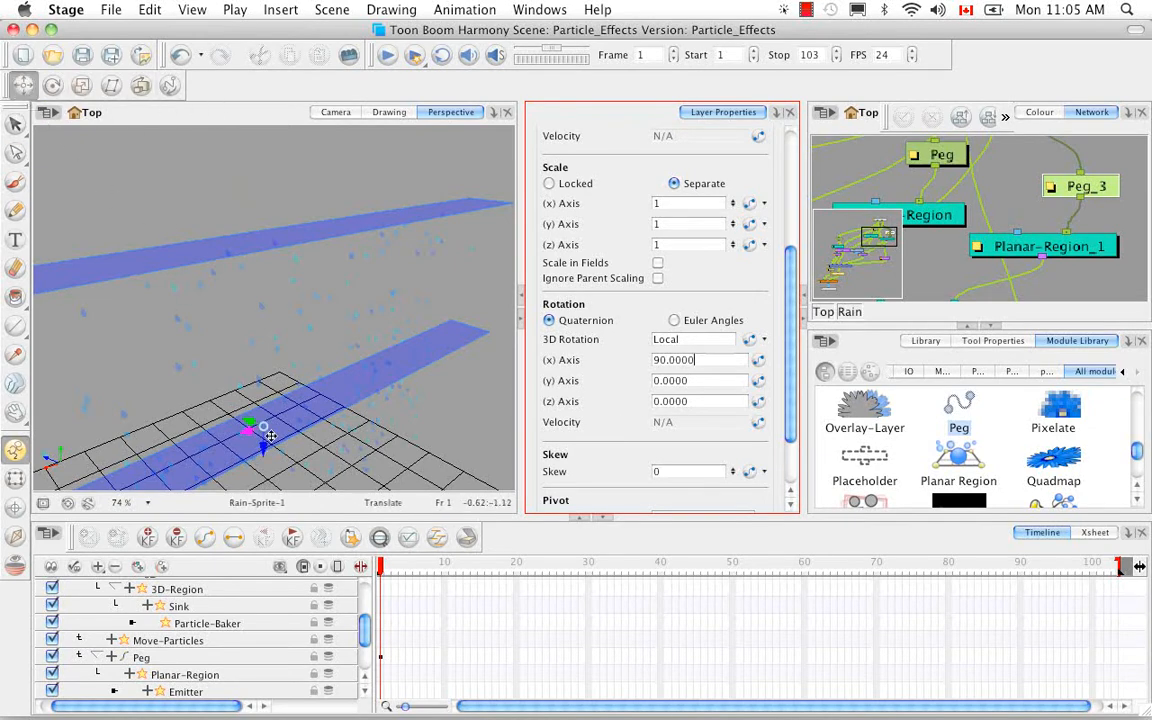
drag(263, 453, 265, 307)
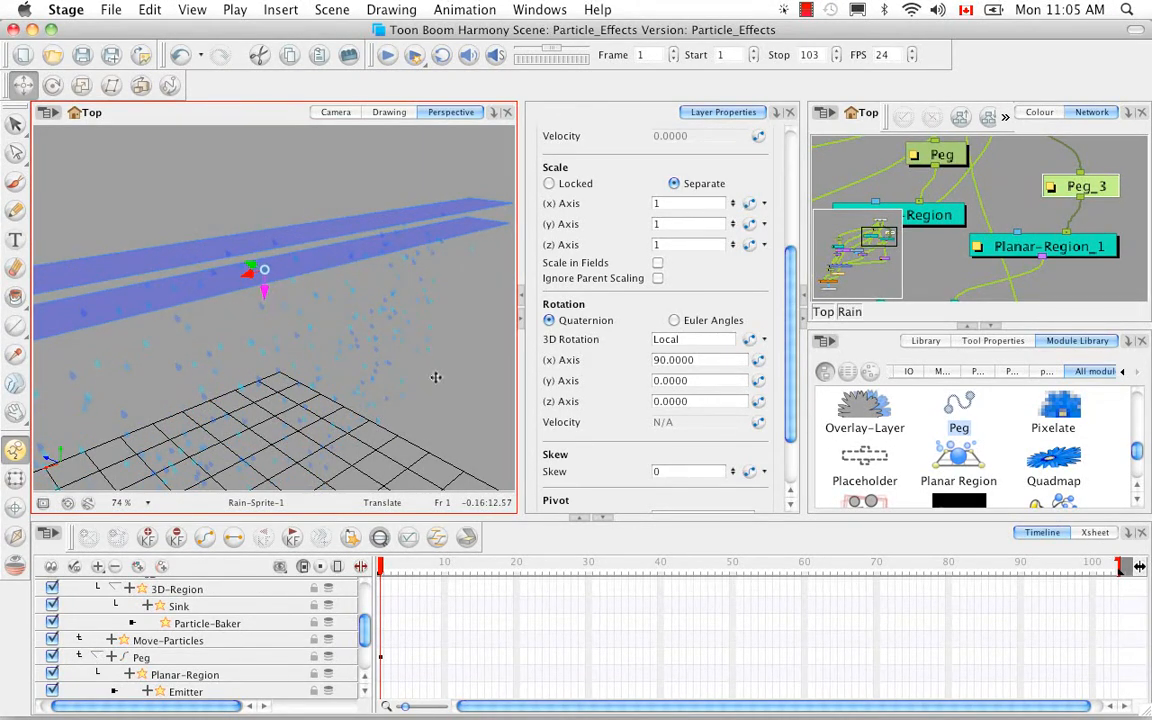
Add Top and Side views, and in the Side view move Peg_3 back from the camera and up level with the original region.
click(776, 112)
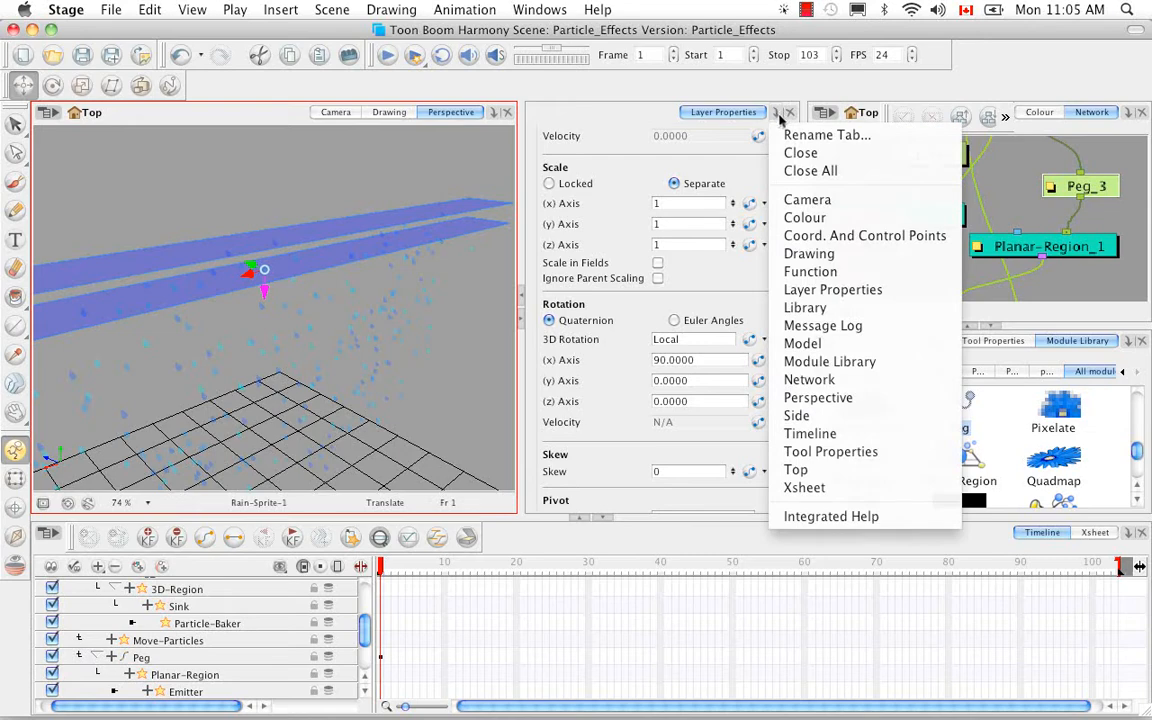
click(796, 469)
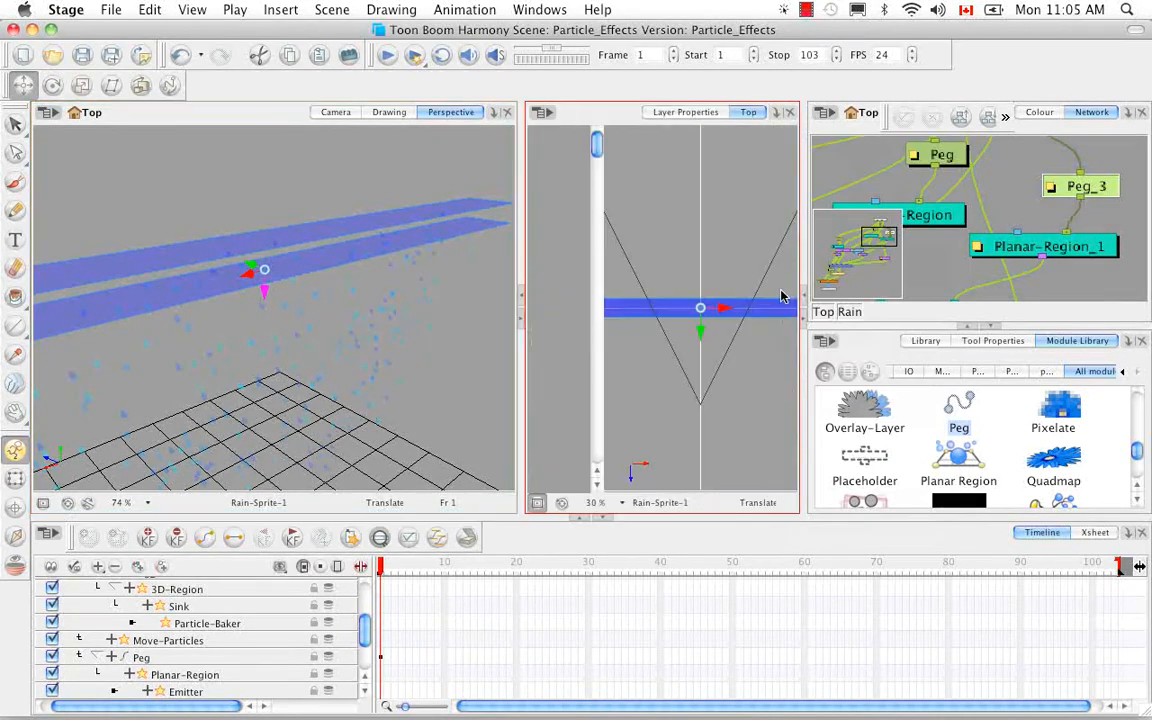
click(776, 113)
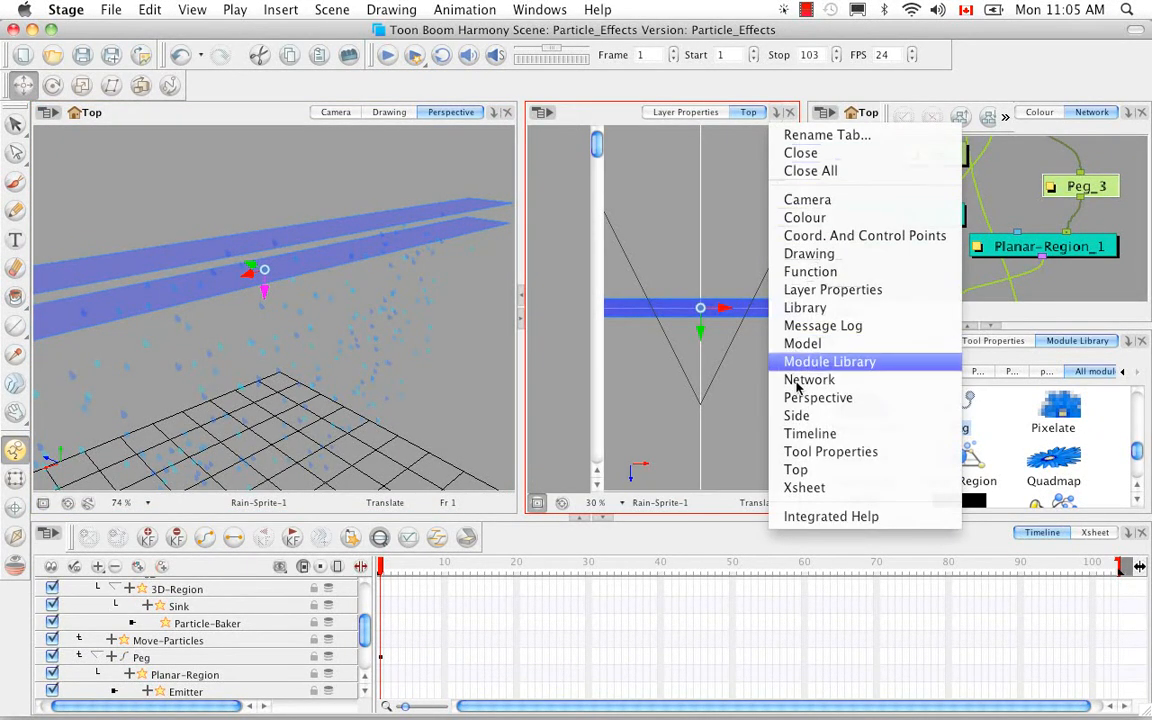
click(796, 411)
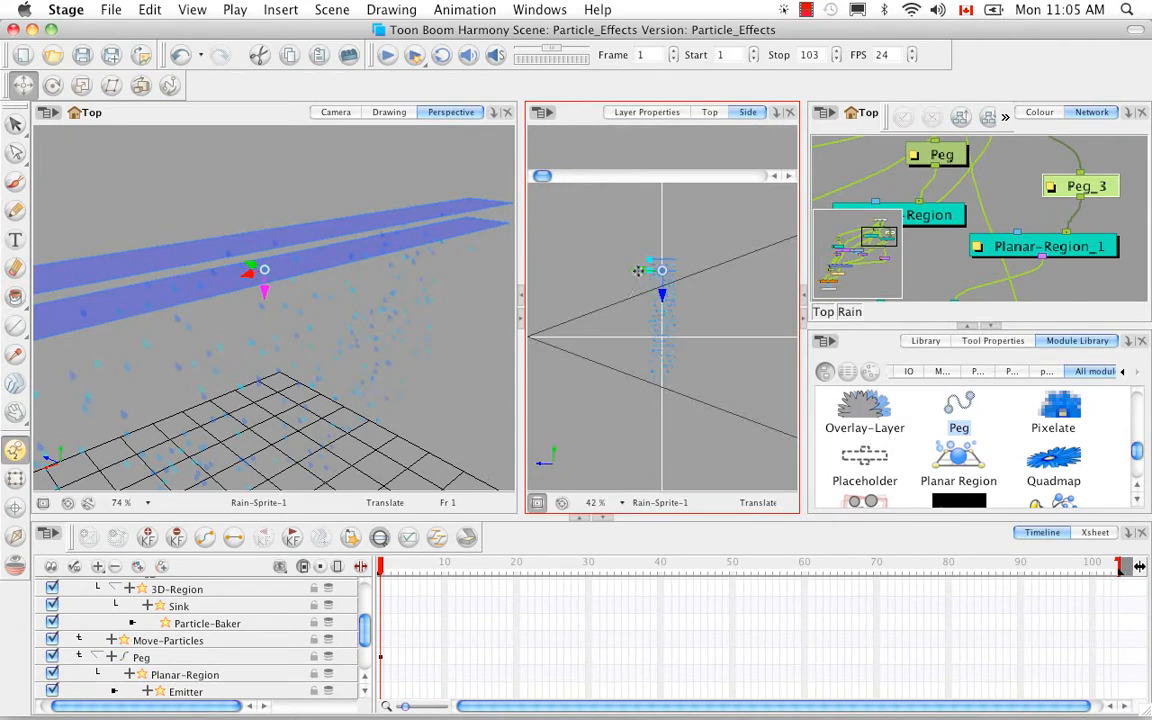
drag(637, 272, 672, 273)
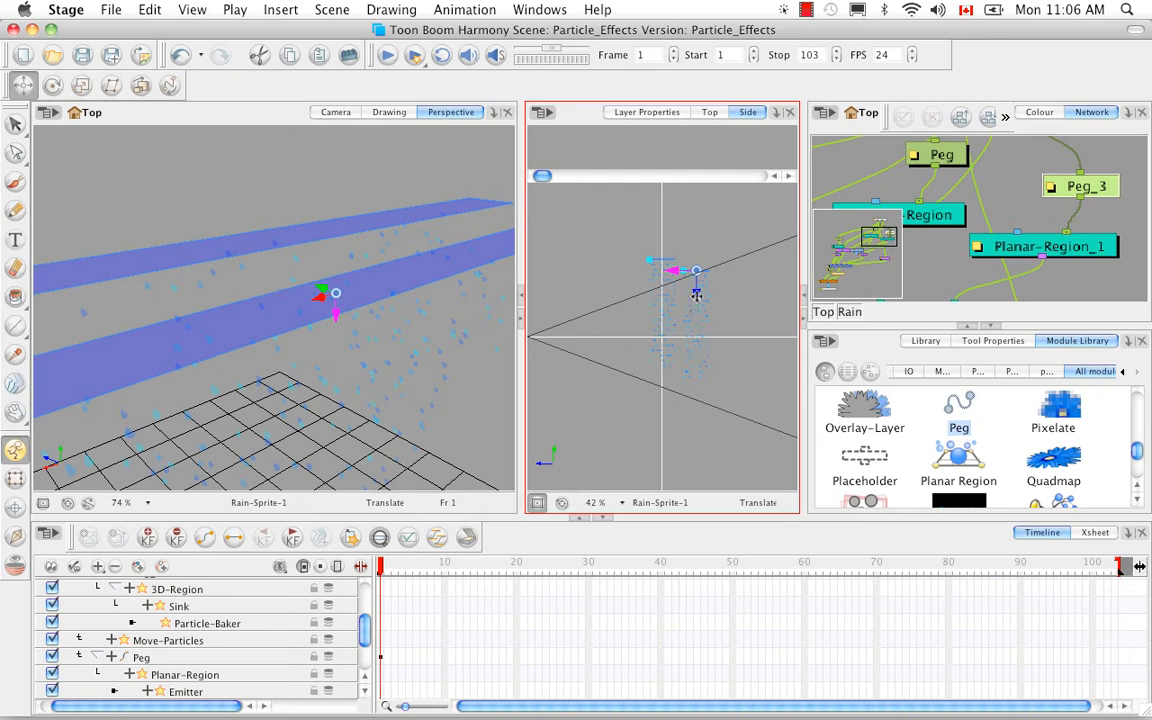
drag(697, 296, 697, 284)
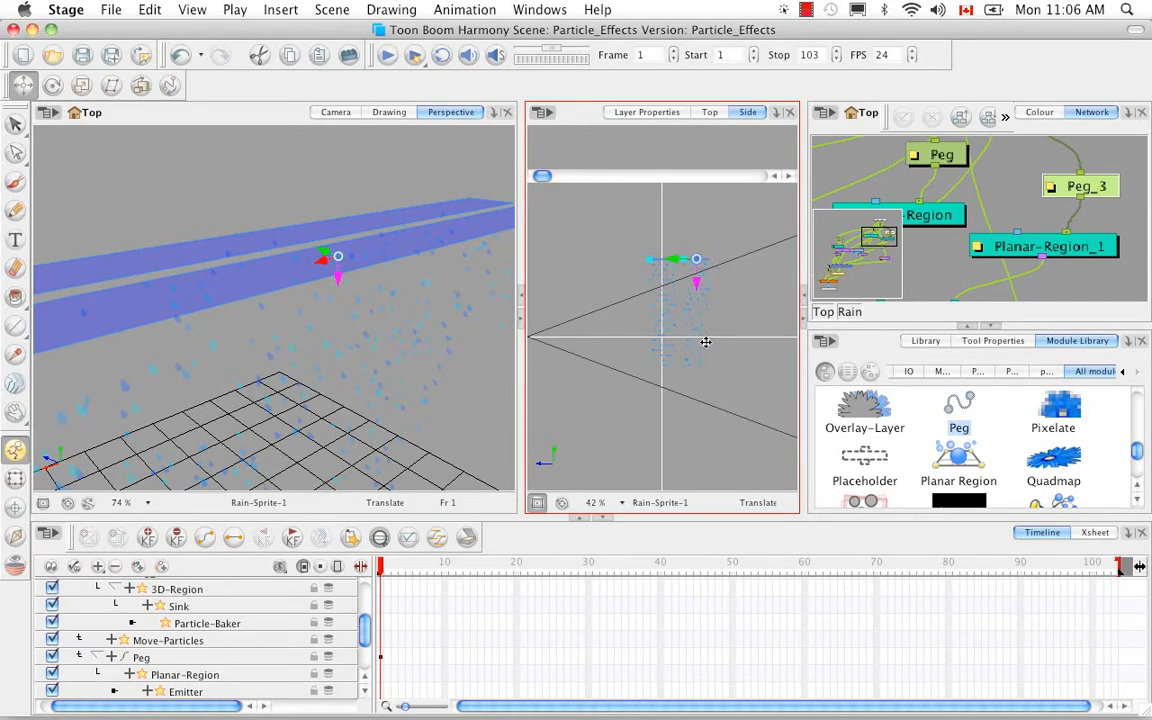
Adjust Peg_3 horizontally in the Top view so its planar region is centred and its ends align with the original region.
click(708, 114)
drag(686, 400, 675, 410)
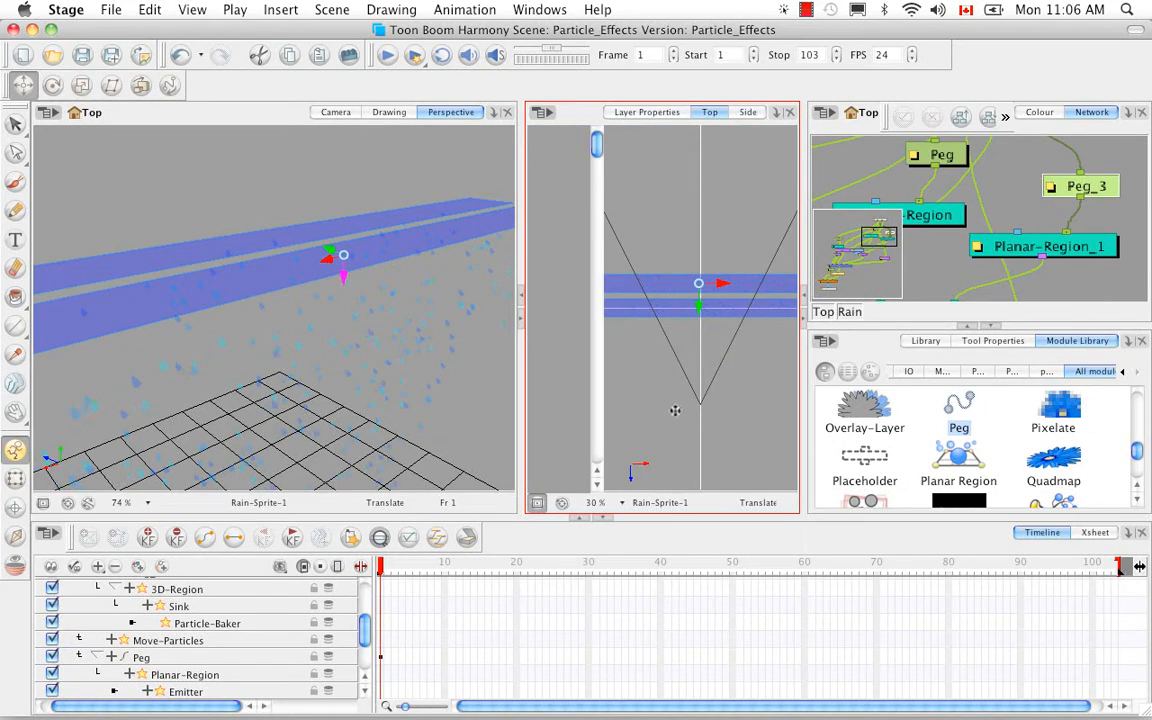
scroll(677, 403, down, 1)
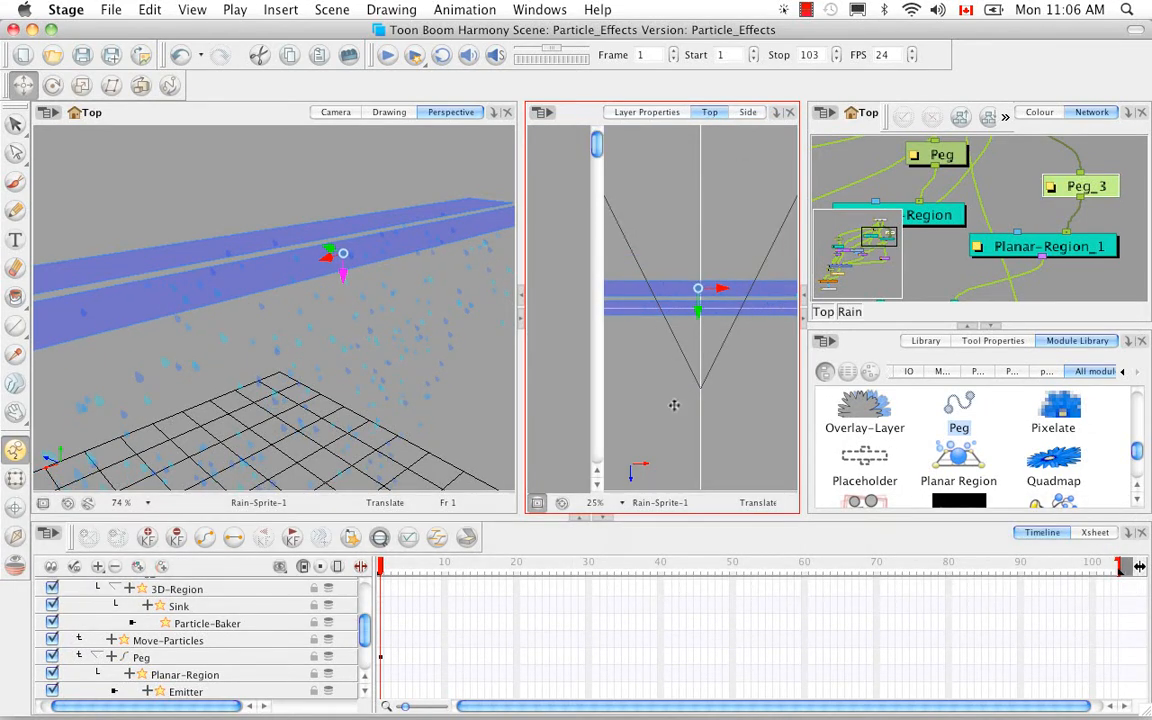
key(1)
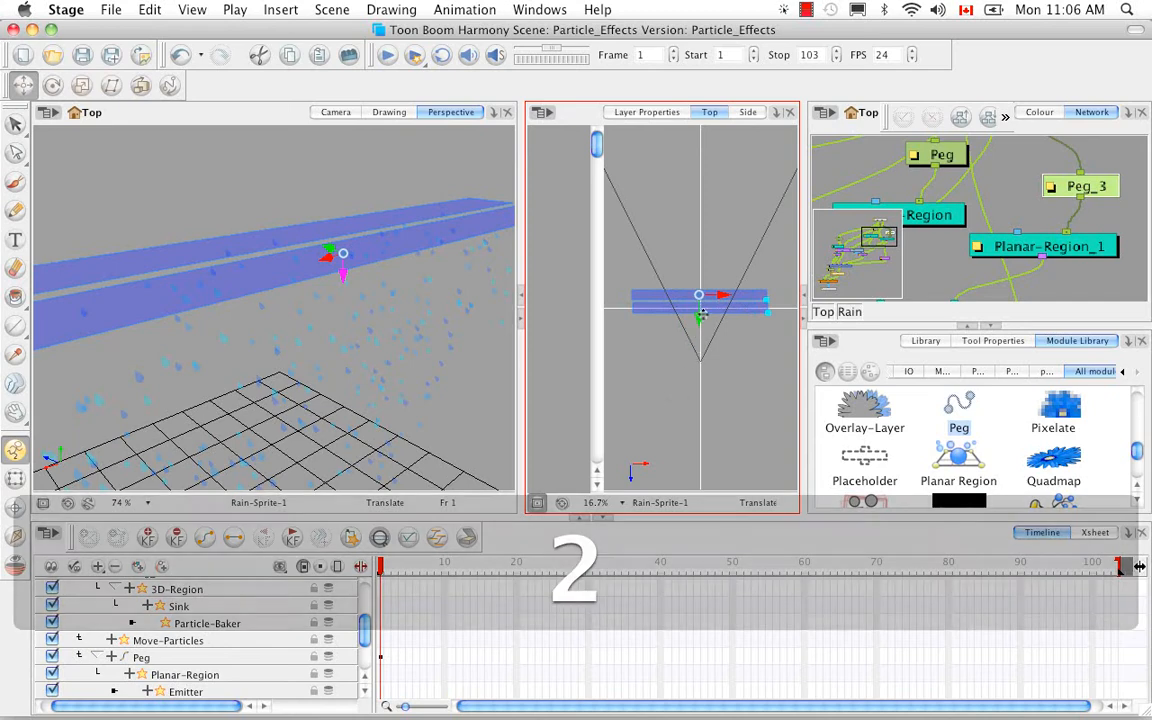
drag(720, 295, 721, 293)
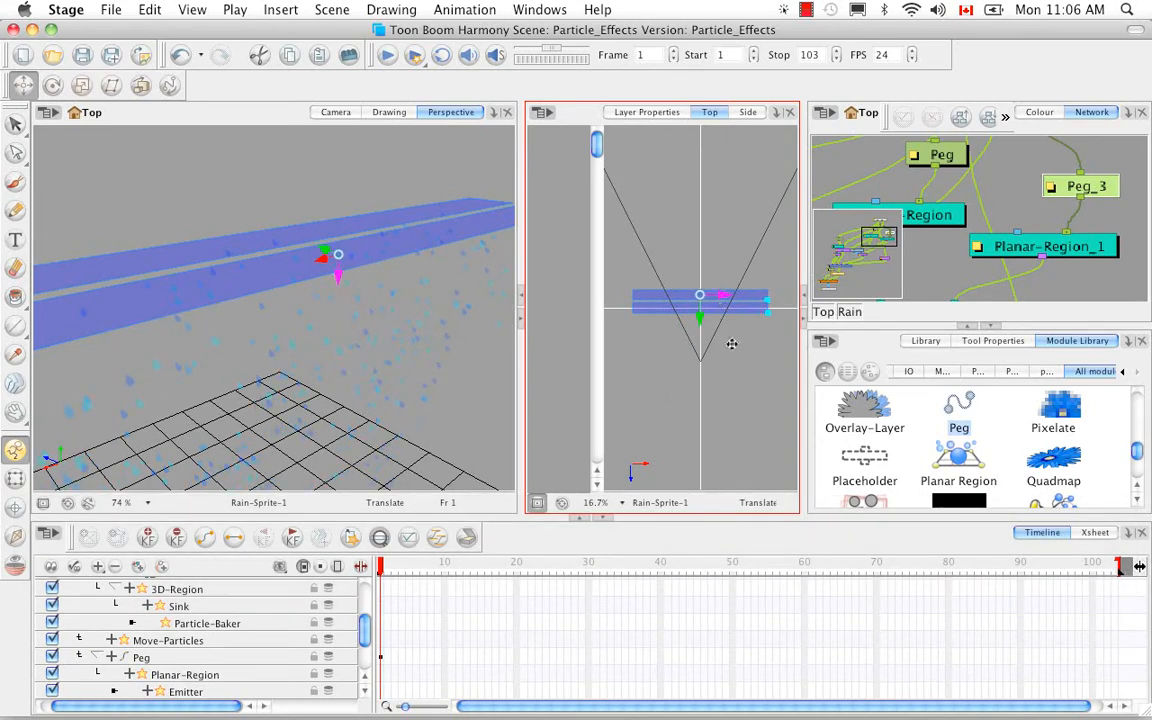
key(2)
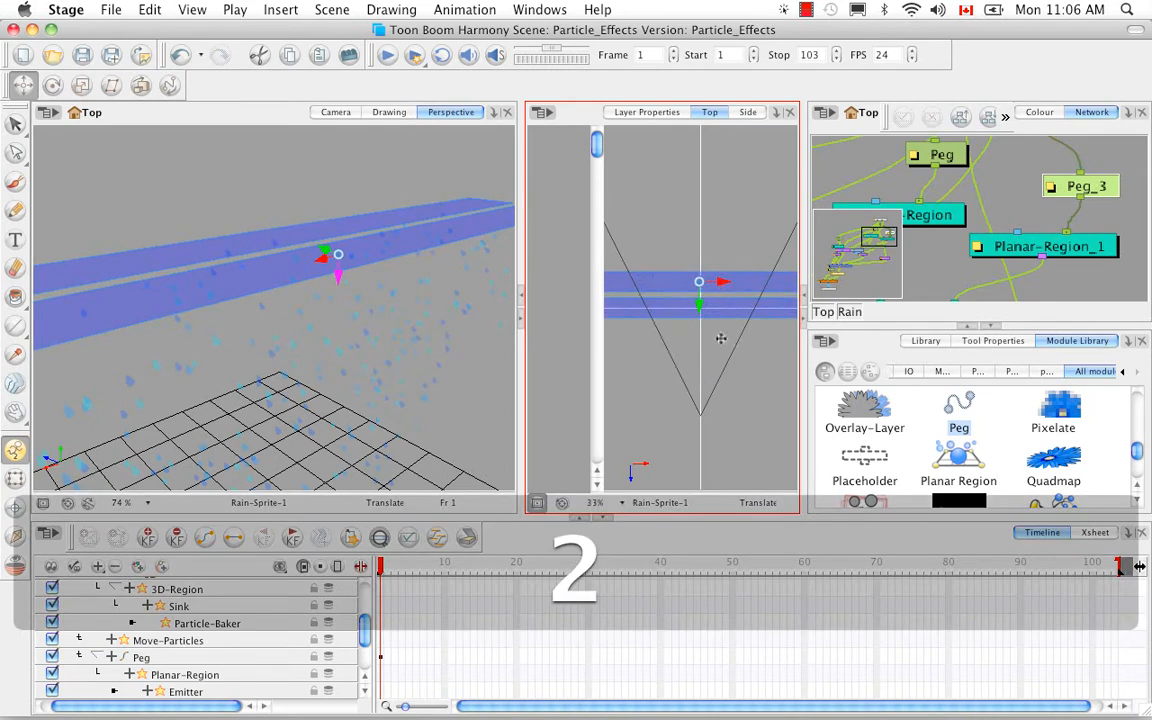
key(space)
drag(722, 334, 656, 367)
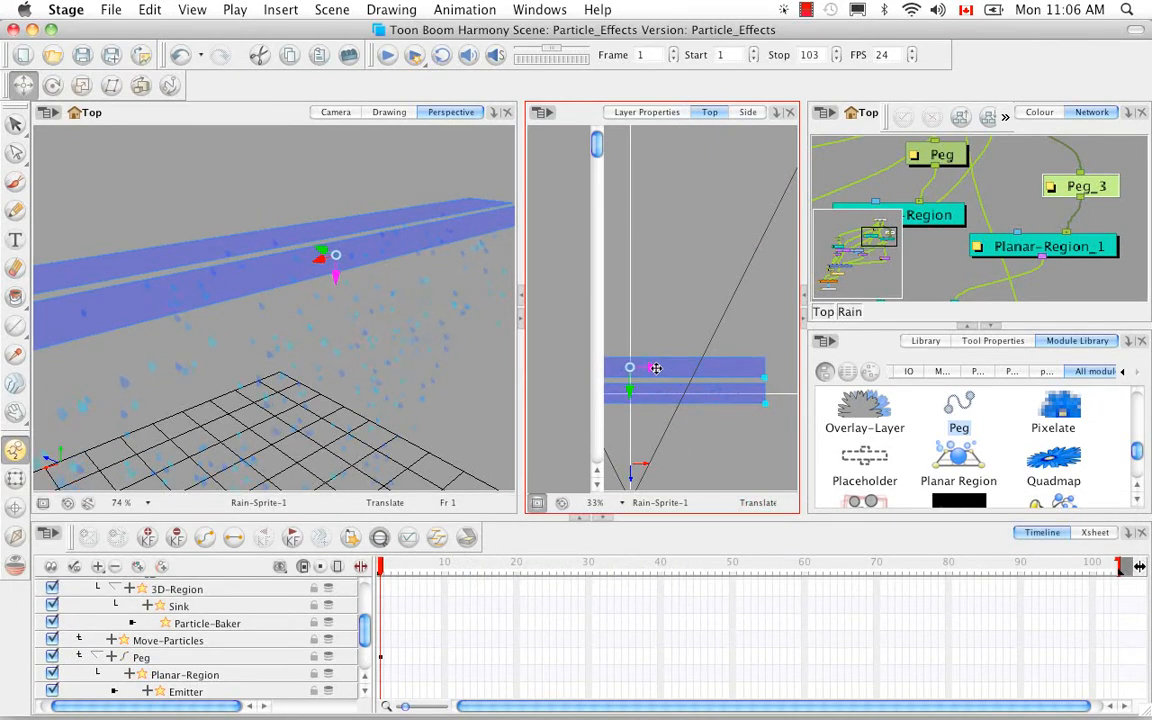
key(space)
drag(671, 429, 719, 345)
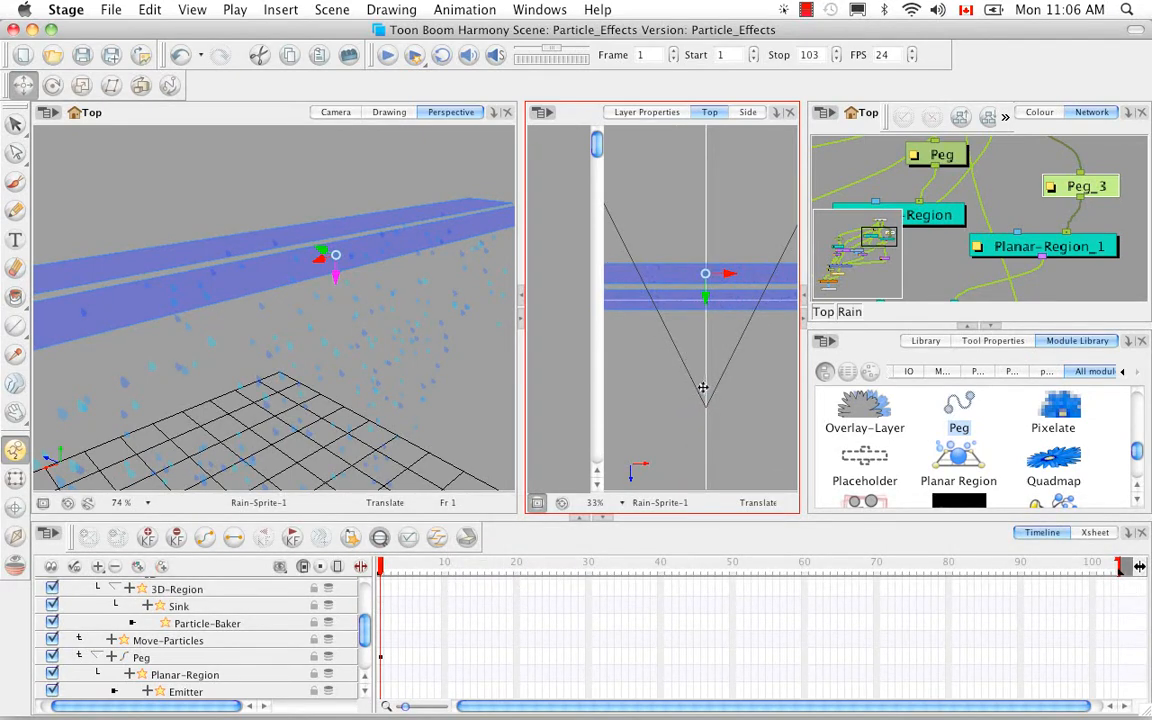
Brush a rough closed circle about 6 fields wide around the centre of the Drawing layer at frame 1.
scroll(364, 628, up, 1)
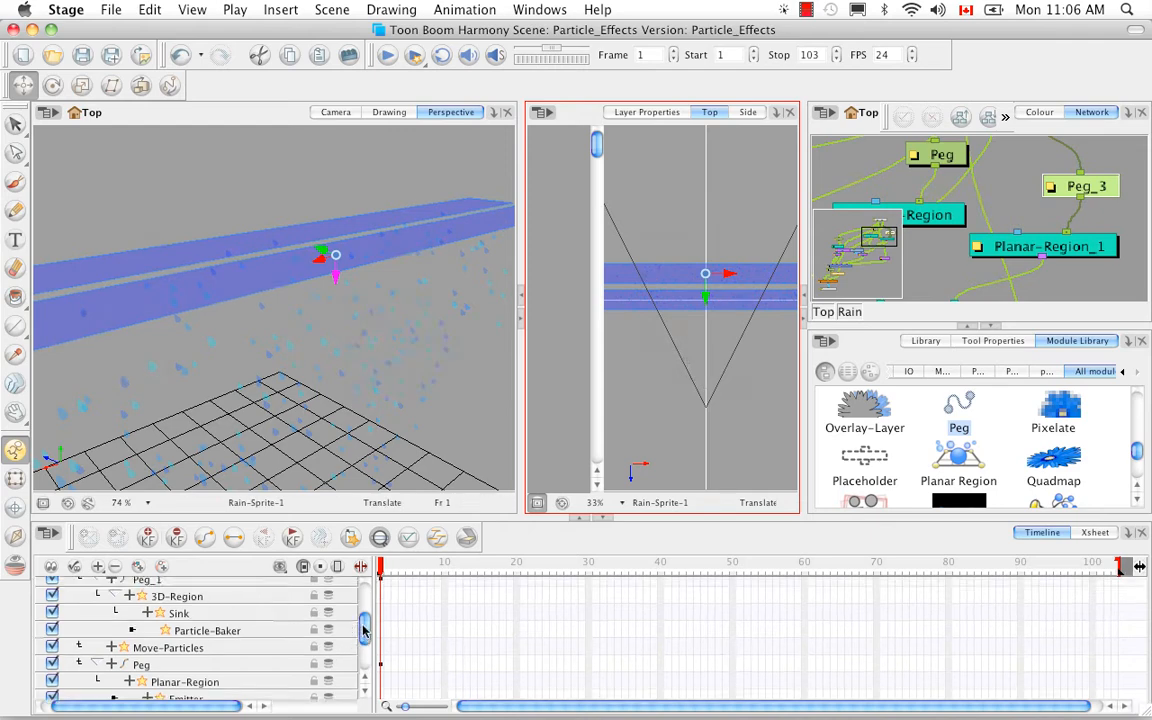
scroll(364, 628, up, 5)
click(143, 589)
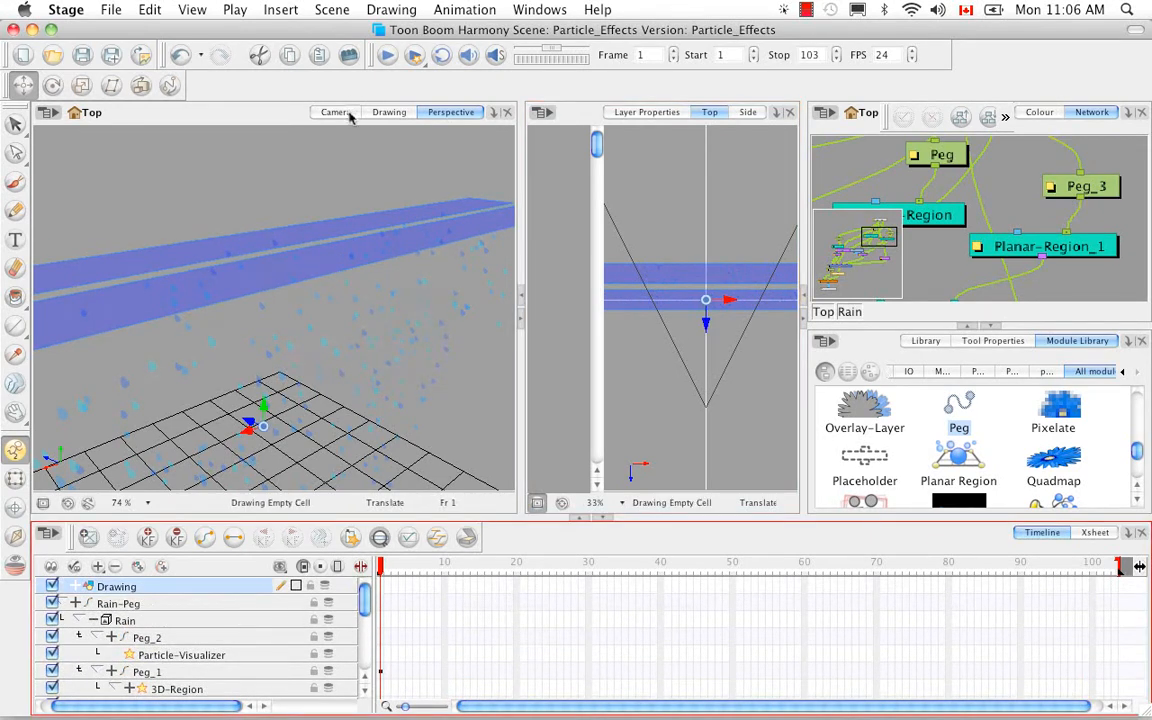
click(388, 113)
key(alt+b)
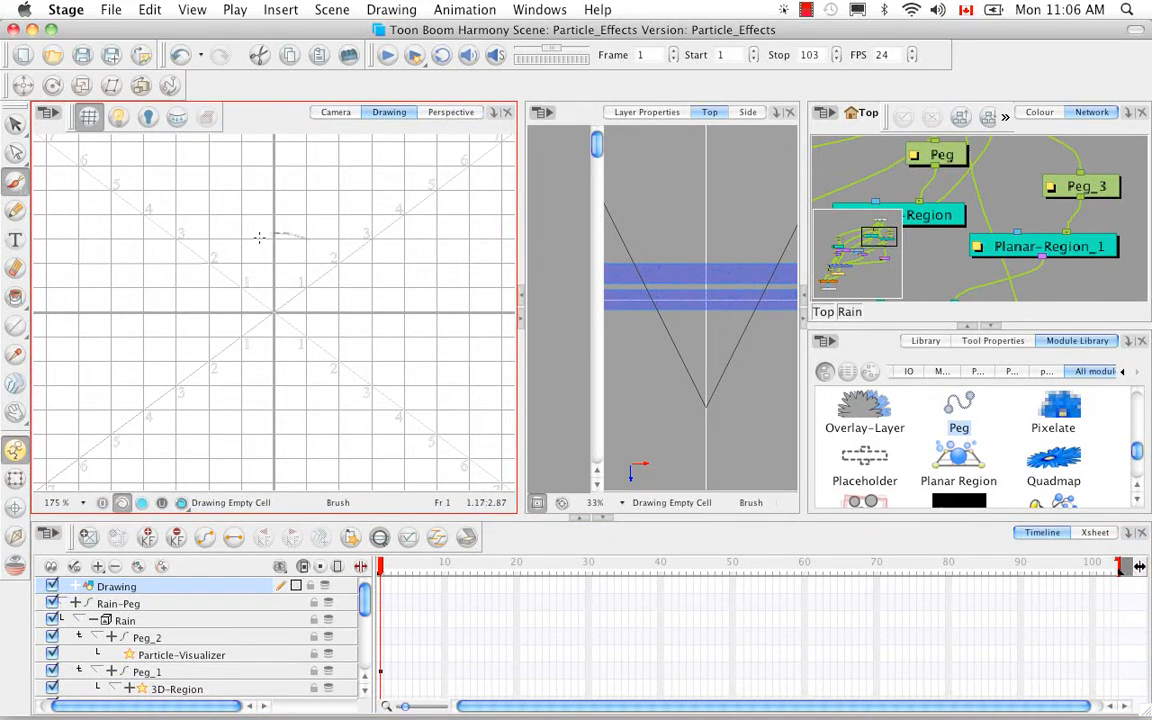
mouse_move(259, 237)
mouse_down()
mouse_move(326, 249)
mouse_move(230, 240)
mouse_up()
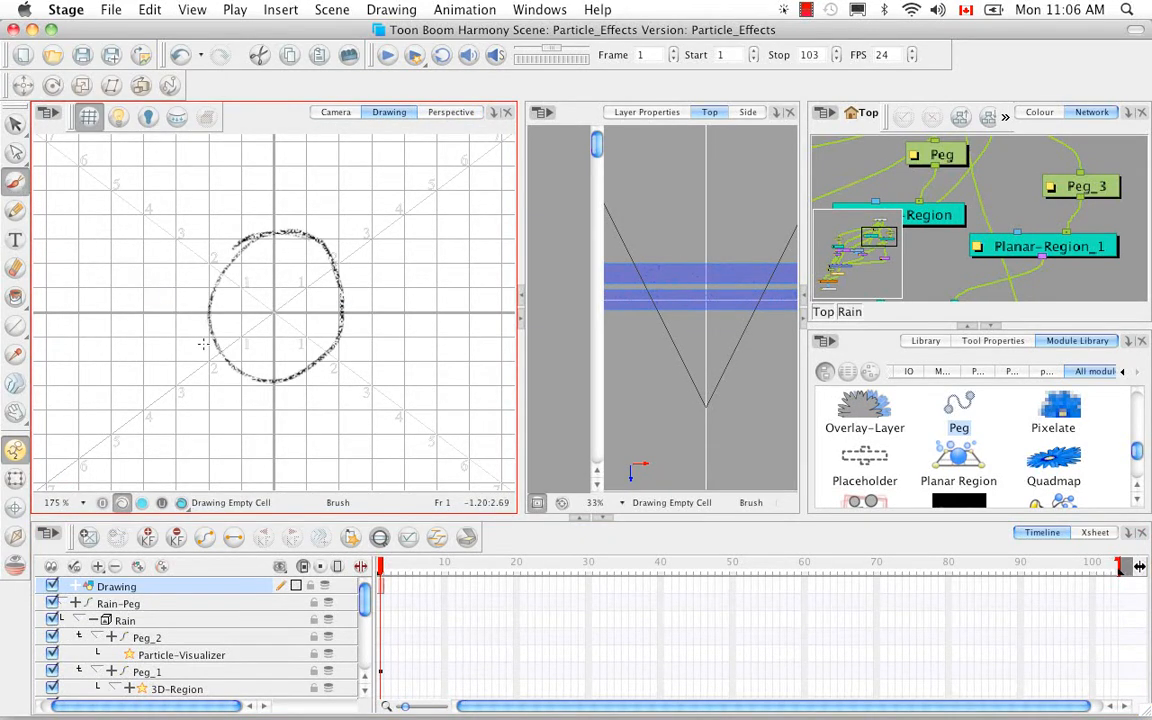
Fill the circle with Green from the Particle_Effects palette and show the drawing in the Camera view.
click(16, 296)
click(1038, 112)
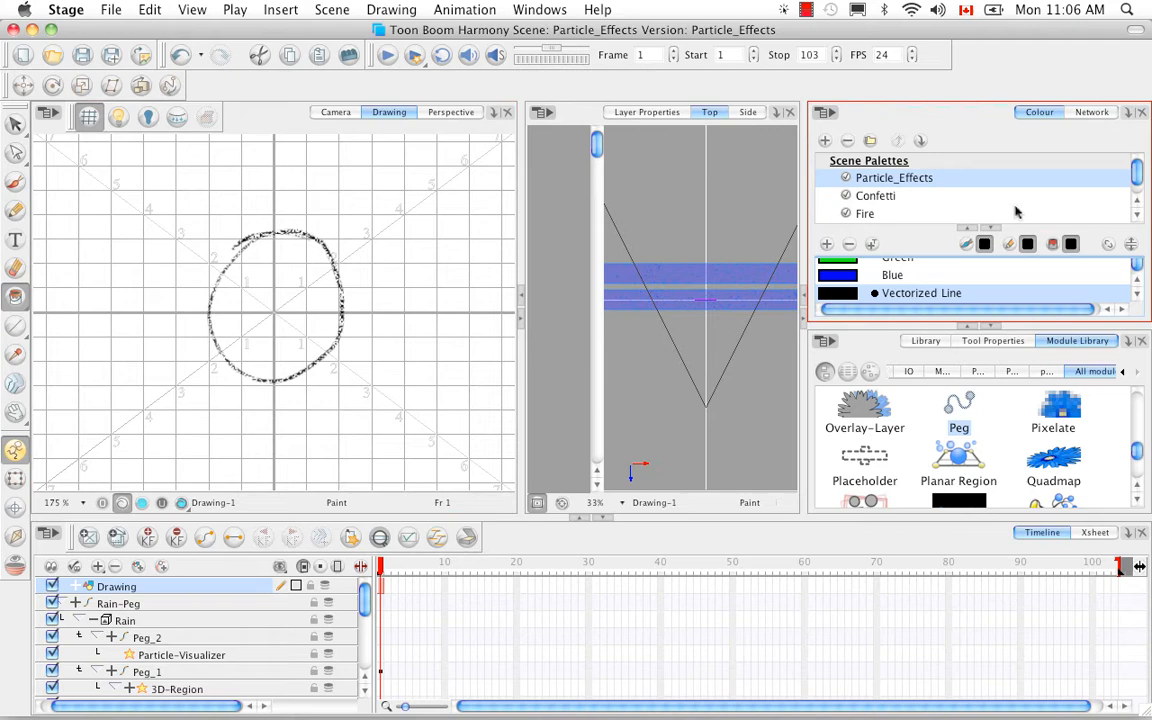
click(848, 262)
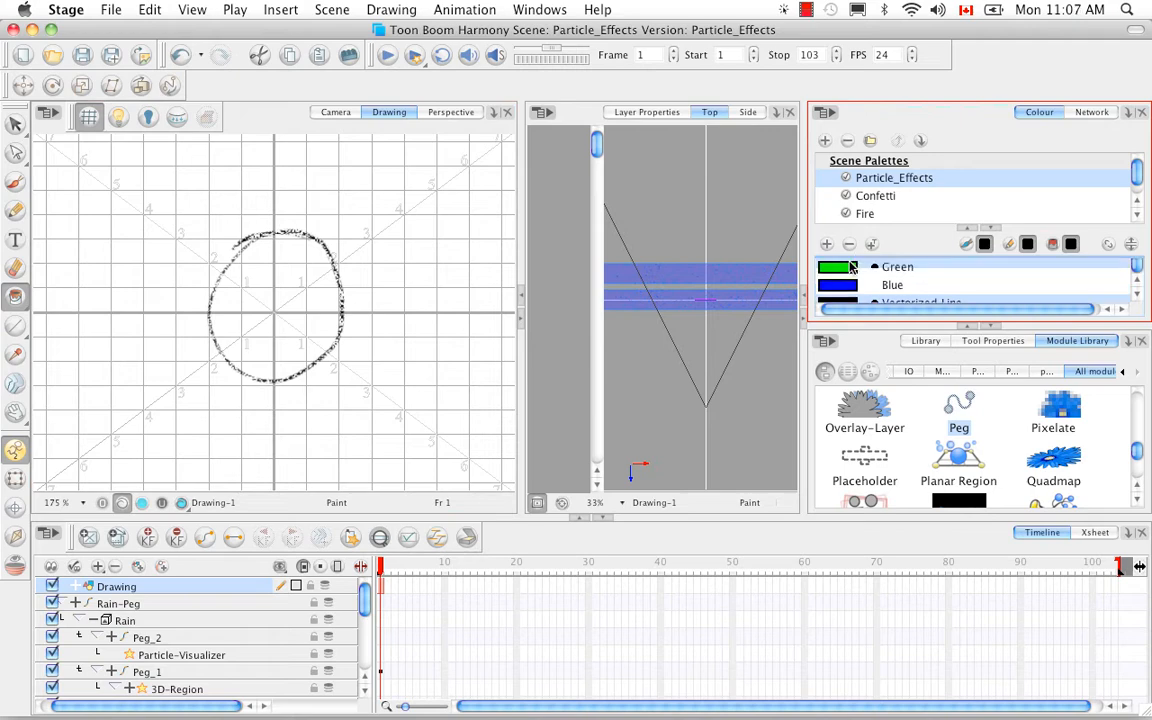
click(259, 298)
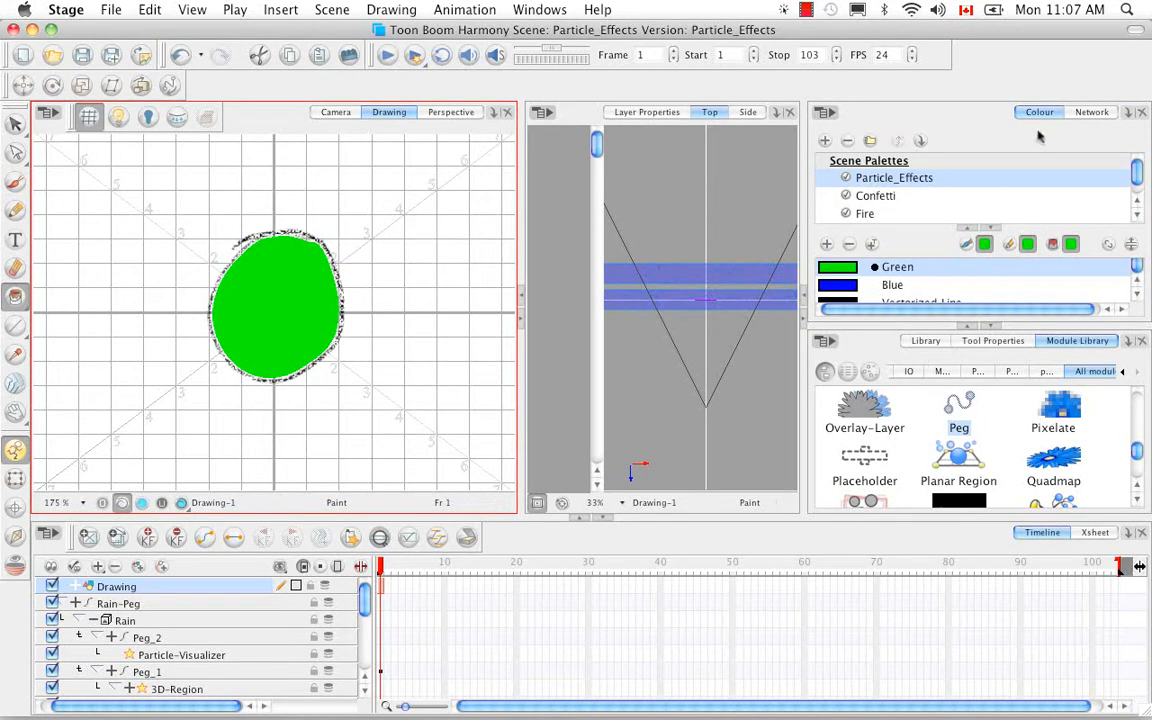
click(1091, 112)
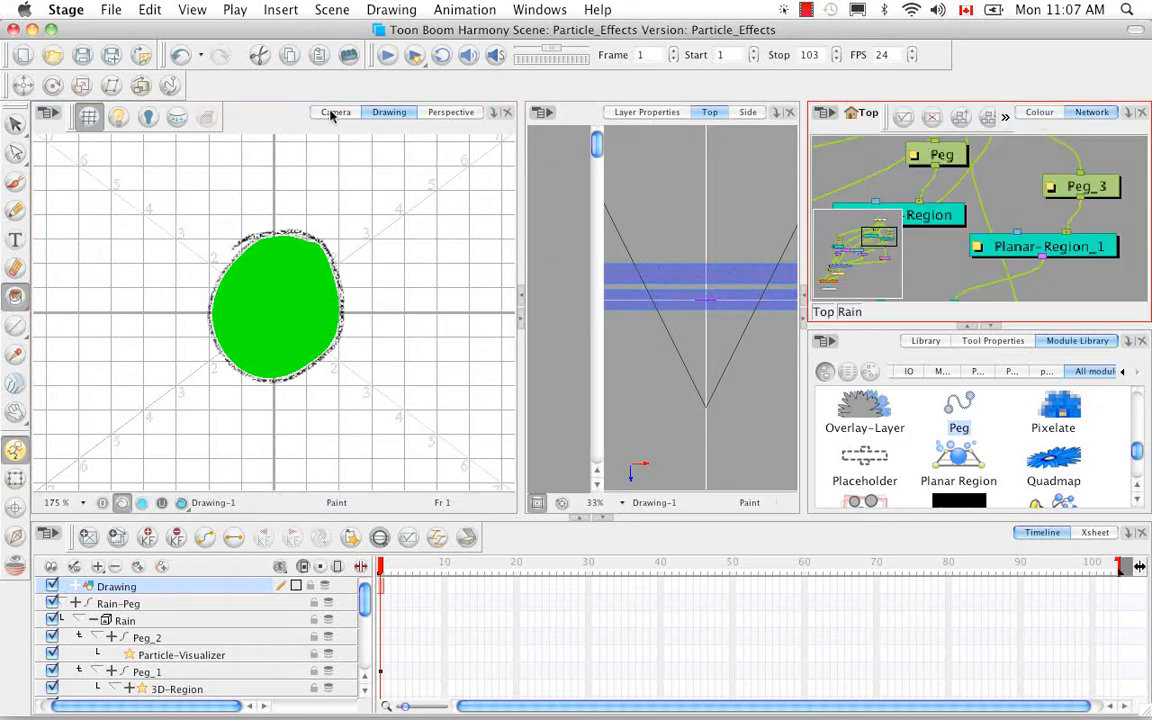
click(335, 112)
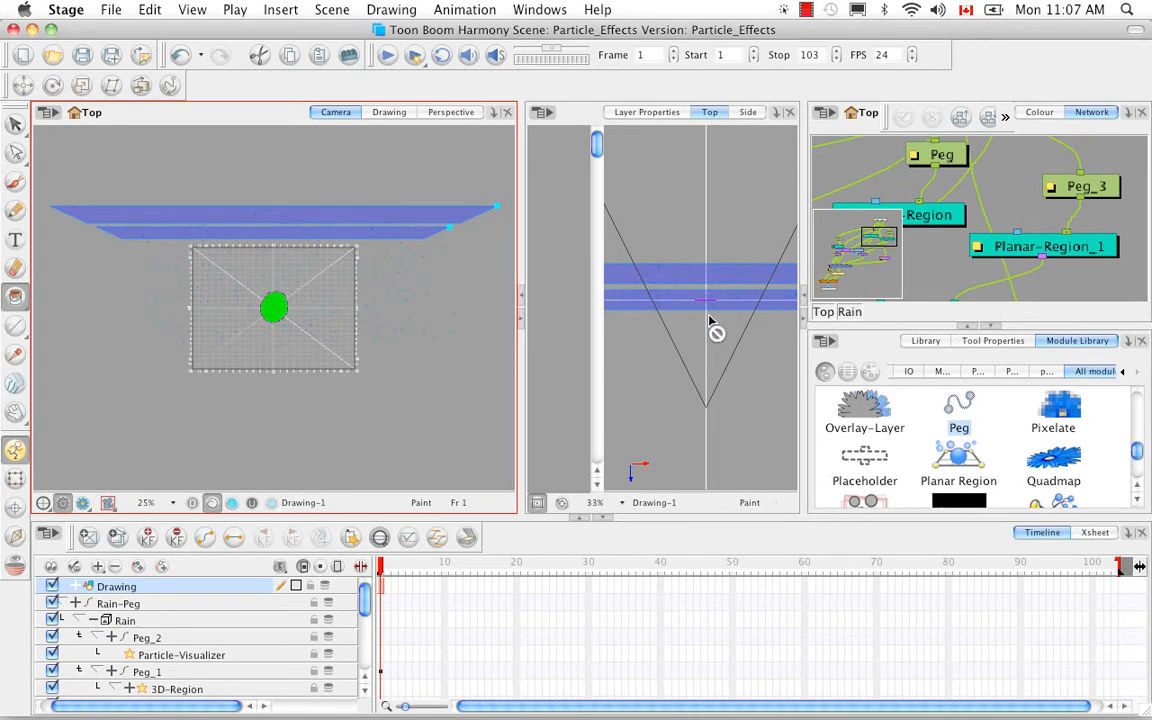
Move the Drawing layer back from the camera in the Top view so it sits between the two planar regions, and check it in the Camera view.
click(22, 85)
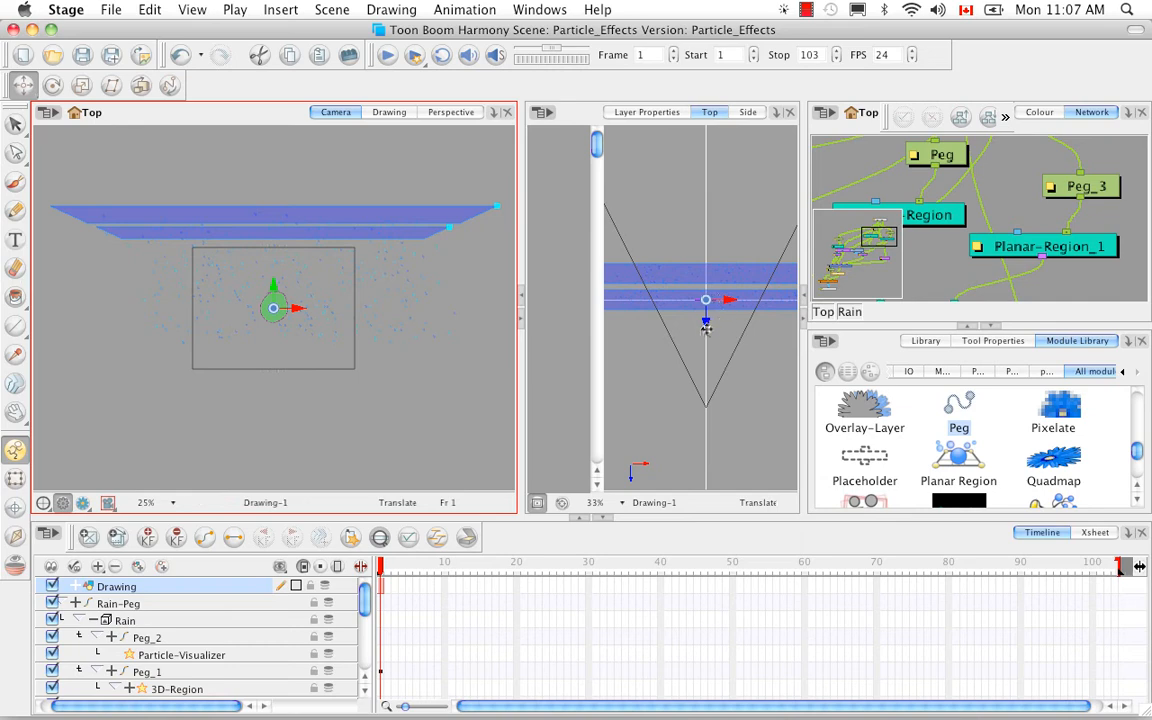
drag(706, 327, 707, 312)
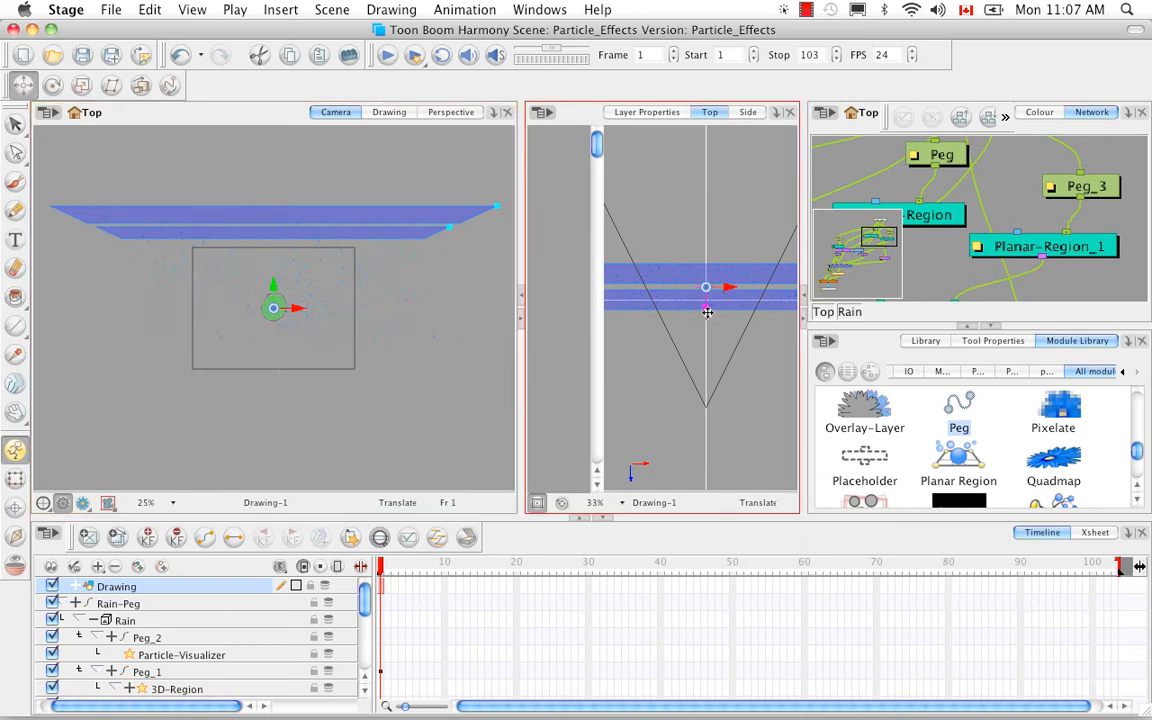
click(360, 510)
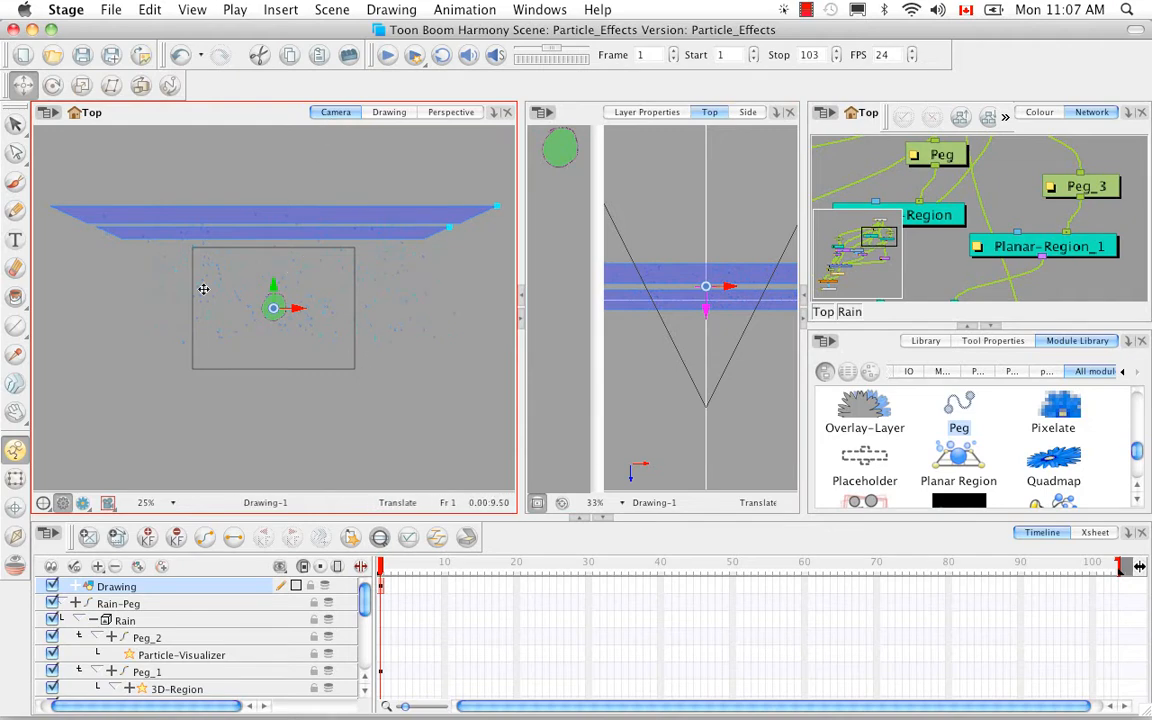
key(2)
key(2)
key(2)
key(2)
key(2)
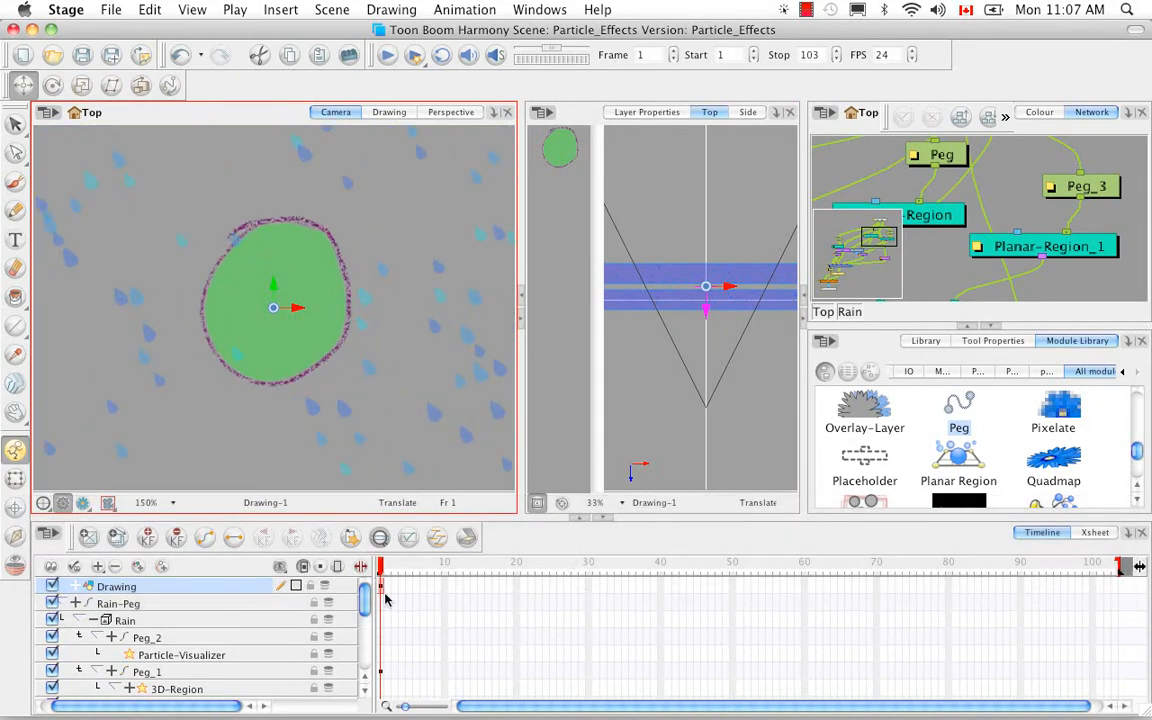
Extend the drawing's exposure from frame 1 to frame 80 and preview the rain around it at frame 18.
click(951, 588)
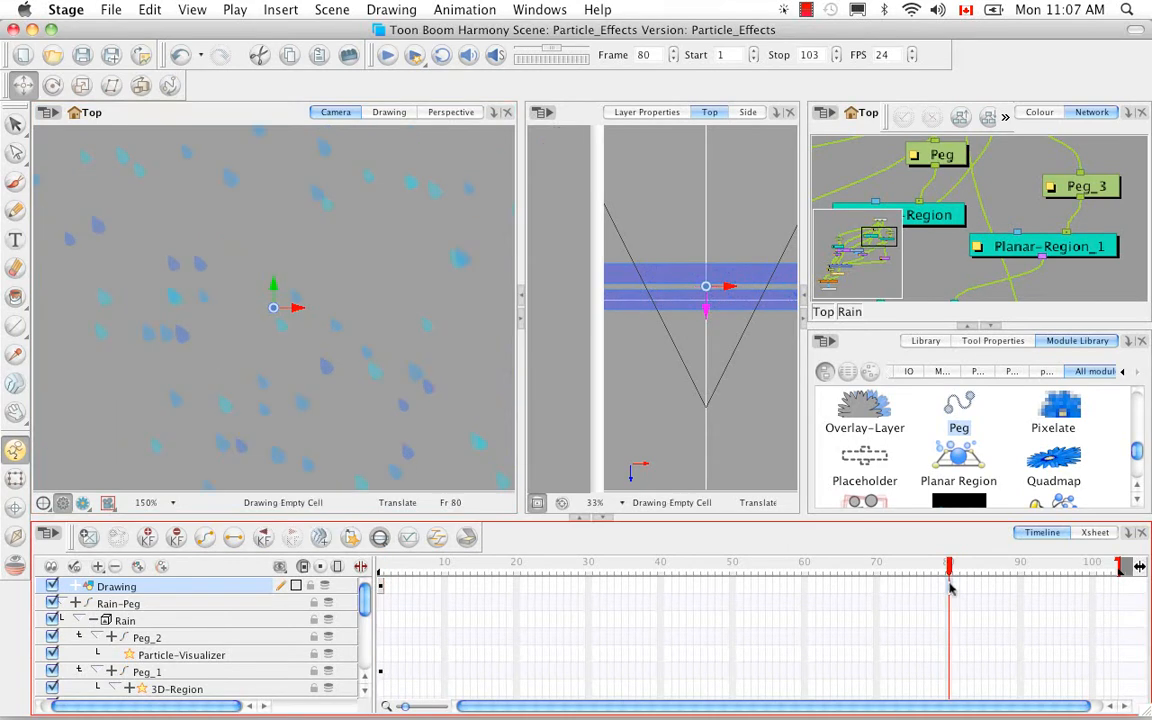
right_click(953, 590)
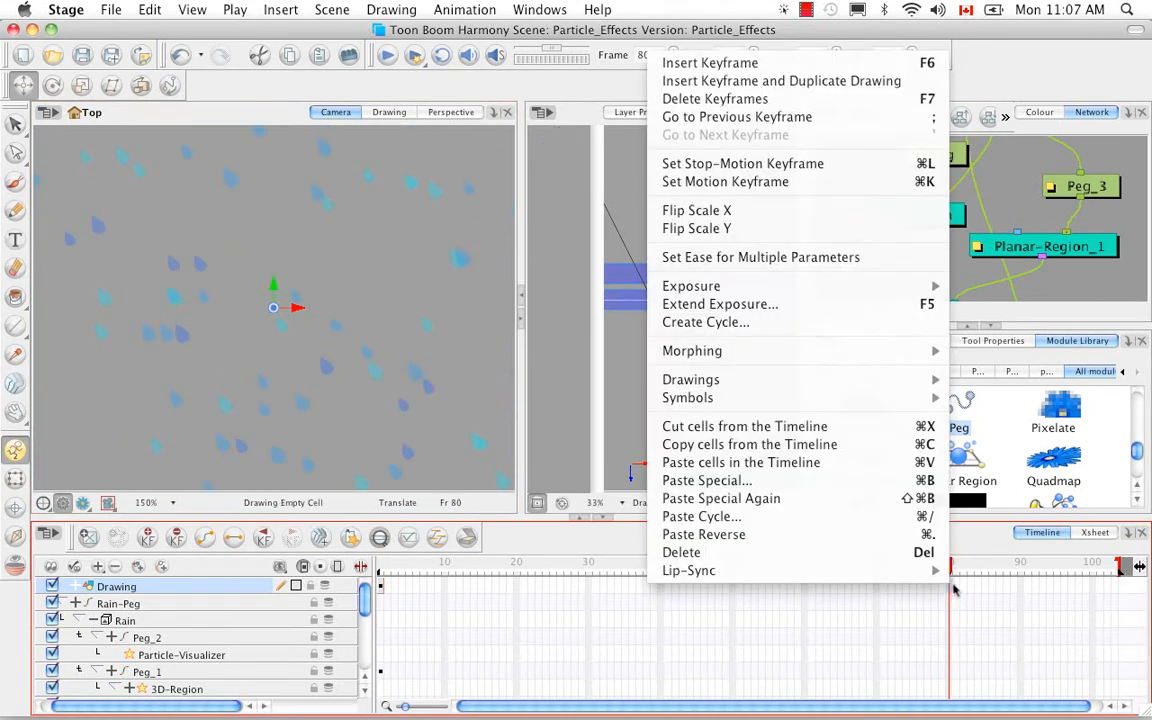
click(928, 304)
mouse_move(840, 568)
mouse_down()
mouse_move(424, 577)
mouse_move(610, 572)
mouse_move(460, 572)
mouse_move(504, 572)
mouse_up()
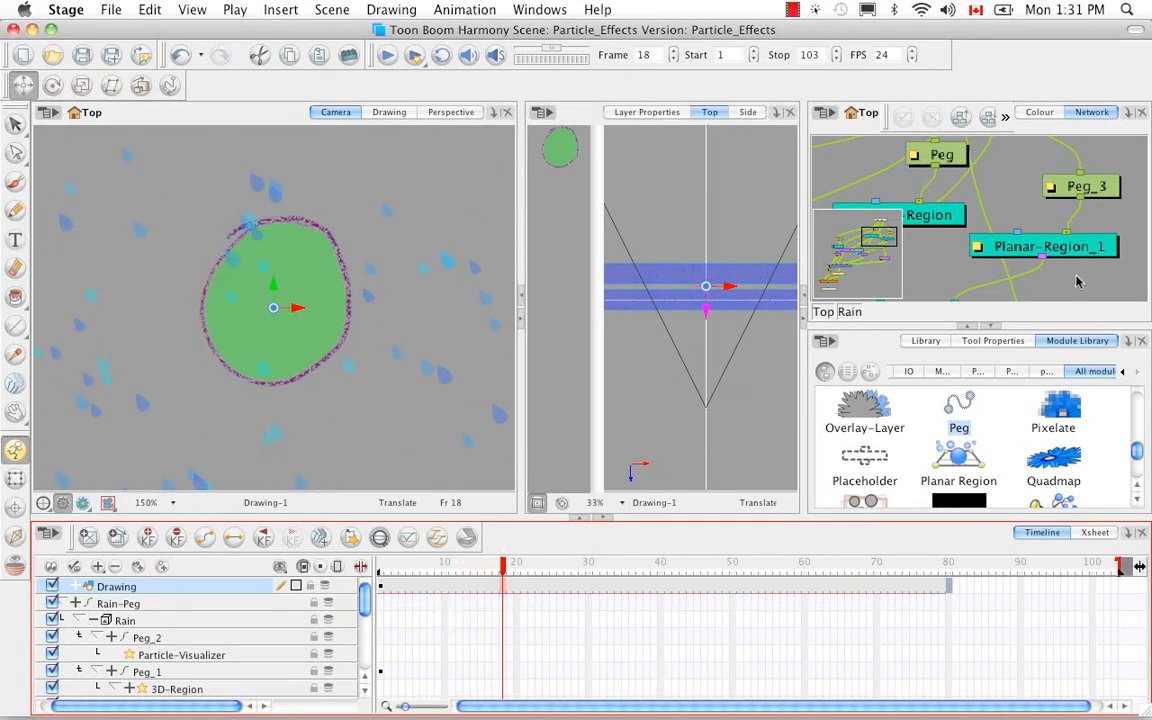
Examine the Rain group's network around the Peg_2, Particle-Baker, Particle-Visualizer and Multi-Port-Out modules.
drag(895, 253, 852, 291)
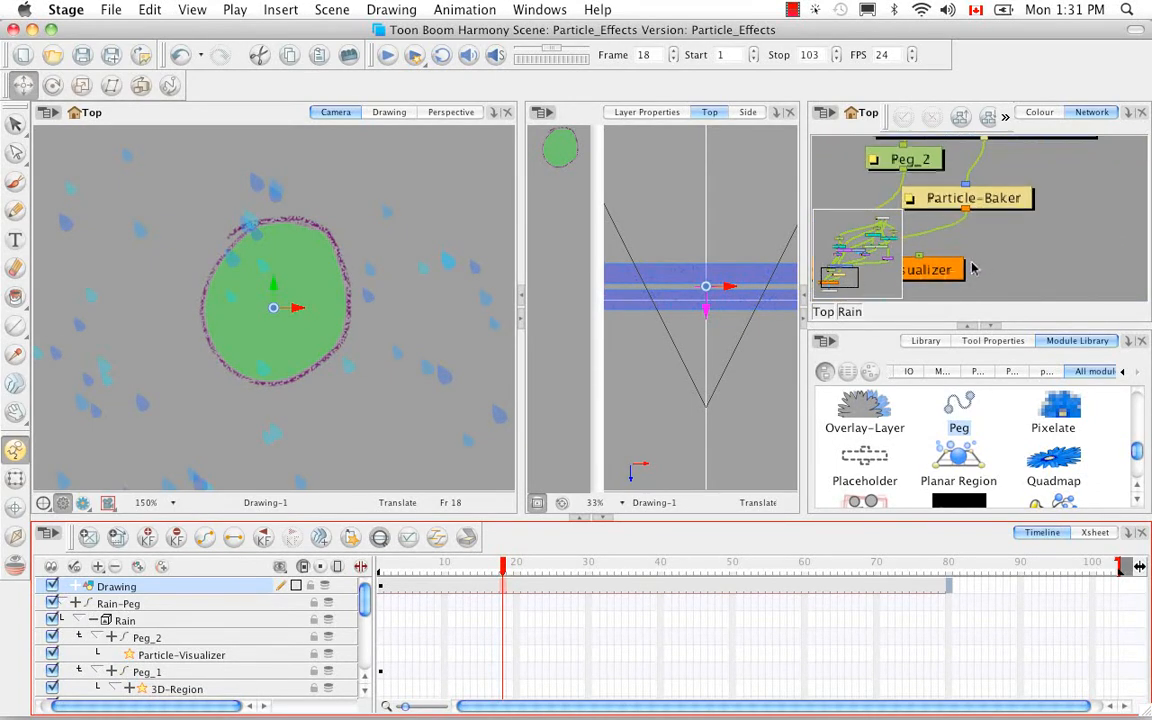
key(space)
drag(938, 266, 1063, 239)
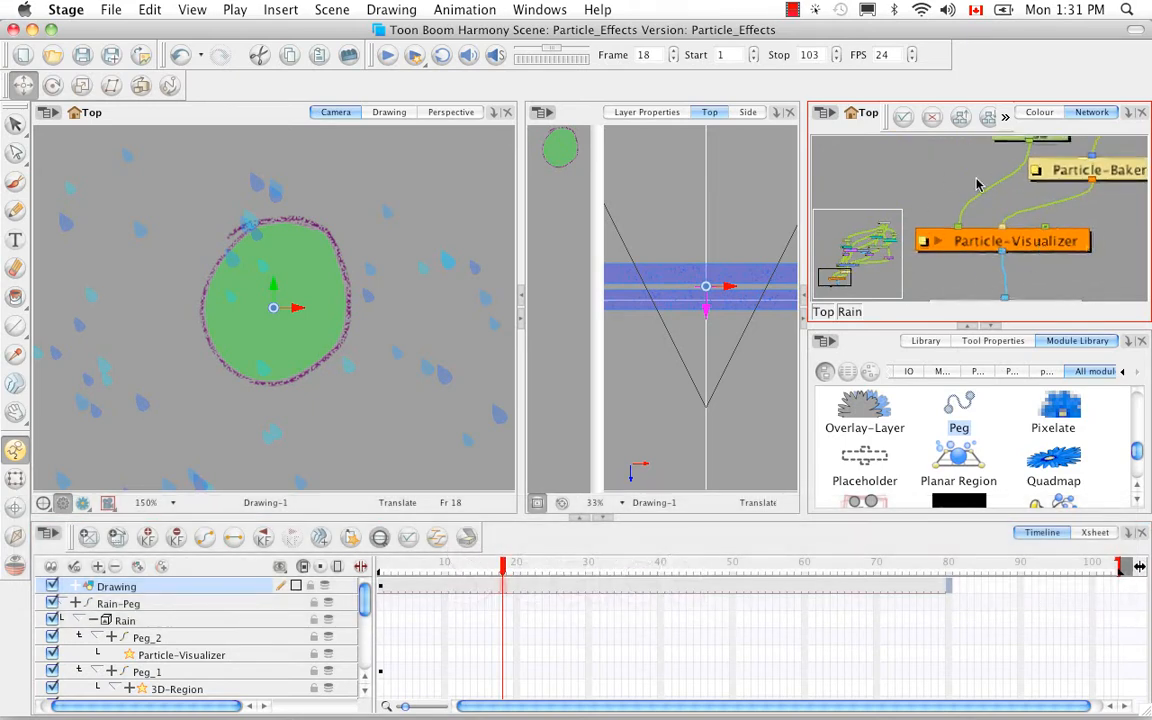
key(space)
drag(987, 216, 983, 248)
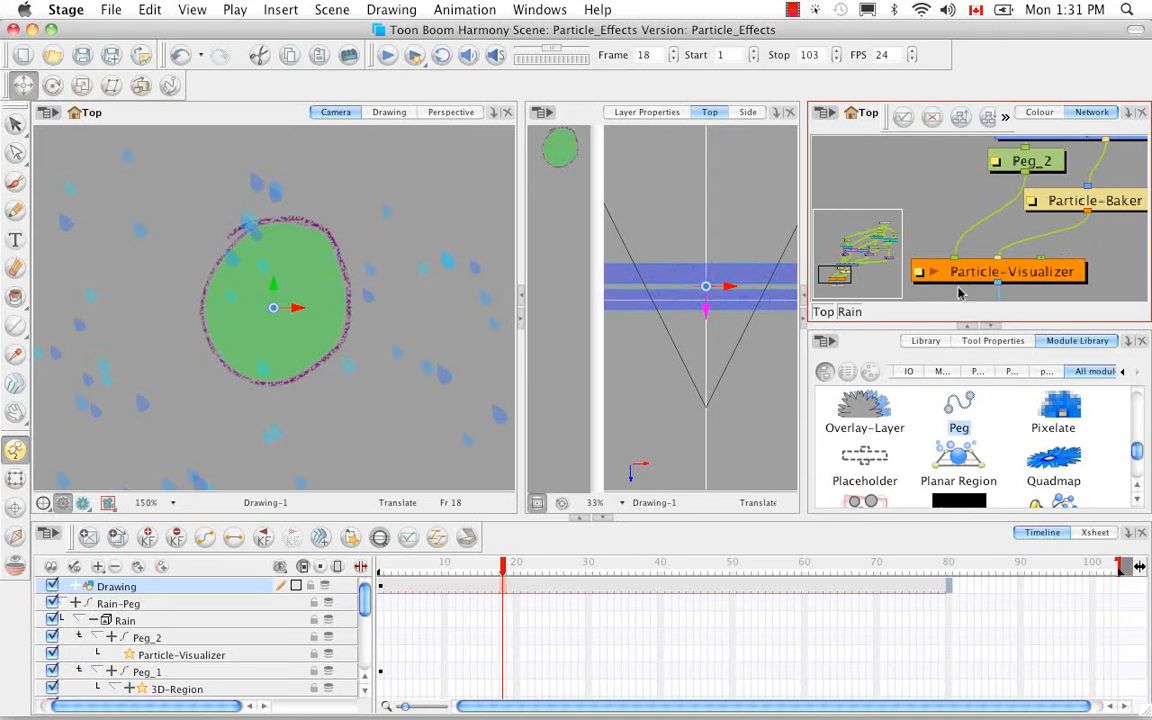
click(1093, 256)
key(1)
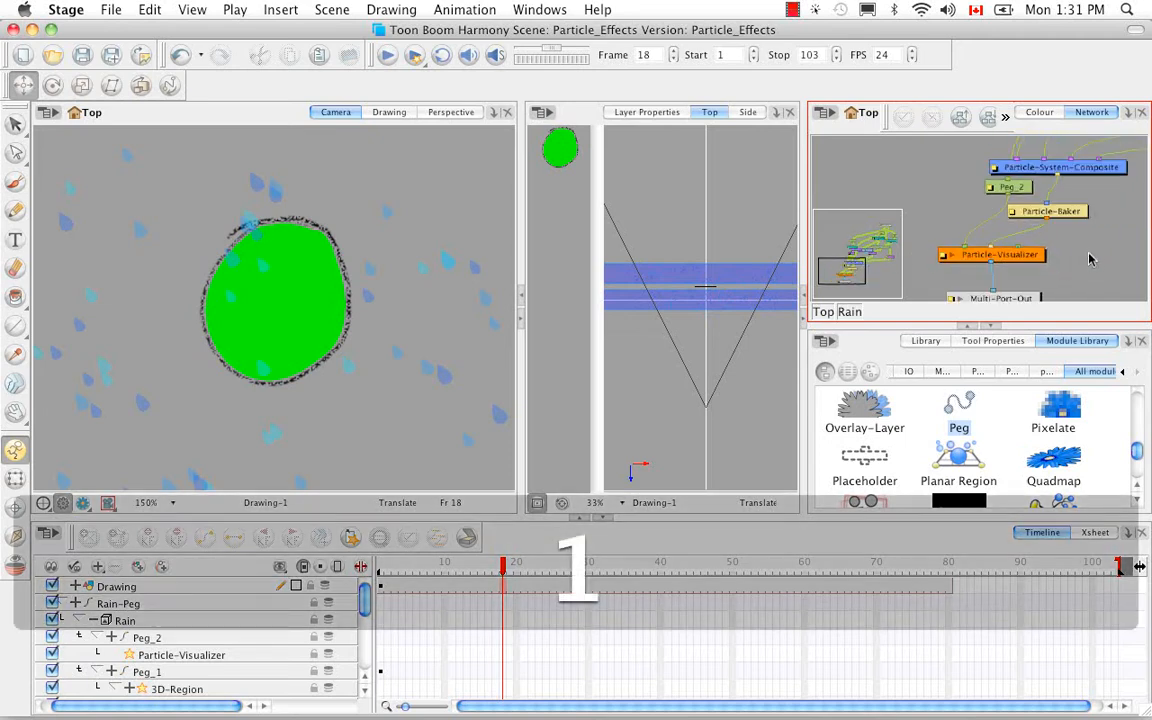
key(1)
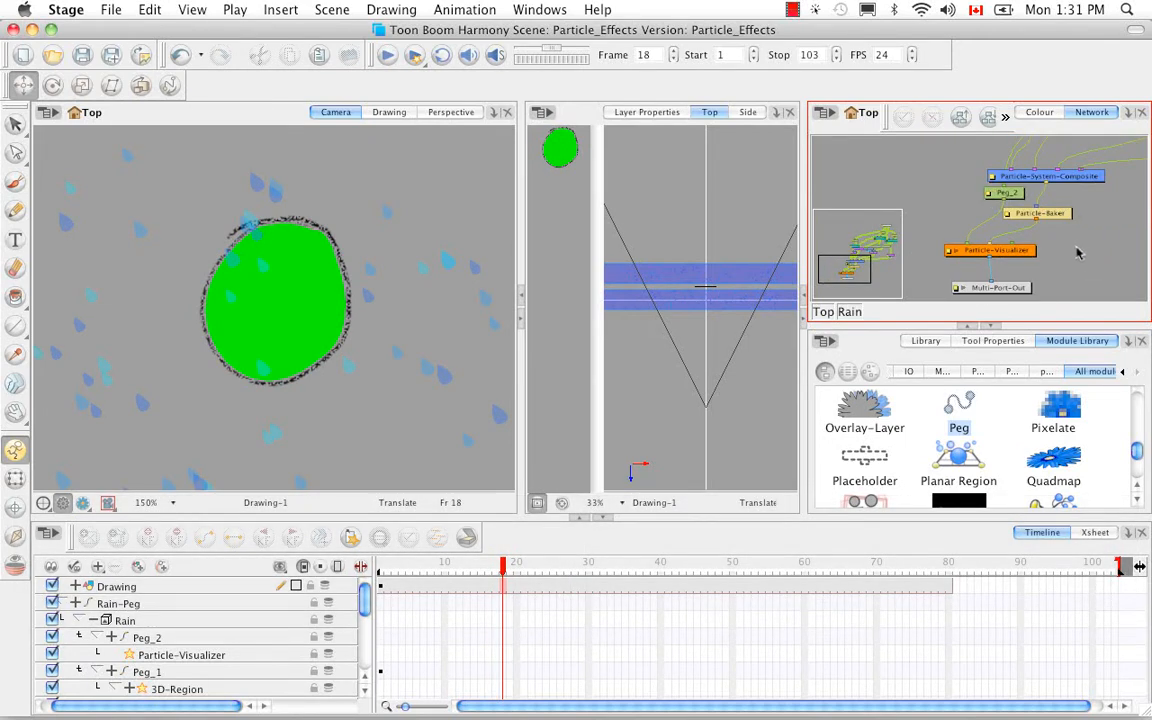
key(space)
drag(1086, 246, 1046, 250)
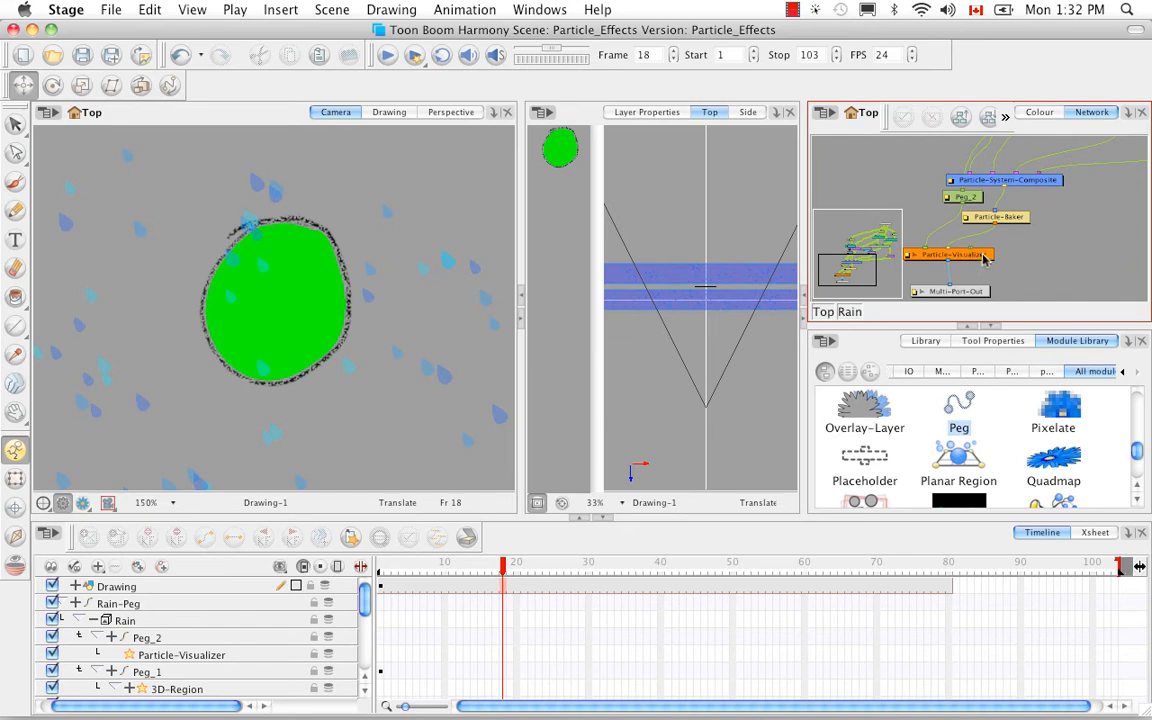
Show the layer properties of the Particle-Region-Composite module that joins the two planar regions.
key(space)
drag(1024, 194, 1013, 233)
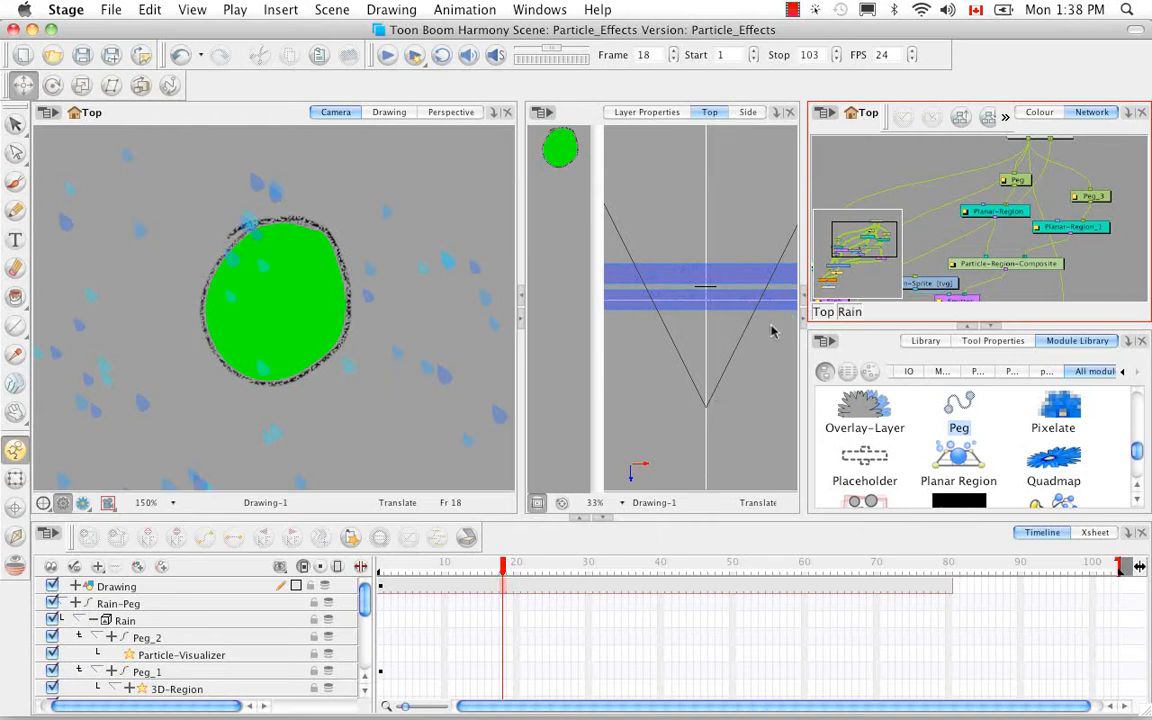
click(1034, 268)
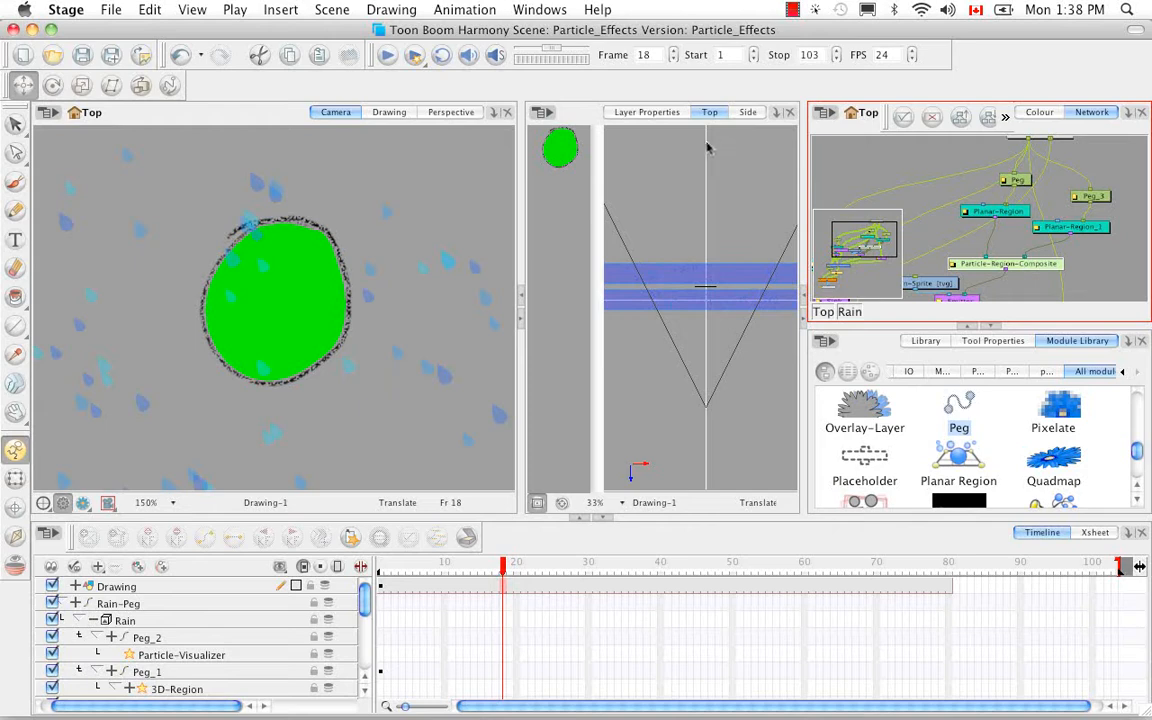
click(652, 113)
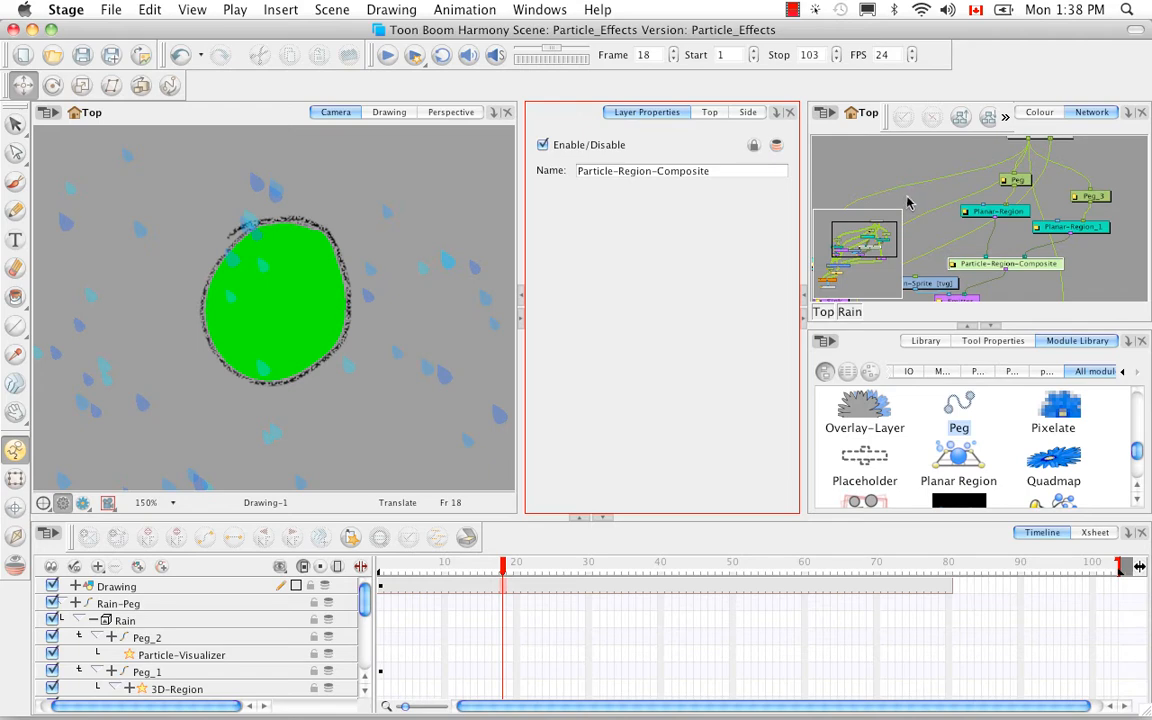
Return to the scene's top-level network and disable the Rain group, Rain-Peg and Drawing layers.
click(825, 314)
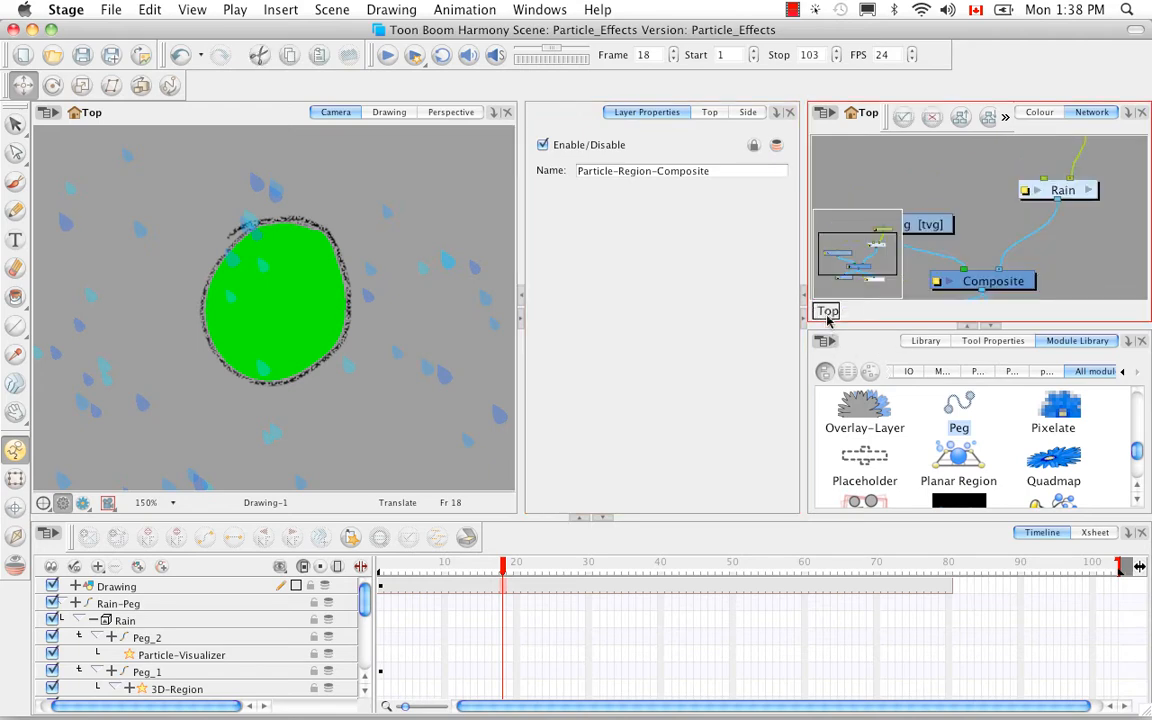
click(1077, 195)
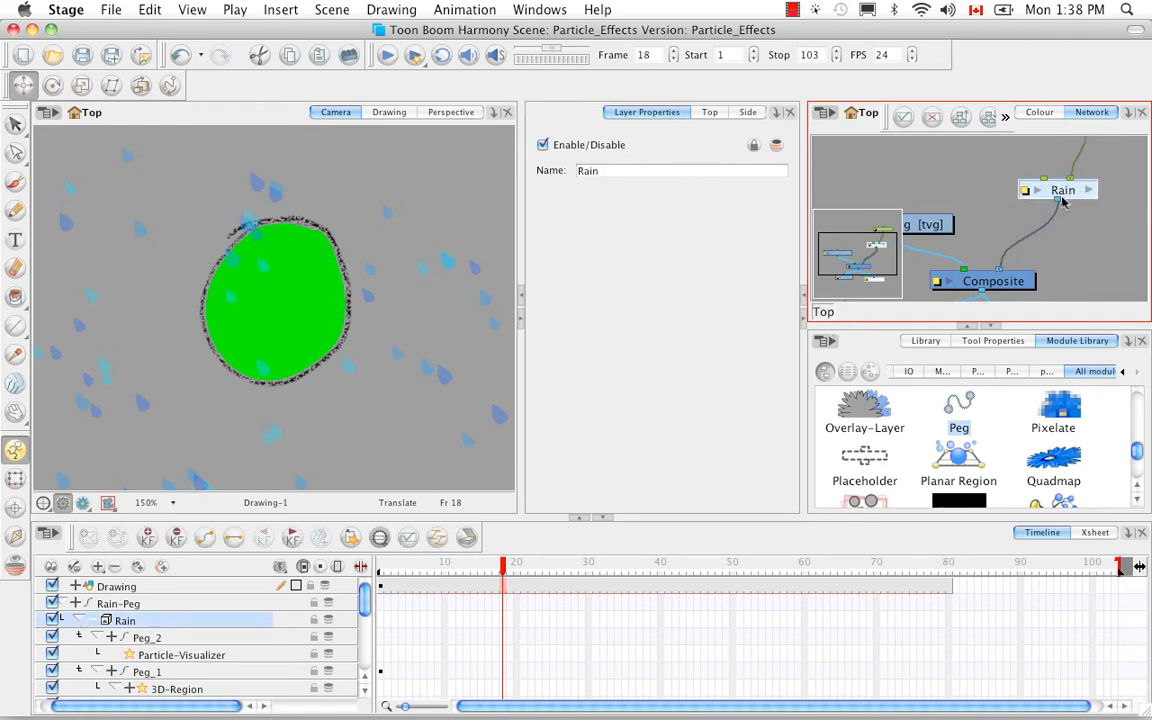
key(d)
key(space)
mouse_move(1104, 161)
mouse_down()
mouse_move(1062, 242)
mouse_move(987, 261)
mouse_move(1038, 217)
mouse_up()
click(1066, 207)
key(d)
key(space)
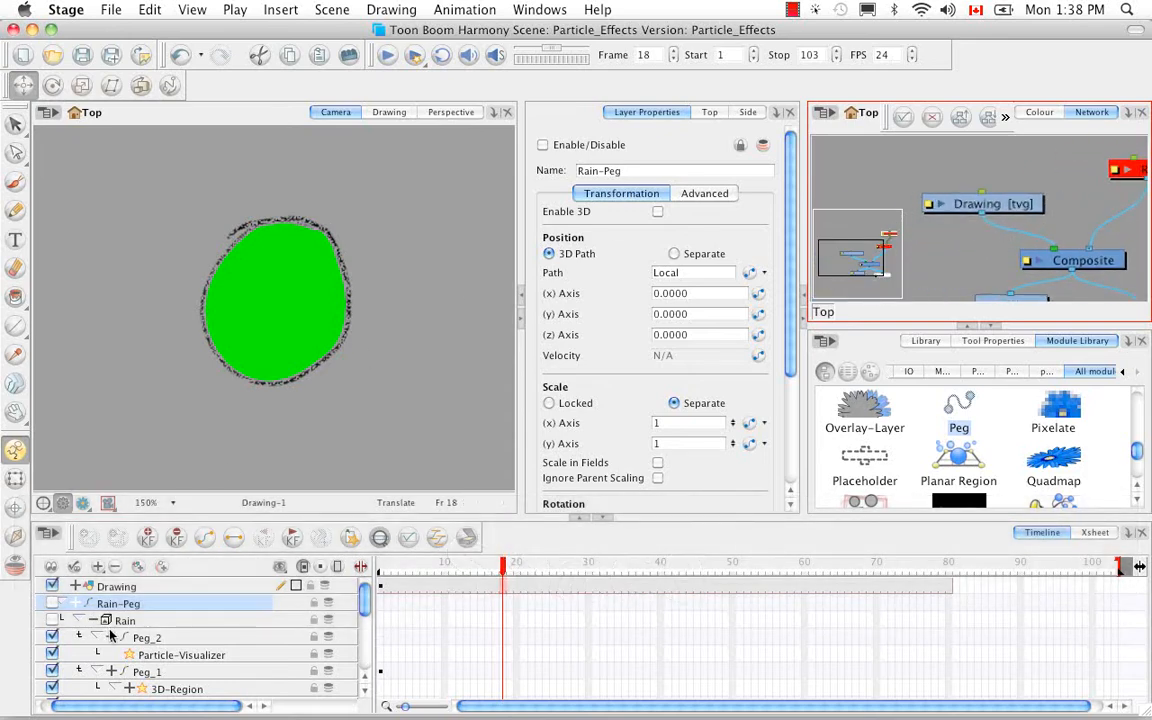
click(52, 586)
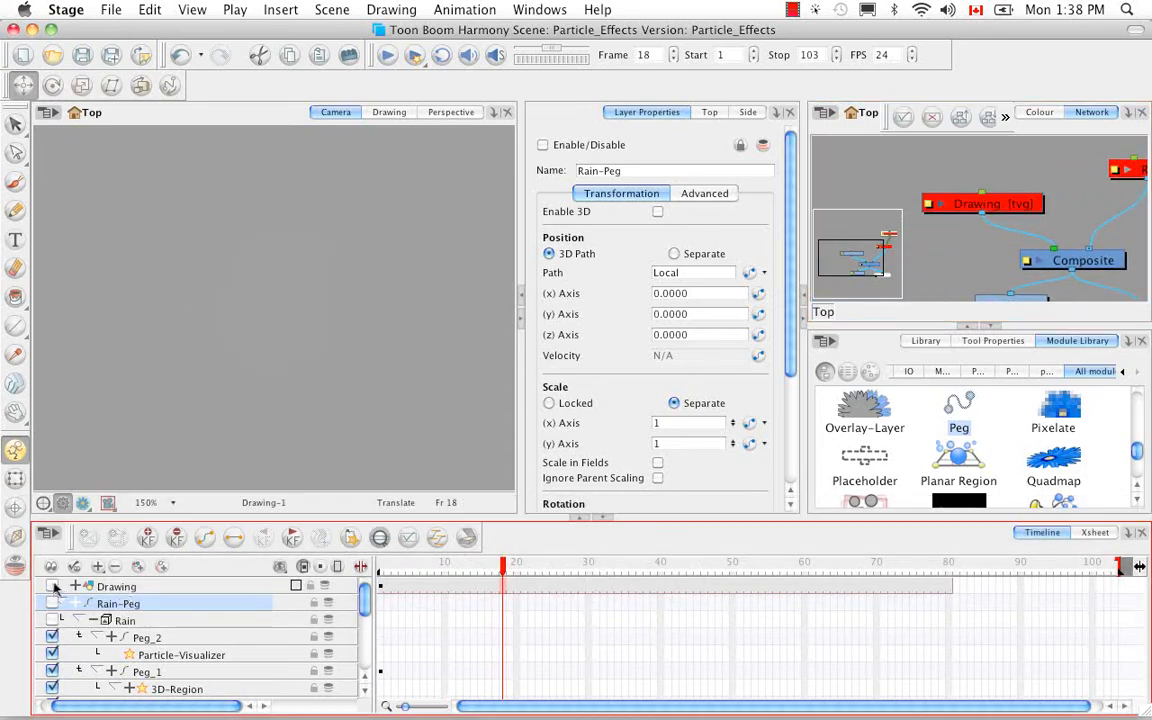
Insert the Grass particle preset from the Replicators category into the scene's top-level network.
key(space)
drag(1031, 229, 952, 251)
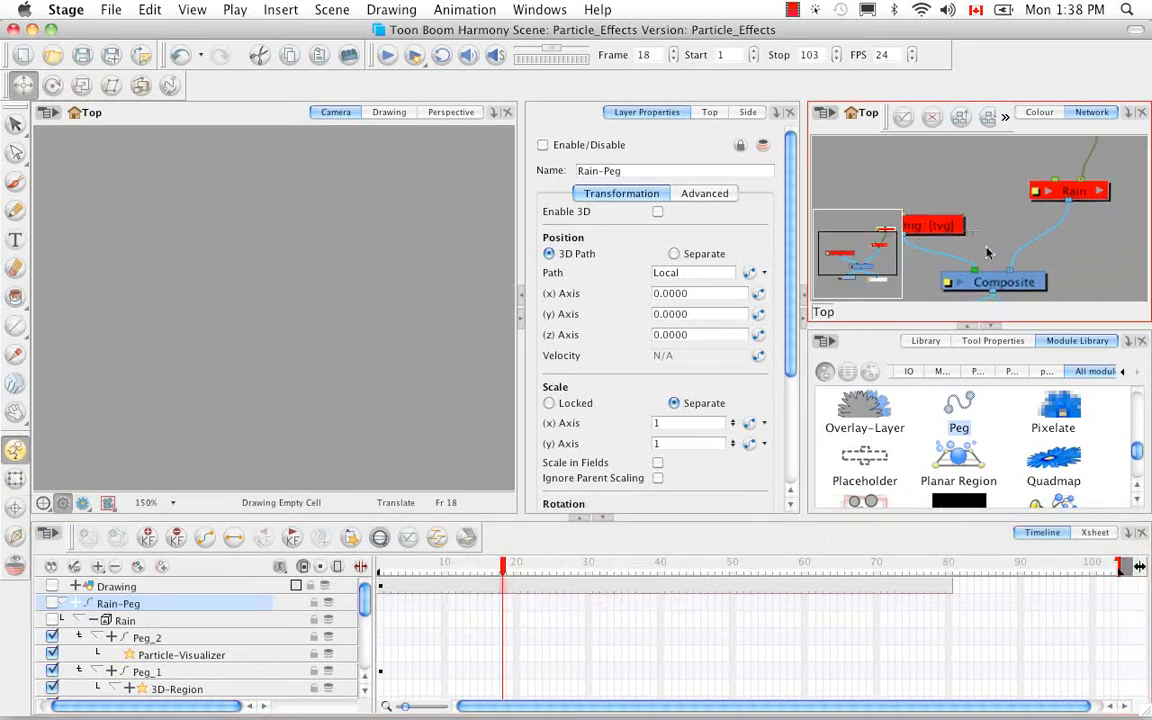
click(268, 11)
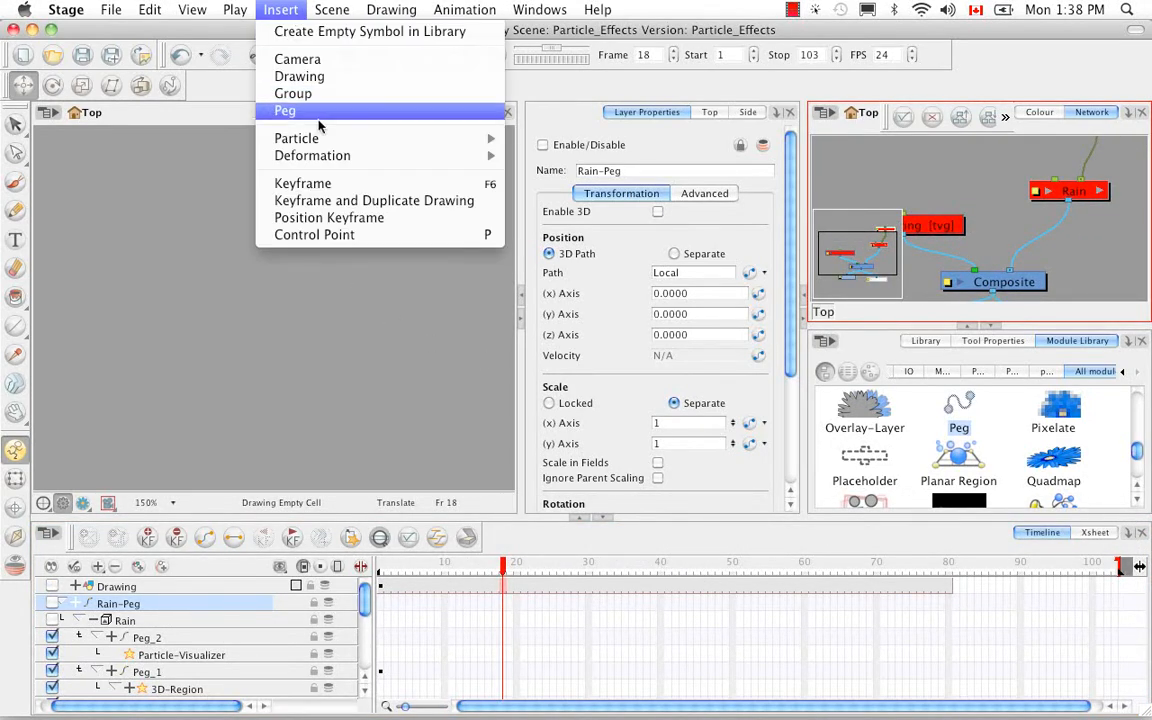
mouse_move(336, 149)
mouse_move(525, 188)
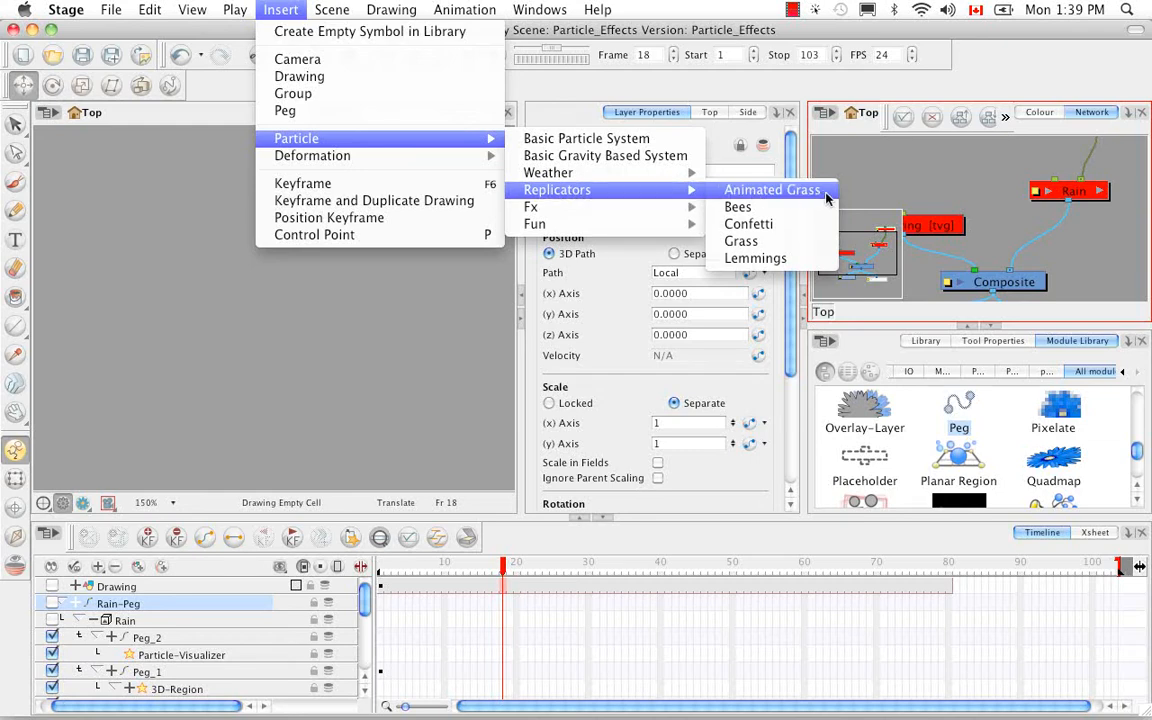
click(741, 241)
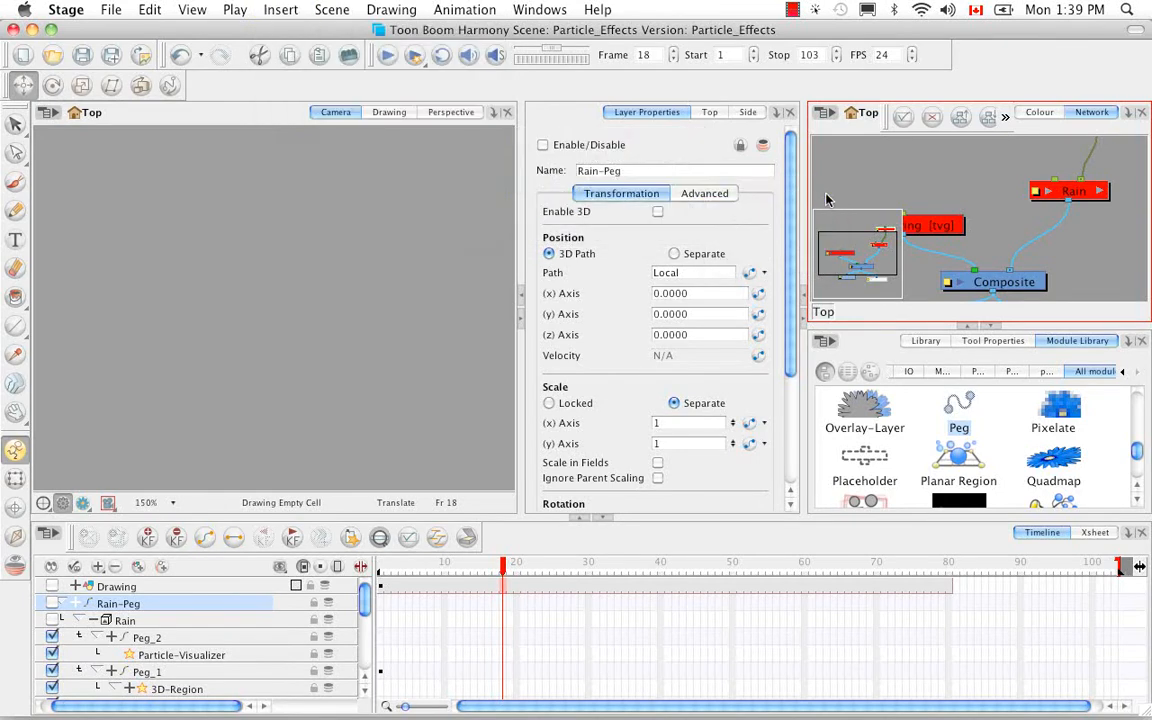
Move the Rain group and Rain-Peg modules aside to separate them from the Grass modules in the network.
key(space)
drag(1044, 215, 1017, 253)
drag(1083, 165, 1048, 187)
click(1024, 280)
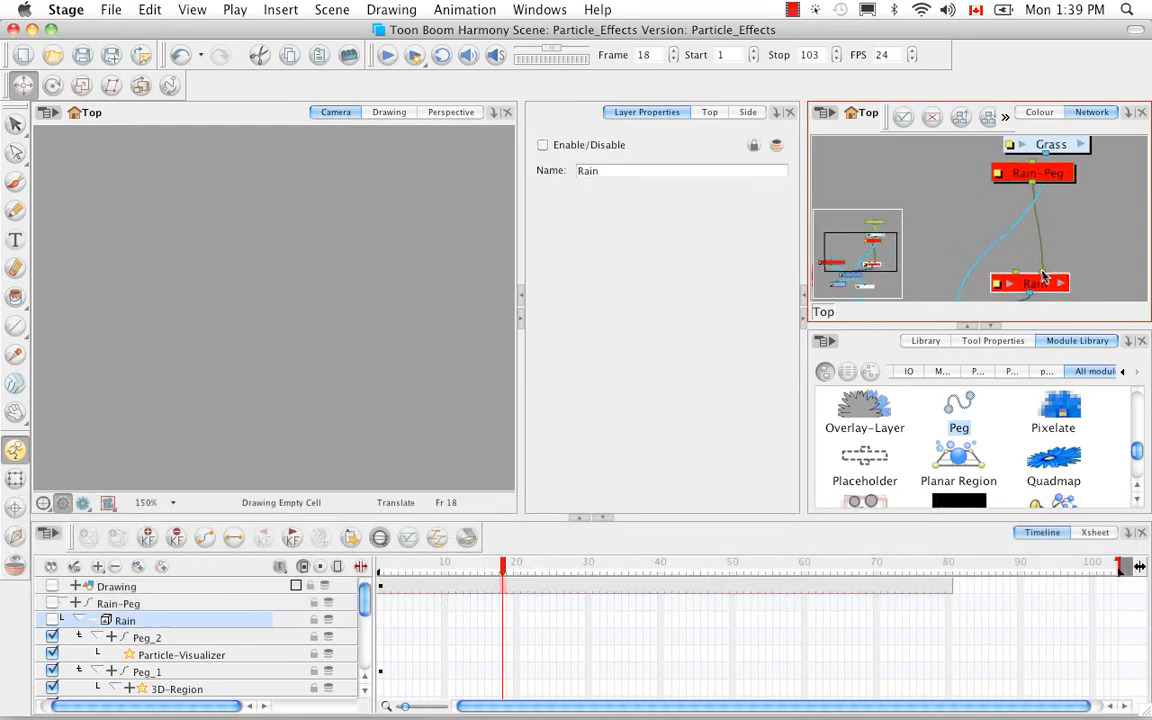
drag(1025, 280, 946, 266)
drag(1059, 175, 975, 199)
Open the Grass group and bring its Peg and Planar-Region modules into view in the network.
key(space)
drag(1058, 153, 1021, 273)
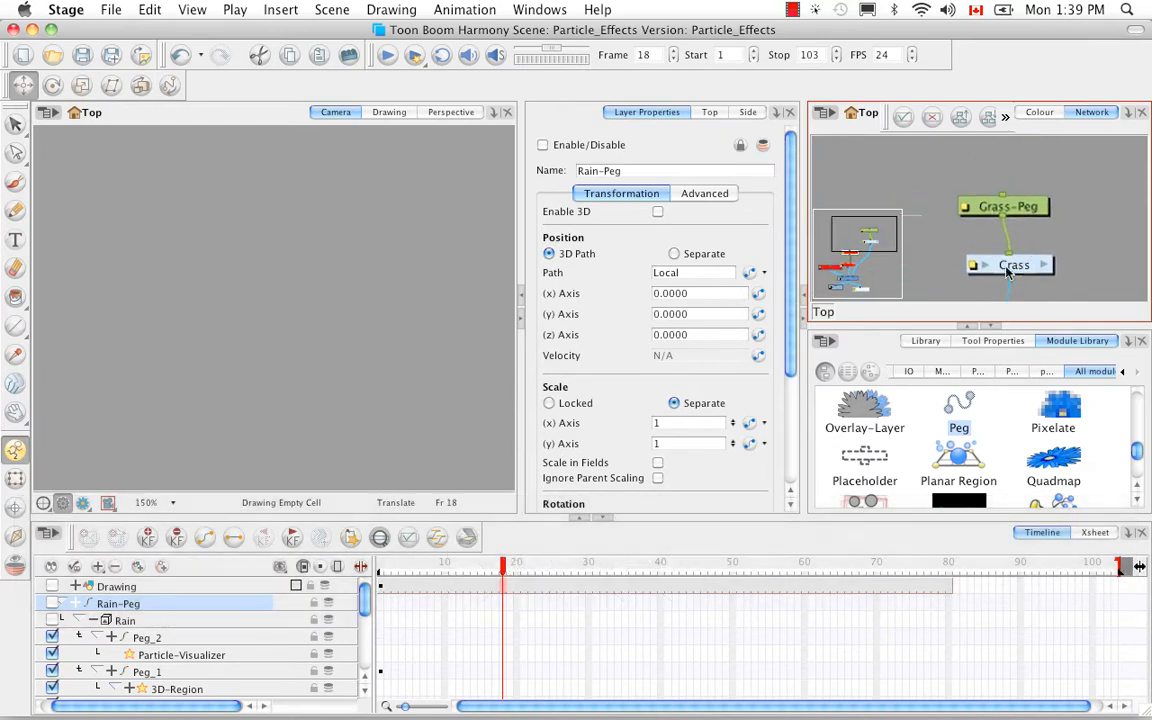
click(1020, 269)
click(1044, 266)
key(space)
drag(1048, 180, 1026, 311)
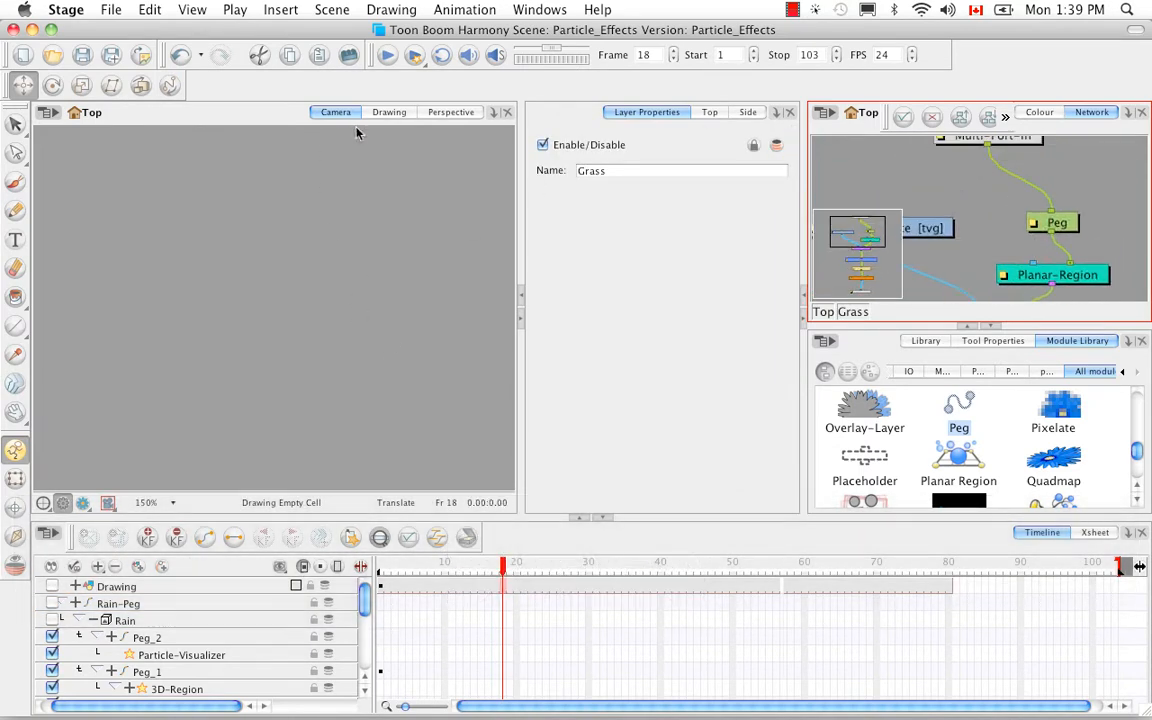
Fit the grass in the Camera view, preview it in render mode, and return to the OpenGL display.
key(space)
drag(344, 381, 351, 311)
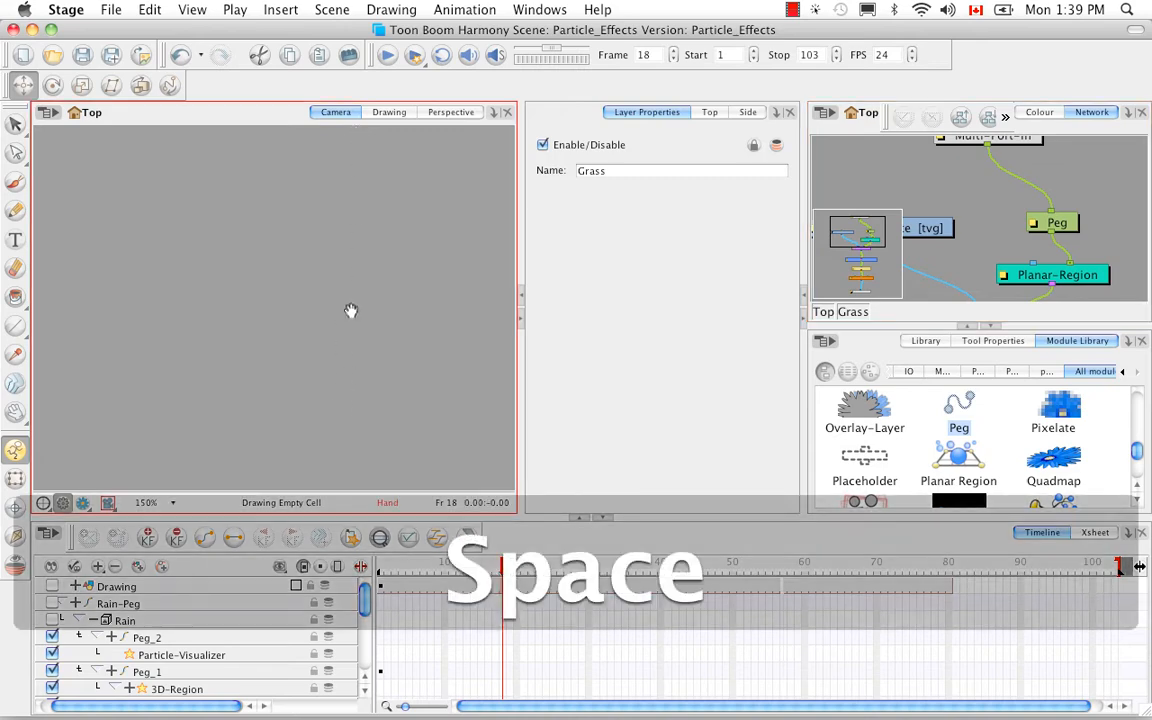
key(shift+m)
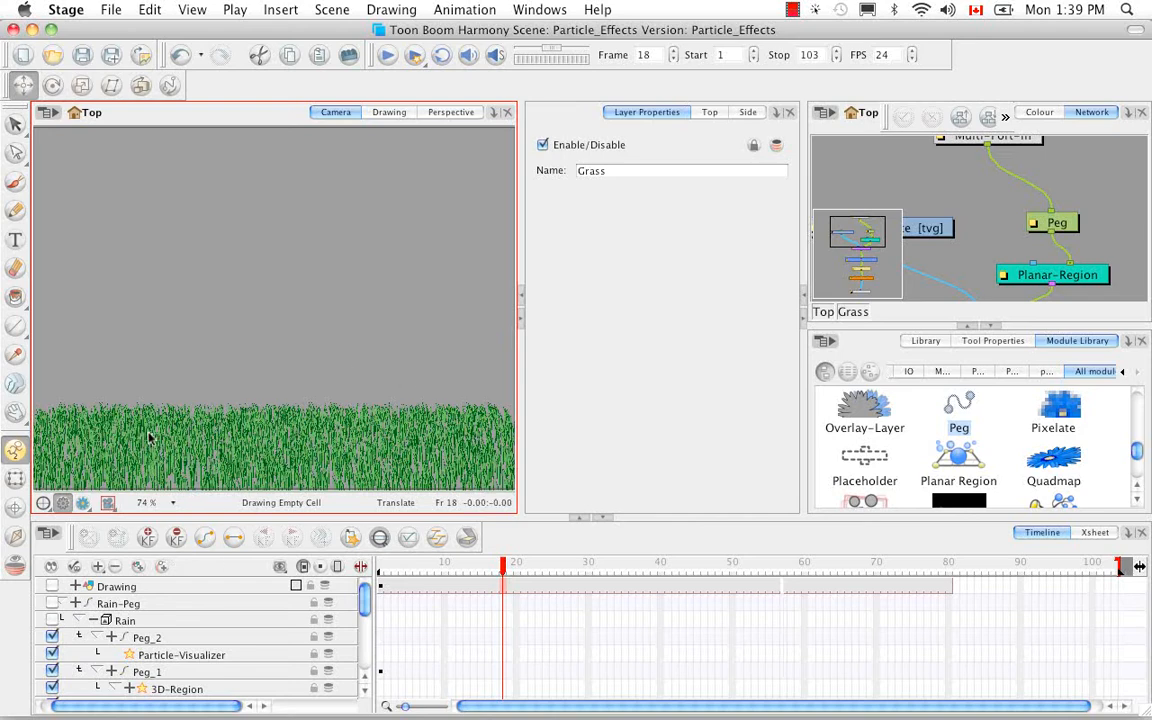
click(83, 503)
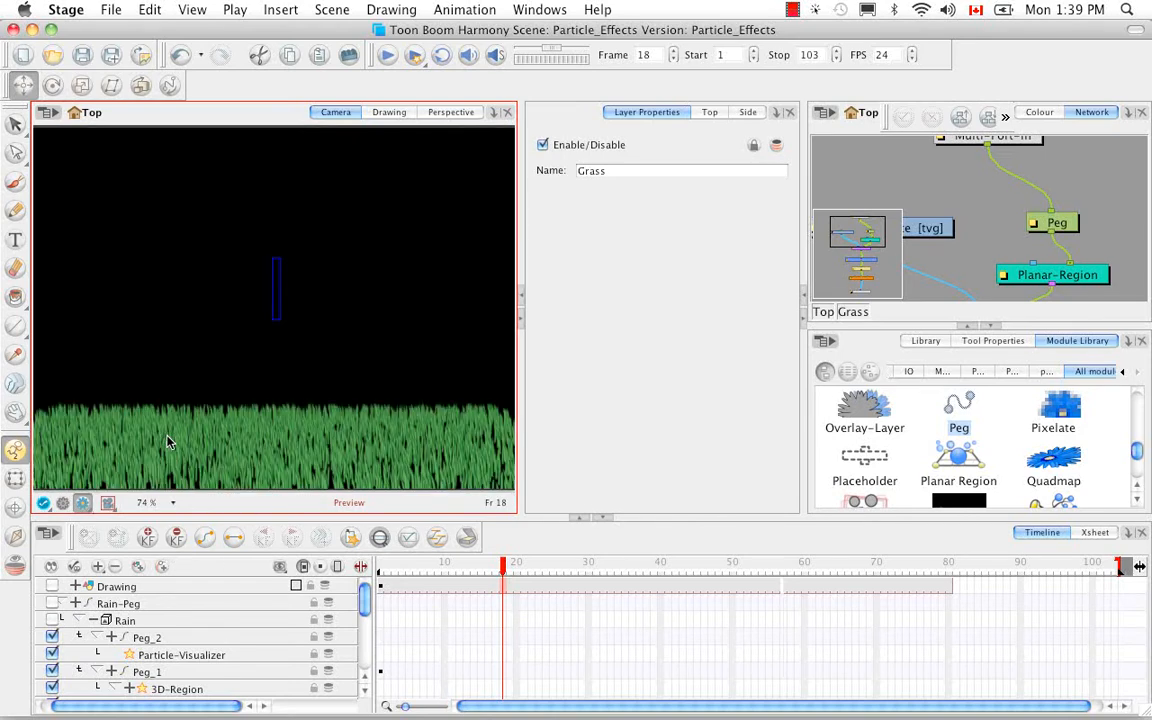
click(63, 503)
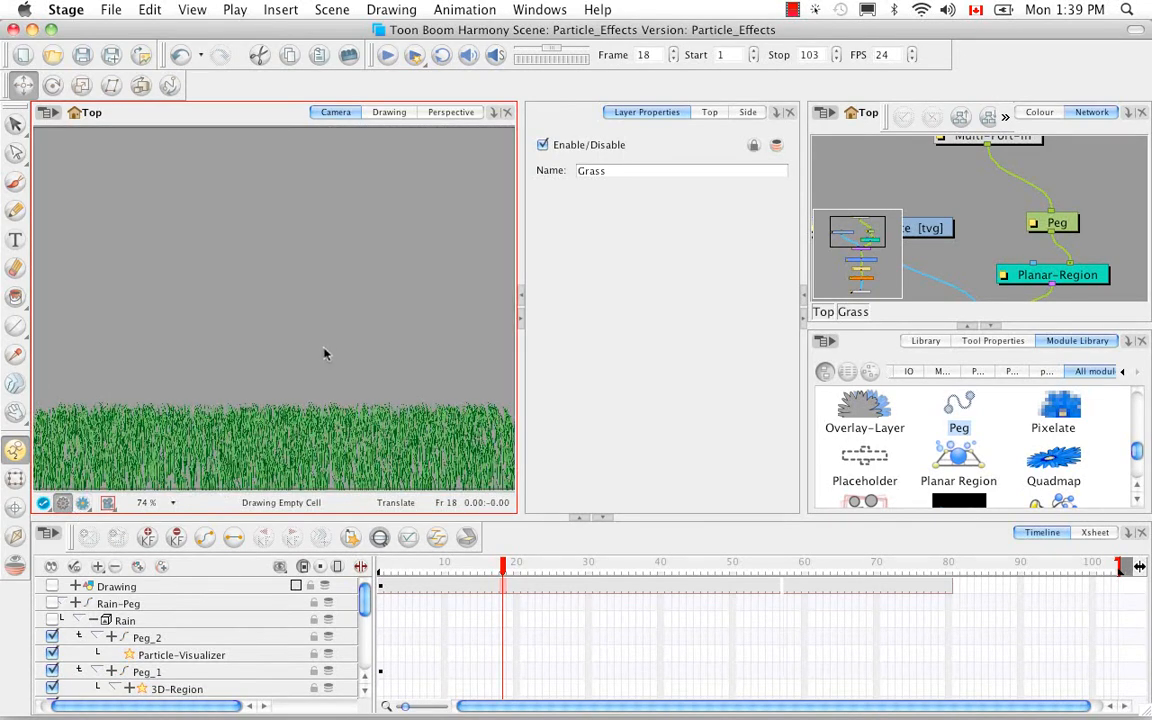
Enlarge the Network view to examine the Grass group's chain from Grass-Sprite and Planar-Region to Particle-Baker.
click(992, 327)
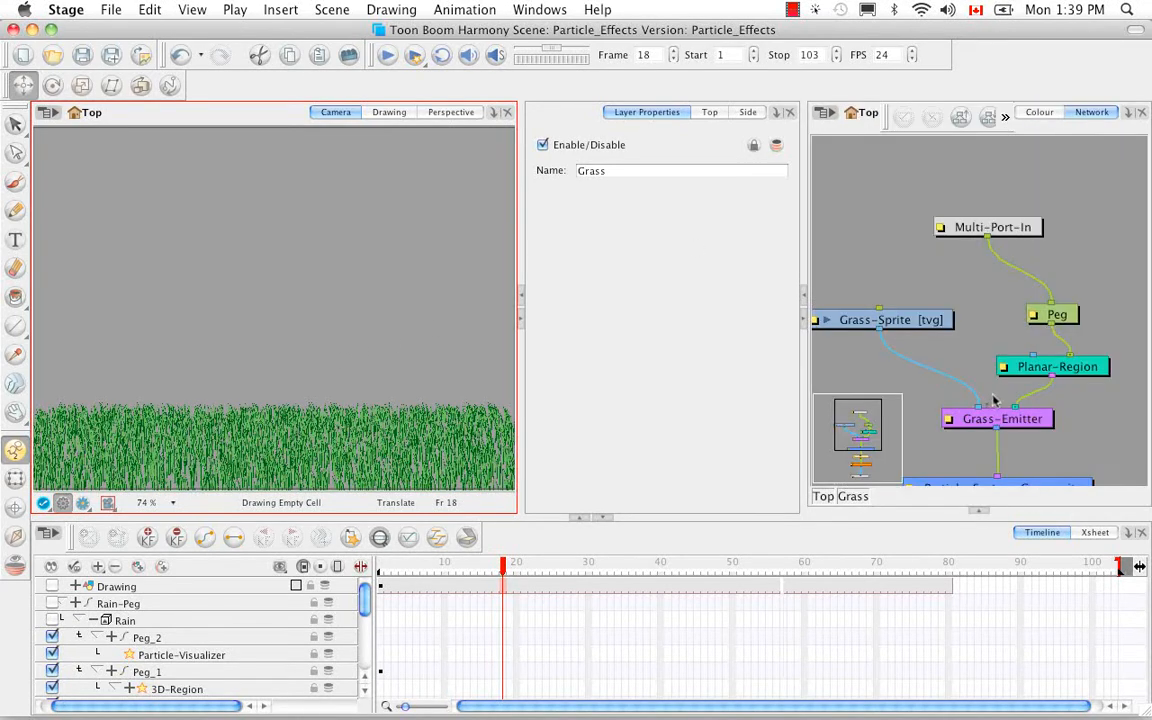
key(space)
drag(995, 400, 1010, 318)
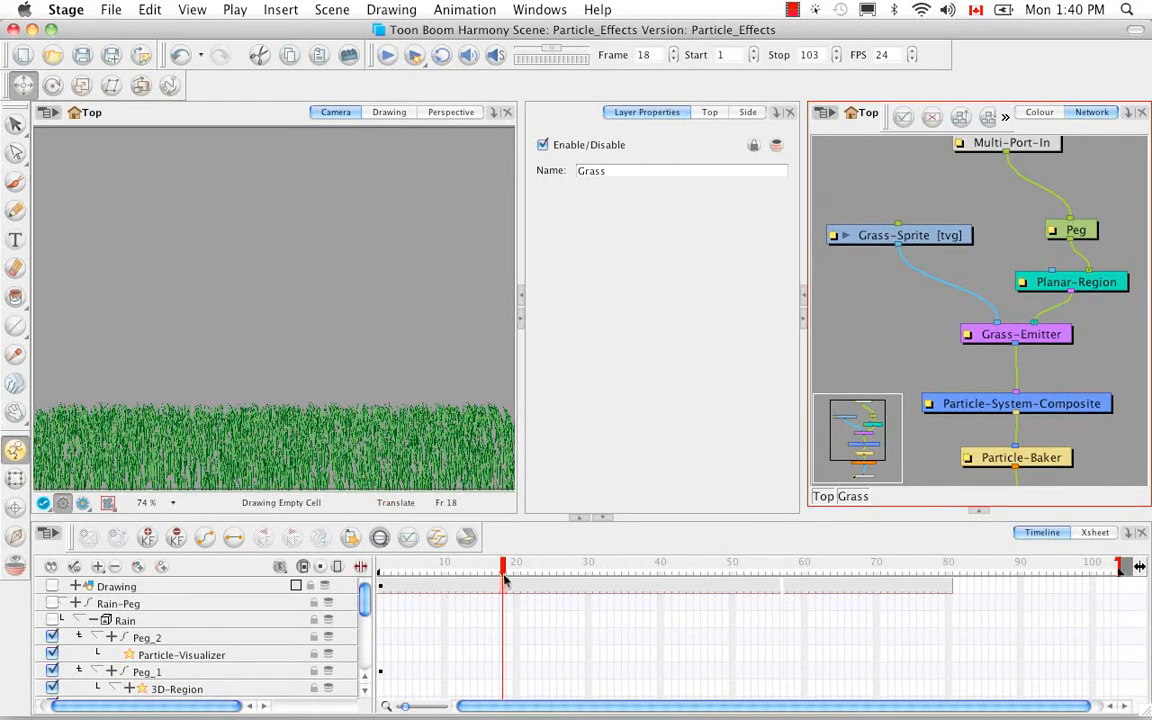
Return to frame 1 and collapse the Rain group's pegs and layers in the timeline down to the Grass-Sprite layer.
drag(504, 580, 370, 582)
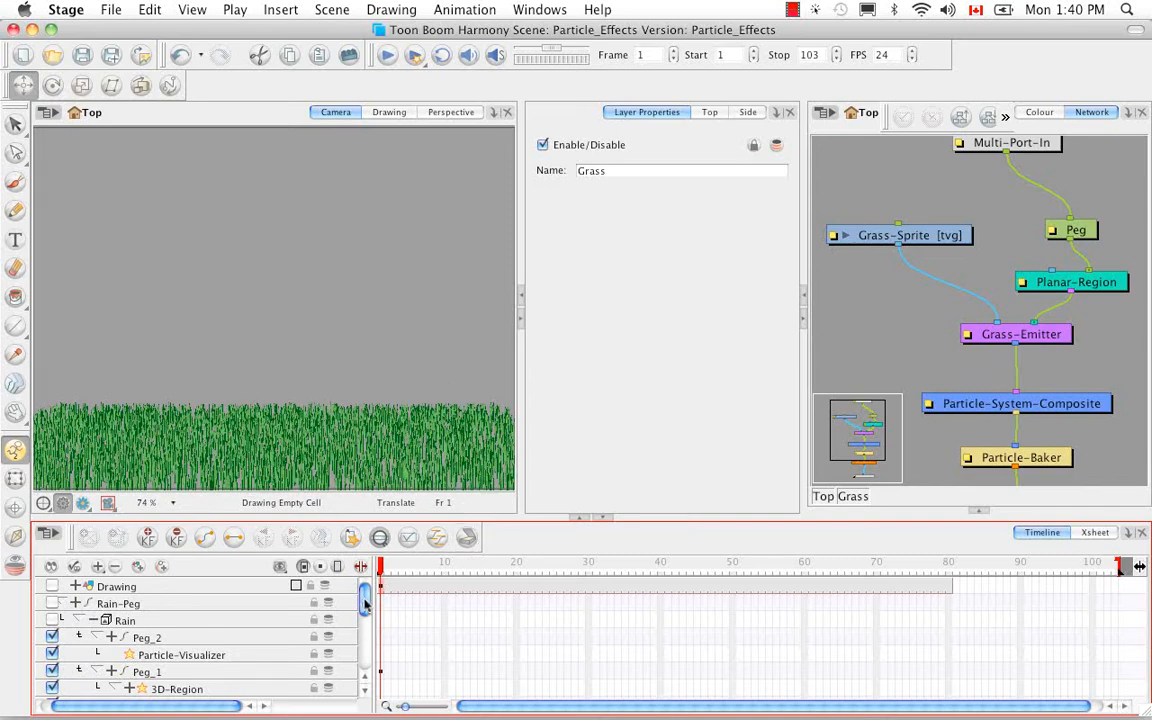
mouse_move(366, 597)
mouse_down()
mouse_move(368, 660)
mouse_move(364, 625)
mouse_up()
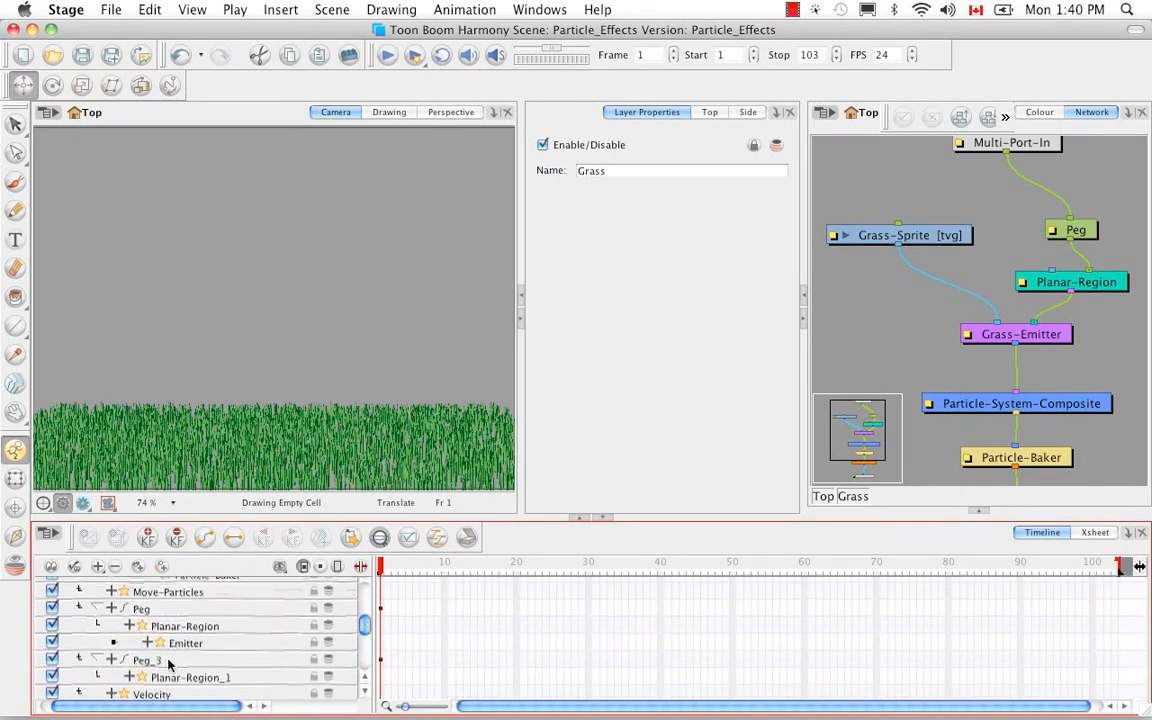
click(96, 660)
click(96, 608)
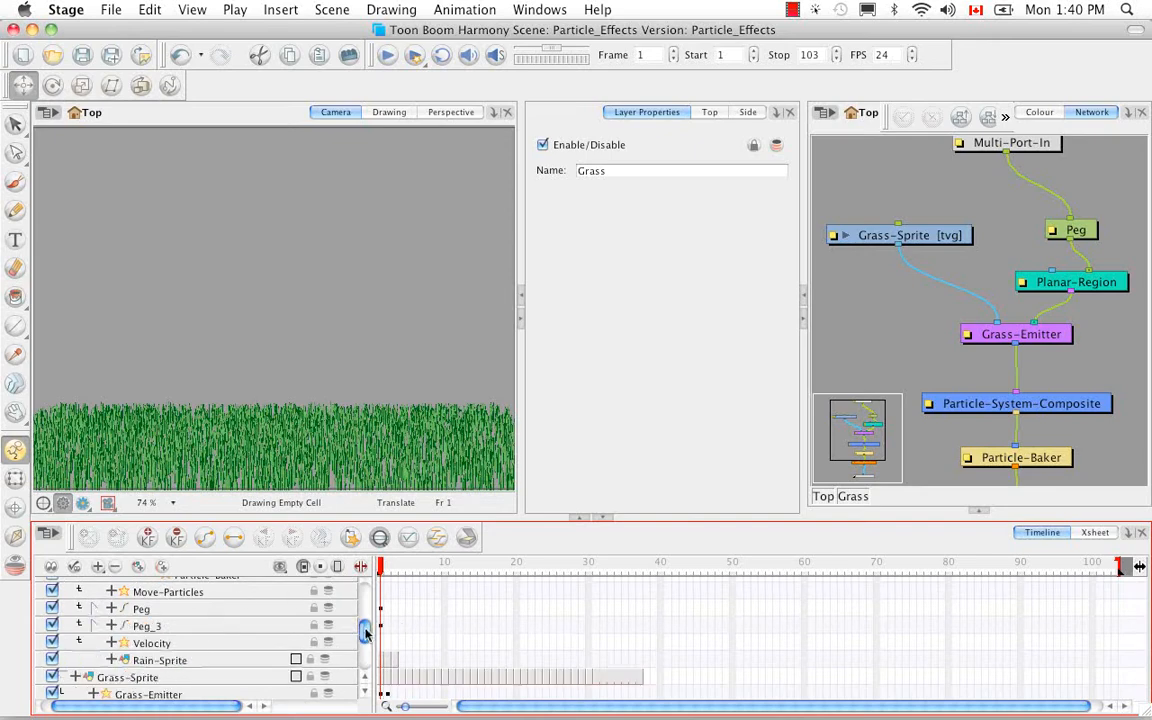
drag(366, 633, 365, 595)
click(112, 617)
click(112, 601)
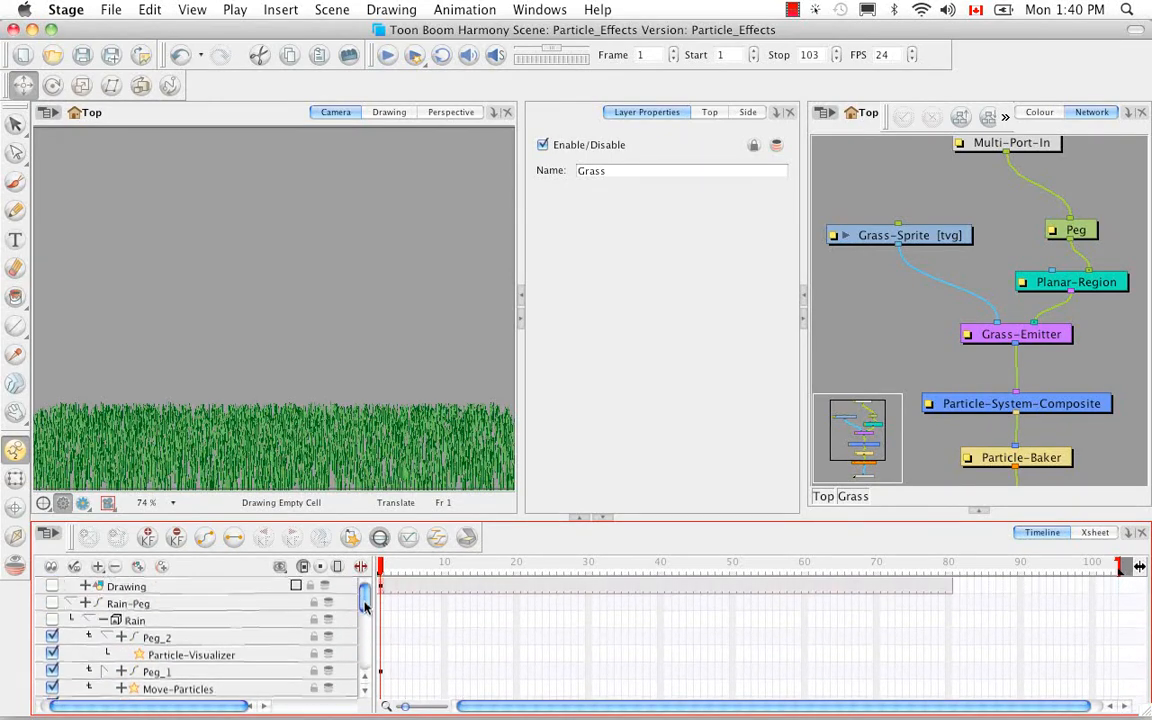
click(104, 637)
click(89, 621)
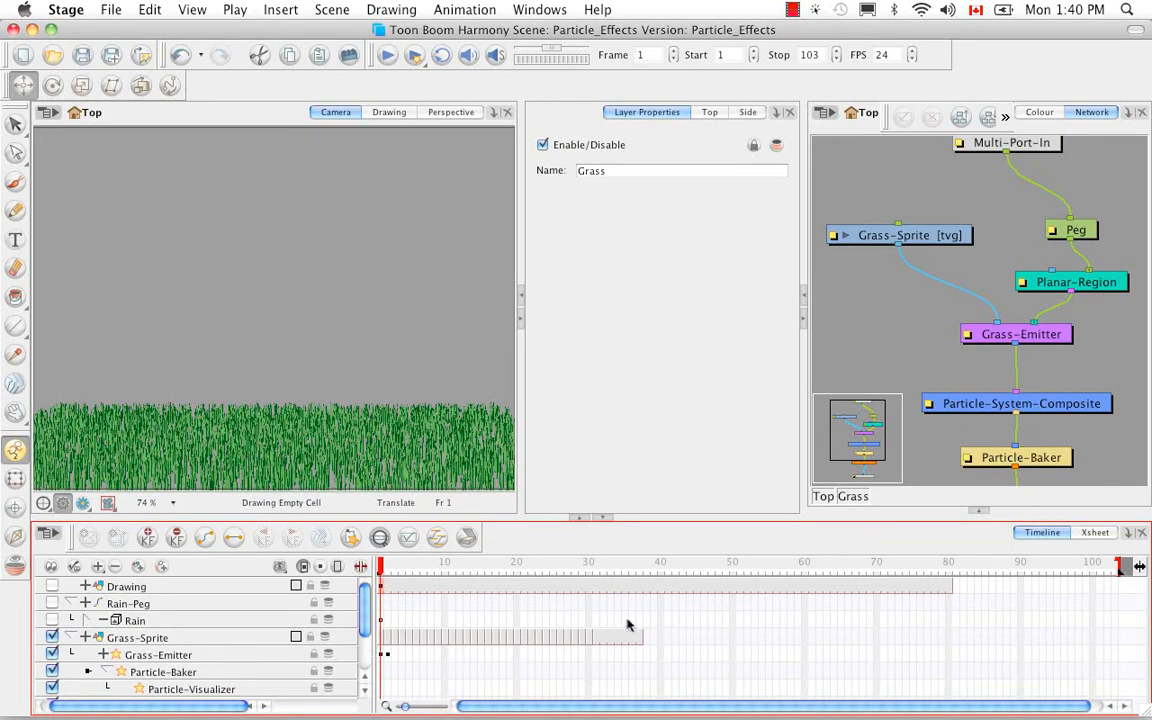
Open the first Grass-Sprite drawing in the Drawing view and step through the grass blade's animation up to frame 38.
click(382, 638)
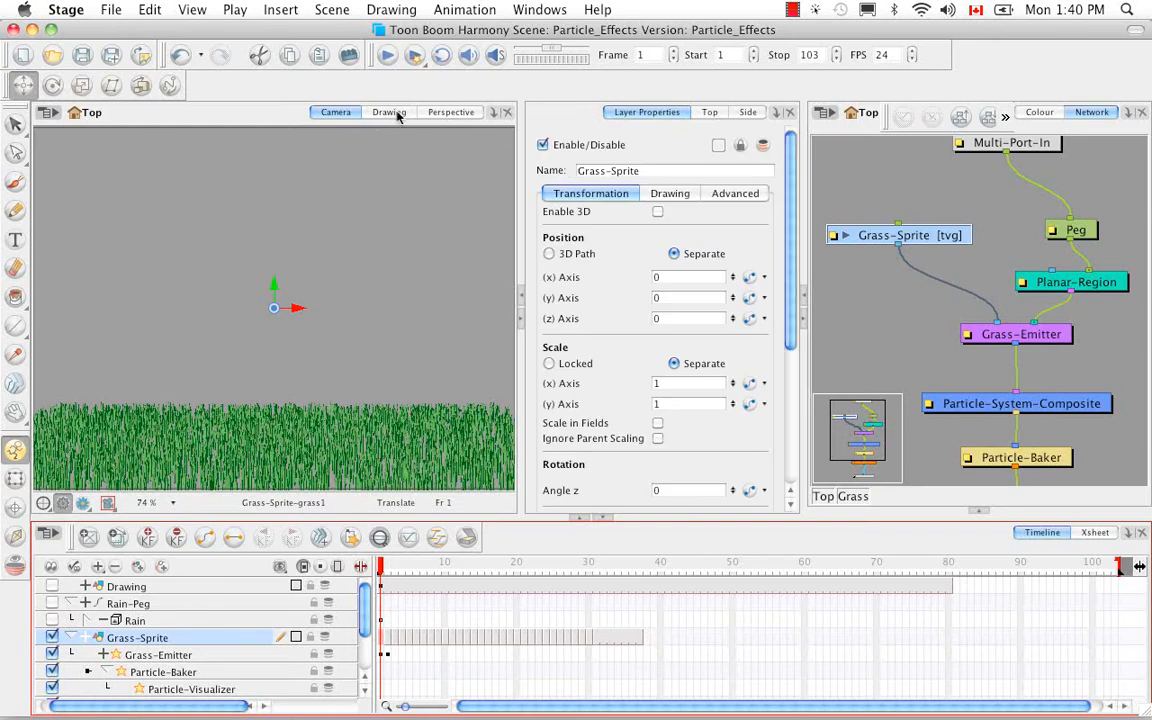
click(390, 112)
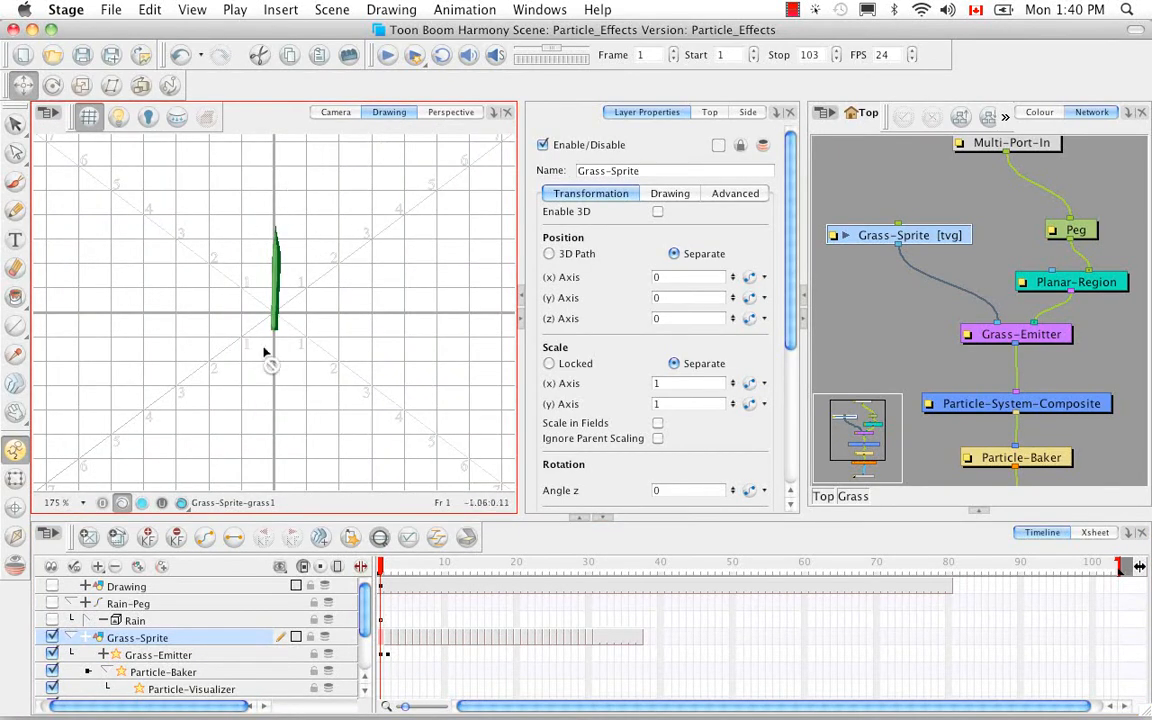
key(period)
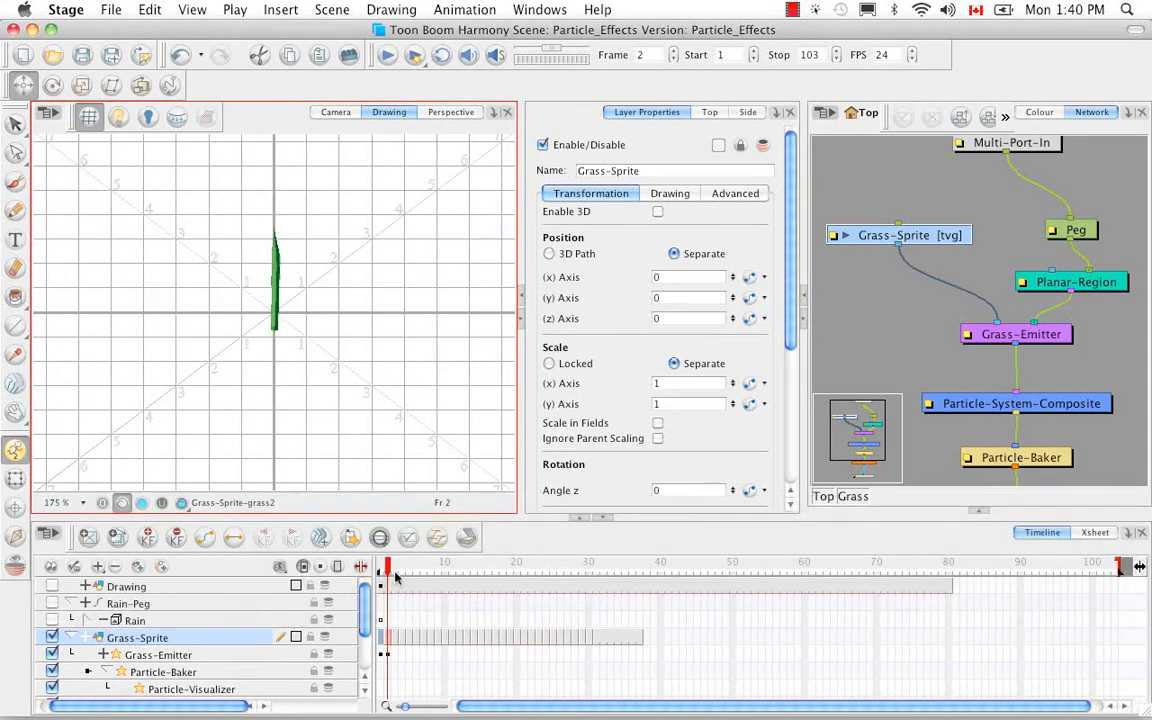
key(g)
key(g)
key(g)
key(g)
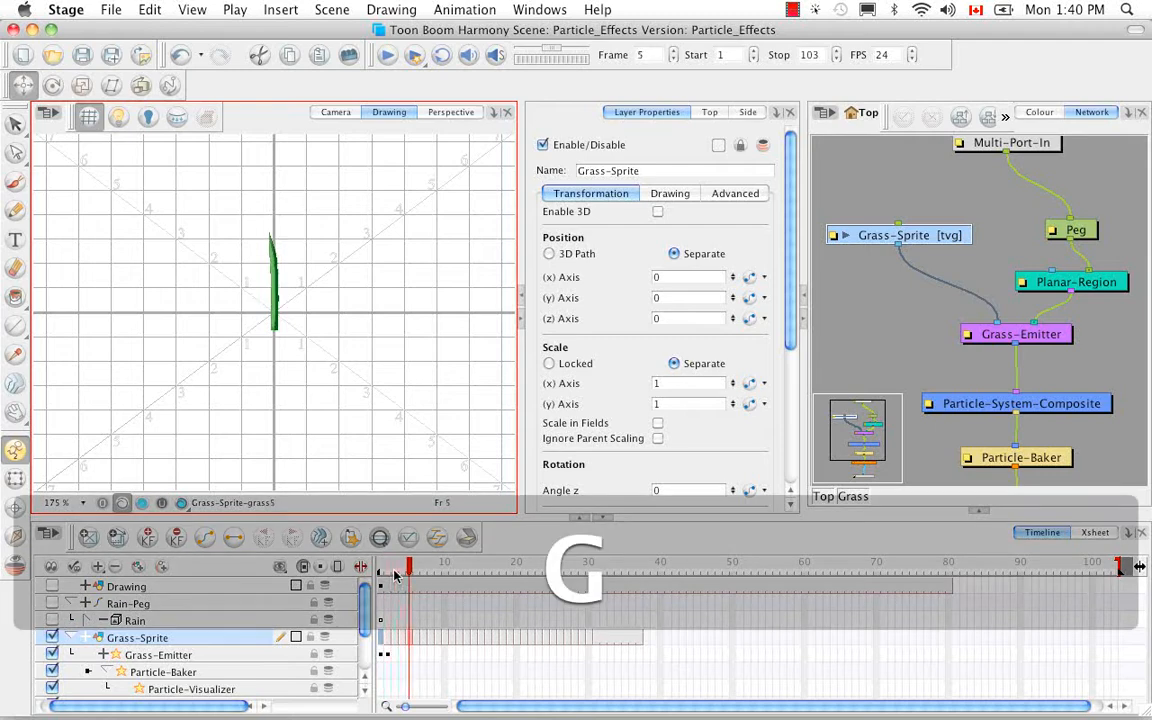
key(g)
key(g)
key(g)
key(g)
key(g)
key(g)
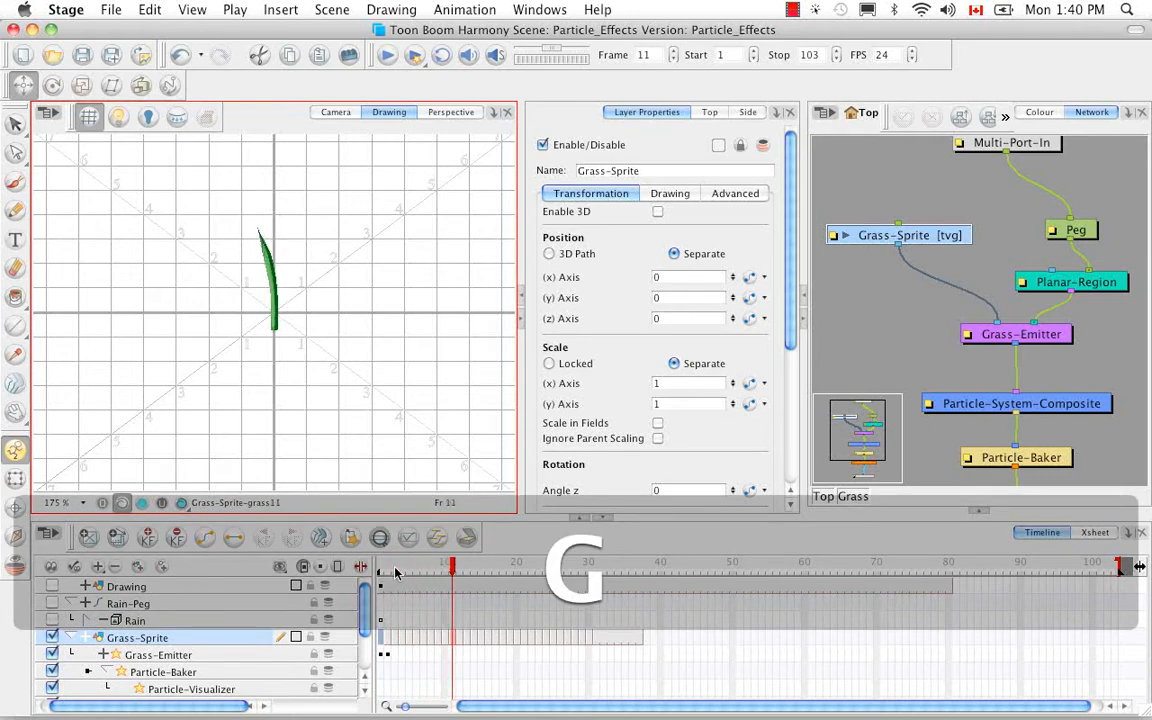
key(g)
key(g)
key(g)
key(g)
key(g)
key(g)
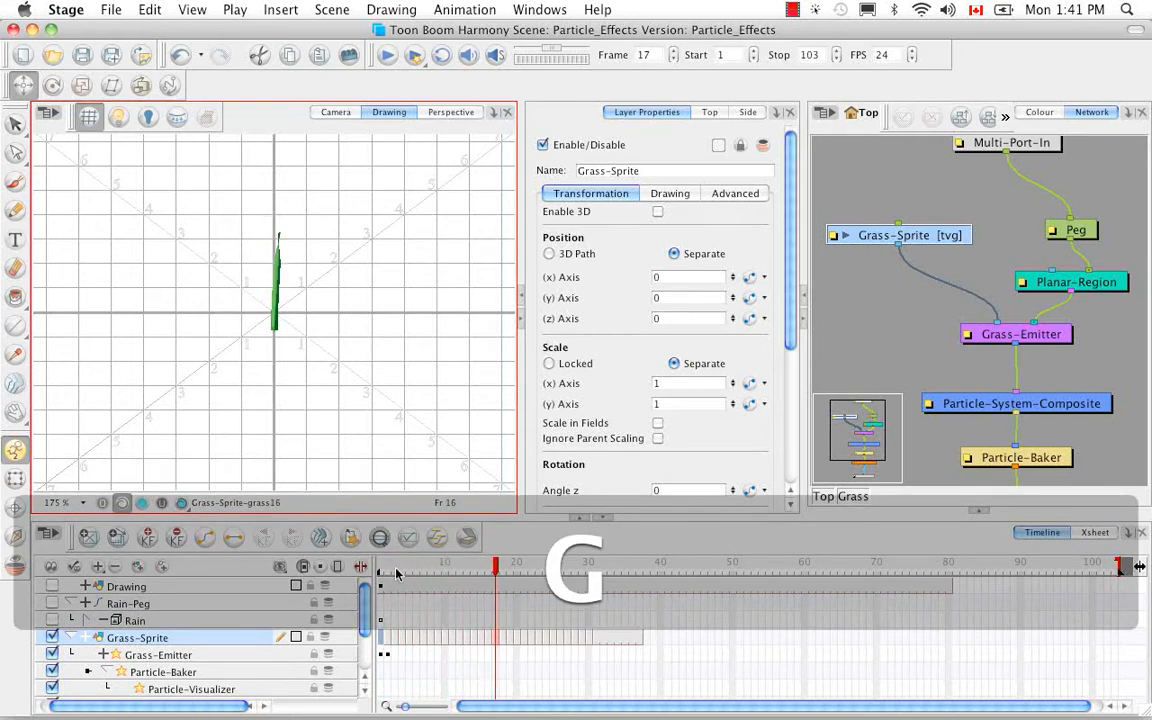
key(g)
key(g)
key(g)
key(g)
key(g)
key(g)
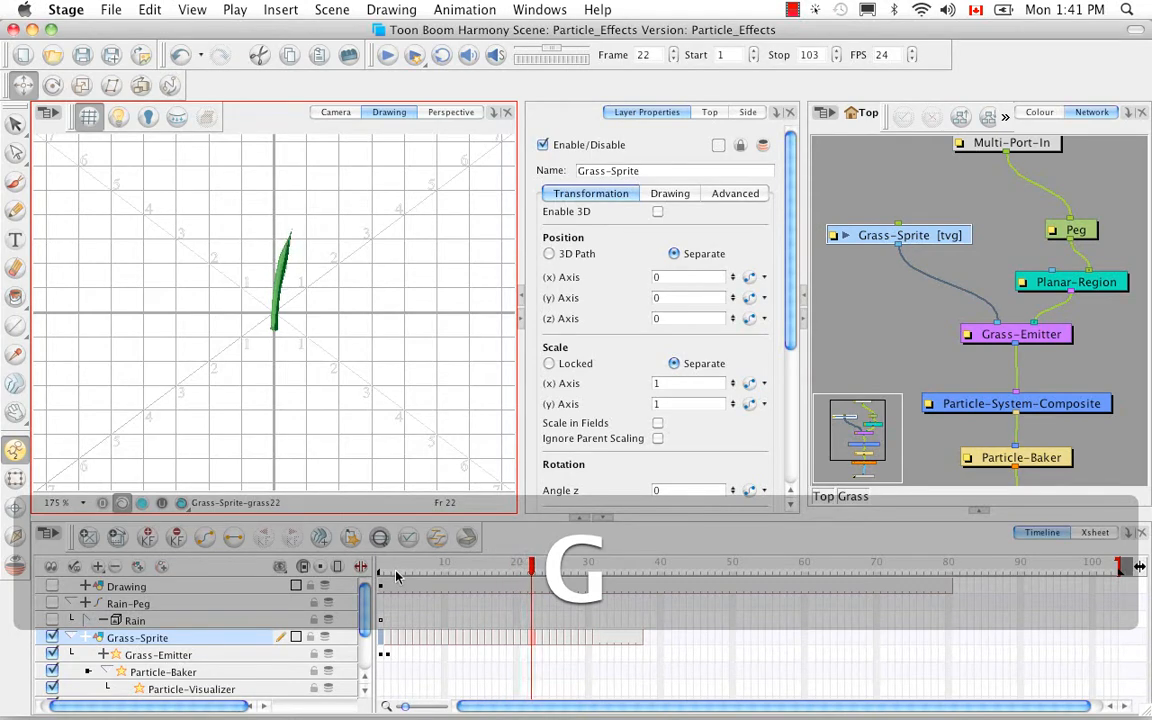
key(g)
key(g)
key(g)
key(g)
key(g)
key(g)
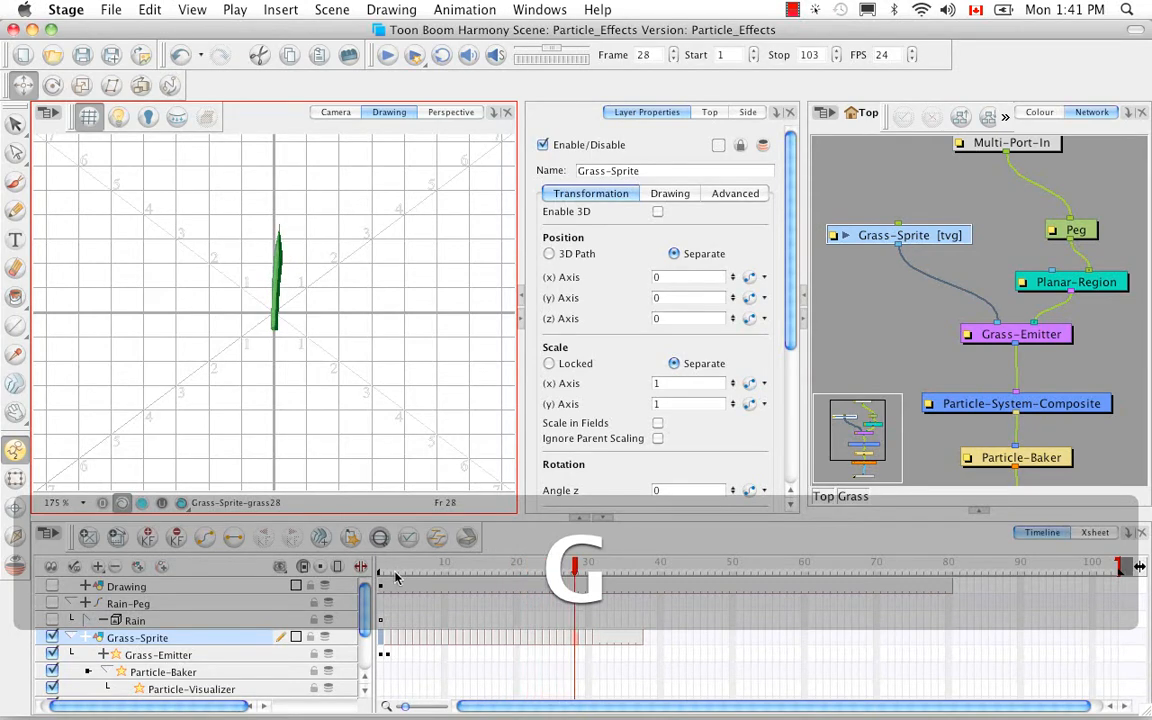
key(g)
key(g)
key(g)
key(g)
key(g)
key(g)
key(g)
key(g)
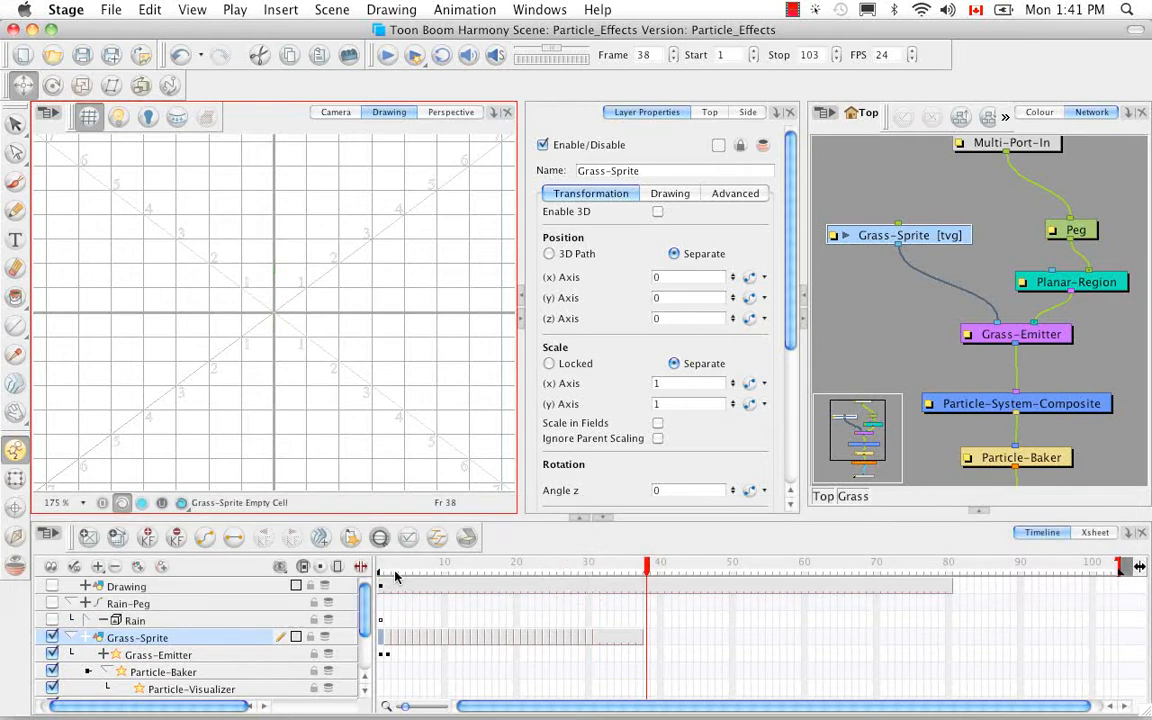
Step back to frame 31 of the Grass-Sprite drawings and return to the Camera view.
key(f)
key(f)
key(f)
key(f)
key(f)
key(f)
key(f)
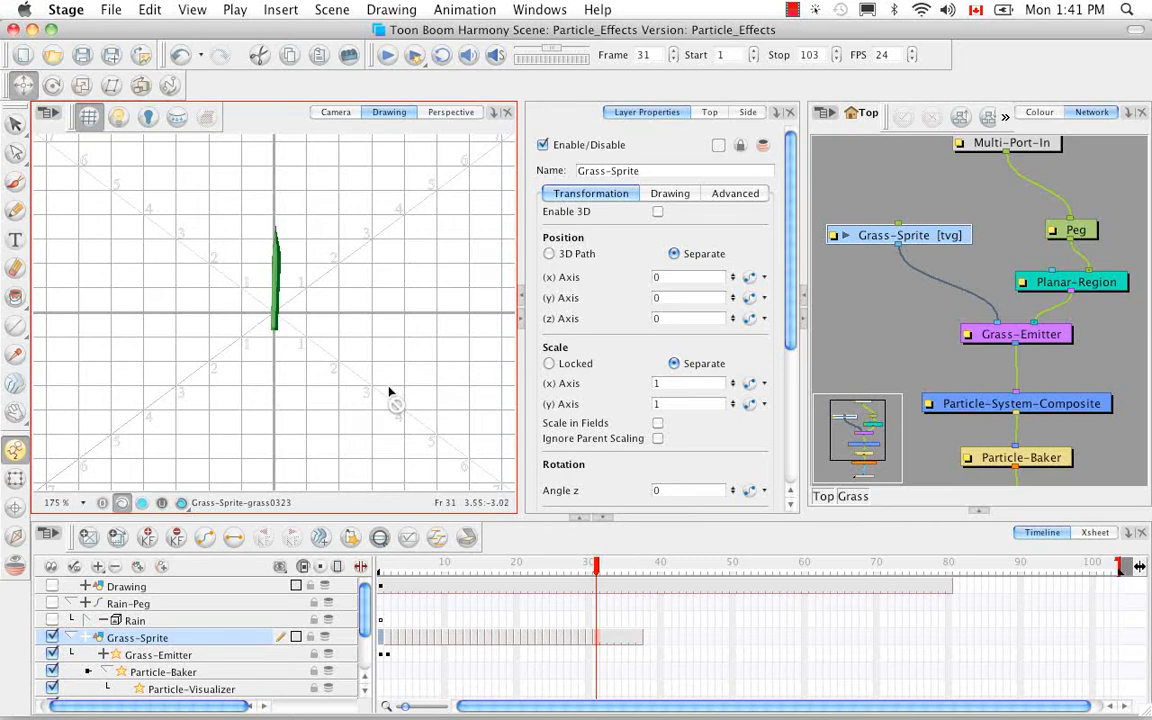
click(333, 111)
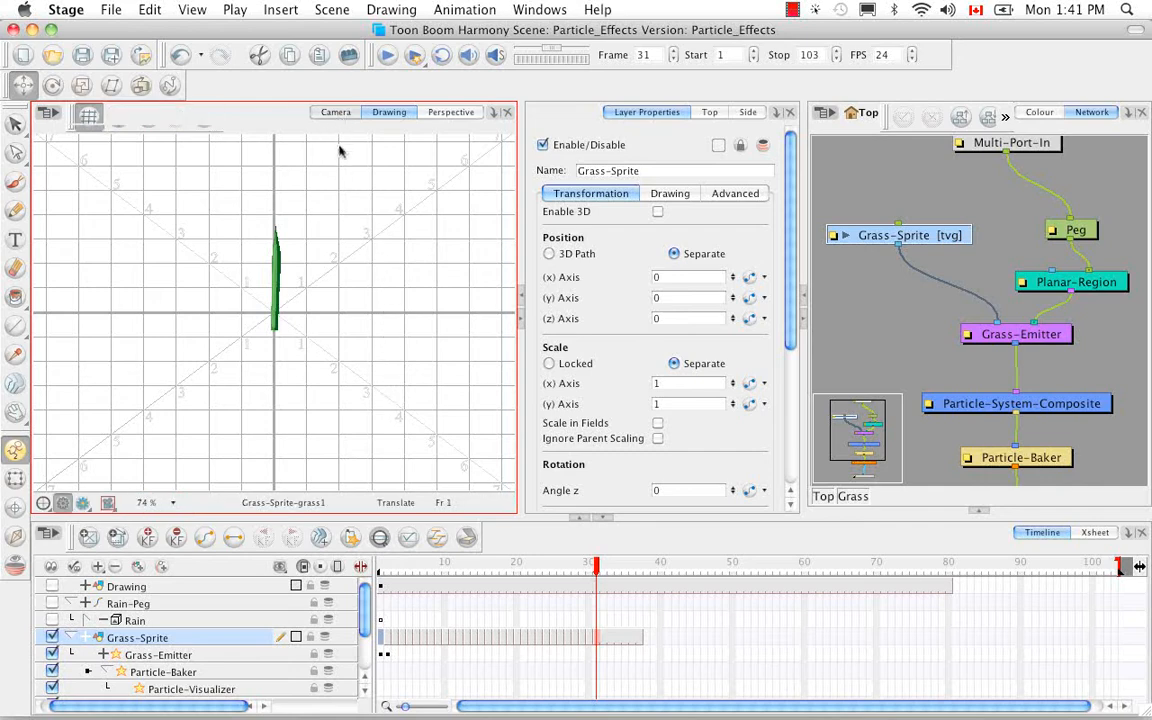
click(335, 111)
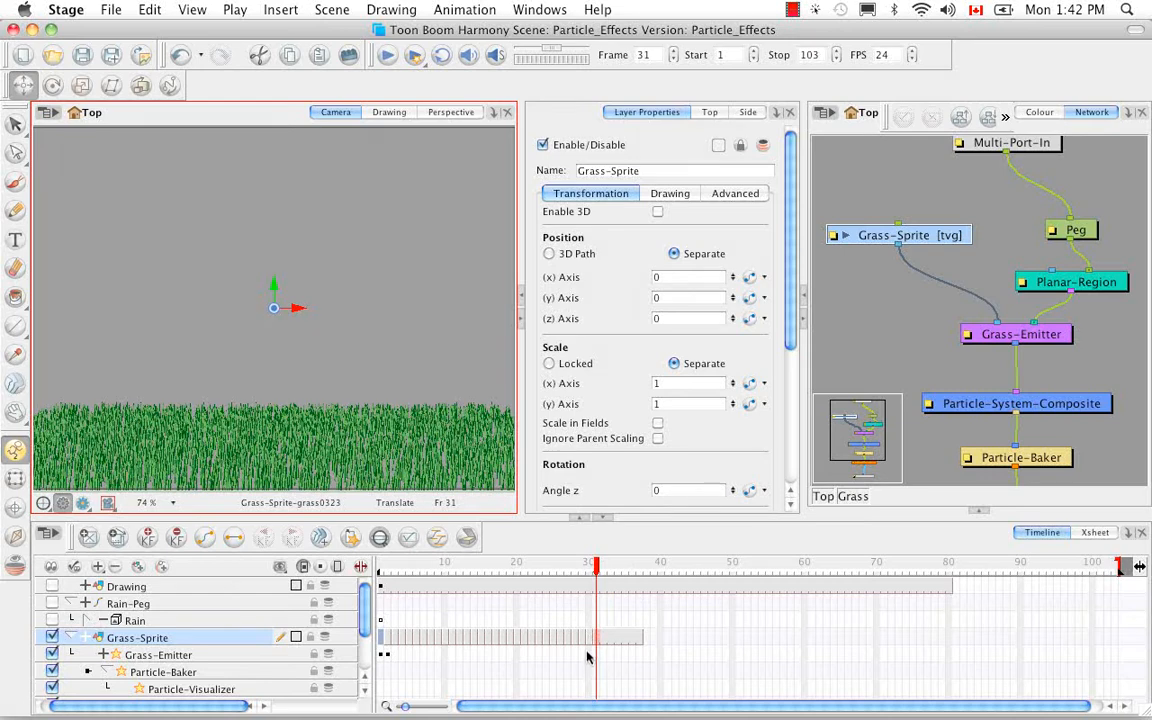
Return to the top level of the network and delete the Grass-Peg and Grass modules, including their drawing files.
click(825, 496)
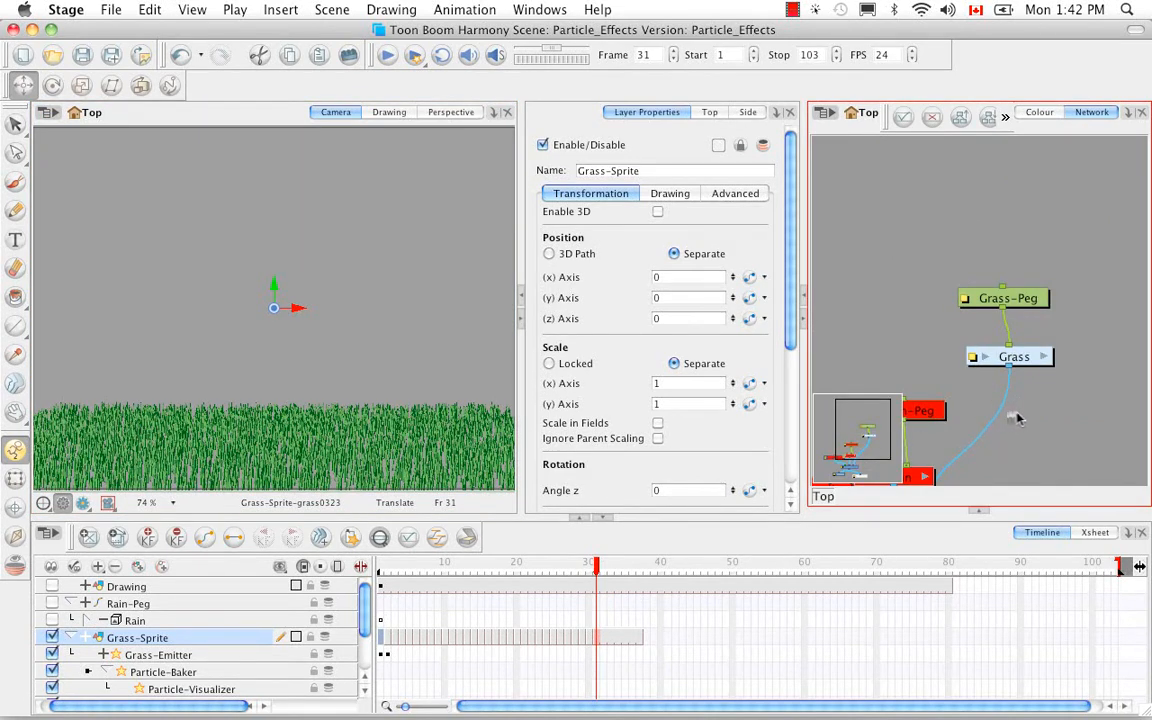
key(space)
mouse_move(996, 458)
mouse_down()
mouse_move(1063, 327)
mouse_move(1063, 350)
mouse_up()
drag(1018, 163, 1094, 273)
key(BackSpace)
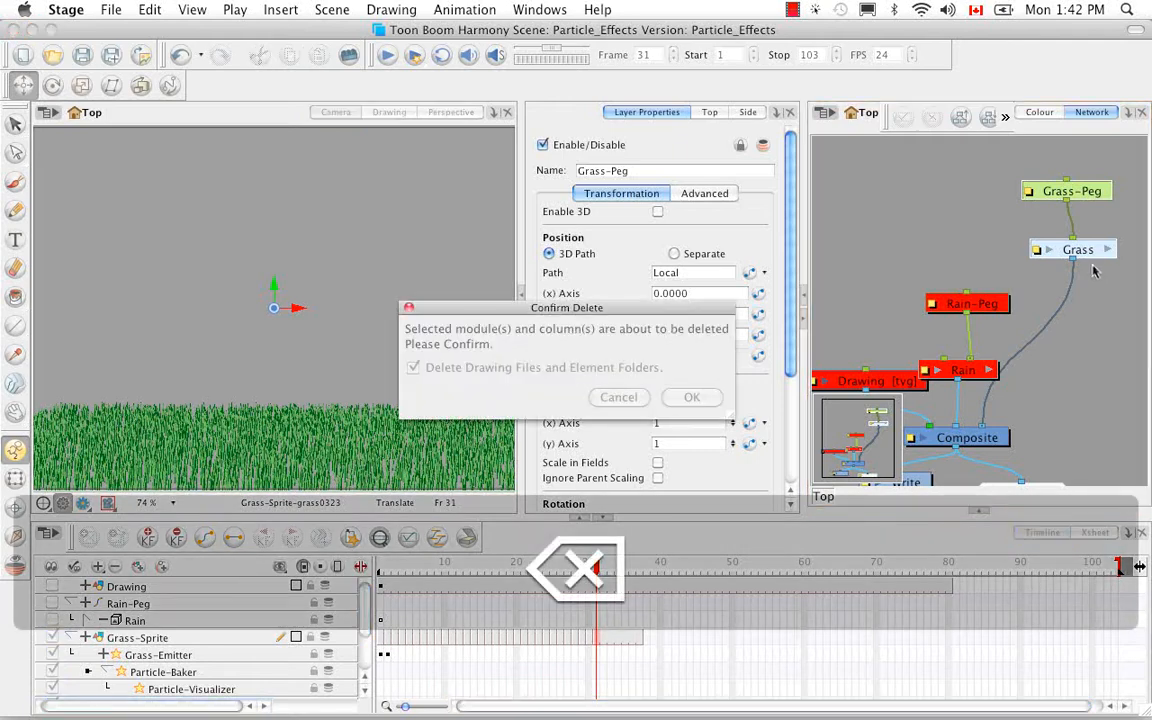
click(700, 397)
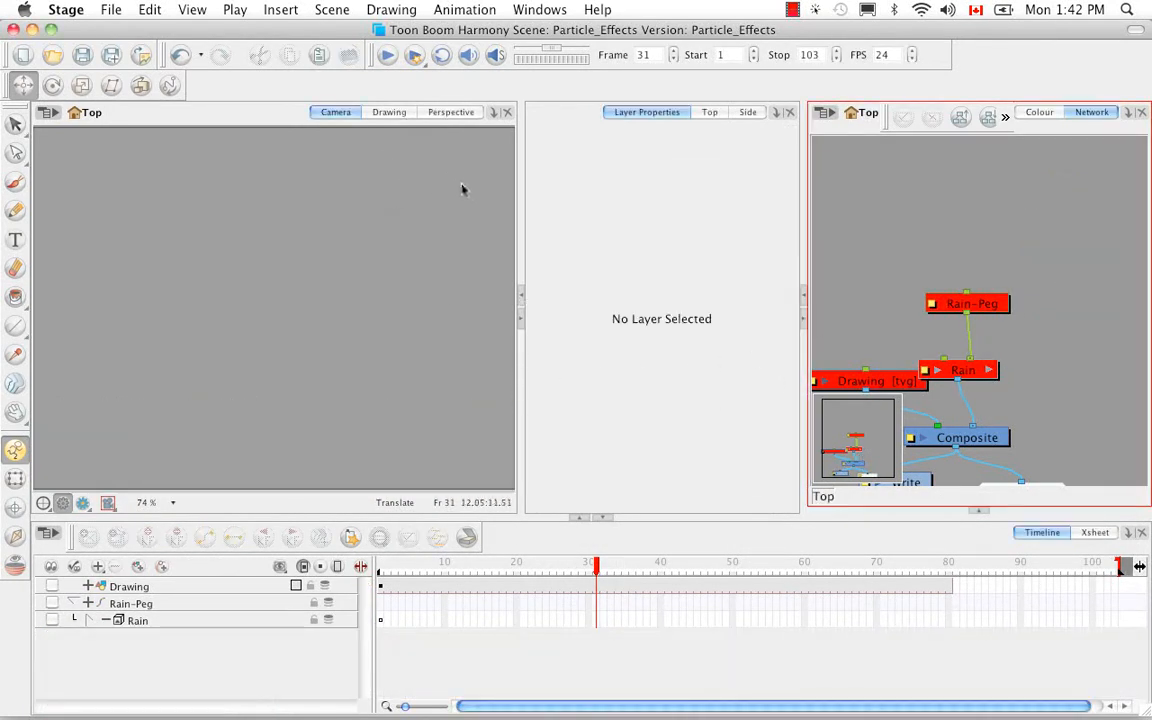
Add the Bees preset from Particle-Examples to the network and connect the Bees group to the Composite.
click(980, 511)
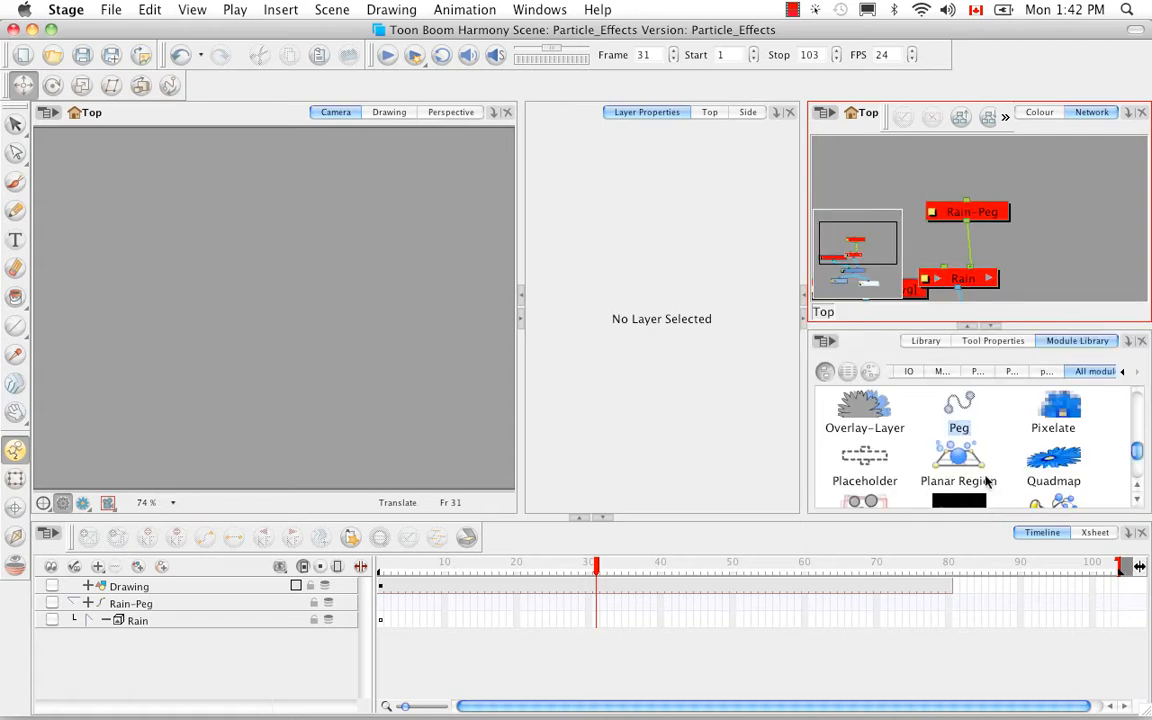
click(1012, 372)
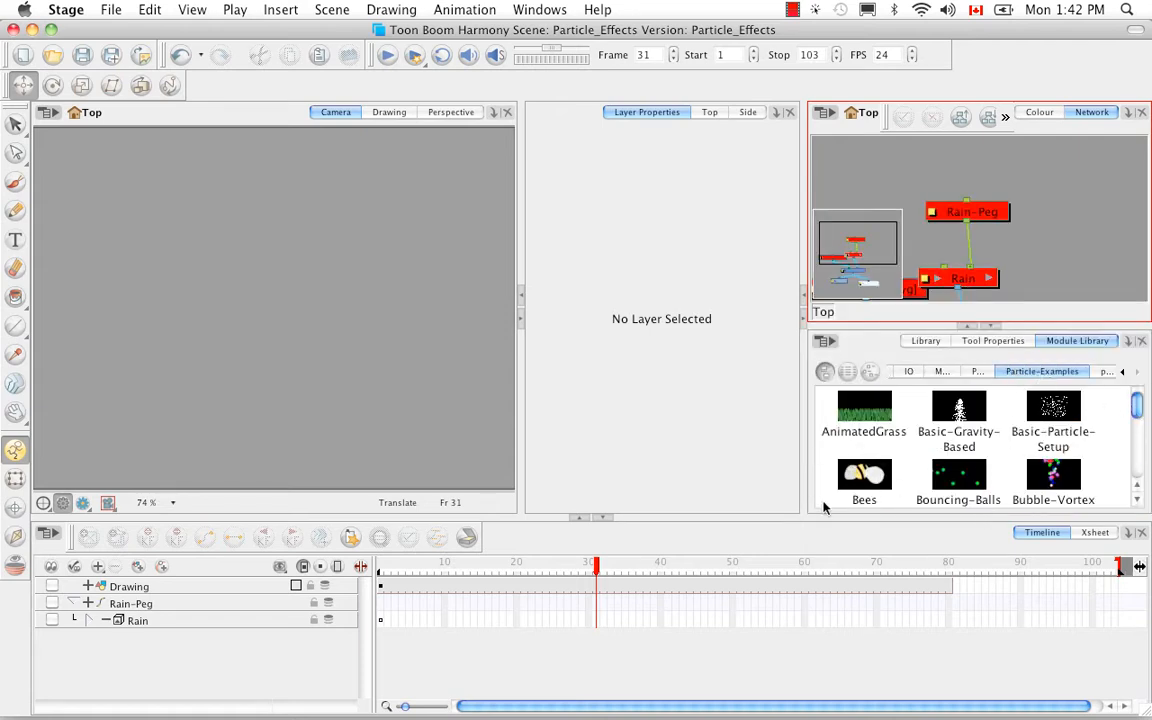
click(864, 478)
drag(1077, 230, 1079, 234)
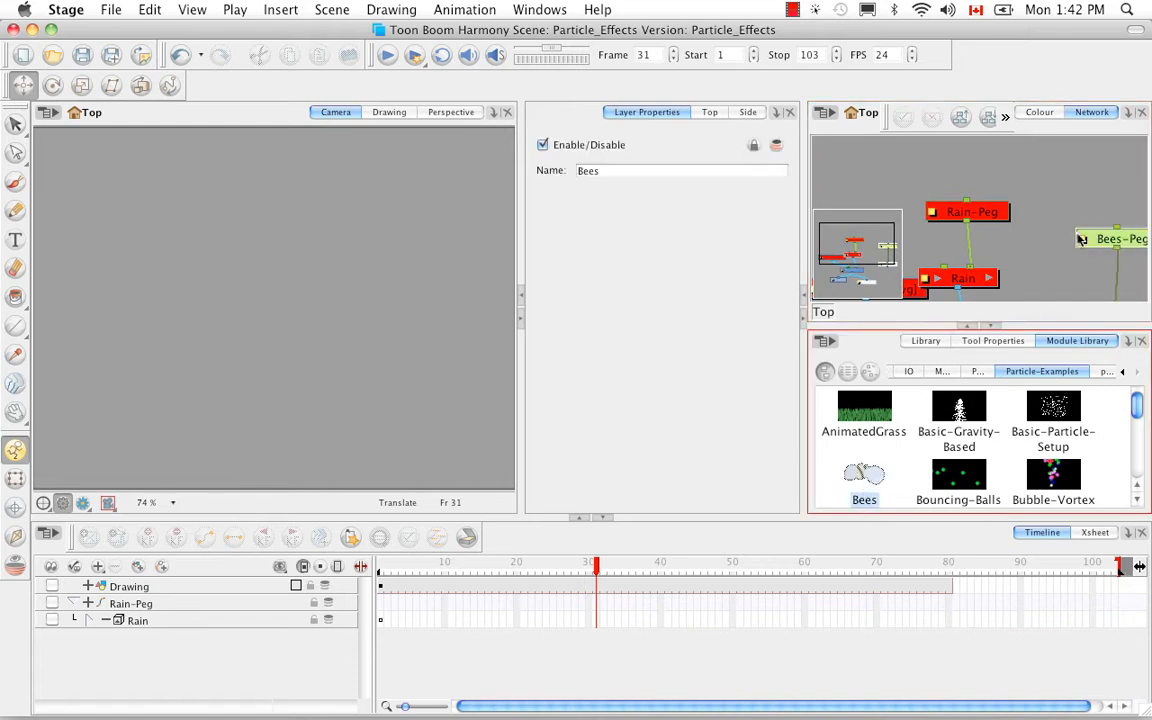
click(992, 327)
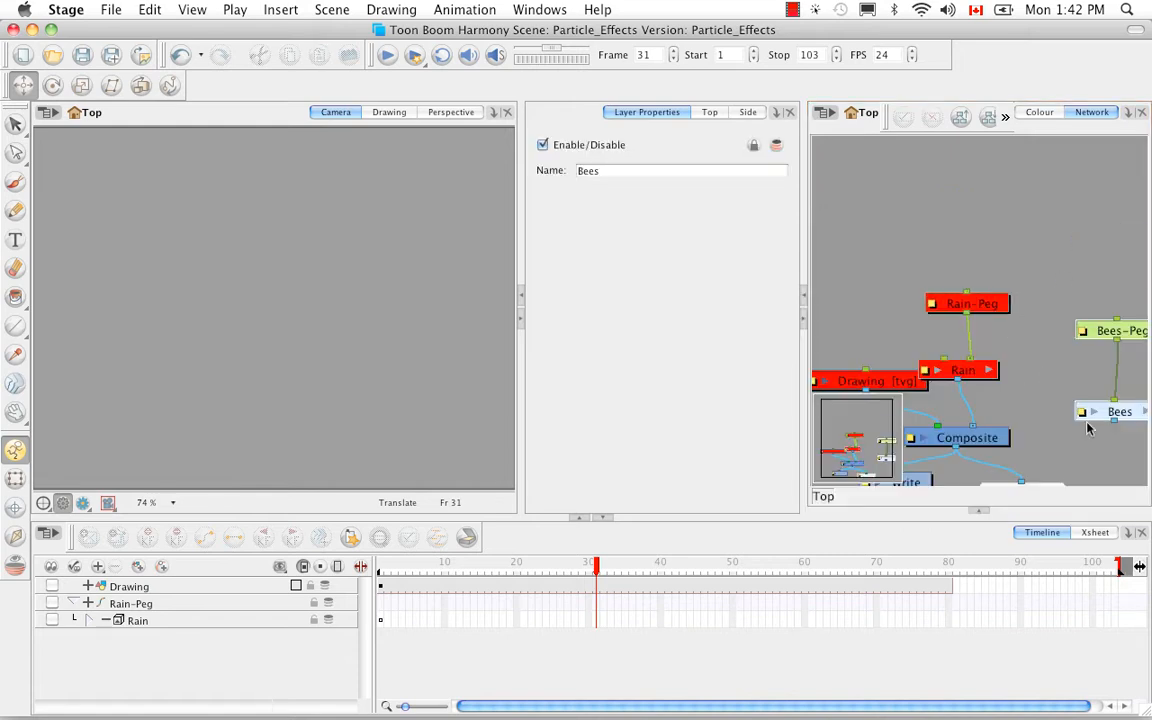
drag(1113, 422, 1079, 339)
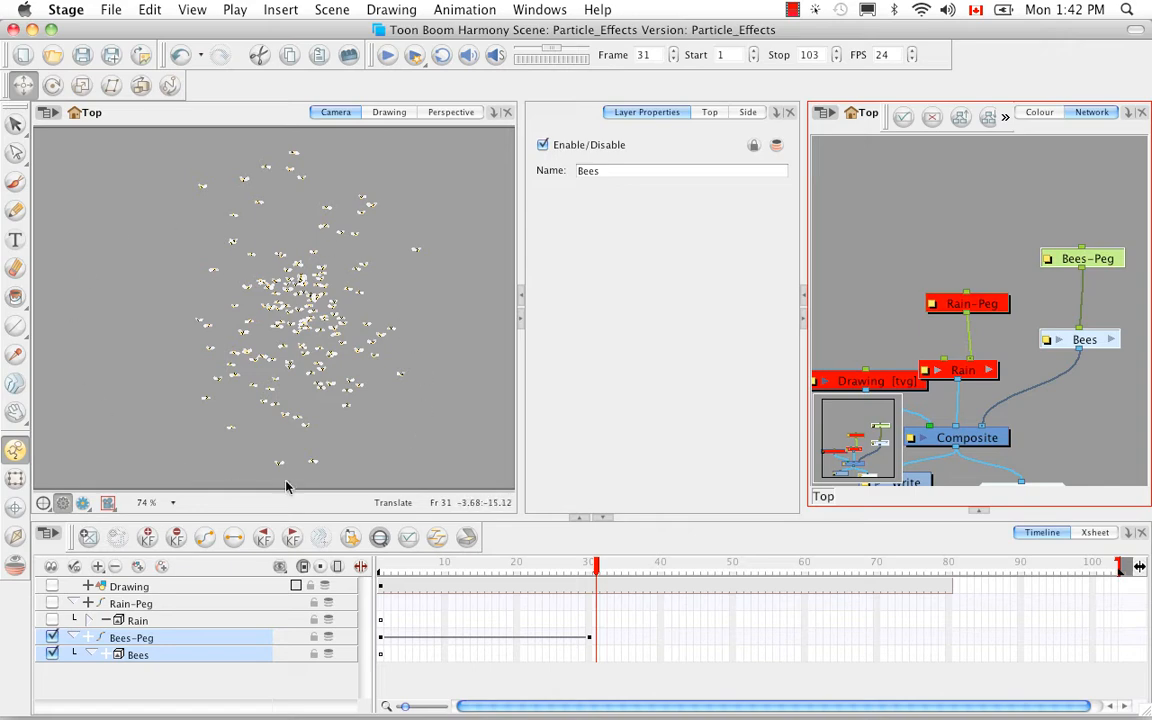
Open the Bees group and examine its whole module chain from Multi-Port-In to Multi-Port-Out.
click(1111, 340)
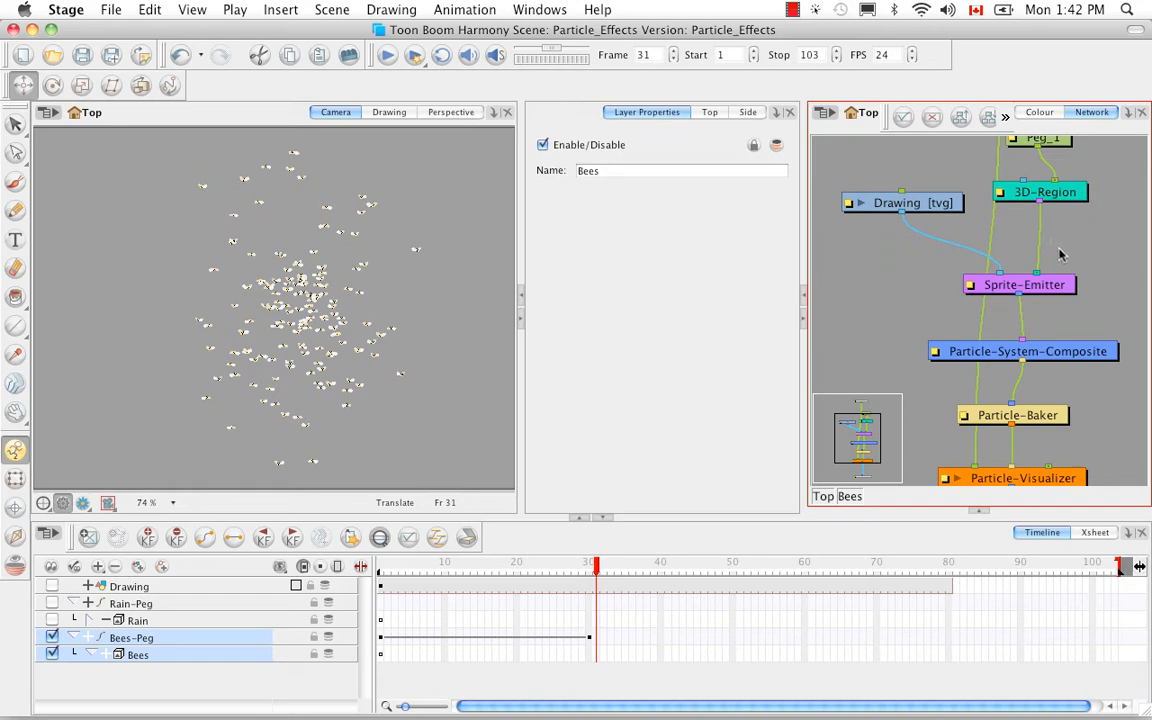
click(1093, 280)
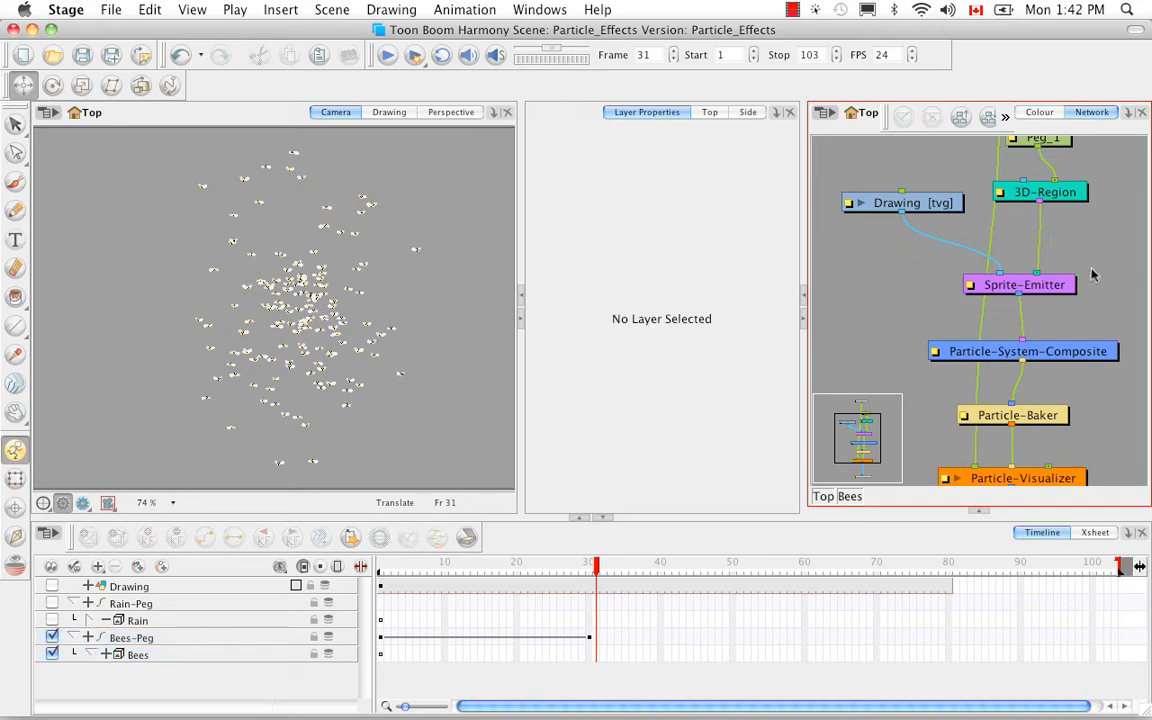
key(1)
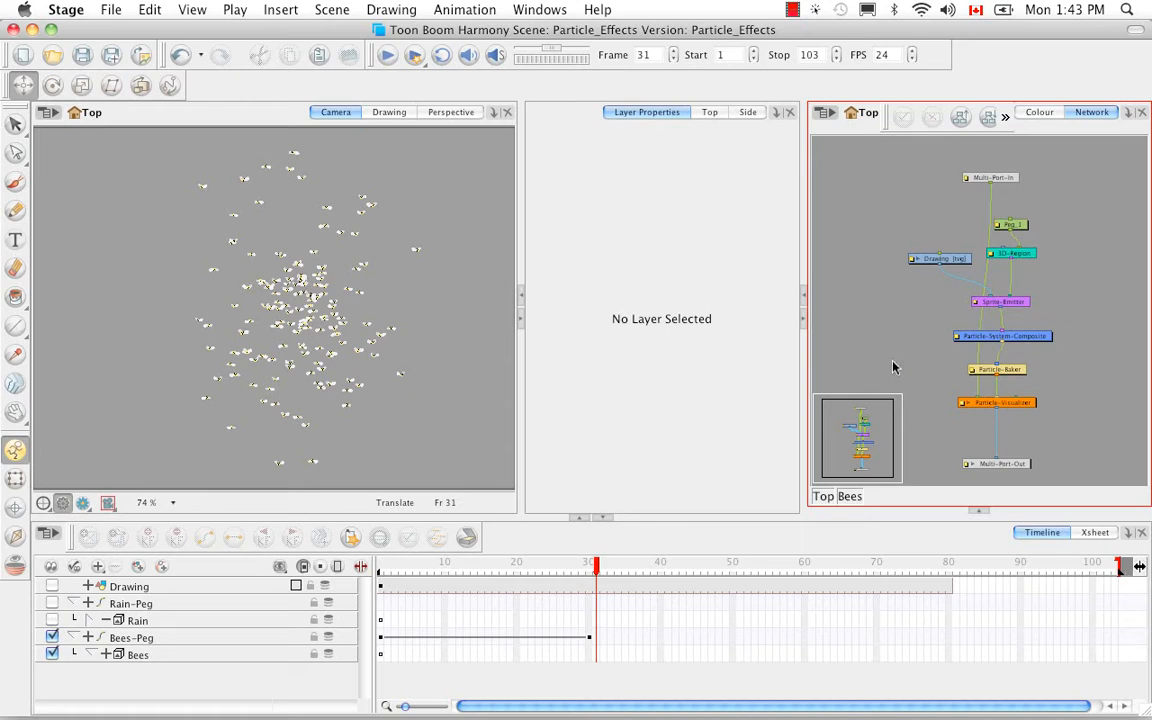
Expand the Bees group in the timeline and scrub the bee swarm back through frame 12 to frame 1.
click(106, 655)
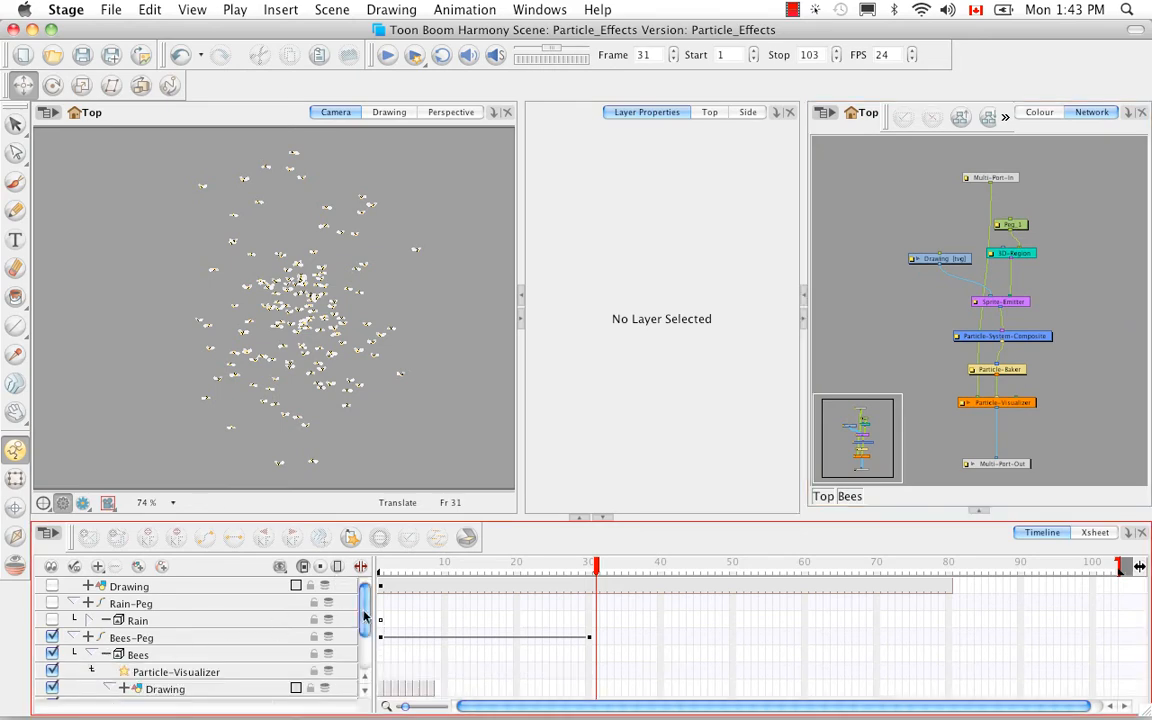
scroll(363, 617, down, 1)
drag(597, 567, 460, 565)
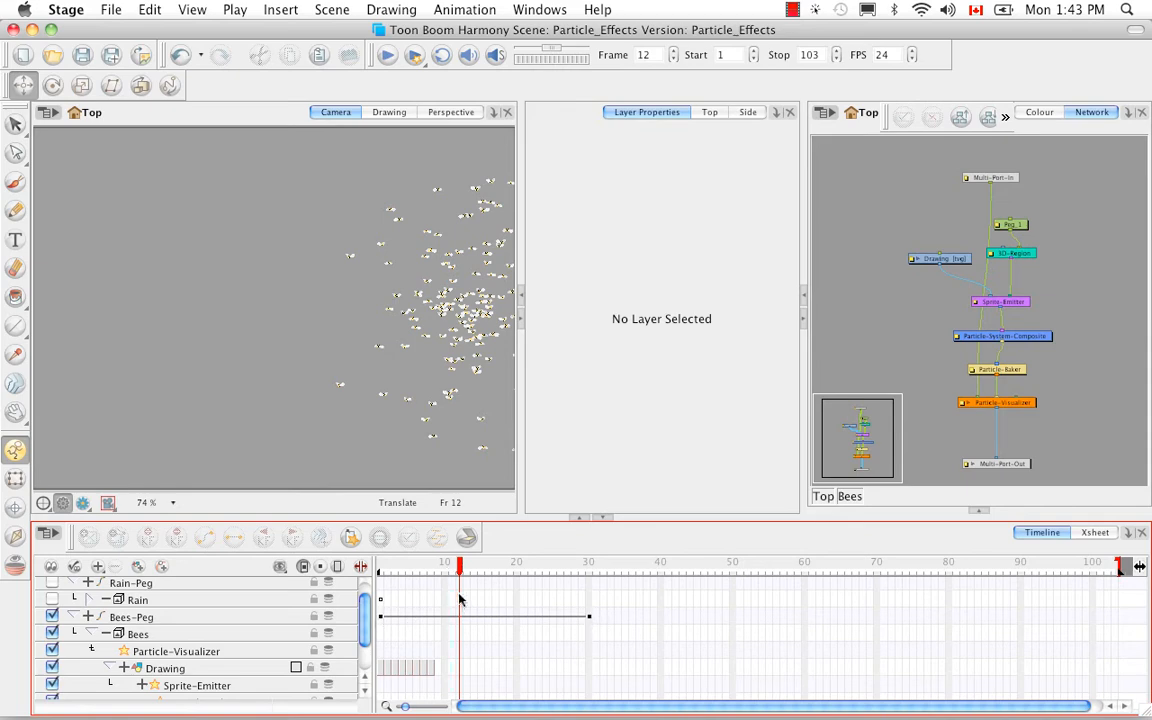
click(415, 567)
drag(415, 567, 378, 566)
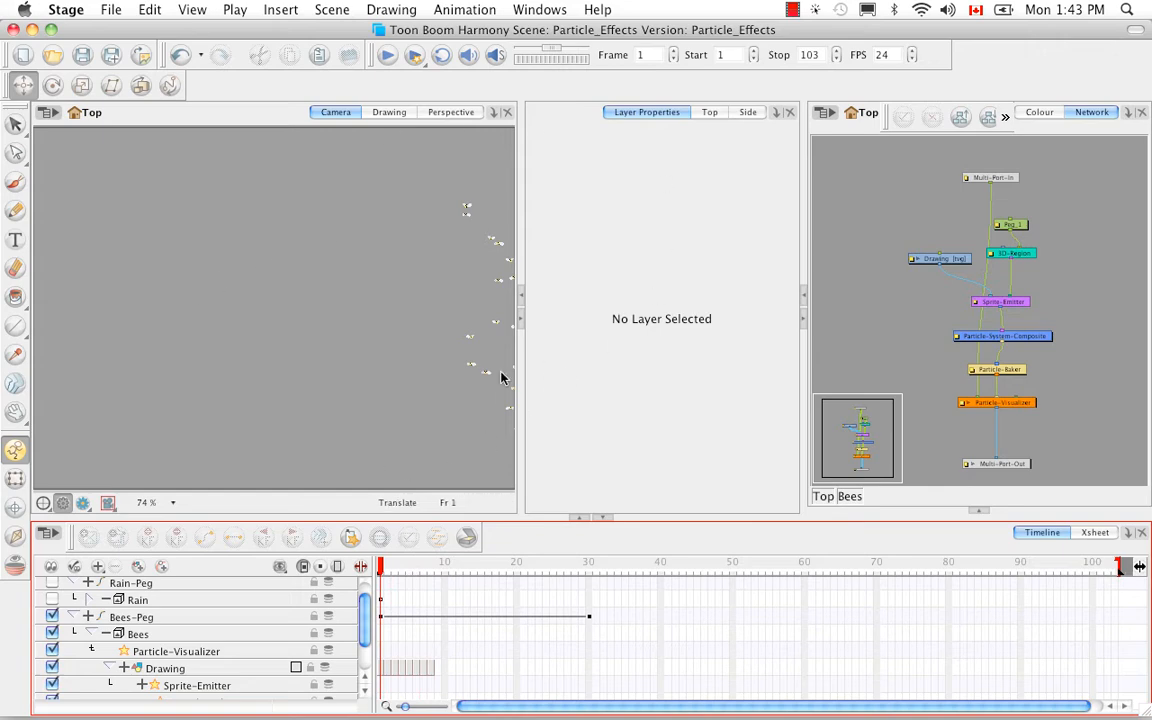
Open the Bees group's first drawing in the Drawing view and zoom out to show the bee above the grid.
click(385, 670)
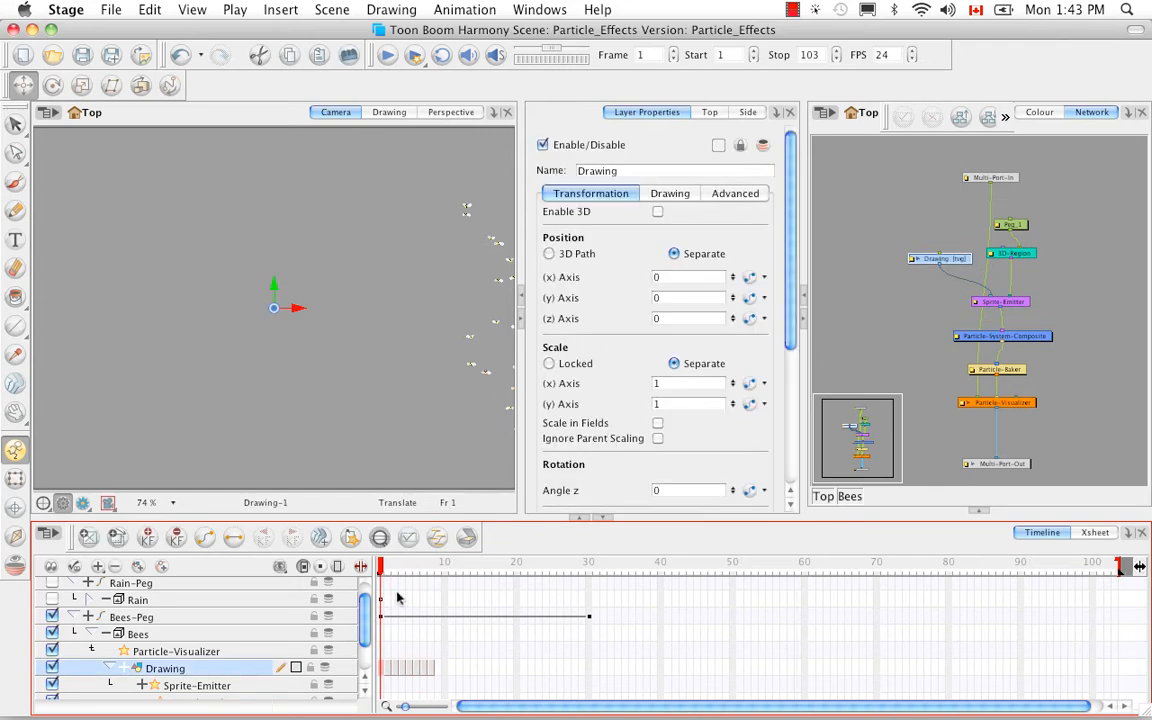
click(389, 114)
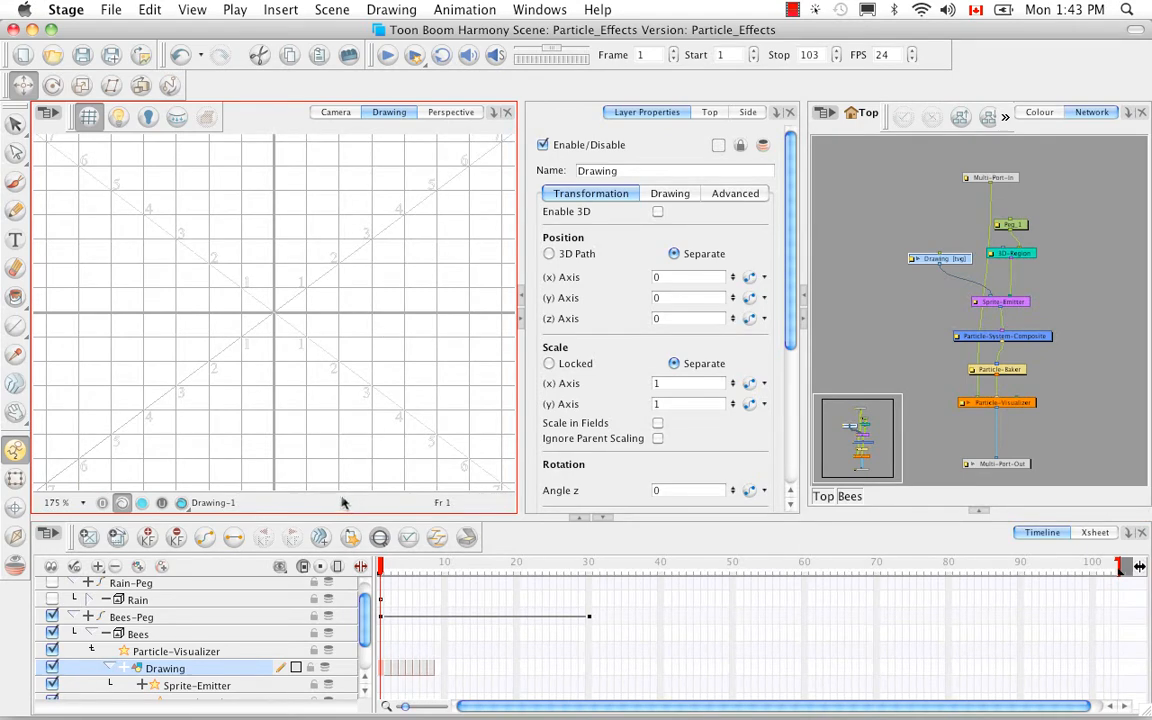
key(shift+m)
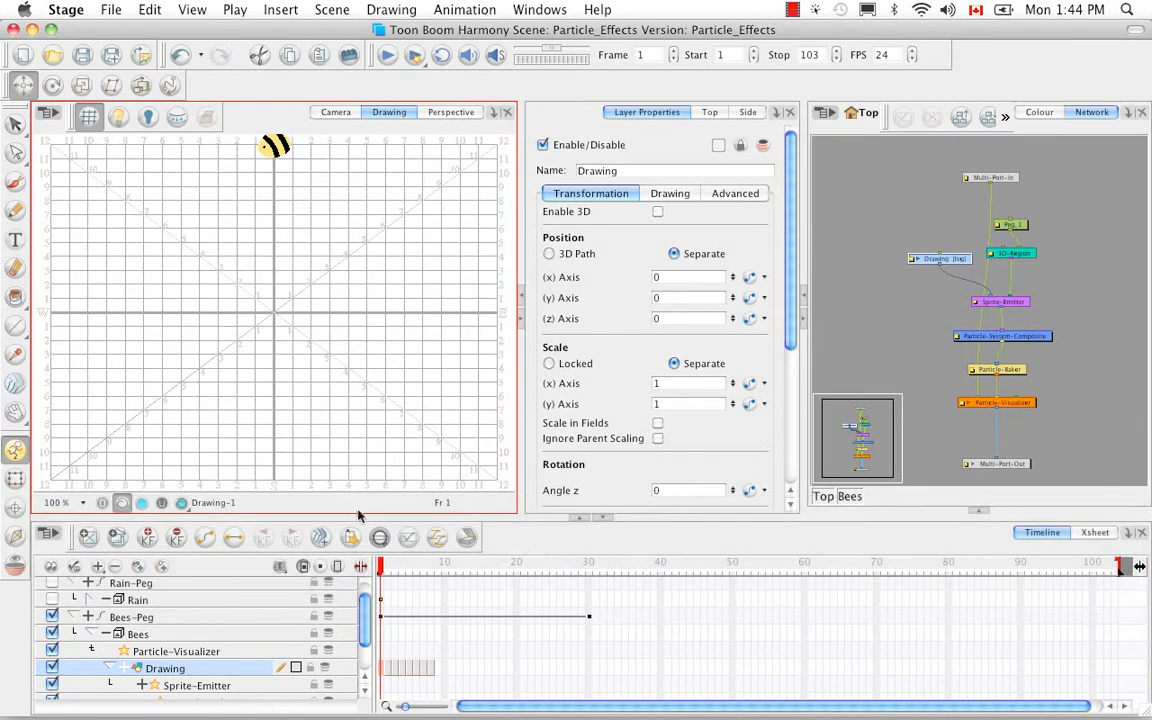
key(1)
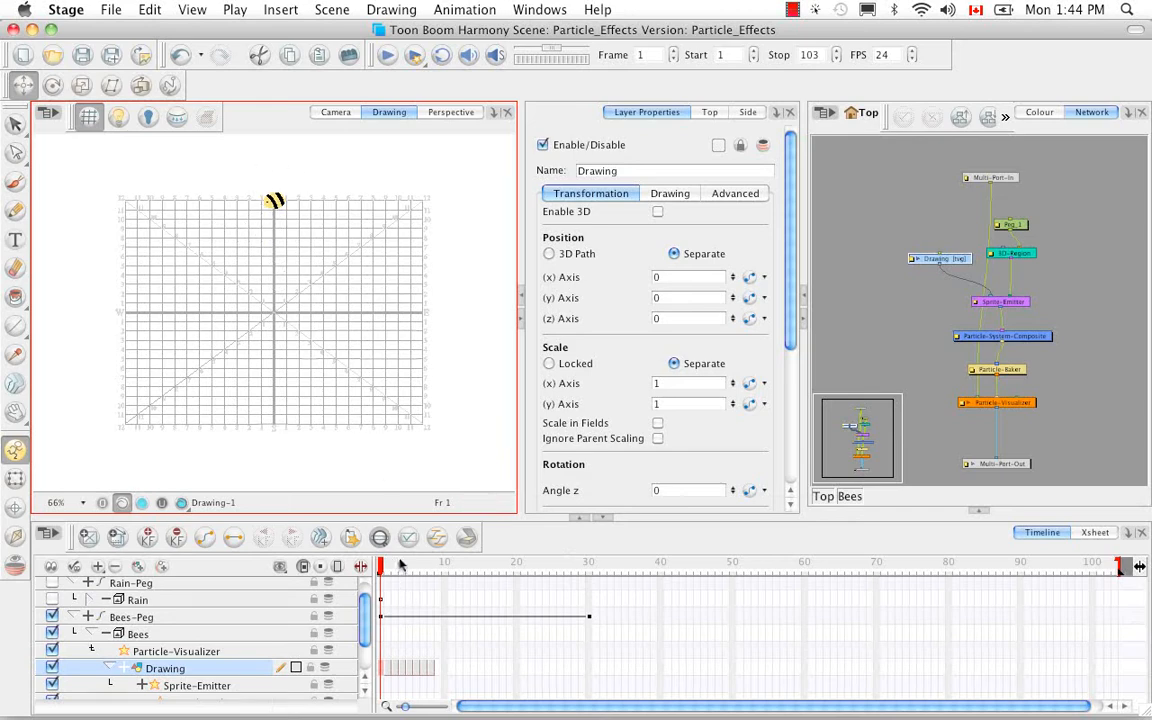
Step through the bee drawings from frame 1 to frame 8, and scrub the swarm to frame 30 in the Camera view.
key(g)
key(g)
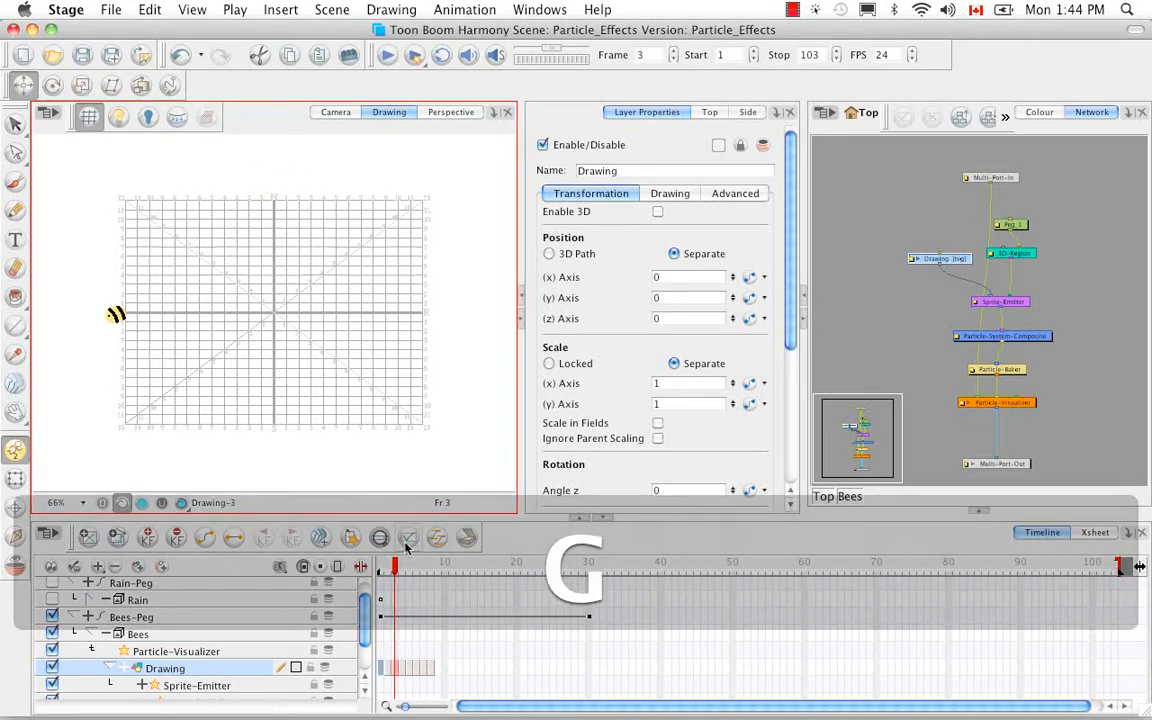
key(g)
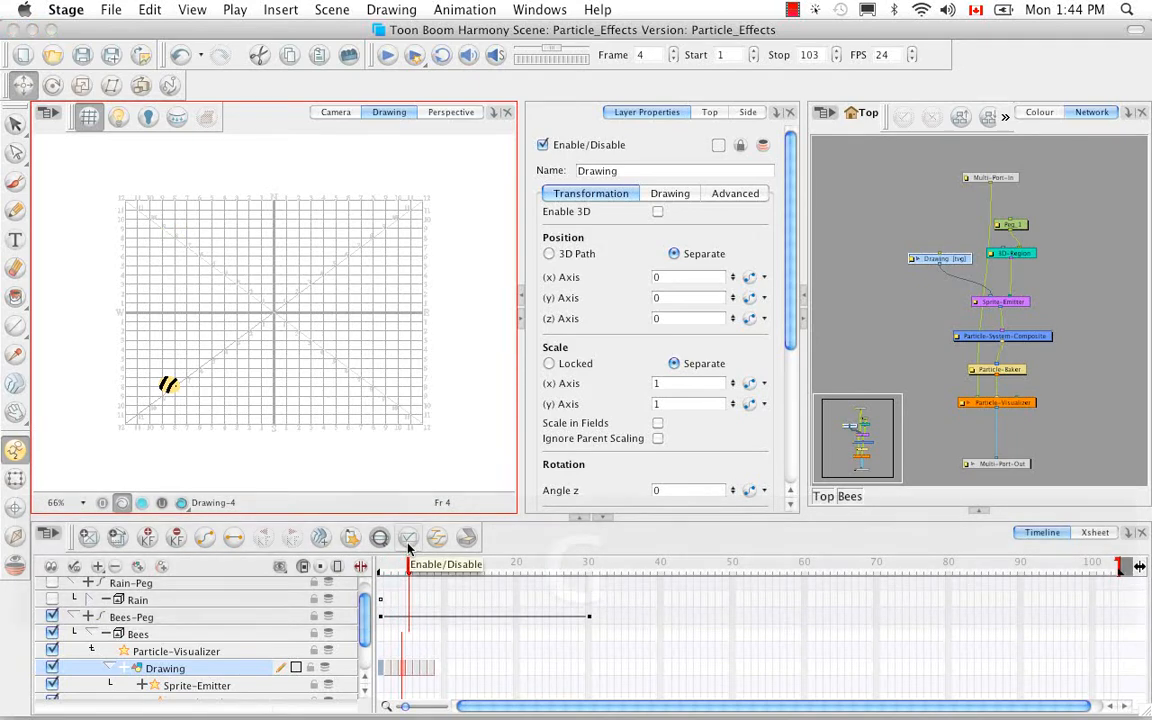
key(g)
key(g)
key(g)
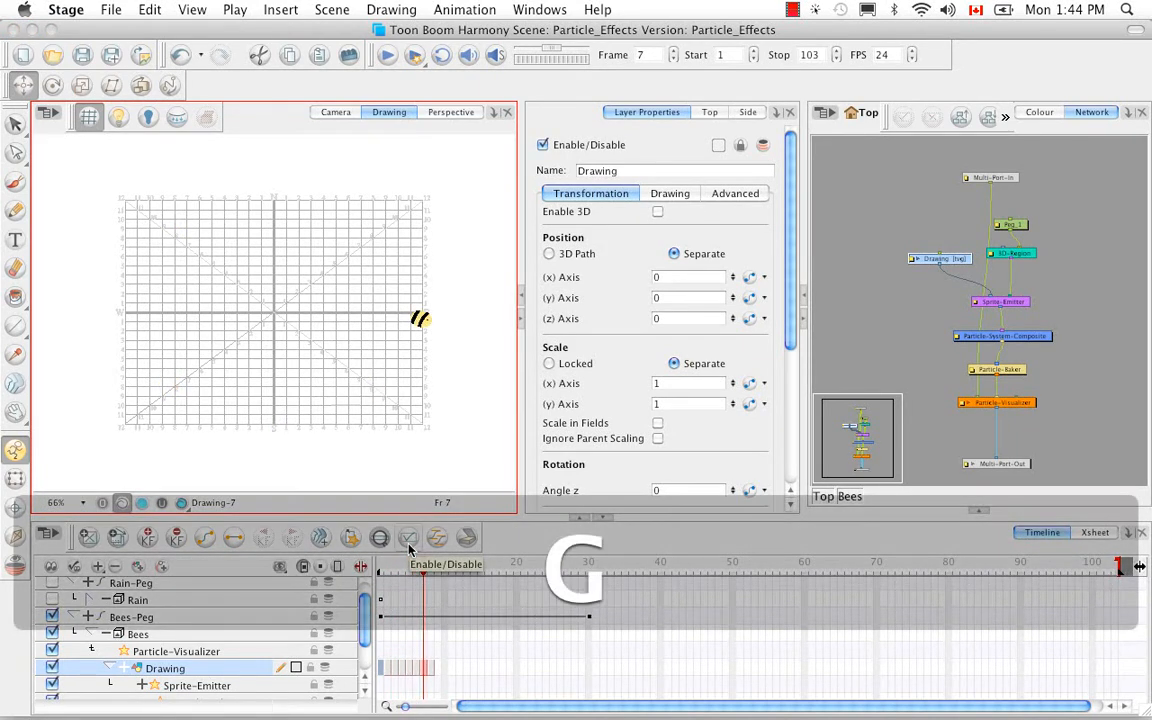
key(g)
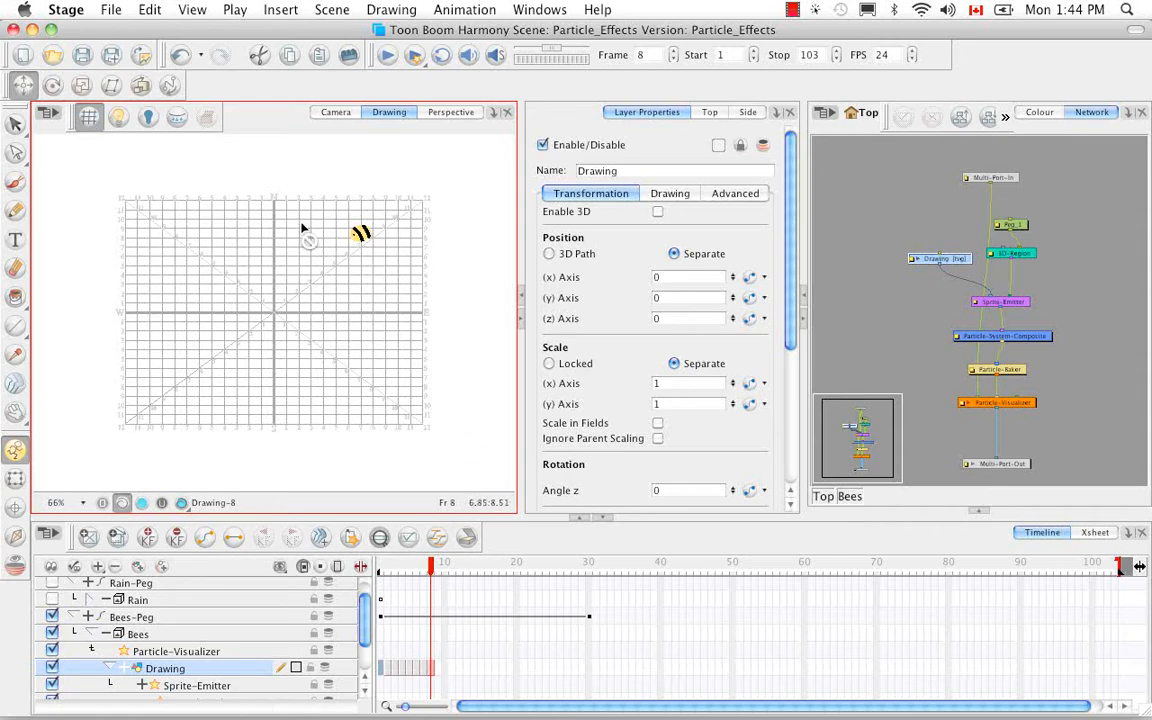
click(336, 113)
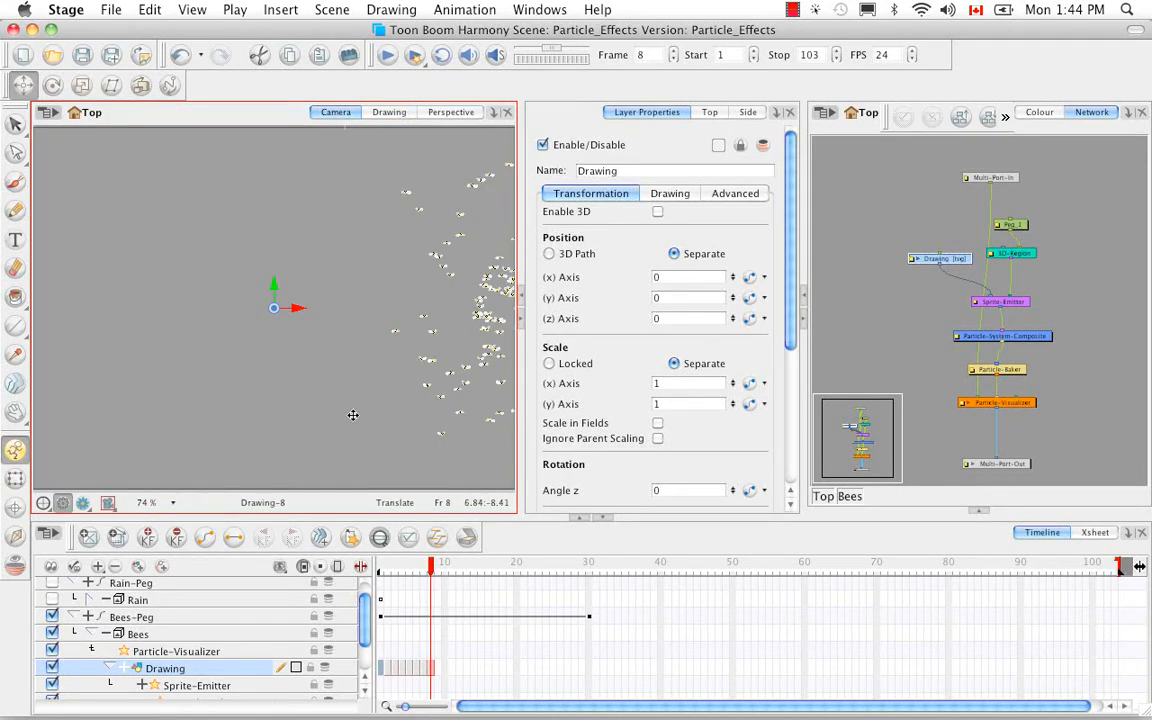
drag(390, 567, 589, 563)
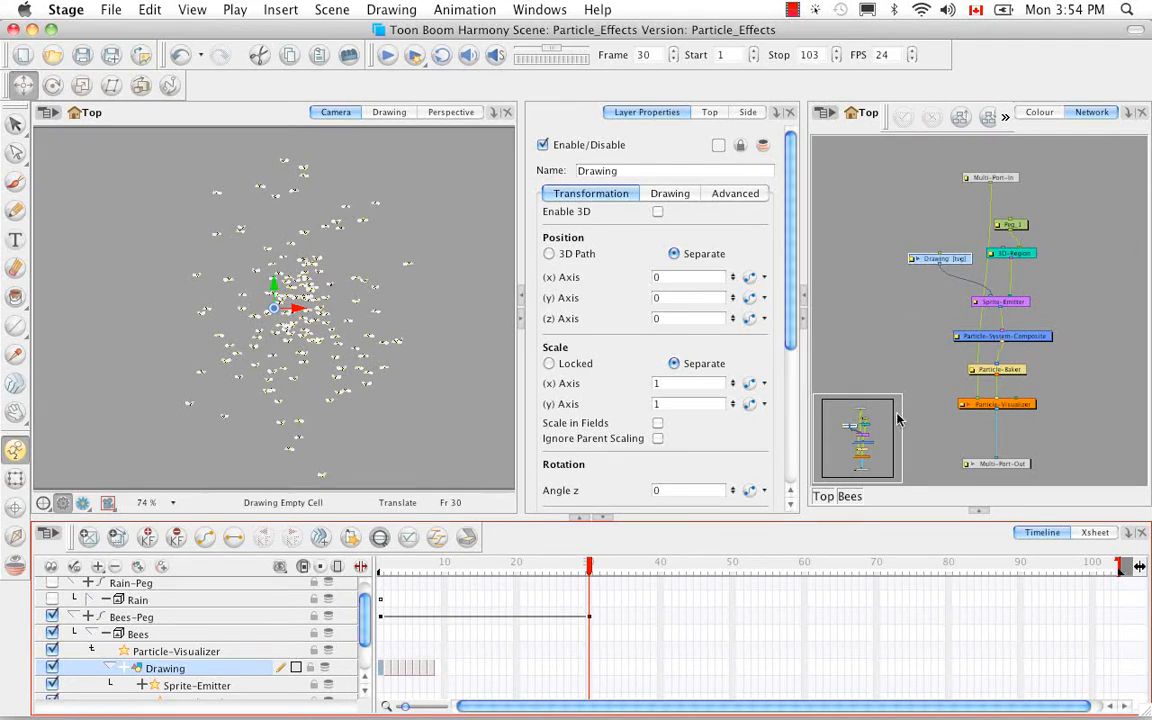
Examine the Generation and Rendering properties of the Sprite-Emitter module in the Bees group.
click(1004, 303)
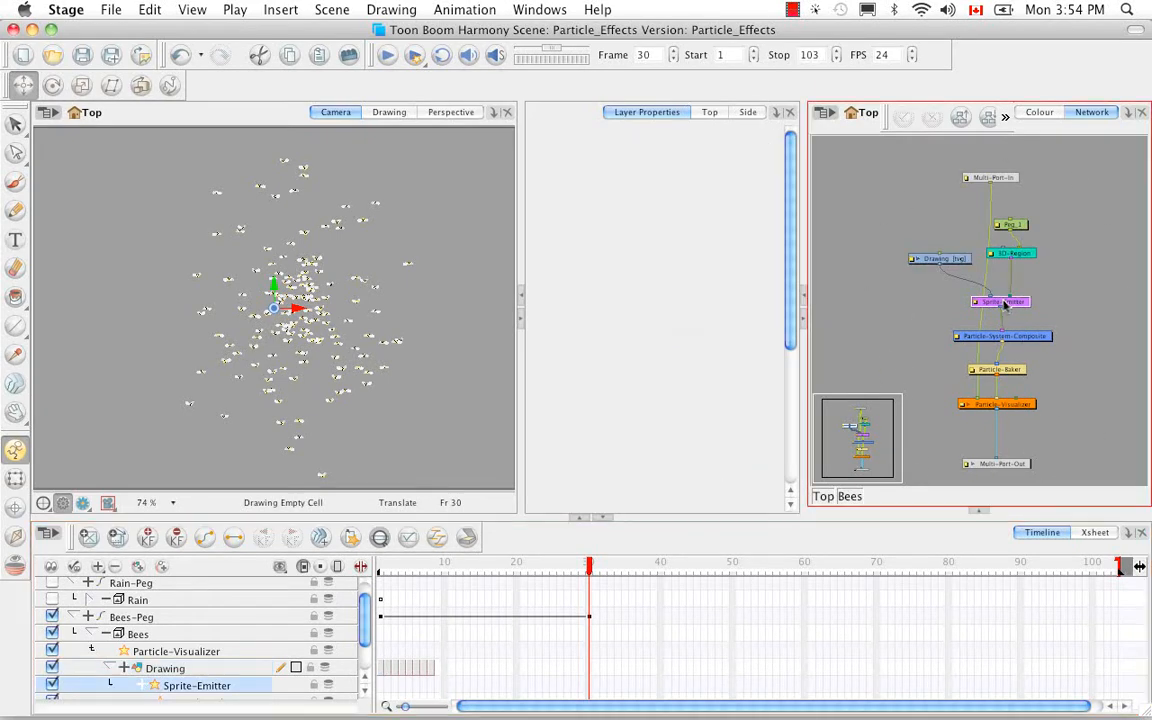
double_click(975, 308)
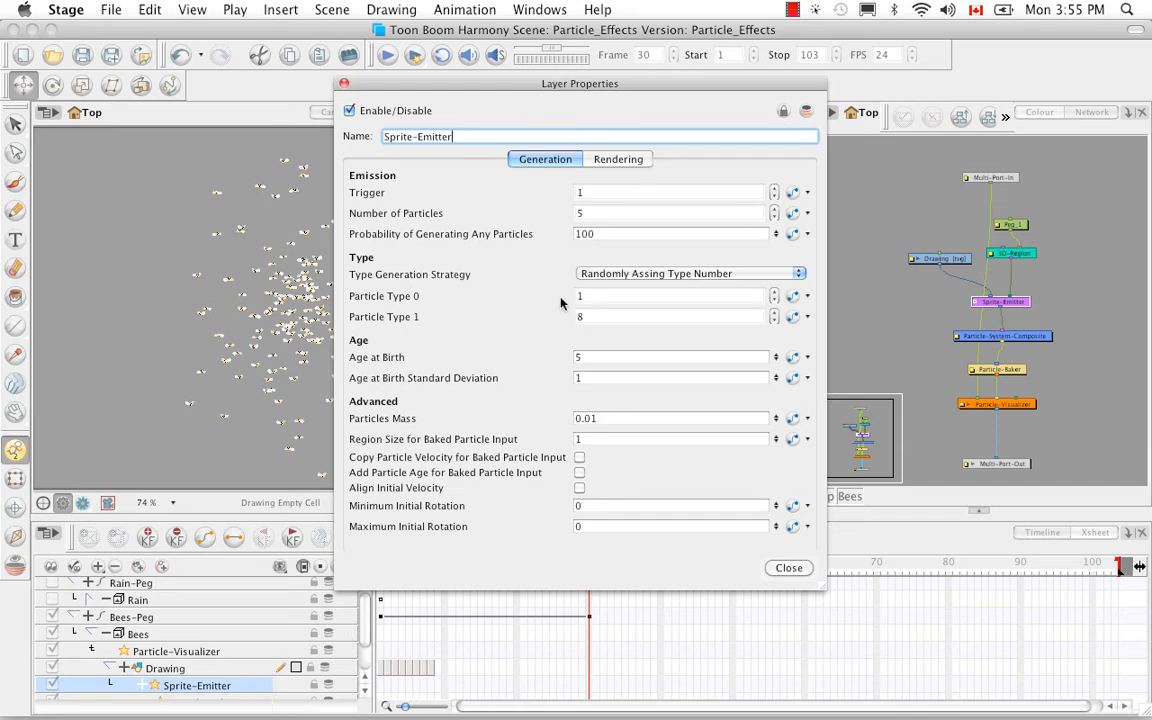
click(615, 164)
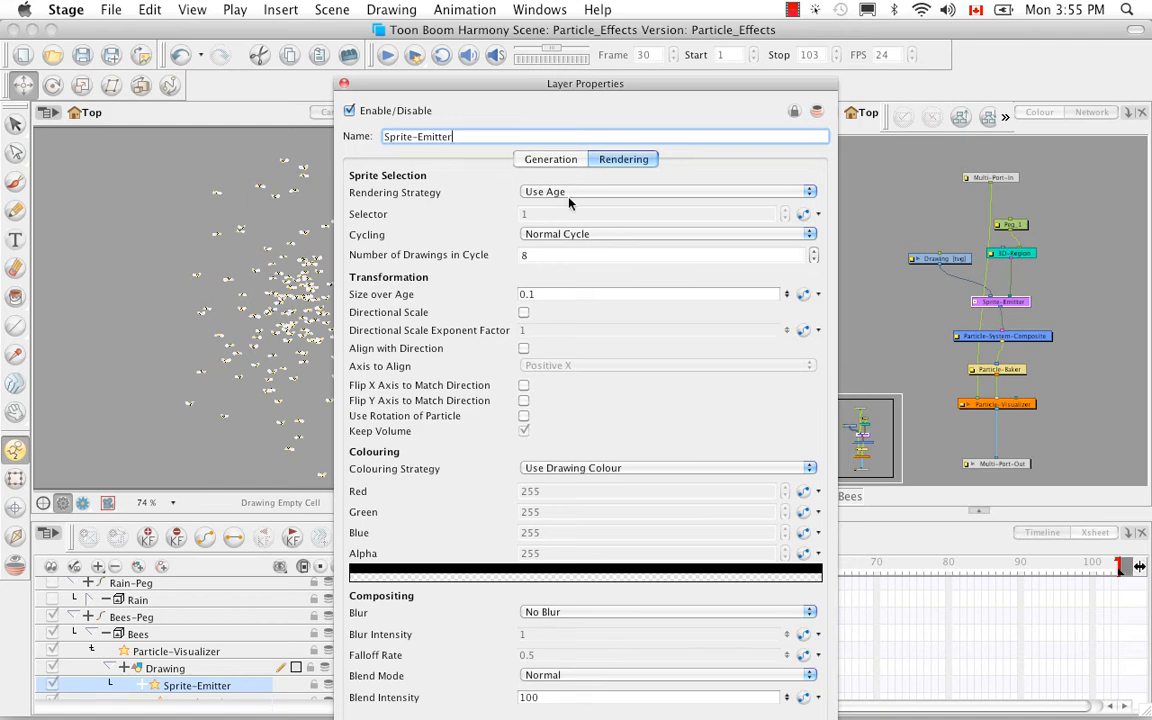
click(343, 83)
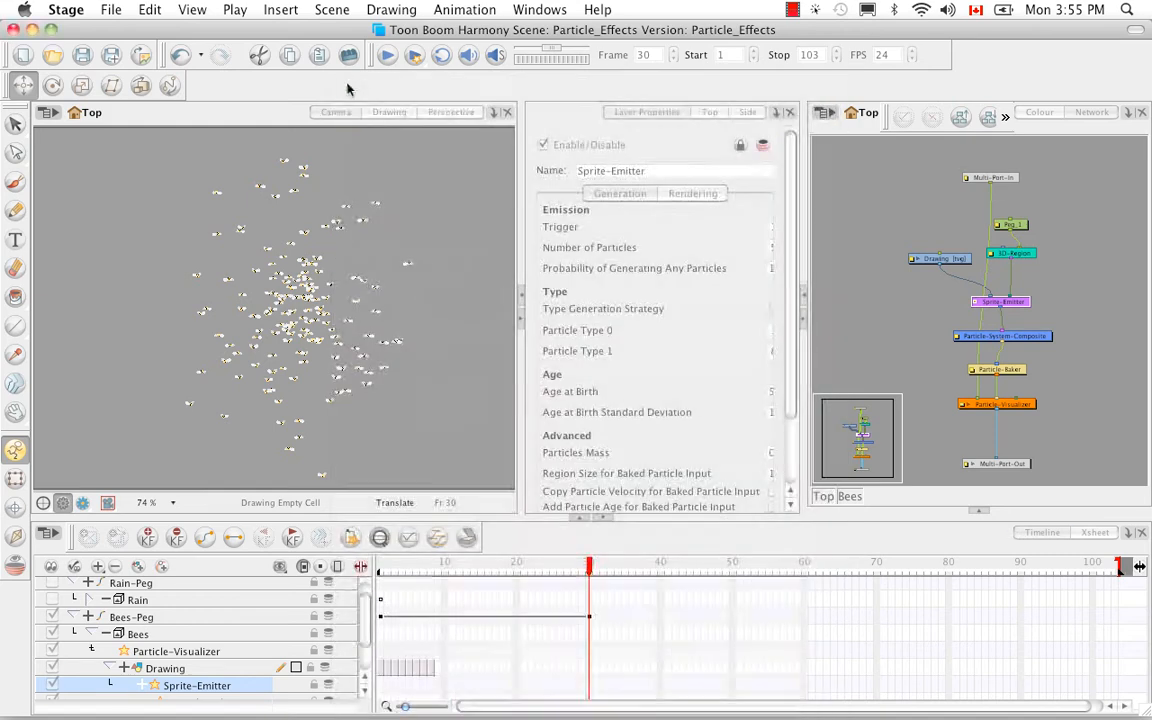
Show the Particle-Baker's properties and scrub the bee swarm to frame 32 and back to frame 25.
click(993, 371)
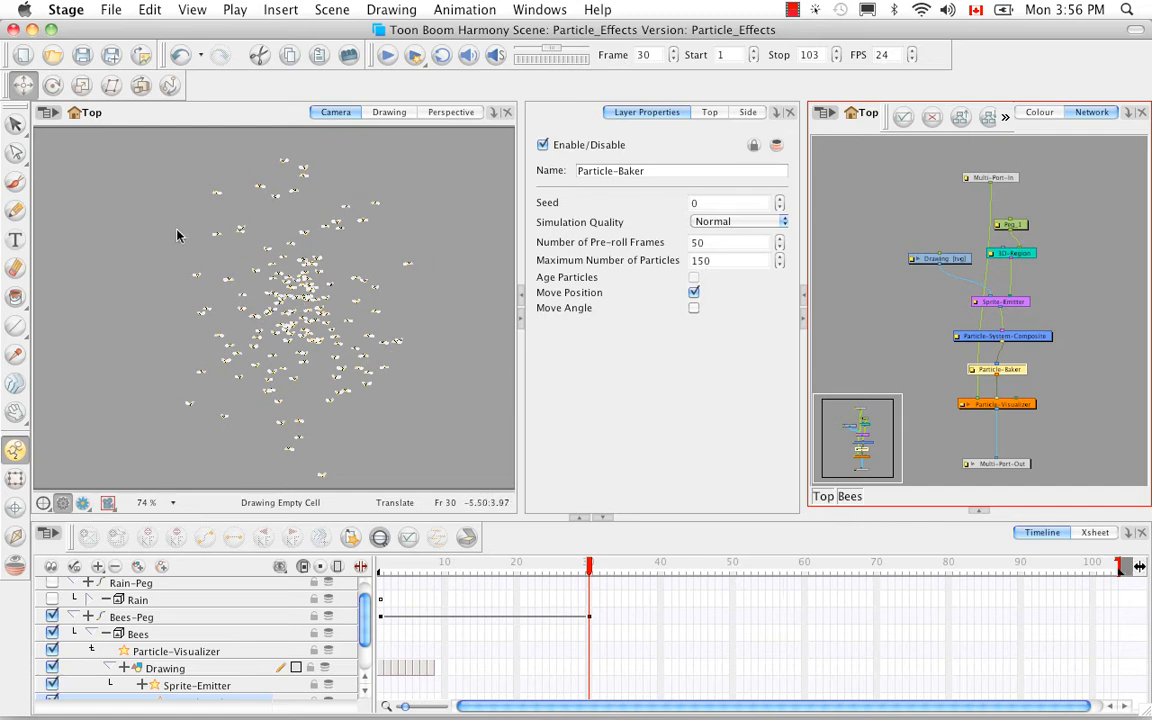
drag(380, 567, 603, 577)
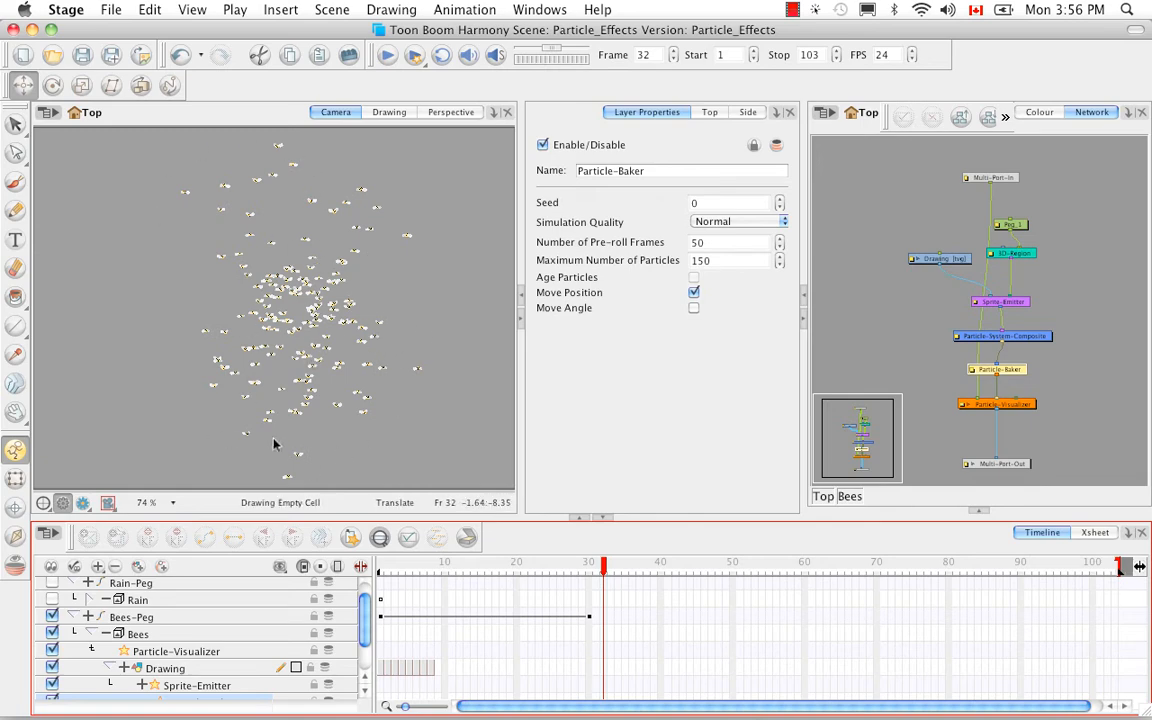
drag(604, 570, 553, 566)
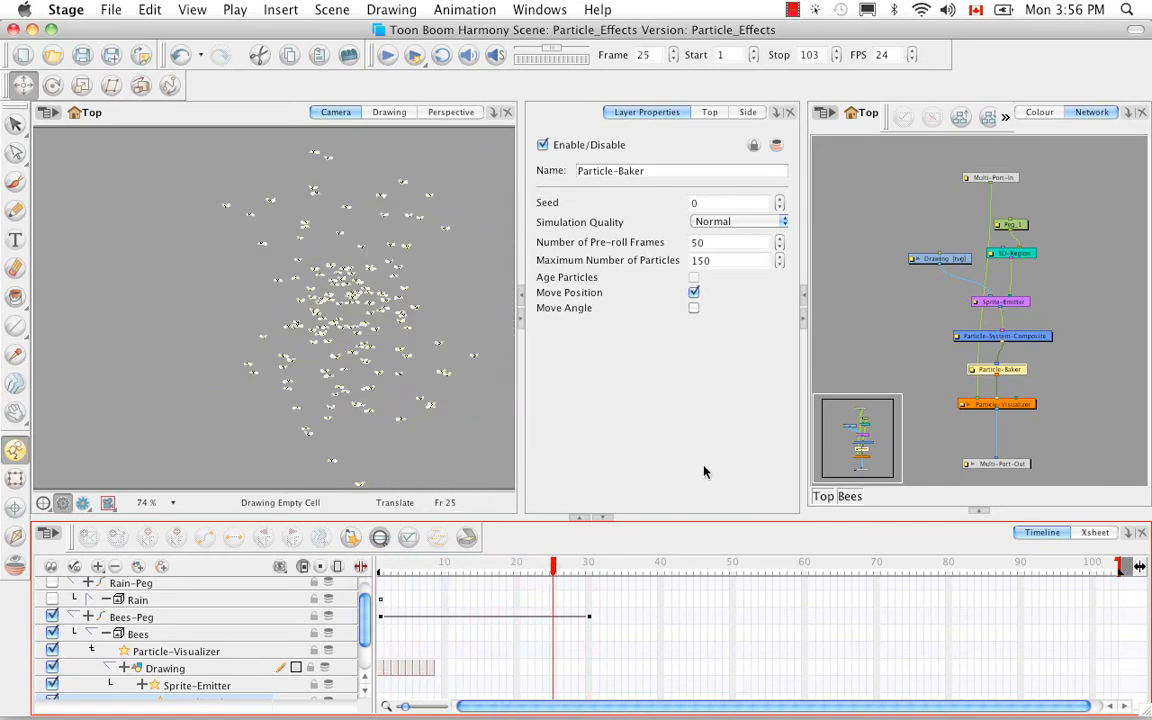
Display the control of the Bees group's 3D-Region and rotate around the sphere in the Perspective view.
click(1020, 254)
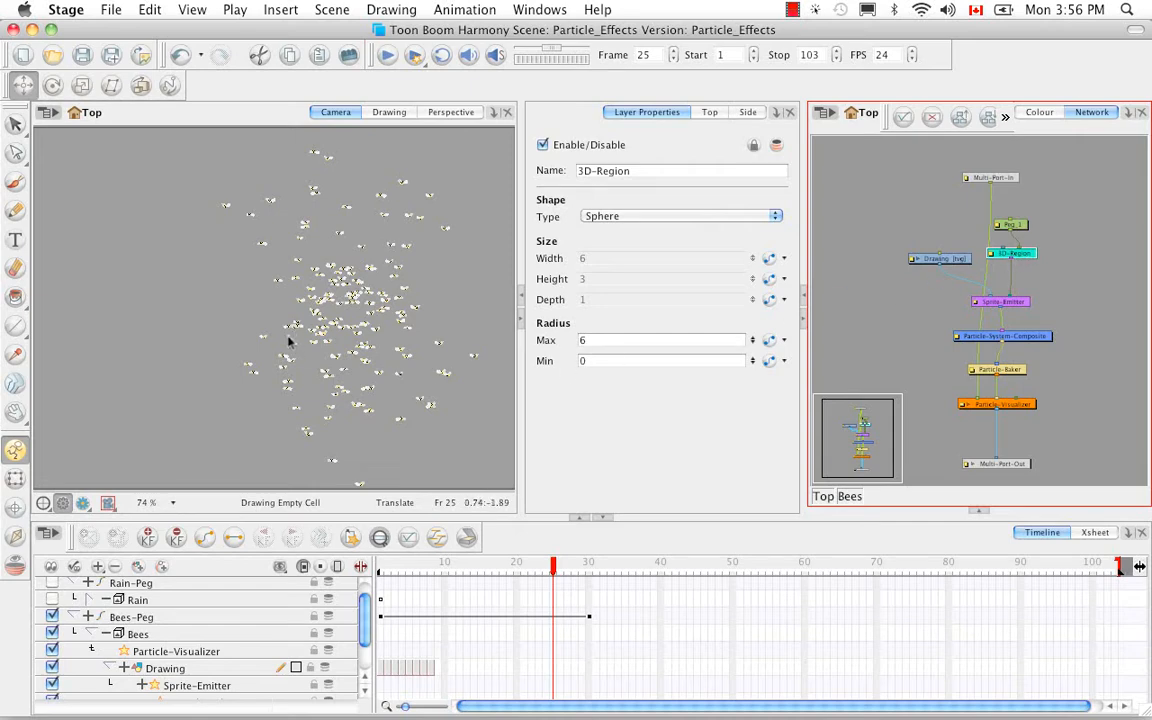
key(super+F11)
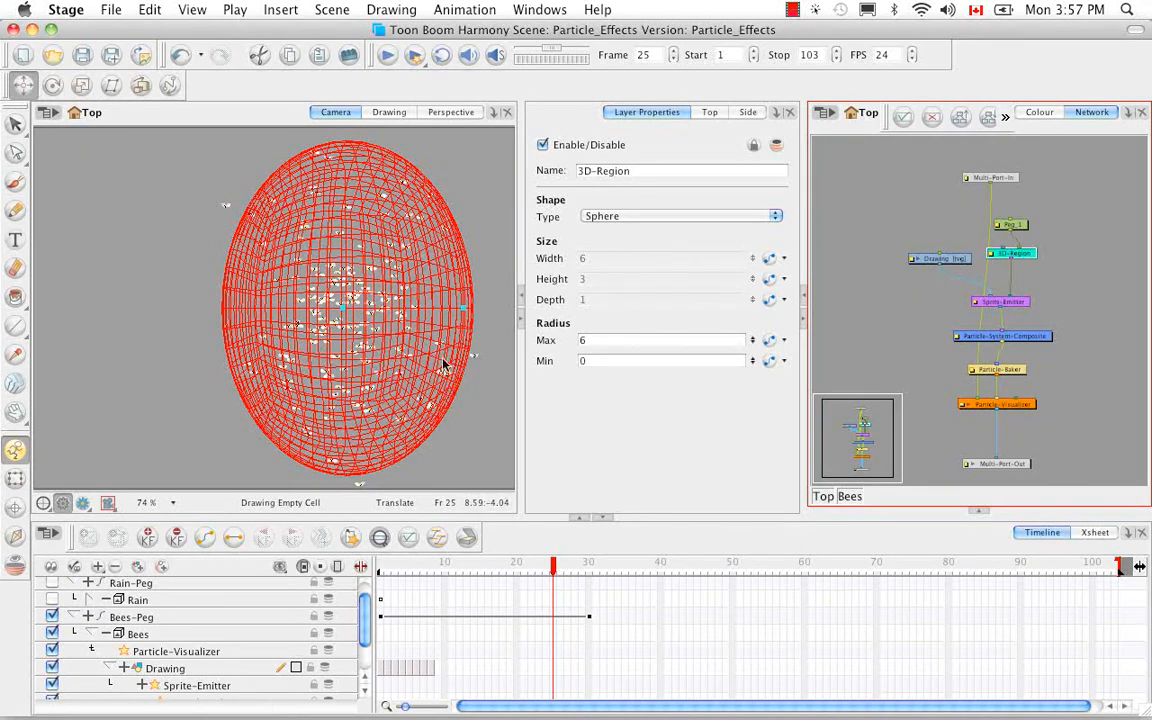
click(437, 114)
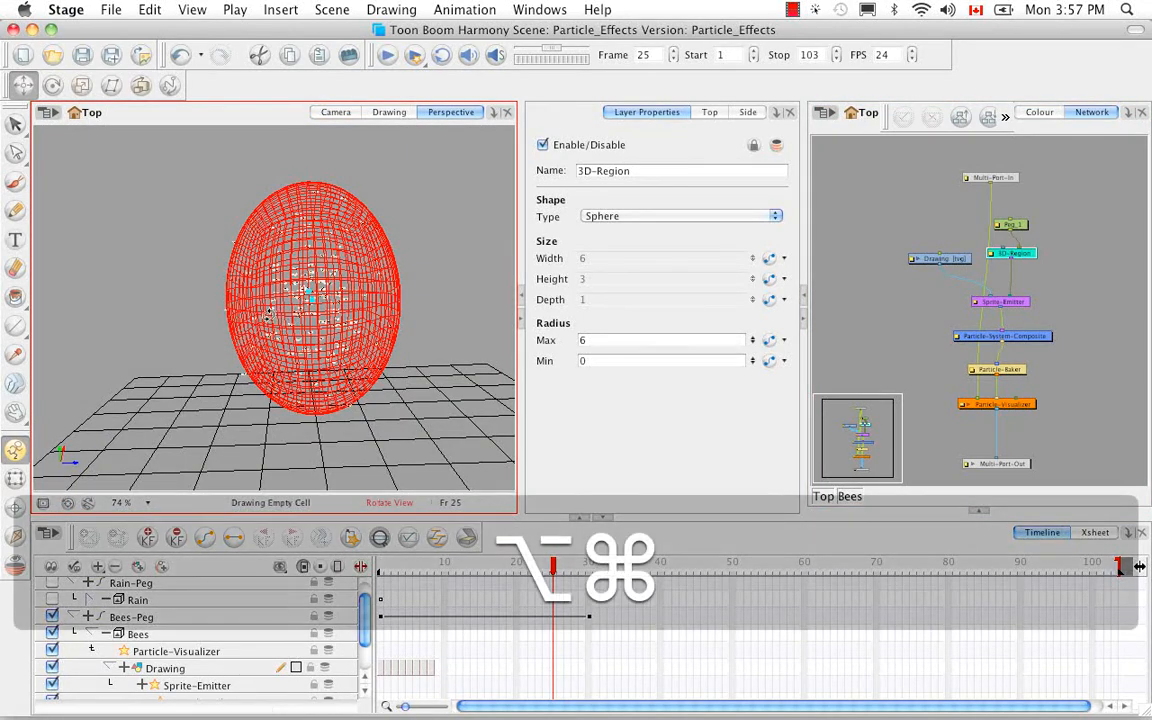
drag(268, 311, 150, 300)
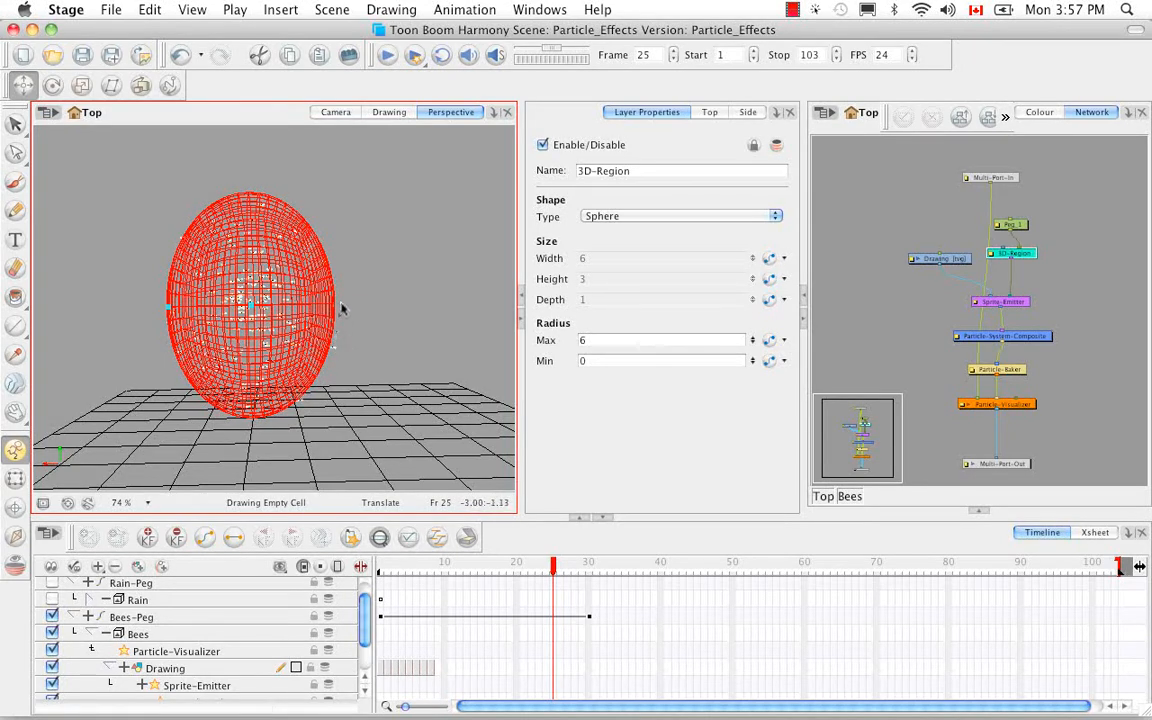
Hide all controls in the Camera view and scrub the bee swarm to frame 30.
click(346, 114)
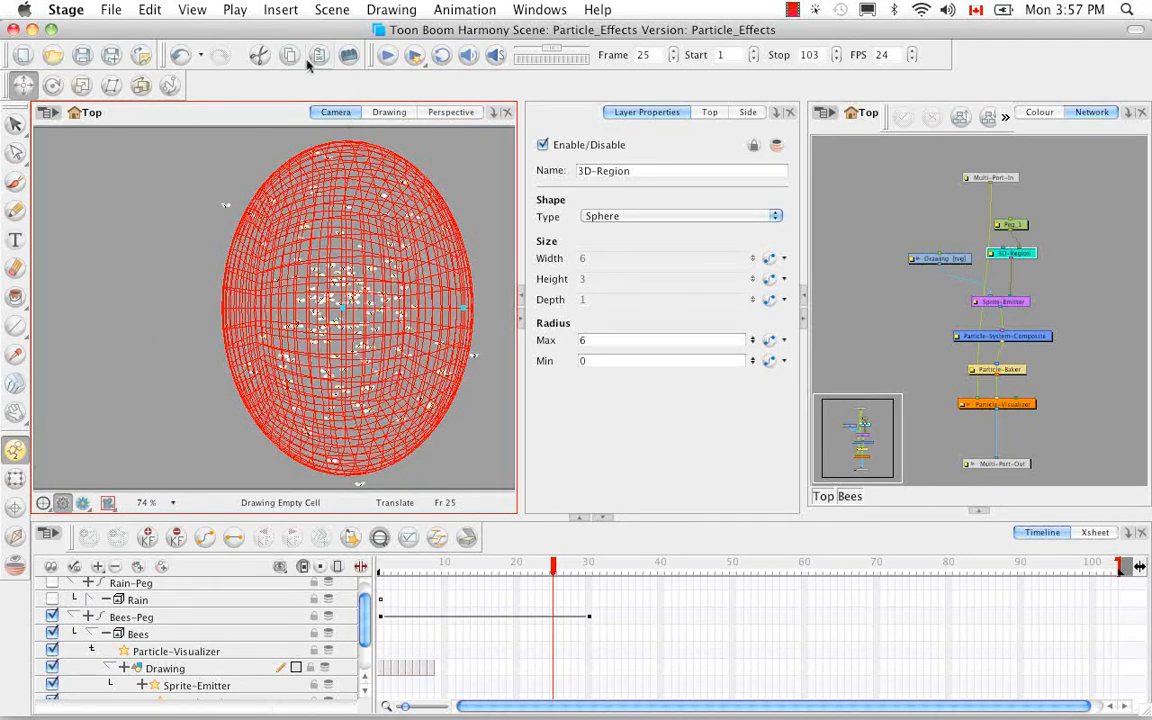
click(188, 10)
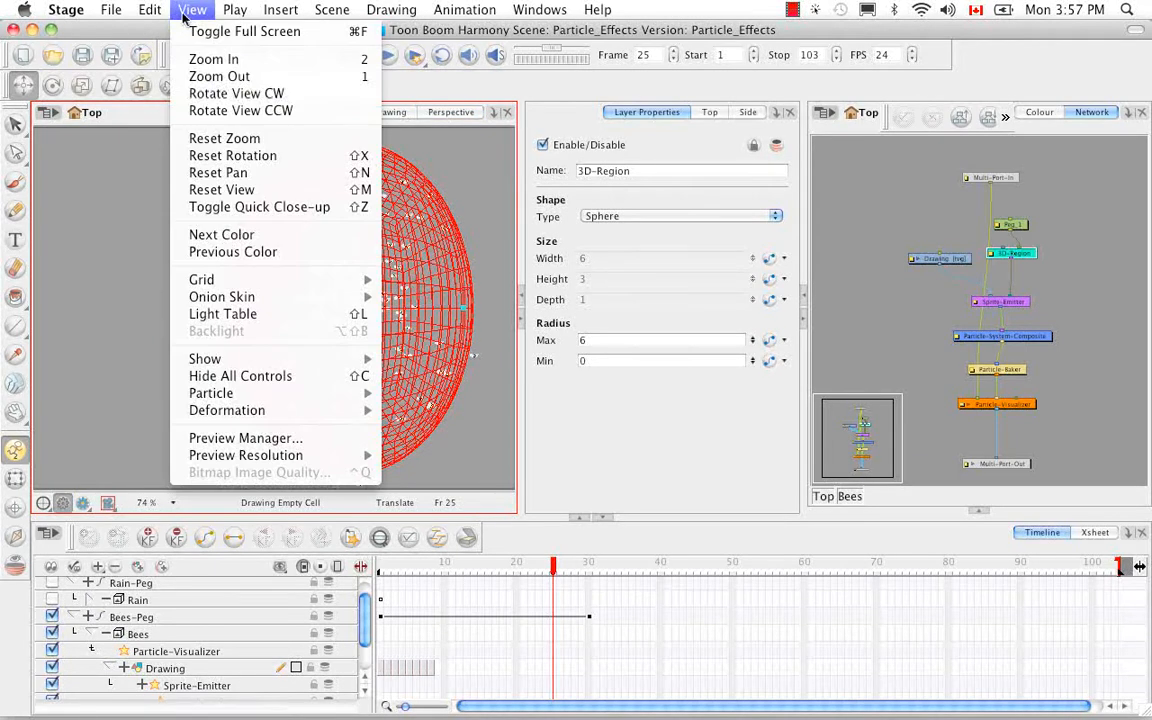
click(268, 377)
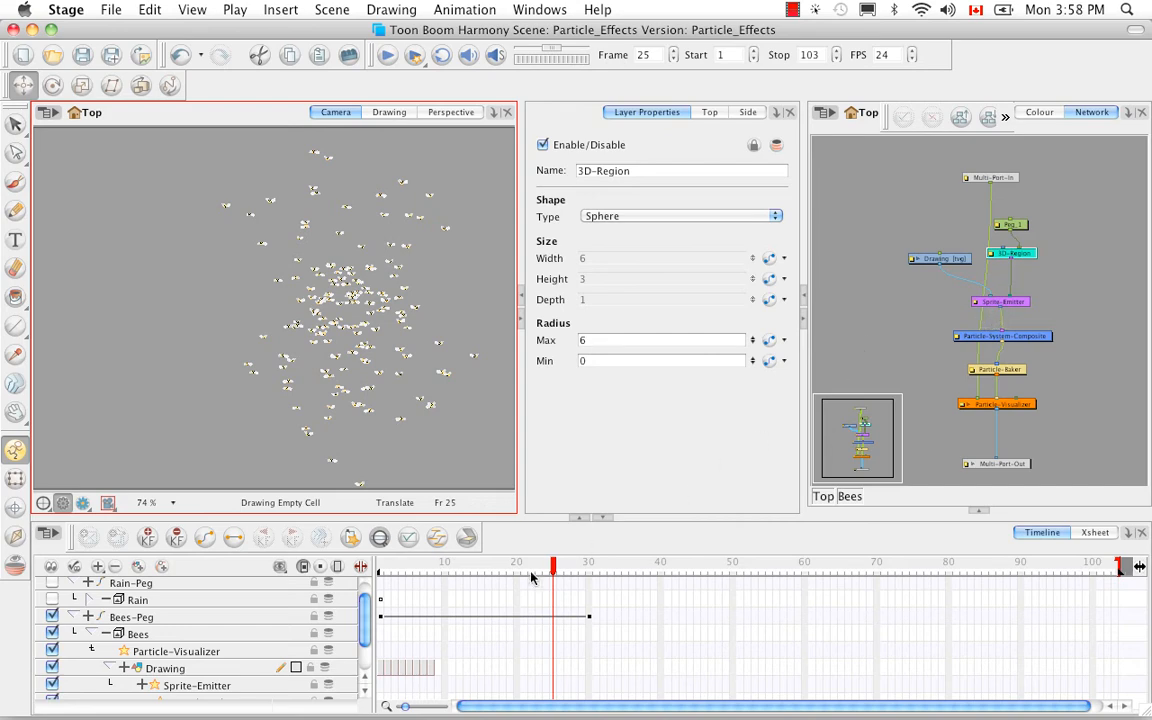
drag(553, 566, 589, 577)
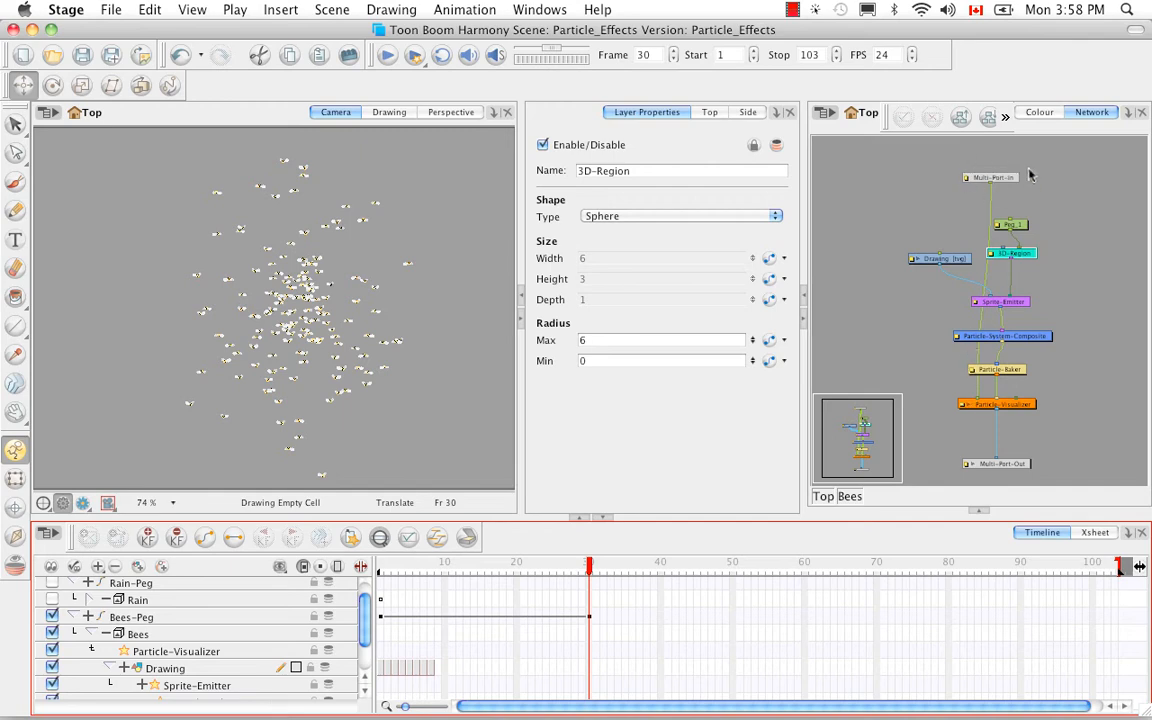
Return to the top-level network and delete Bees-Peg and the Bees group, including their drawing files and element folders.
click(823, 496)
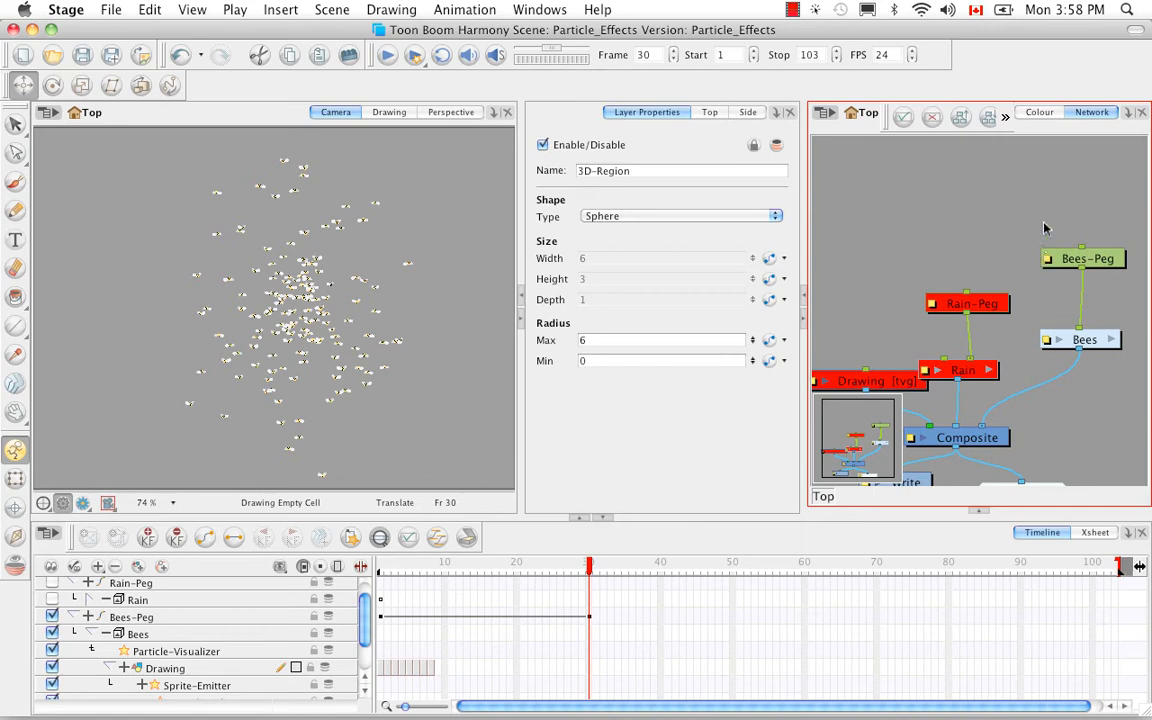
drag(937, 192, 1085, 383)
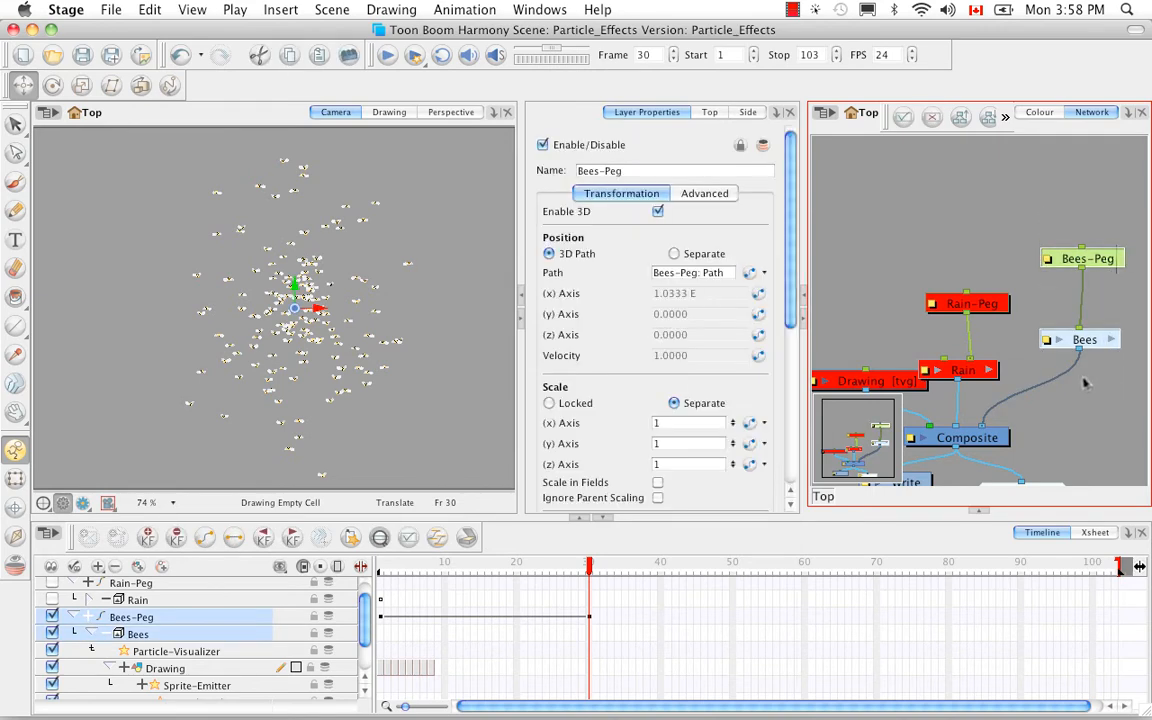
key(BackSpace)
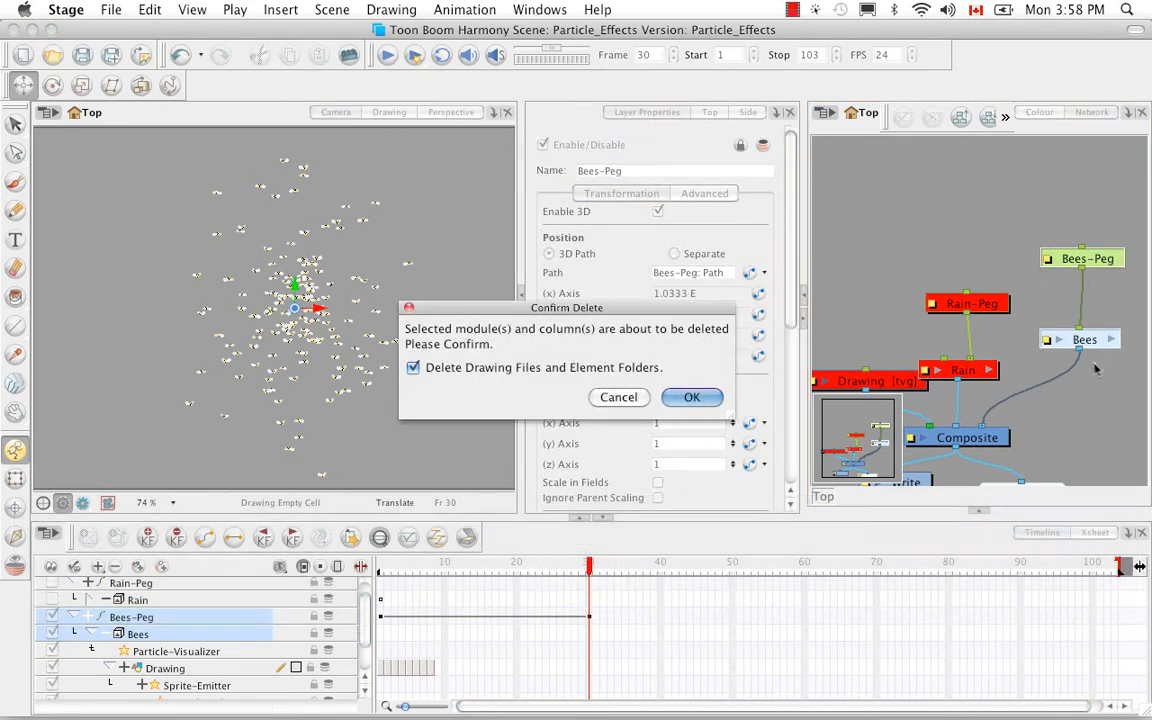
click(681, 398)
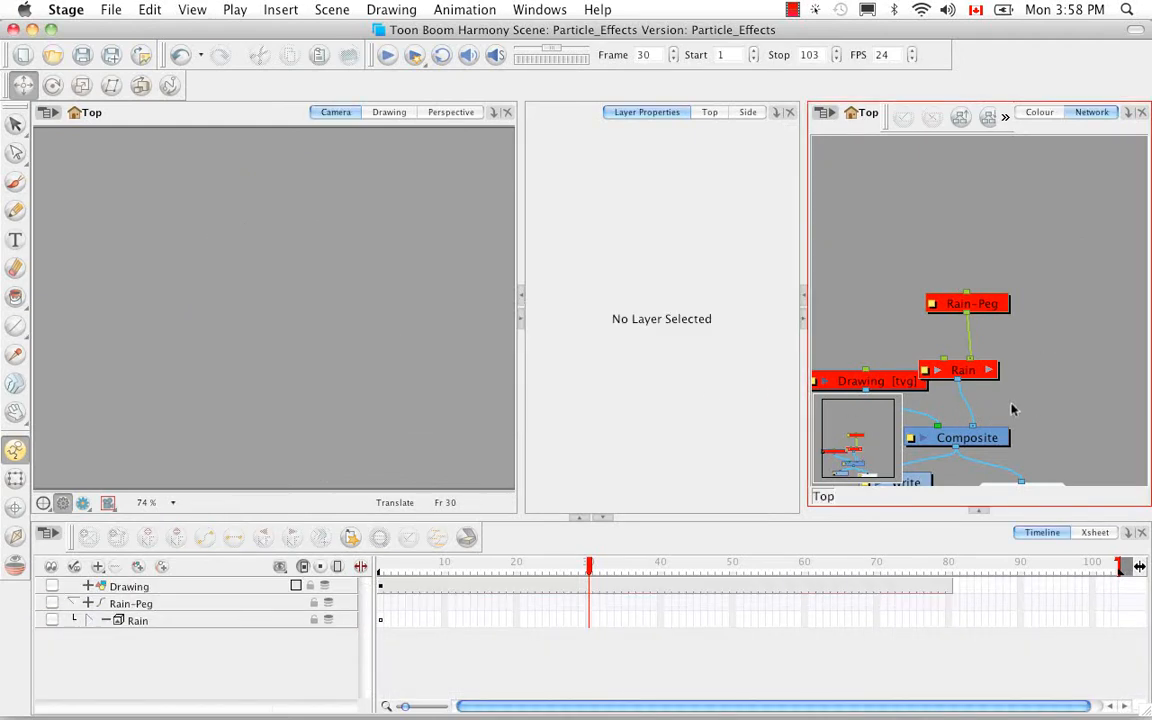
Add the Lemmings preset from Particle-Examples to the network and connect the LemmingsScene group to the Composite.
key(space)
drag(1028, 386, 1031, 305)
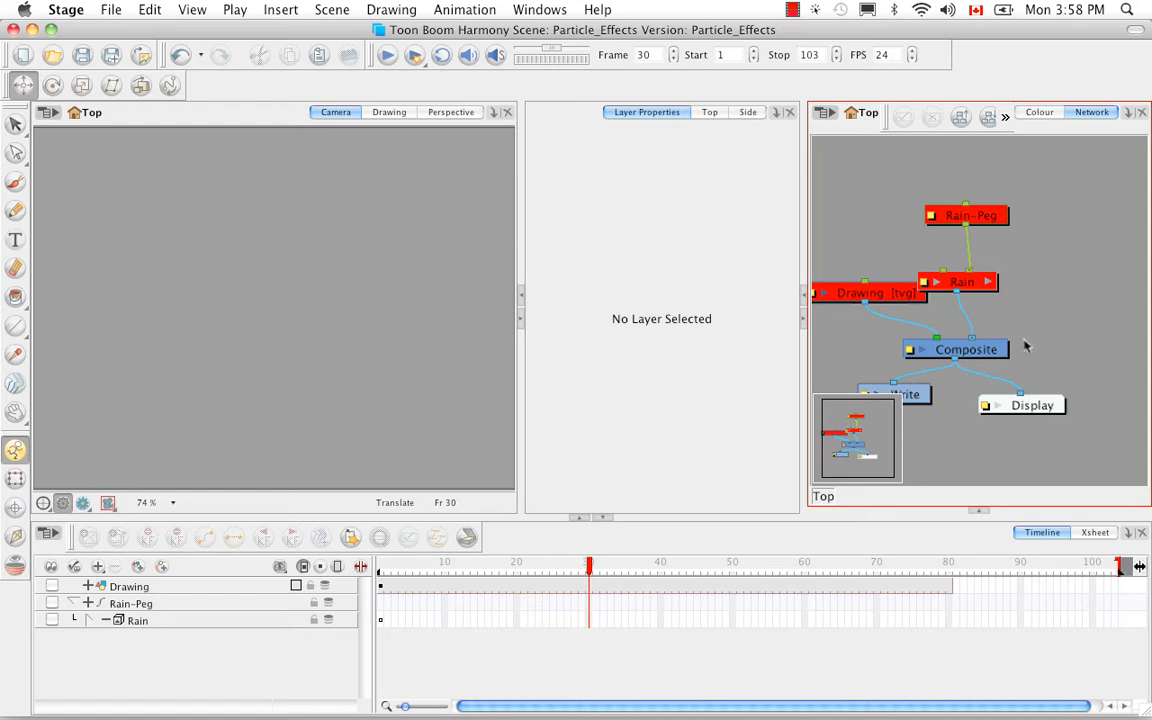
click(979, 509)
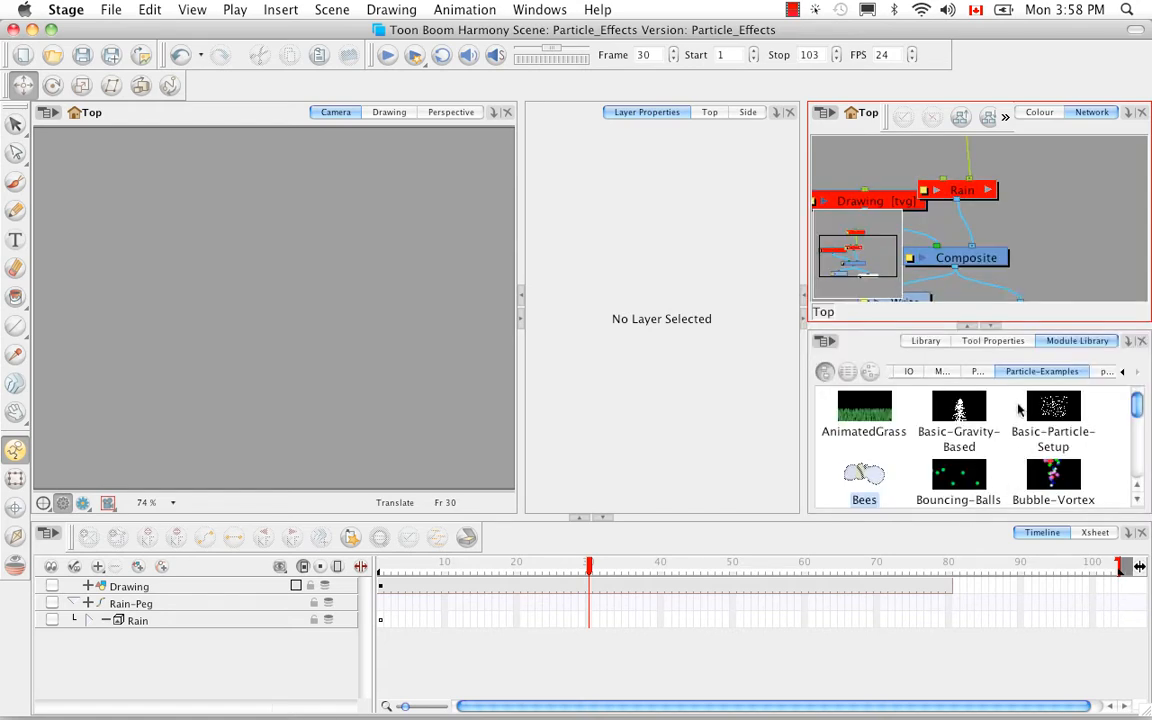
drag(1136, 405, 1136, 460)
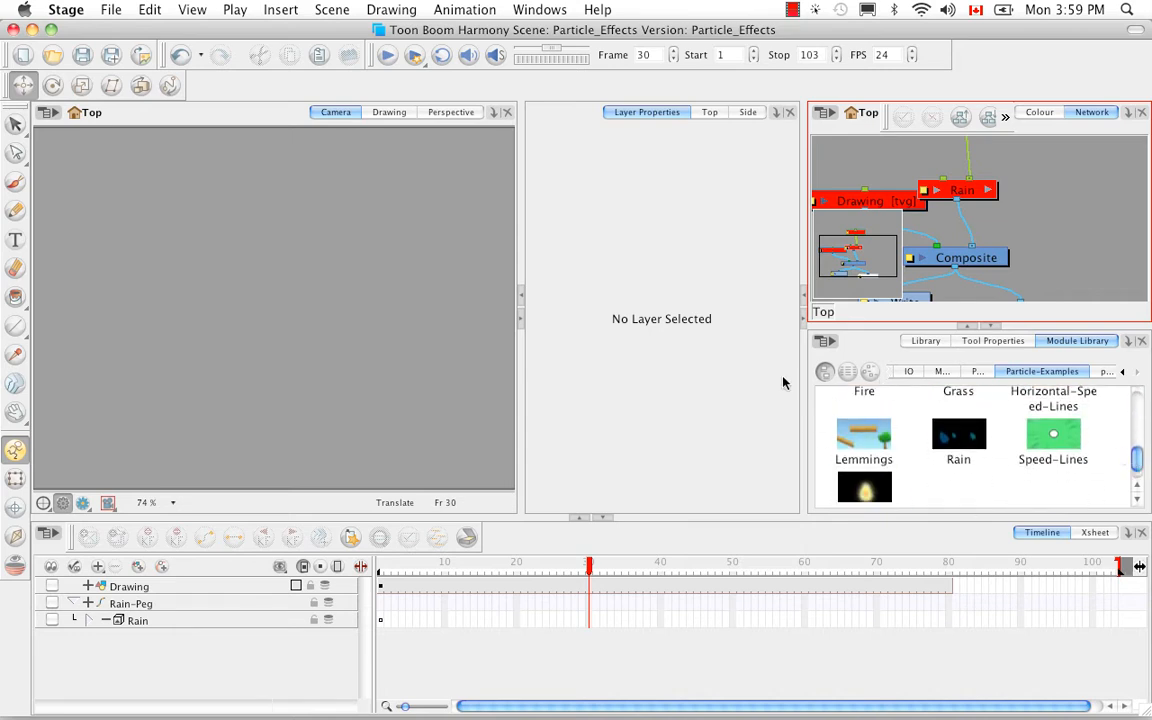
drag(865, 428, 1080, 224)
click(992, 326)
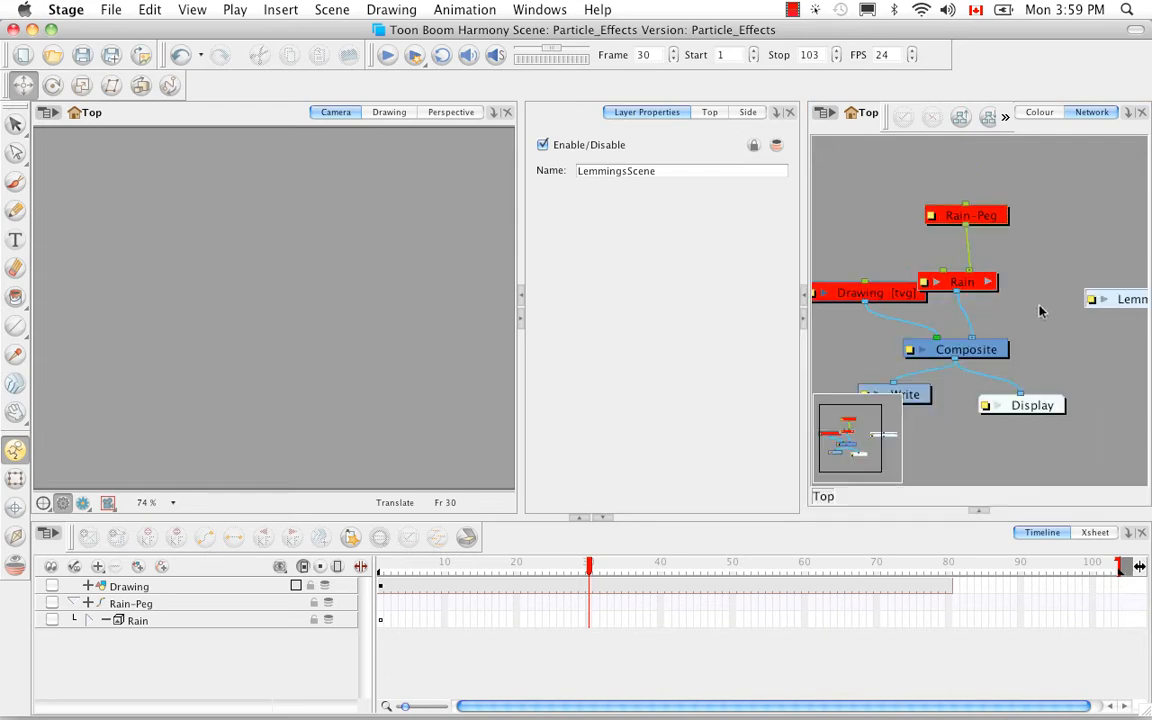
drag(1089, 293, 1077, 279)
drag(1021, 323, 985, 340)
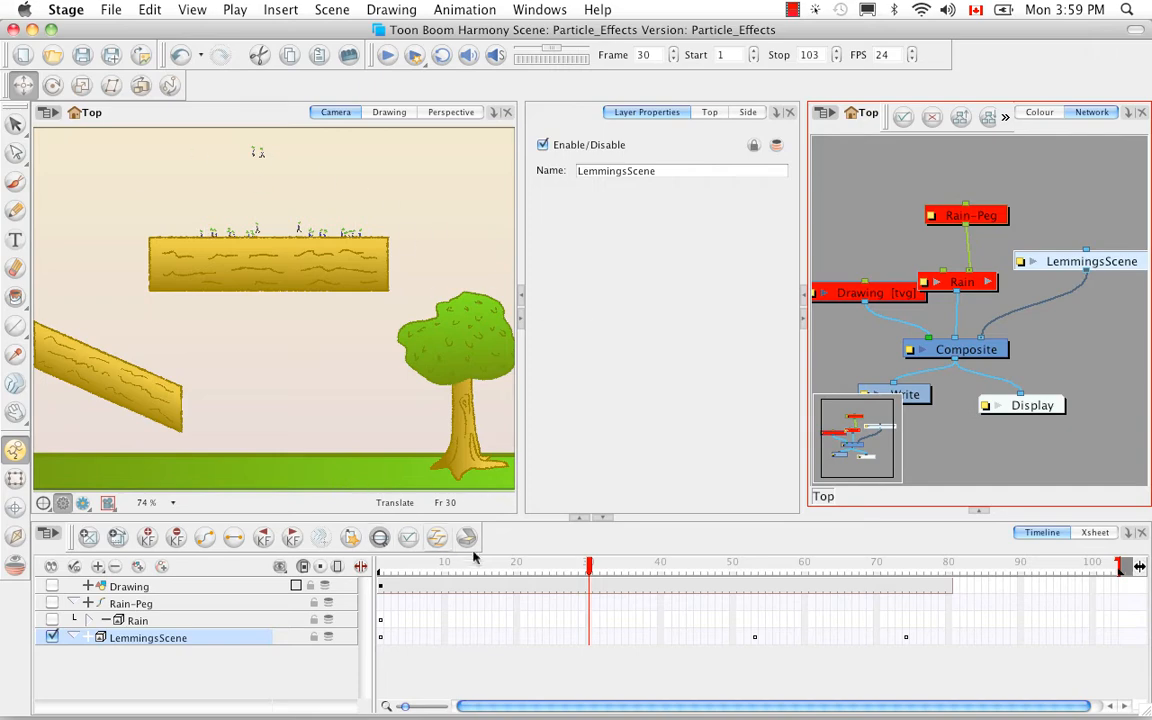
Play the lemmings animation from frame 1 to frame 103, and scrub through it to frame 69.
drag(589, 567, 345, 570)
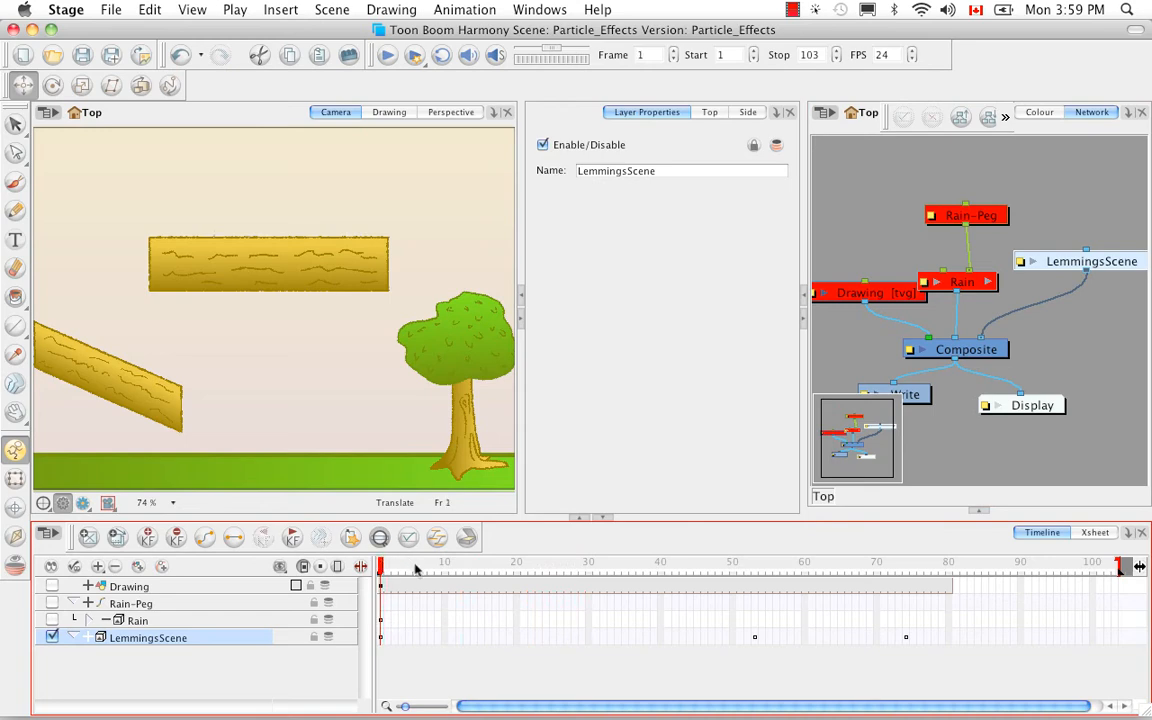
click(386, 55)
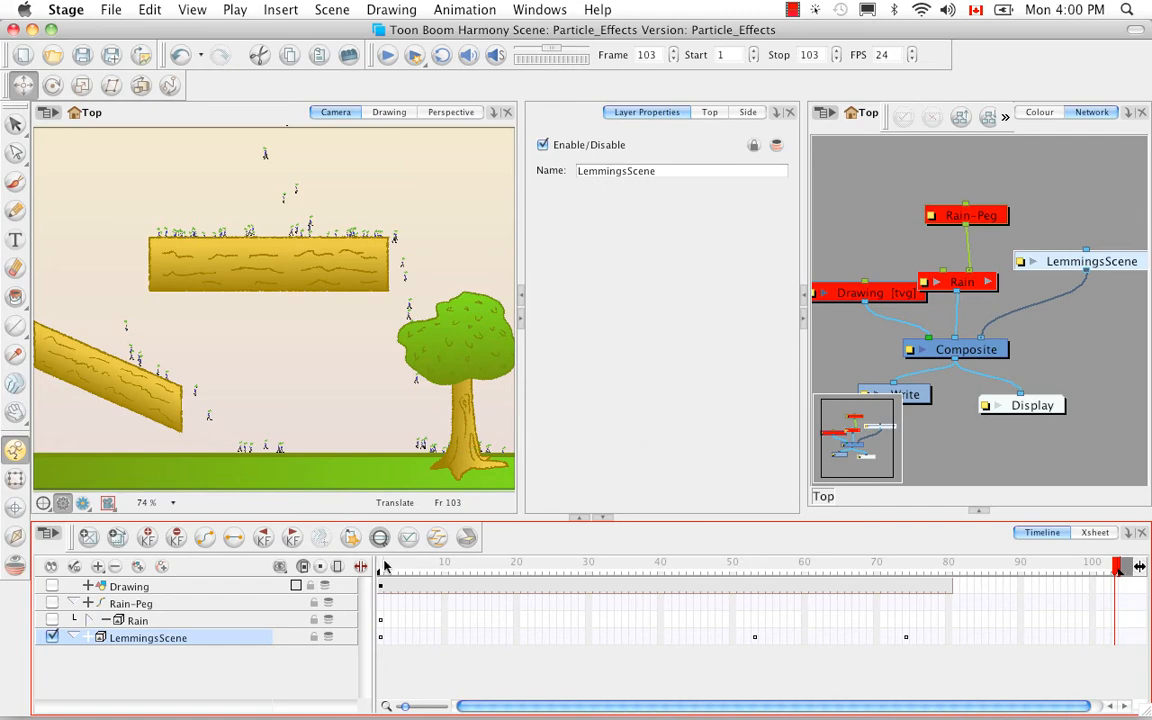
drag(384, 566, 869, 550)
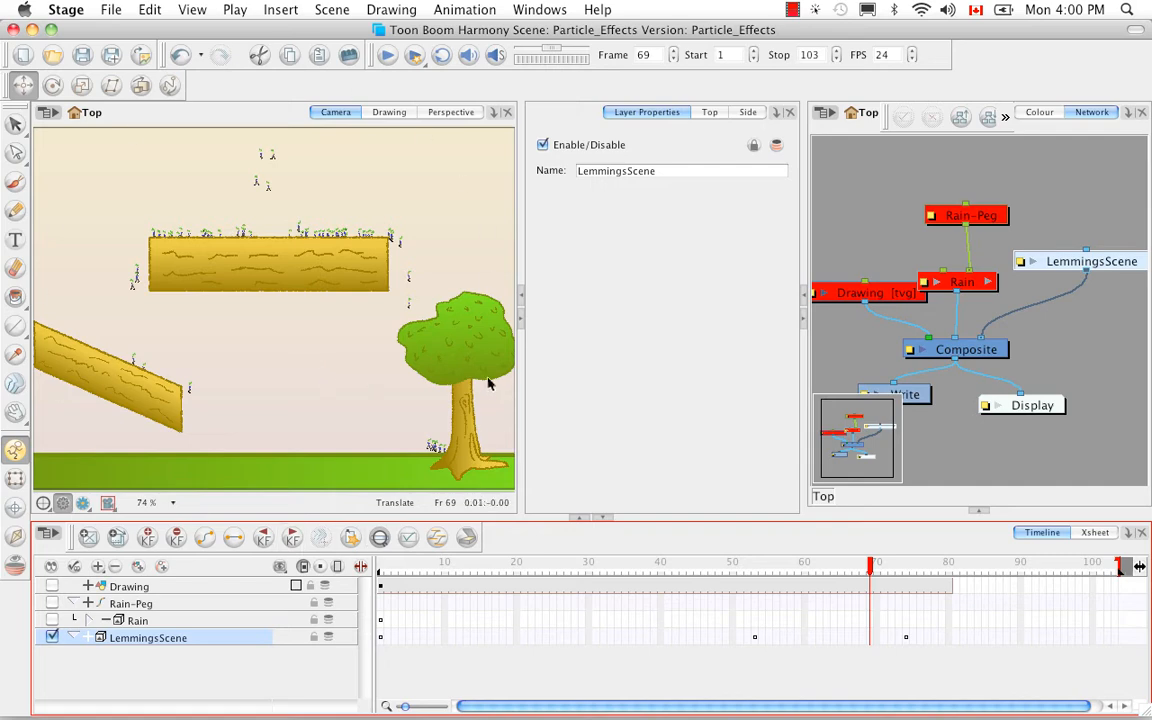
Expand the LemmingsScene group and its Lemmings_ParticleGroup_ in the timeline.
click(78, 638)
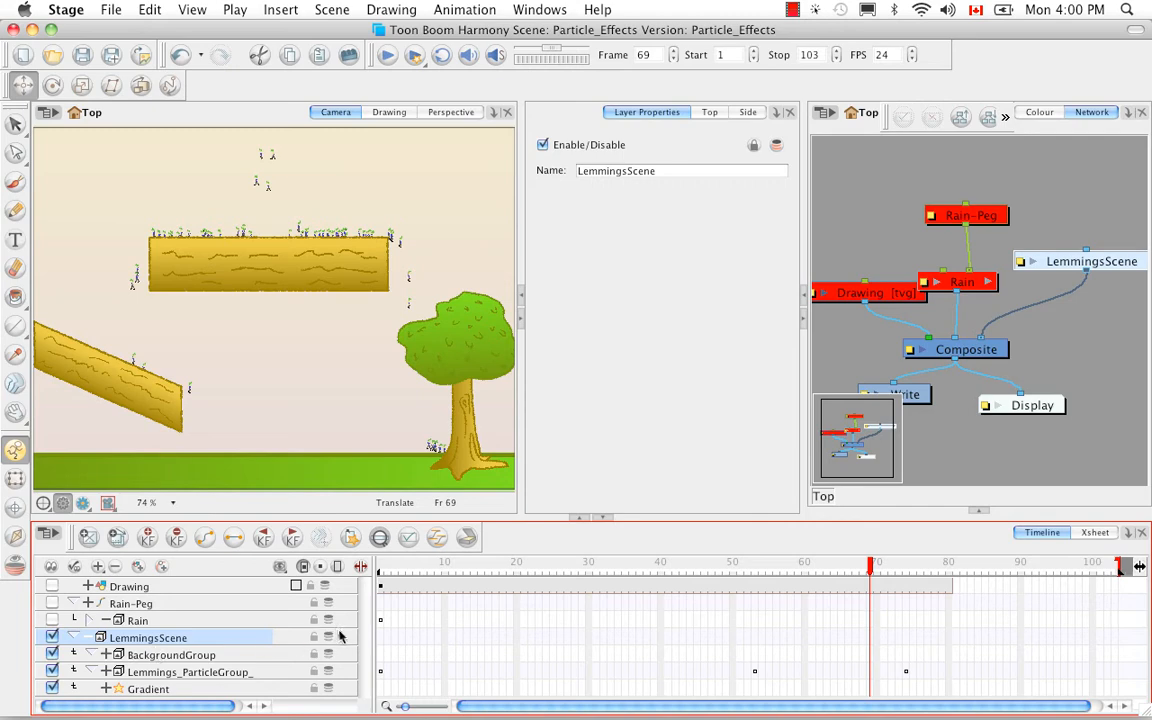
click(105, 673)
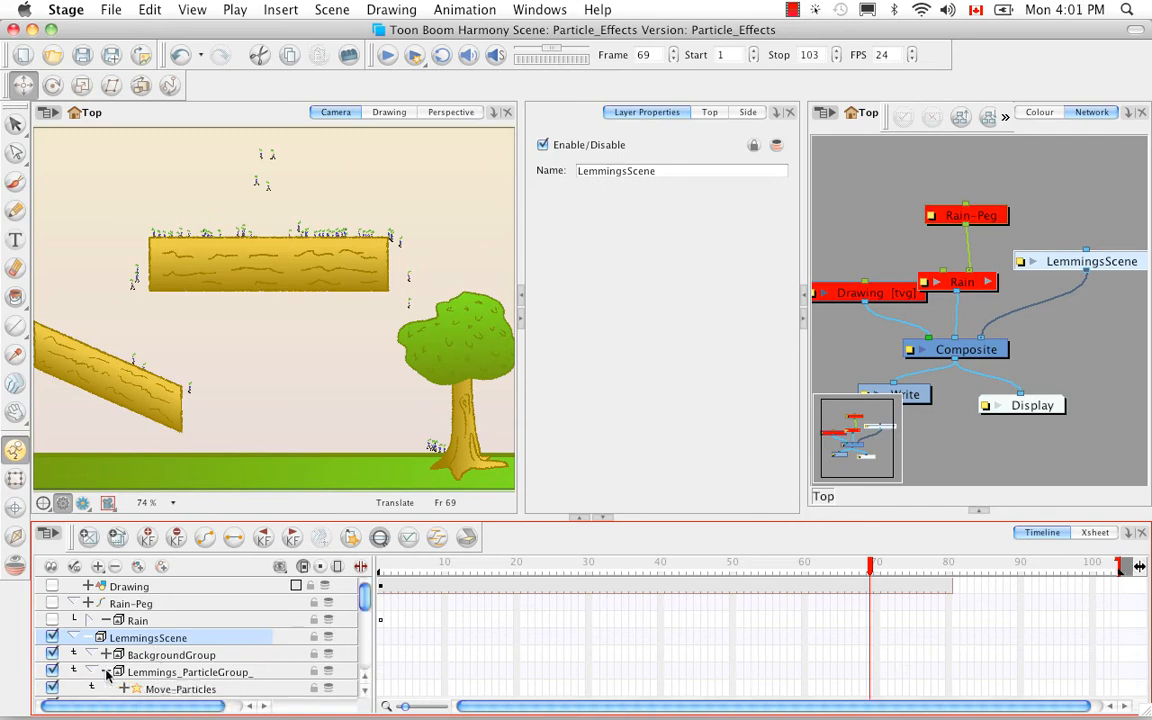
Select the Lemming_1 layer in the timeline and show its frame 1 drawing in the Drawing view.
click(127, 676)
drag(362, 600, 365, 652)
click(173, 661)
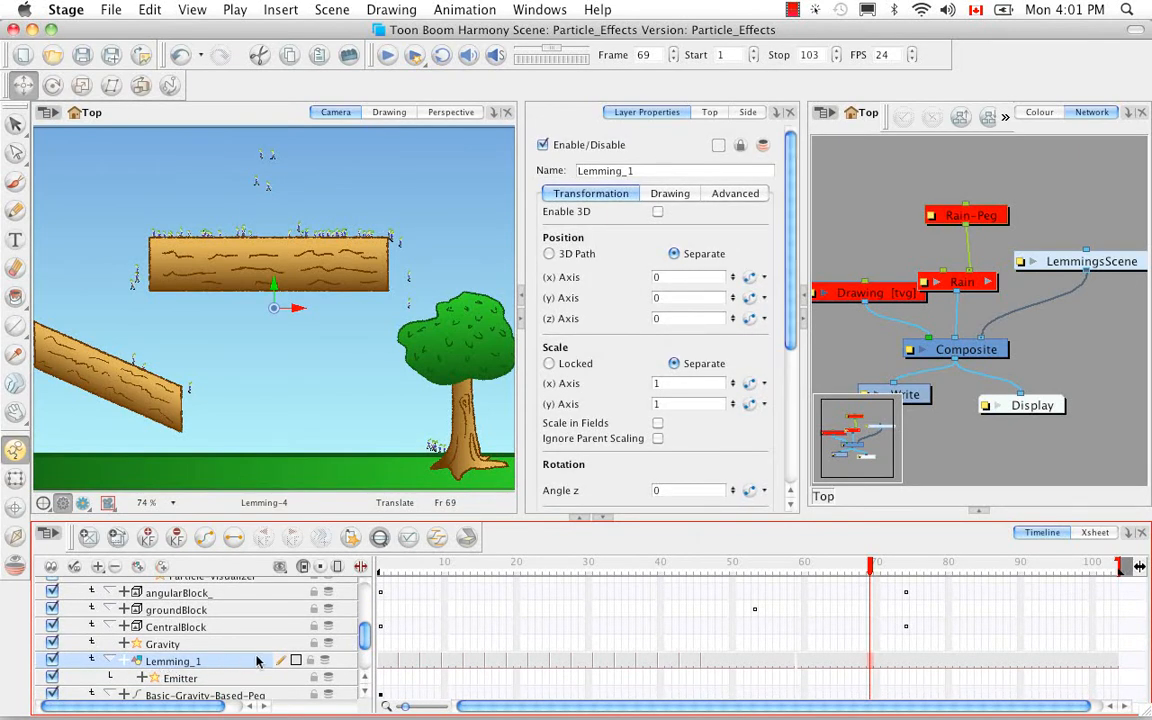
drag(873, 568, 342, 567)
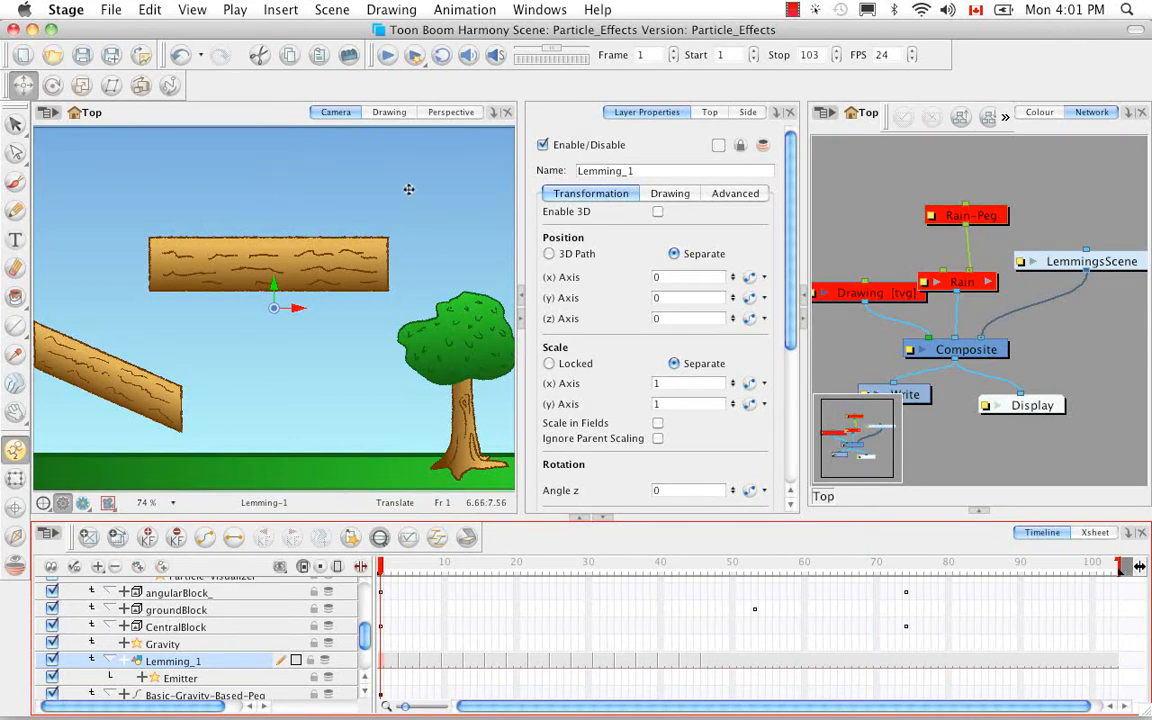
click(389, 112)
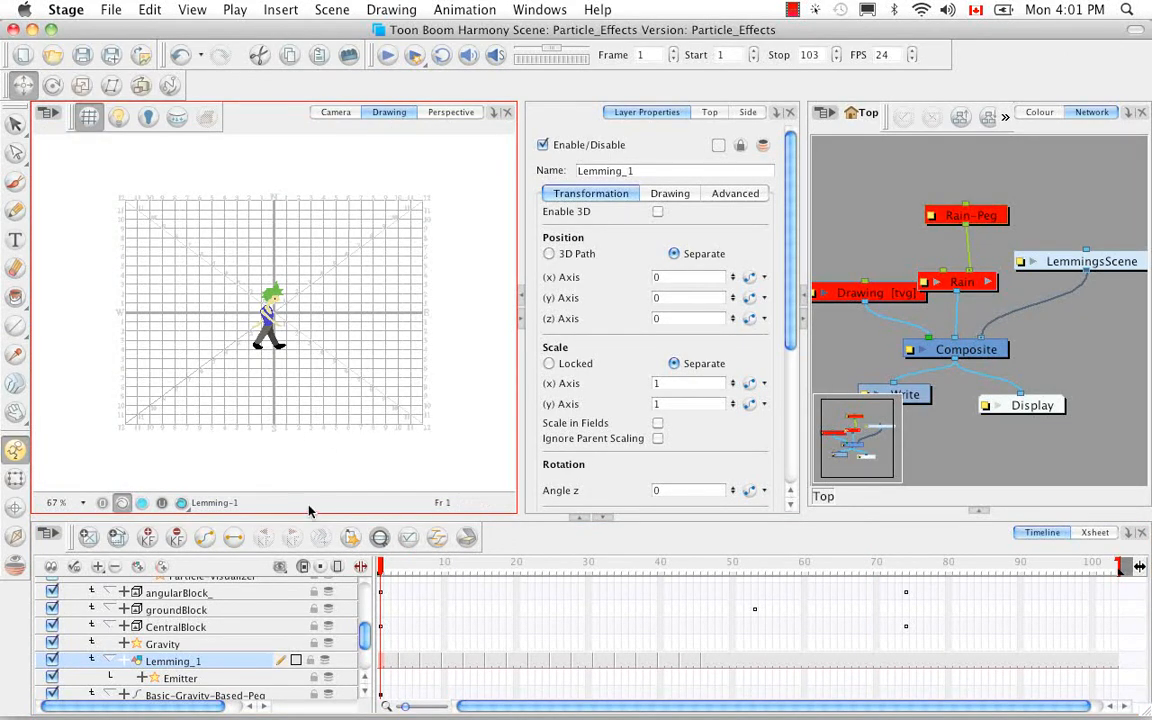
Scrub Lemming_1's walk cycle between frames 1 and 15 up close, ending back at frame 1.
key(2)
key(2)
key(2)
key(2)
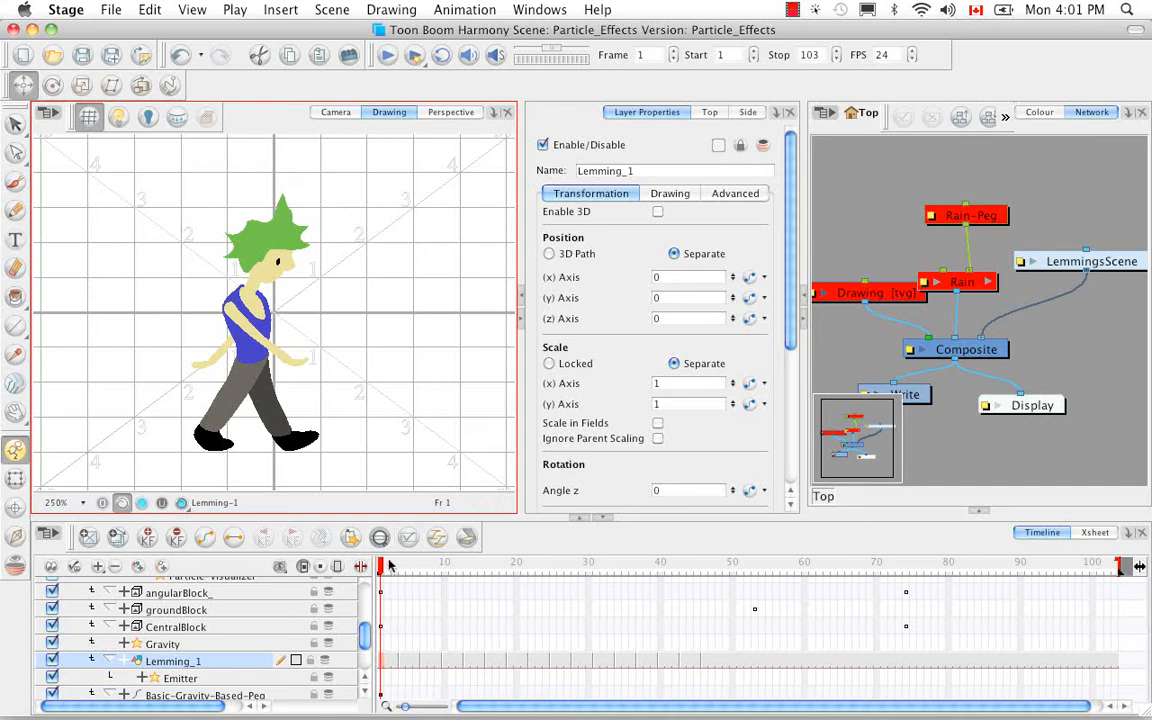
drag(382, 567, 481, 566)
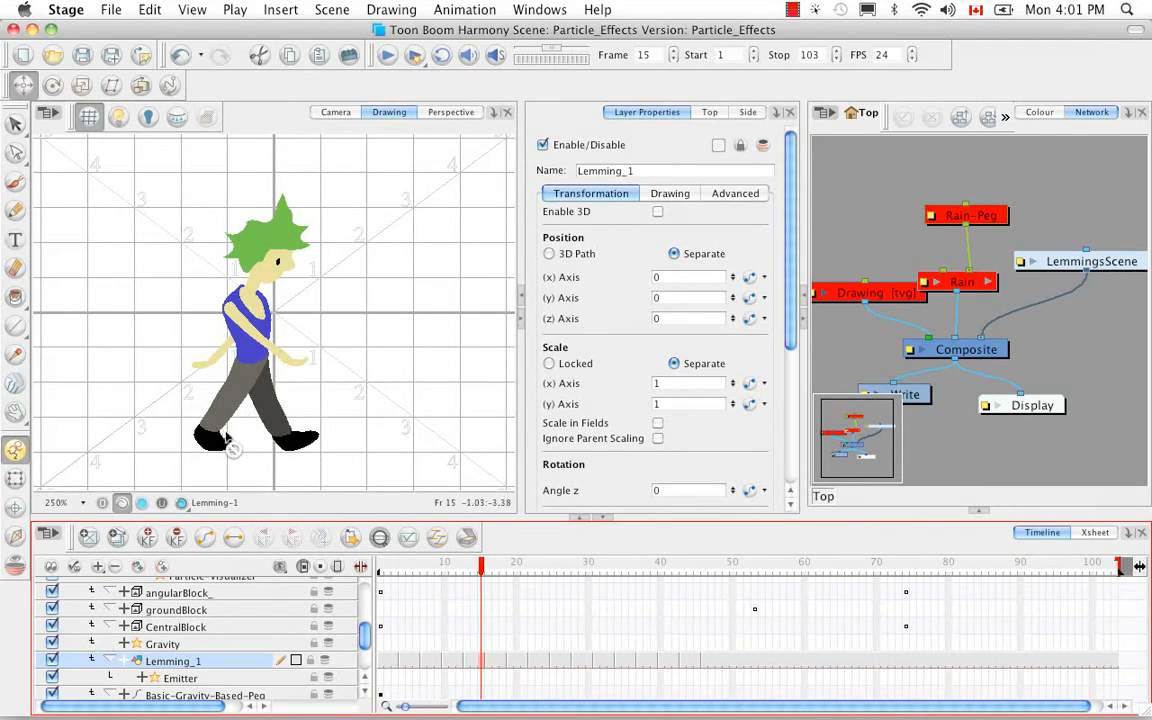
click(400, 563)
mouse_move(388, 558)
mouse_down()
mouse_move(392, 568)
mouse_move(505, 575)
mouse_move(390, 570)
mouse_move(535, 594)
mouse_move(848, 590)
mouse_move(643, 597)
mouse_move(697, 595)
mouse_move(406, 566)
mouse_up()
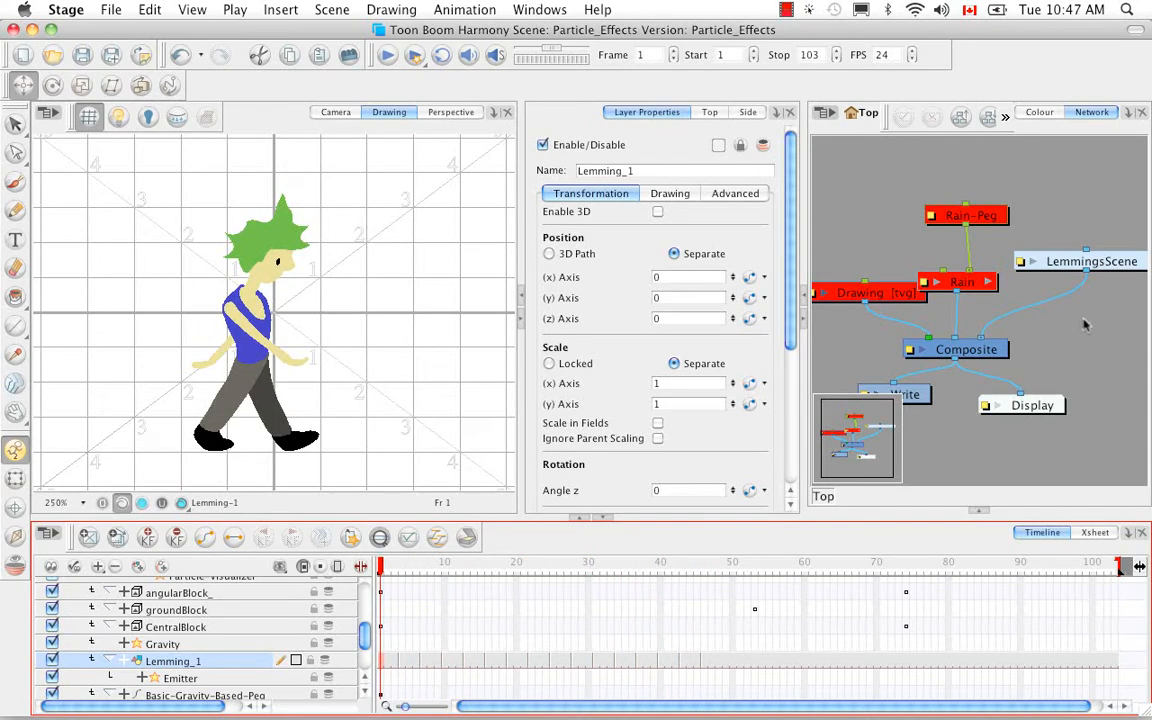
Open the LemmingsScene group's network and switch back to the Camera view.
key(space)
drag(1099, 312, 1056, 329)
click(1106, 280)
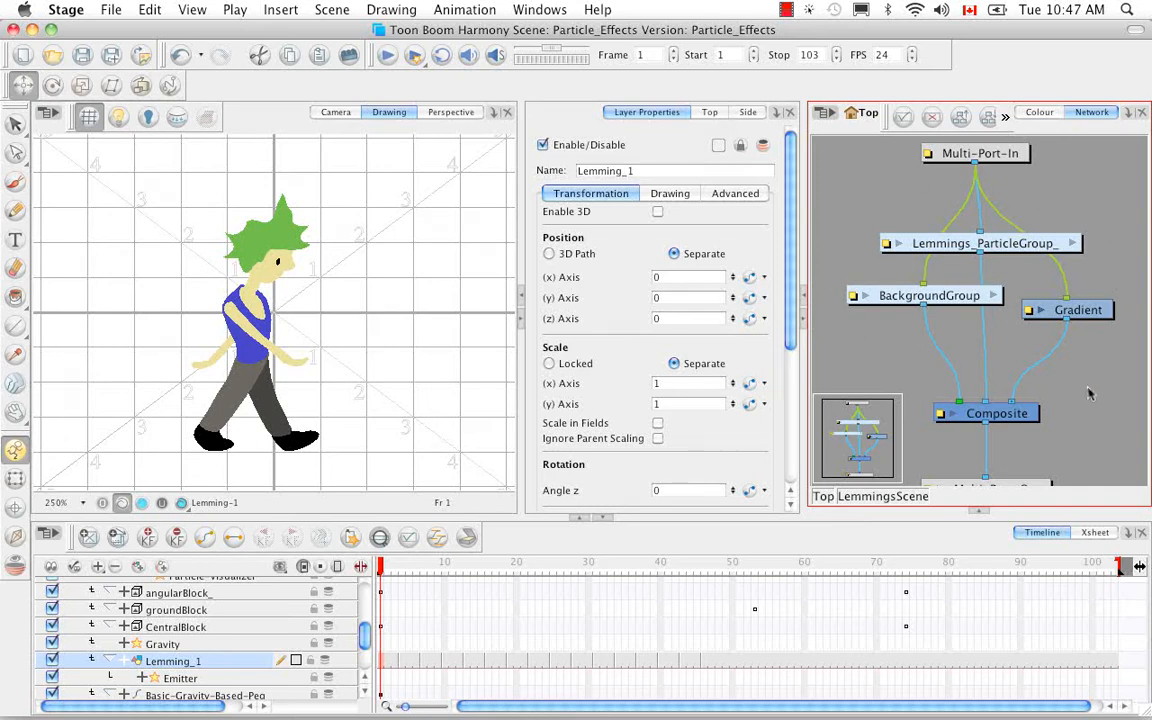
click(336, 112)
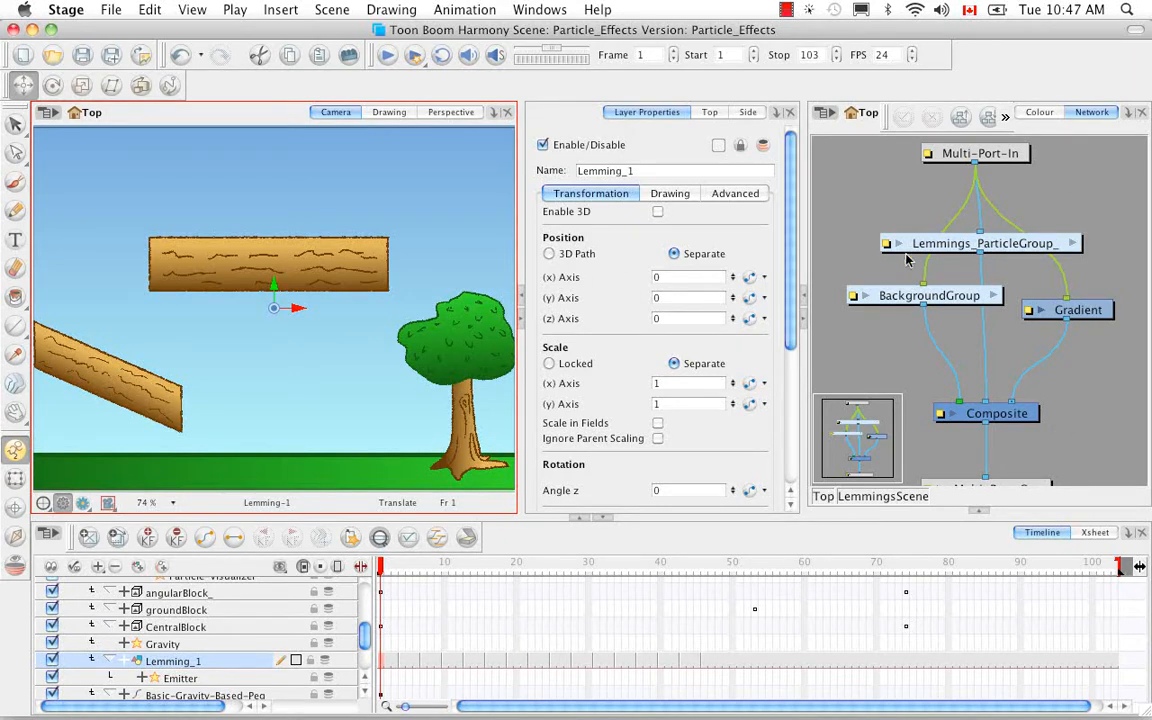
Open the Lemmings_ParticleGroup_ network and examine its full arrangement of particle modules and block groups.
click(1073, 245)
key(space)
drag(1057, 320, 979, 366)
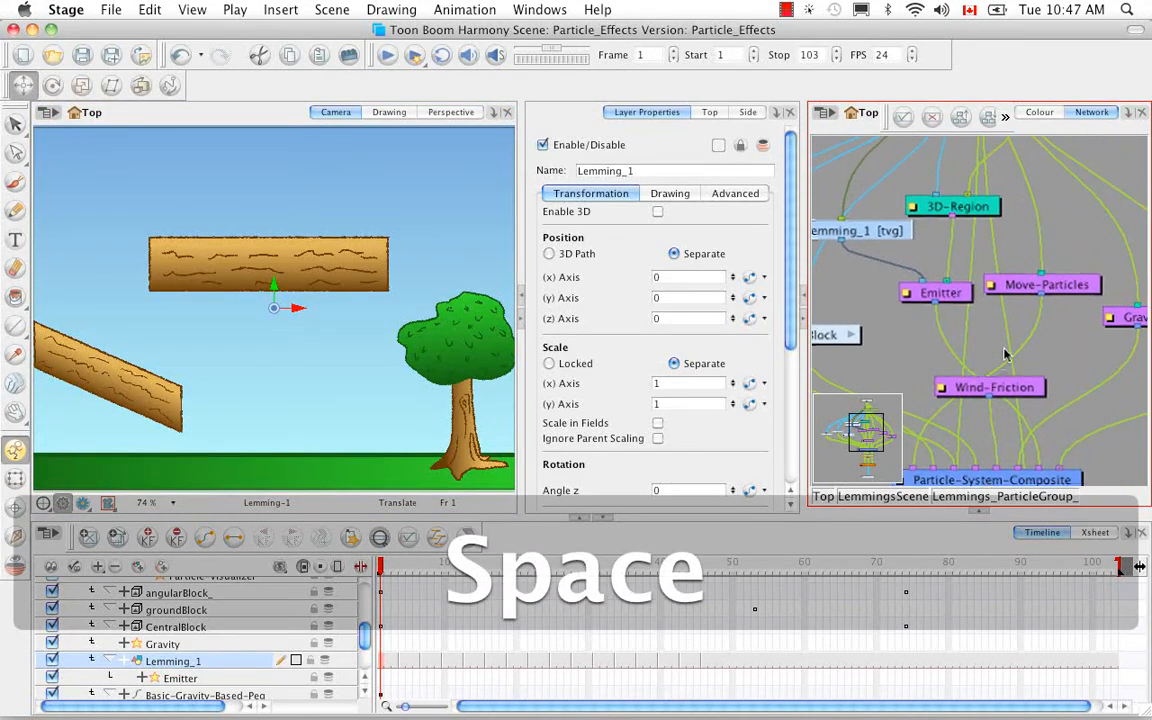
key(1)
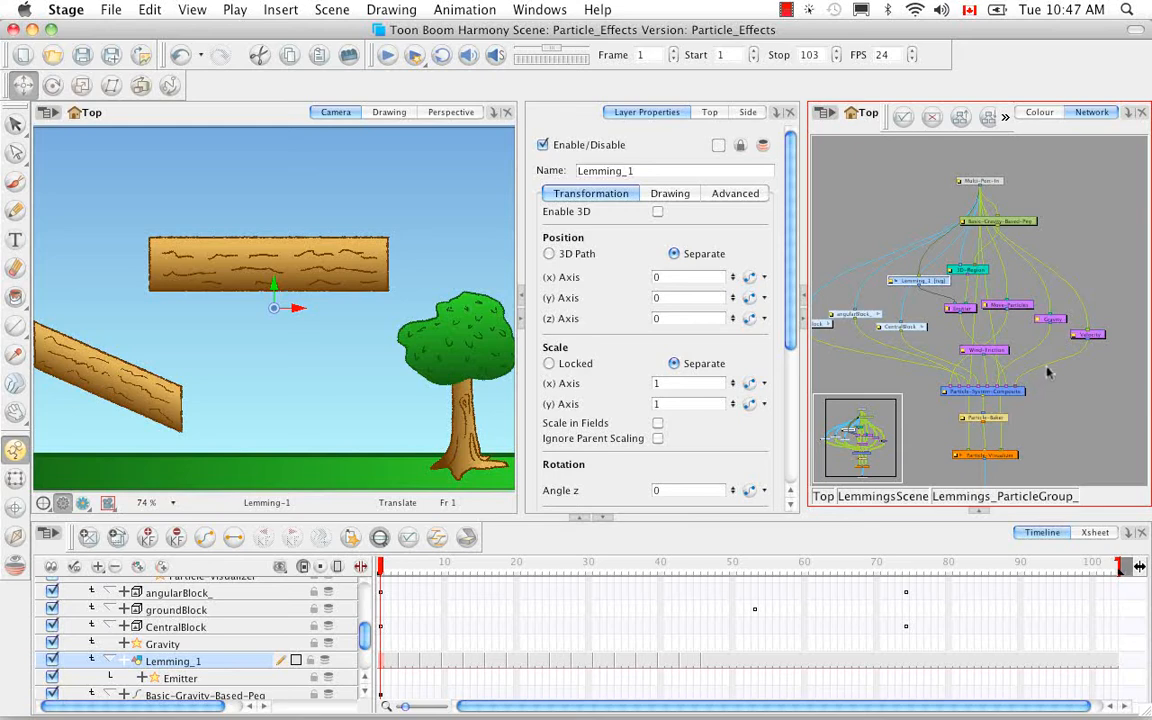
key(space)
drag(1048, 372, 1071, 347)
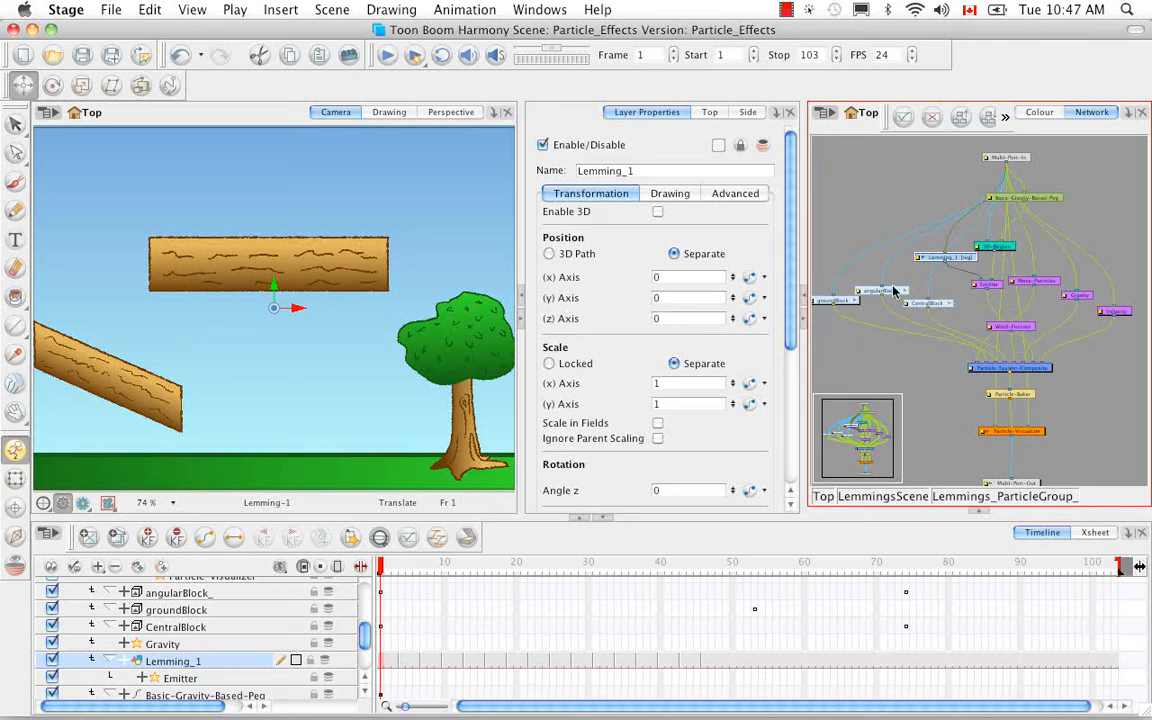
click(912, 368)
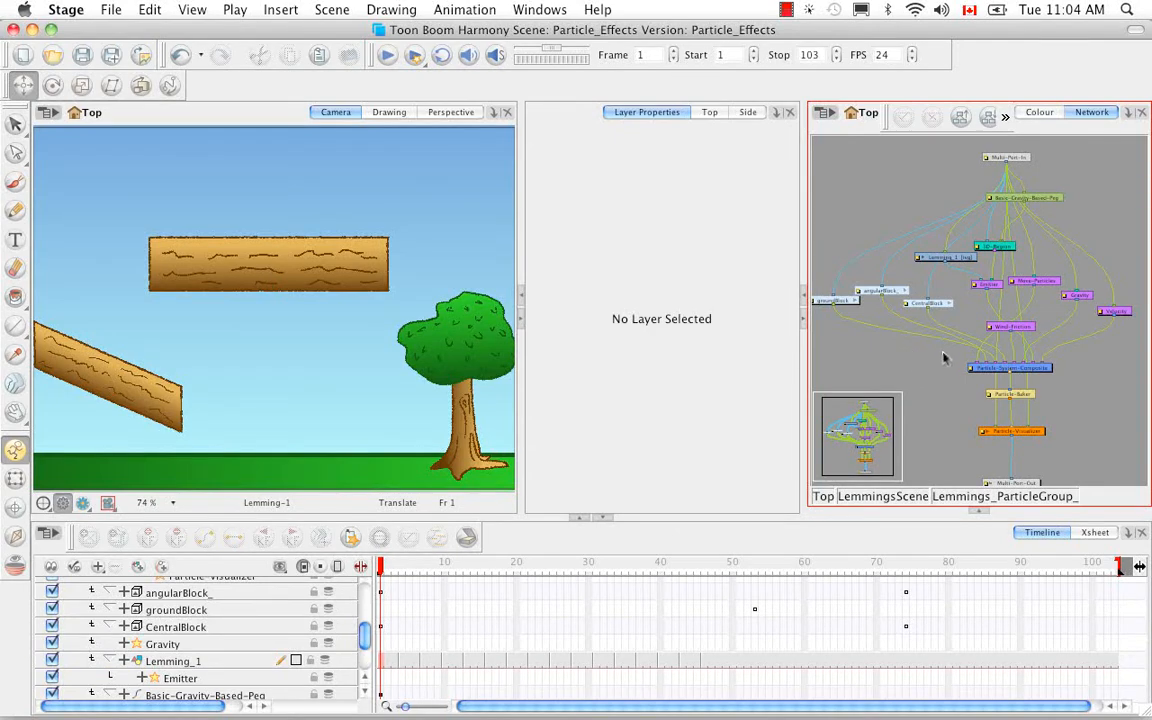
Open the CentralBlock group and show the control of its Planar-Region module in the Camera view.
click(950, 304)
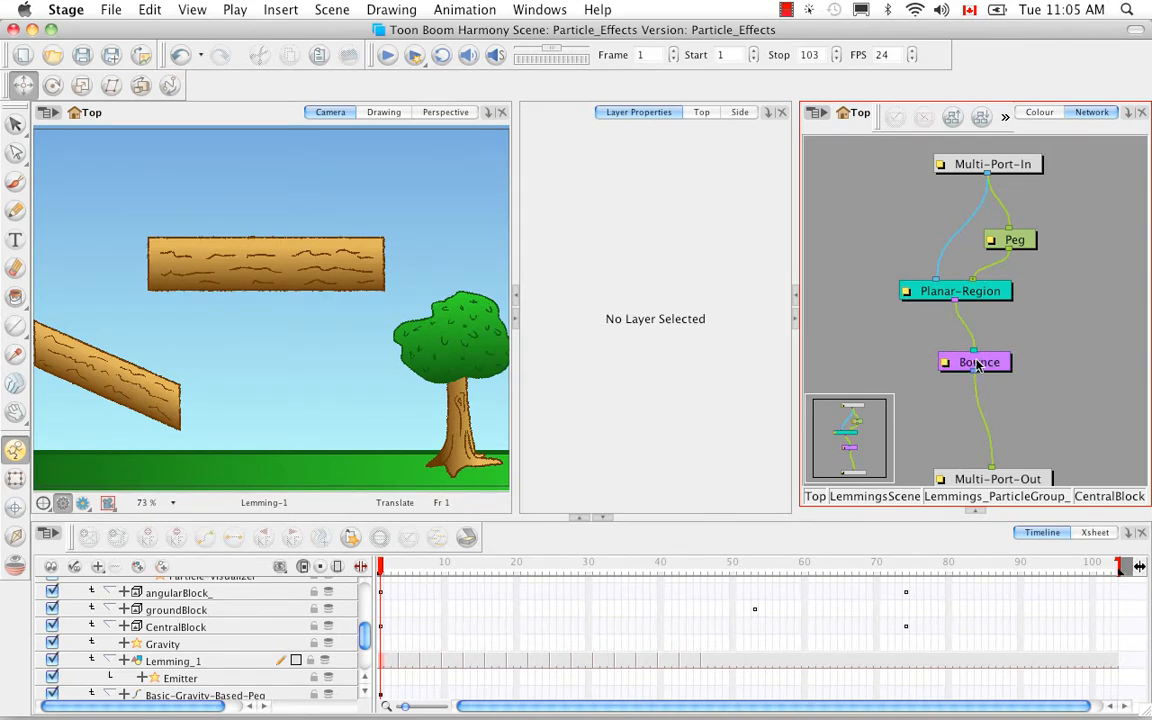
click(1040, 500)
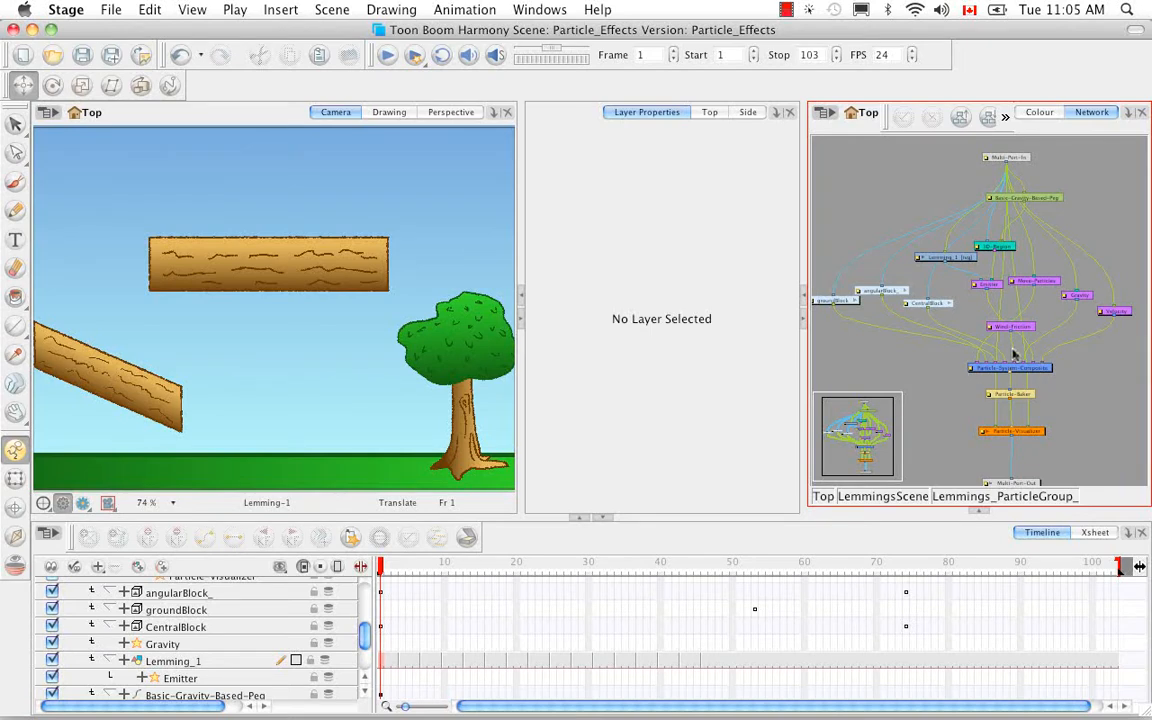
click(950, 304)
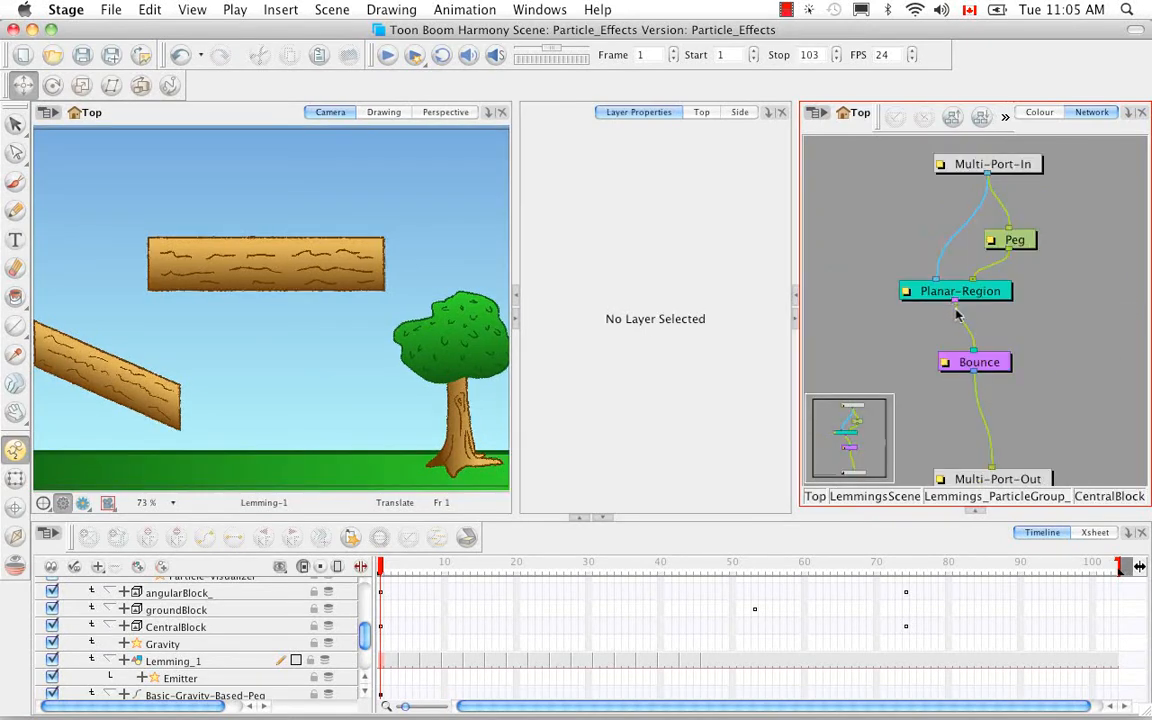
click(972, 292)
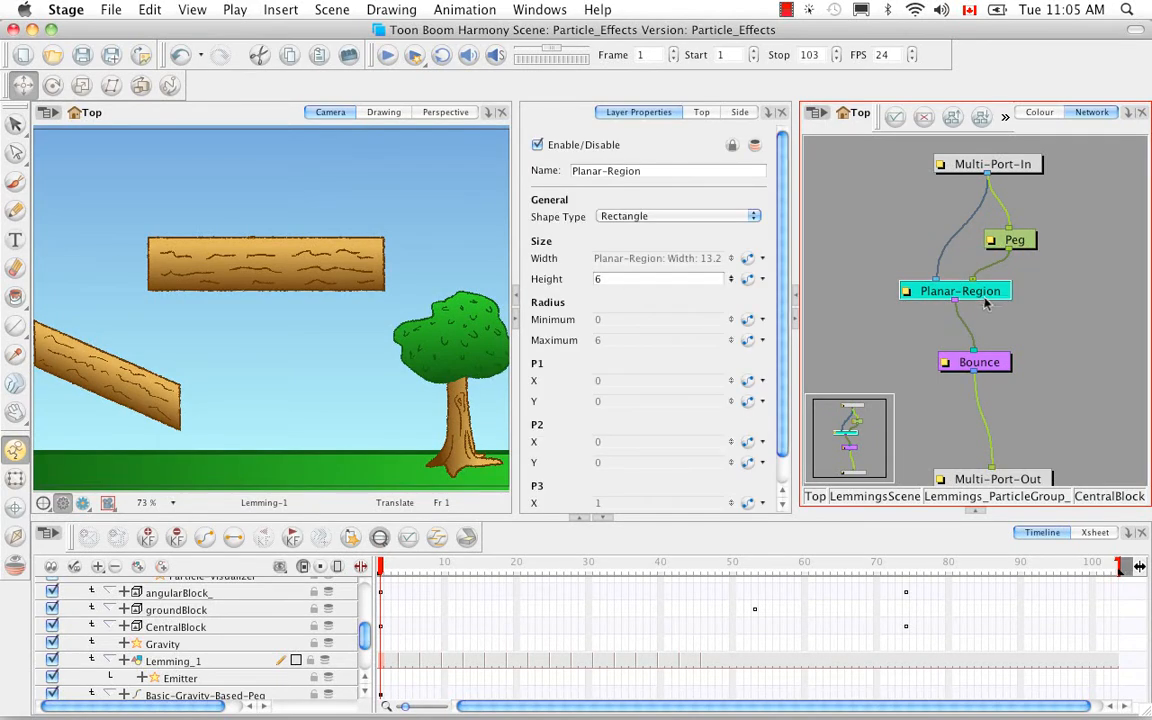
click(186, 12)
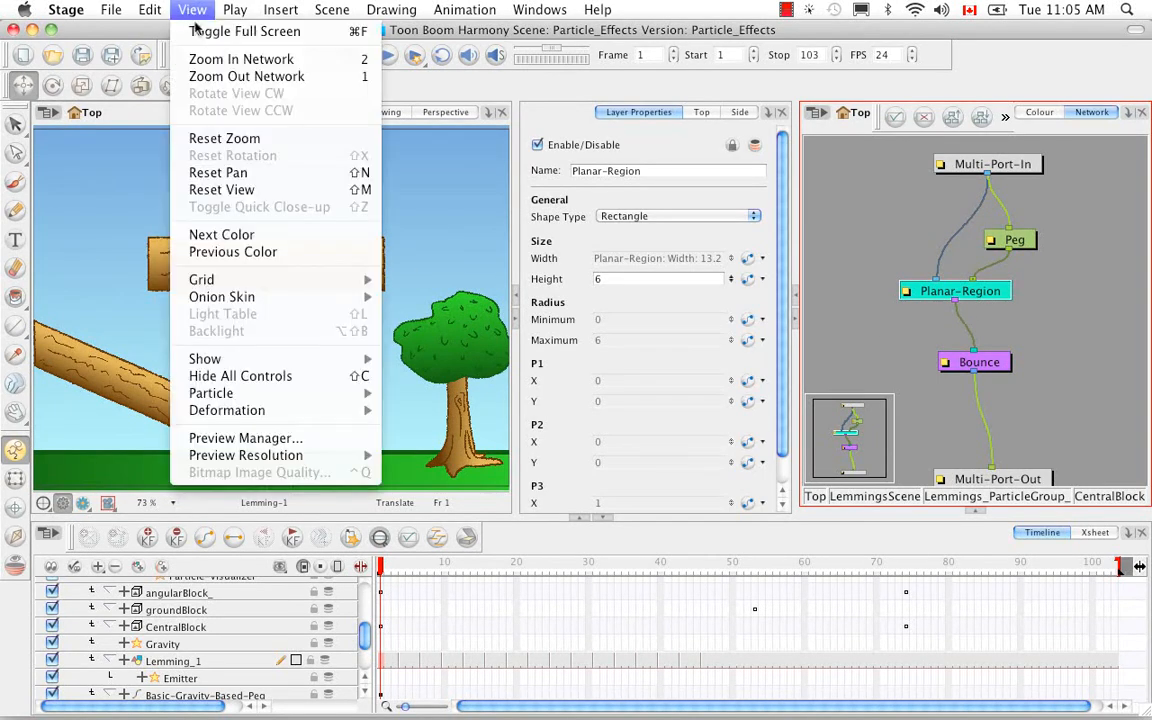
mouse_move(250, 358)
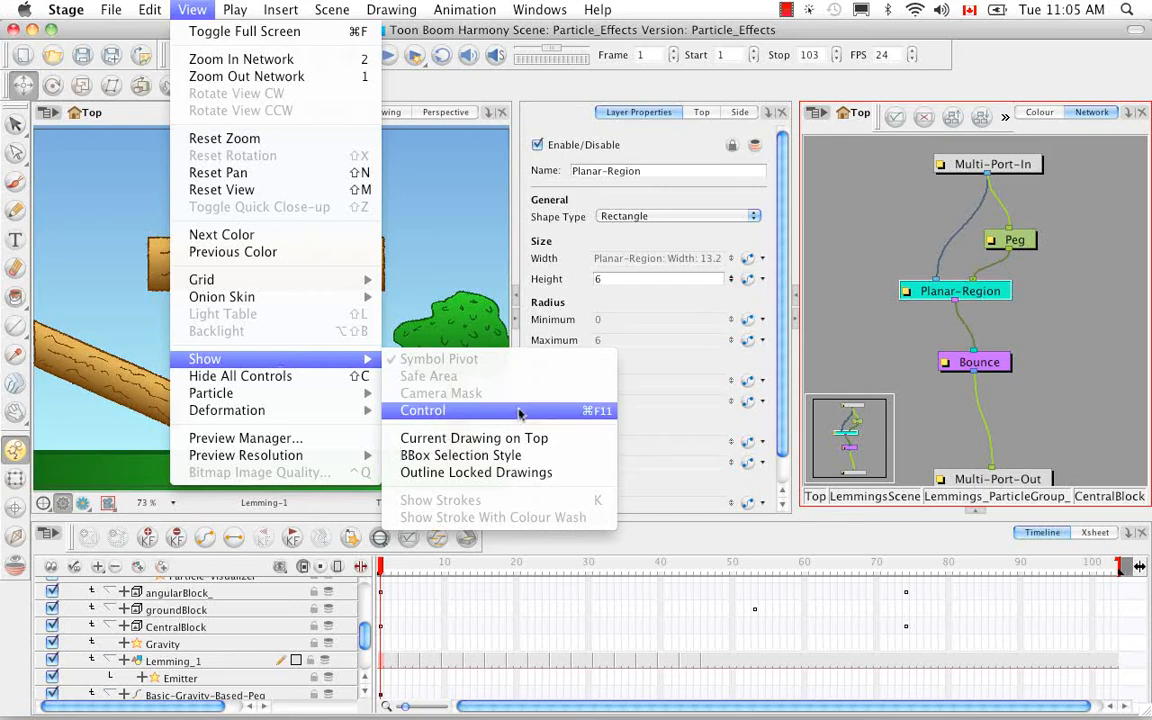
click(519, 411)
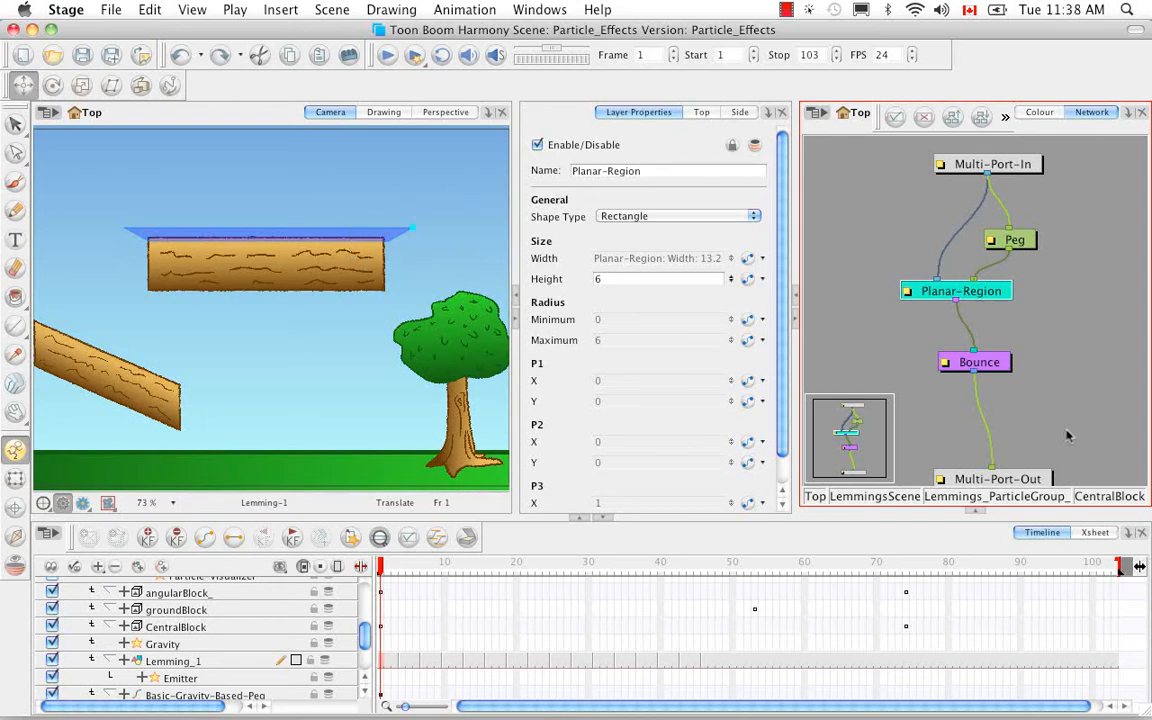
Return to the Lemmings_ParticleGroup_ network and inspect the Emitter's Rendering and Generation properties.
click(1015, 500)
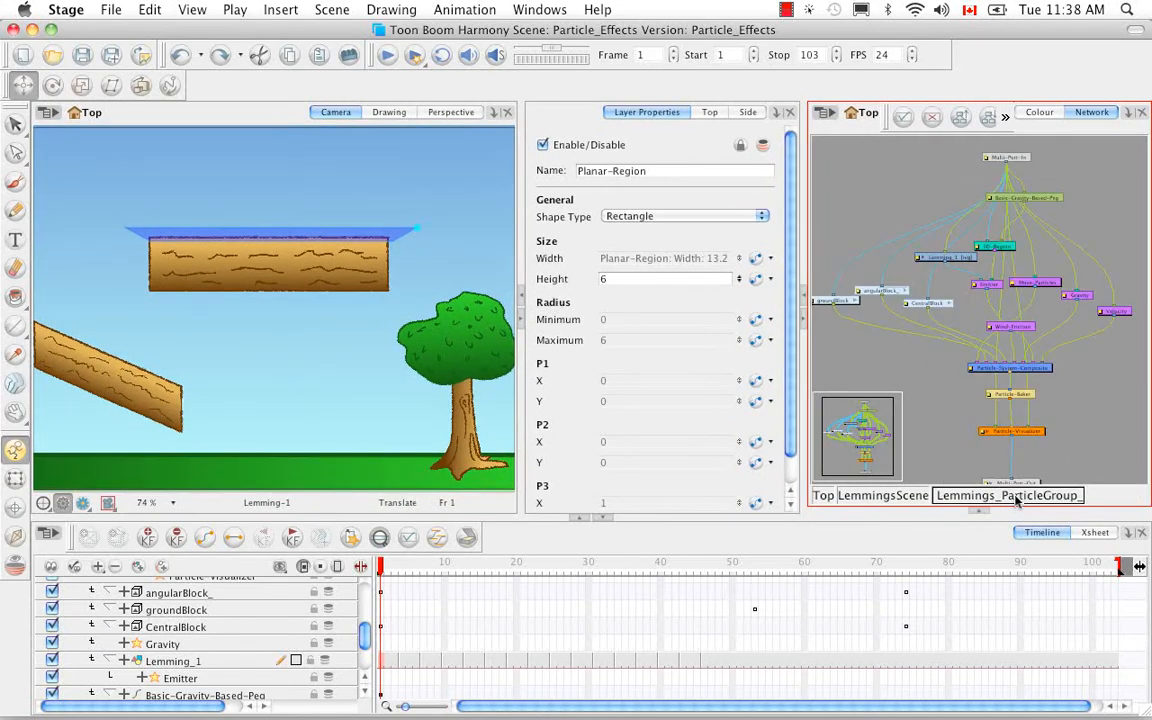
click(986, 286)
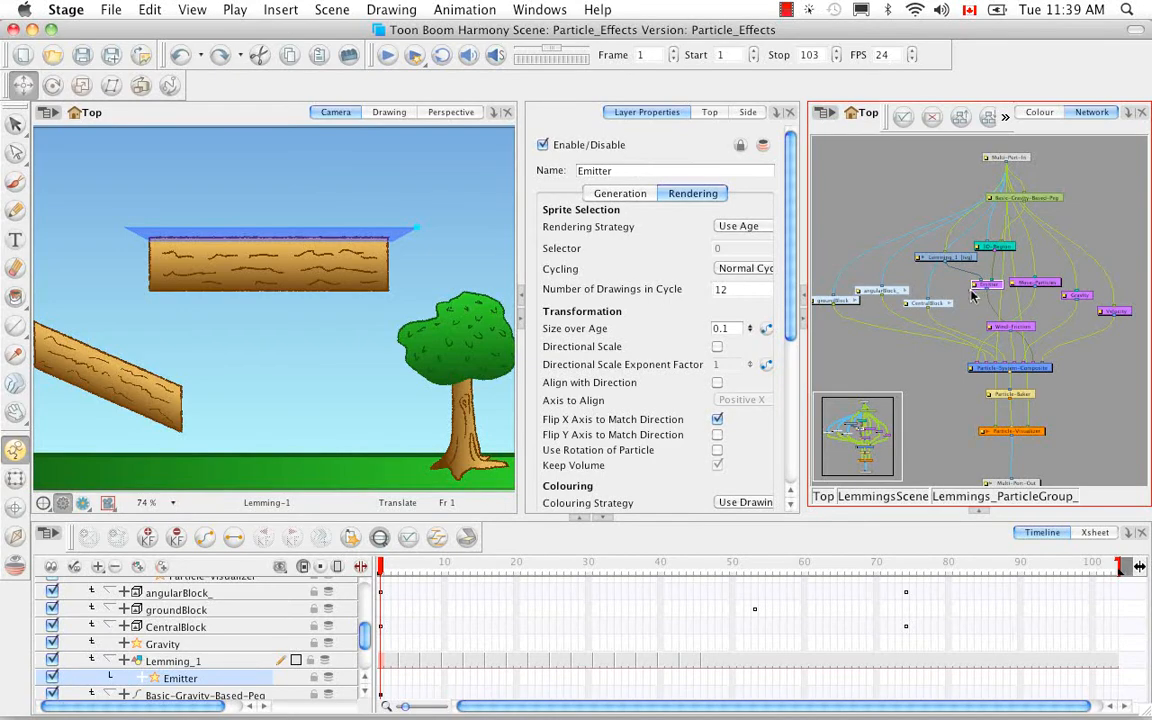
double_click(970, 300)
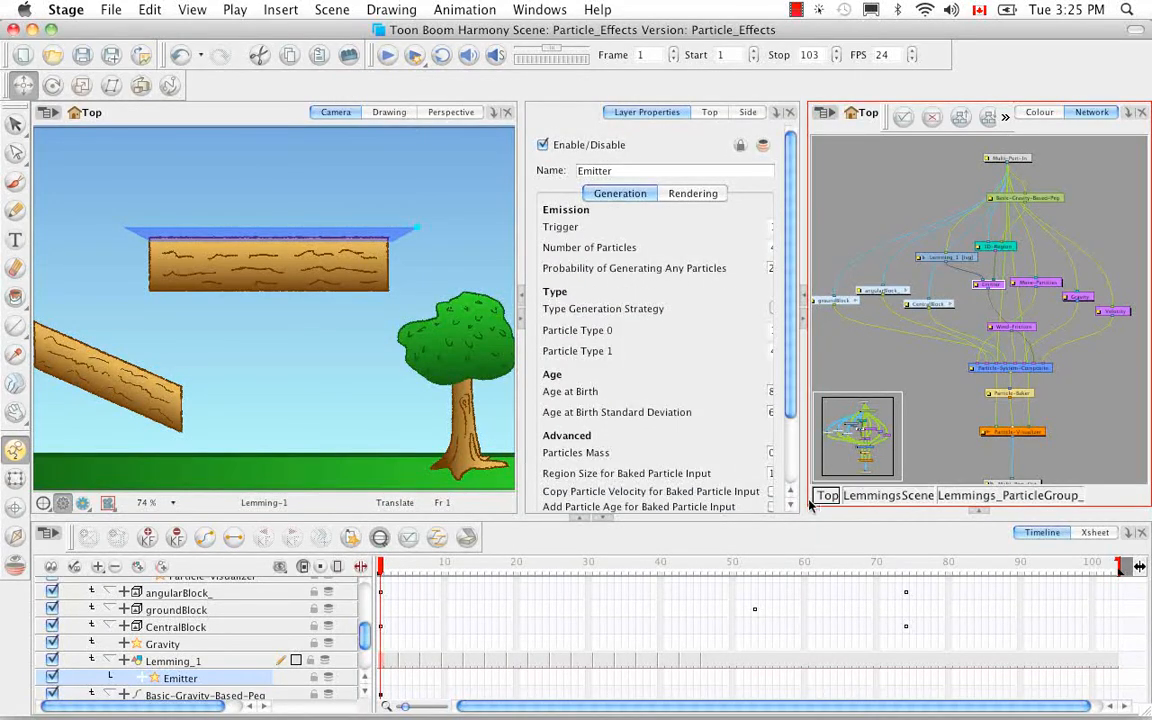
Return to the top-level network and delete the LemmingsScene group, including its drawing files and element folders.
click(826, 495)
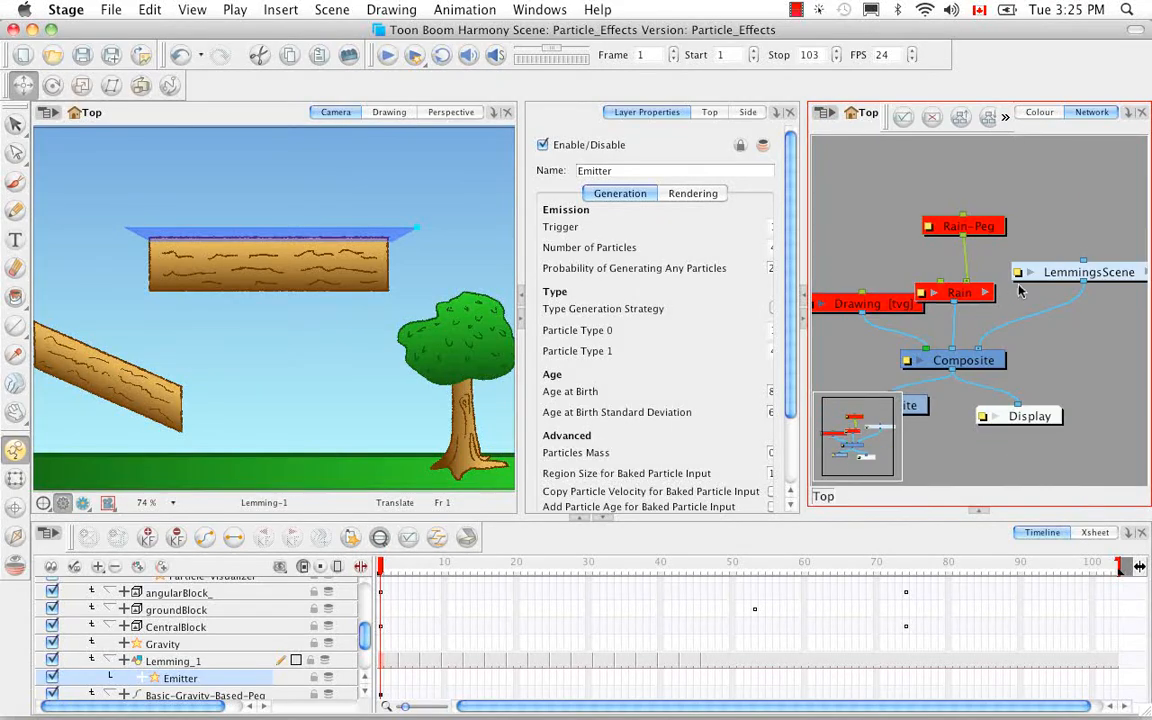
click(1078, 280)
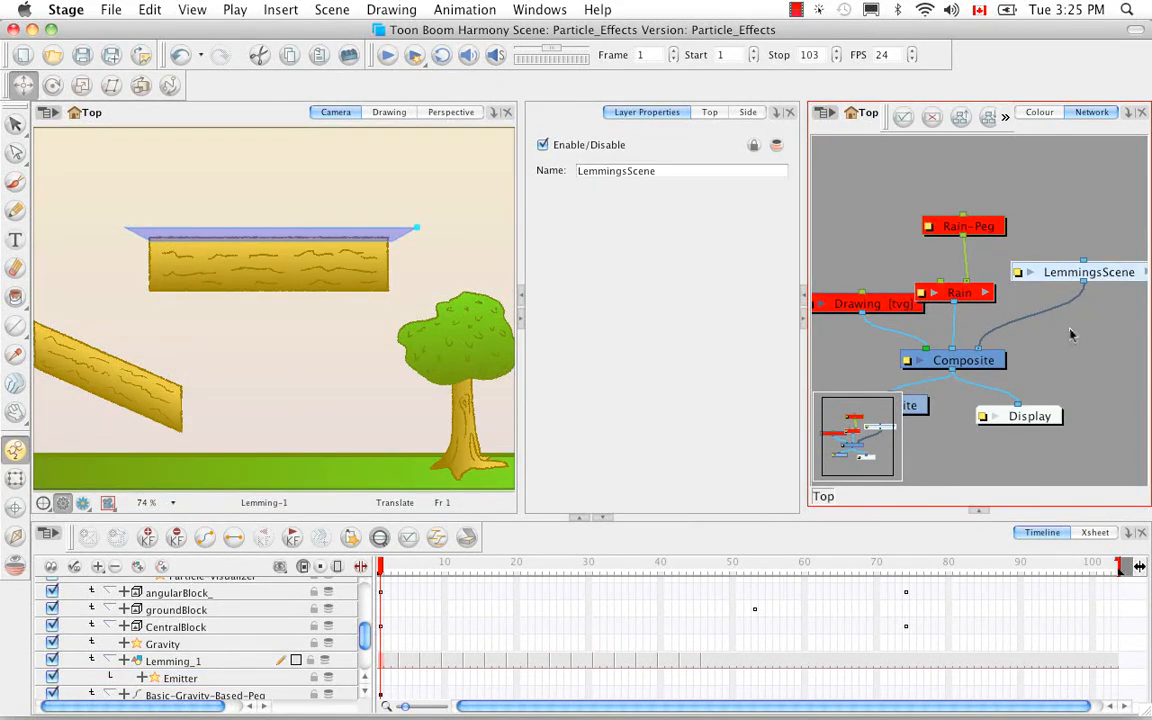
key(BackSpace)
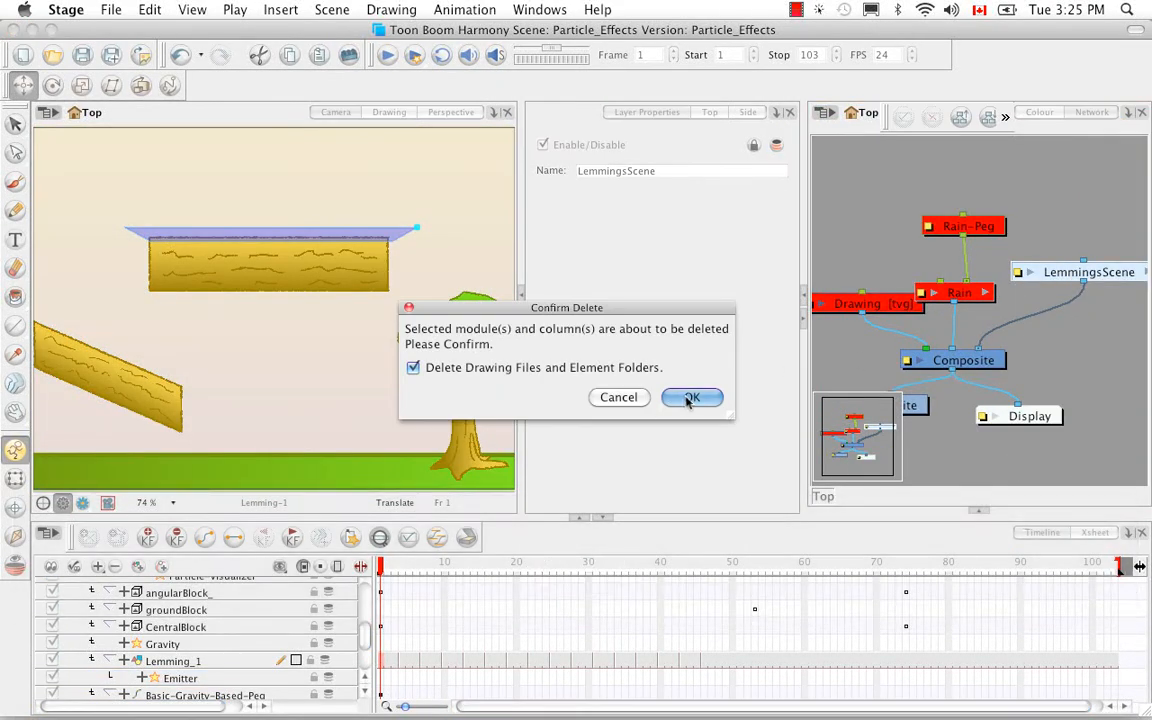
click(691, 398)
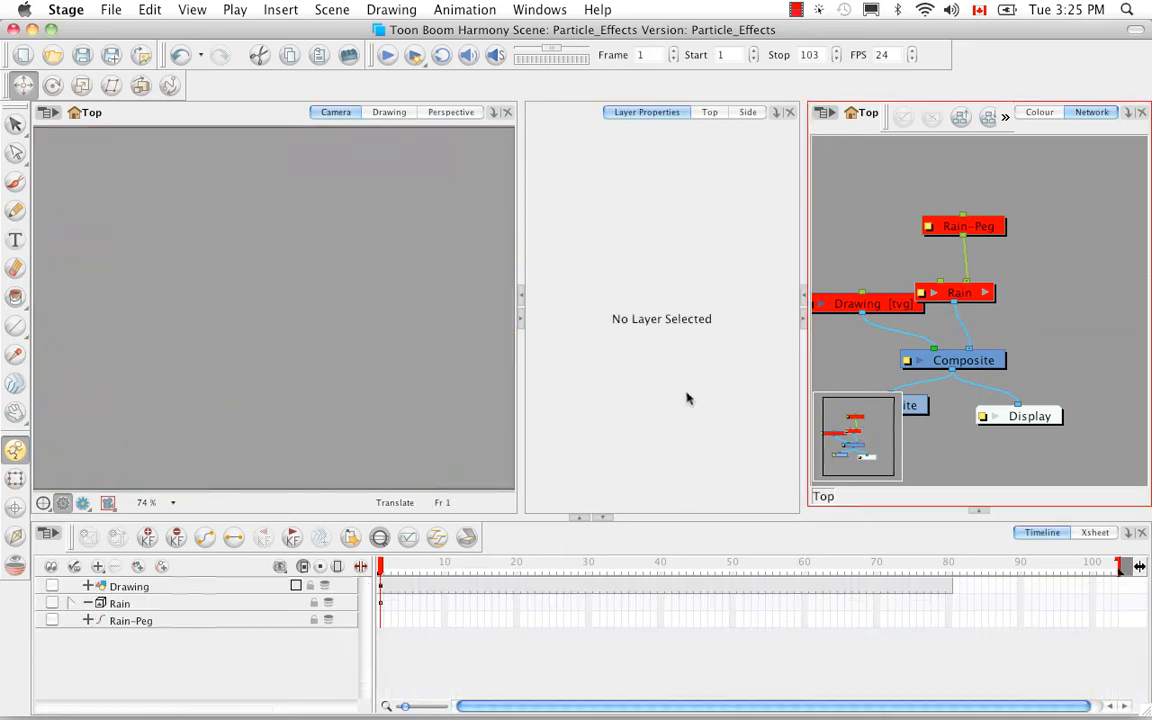
Insert the Fairies preset from the Fx particle presets into the scene.
click(281, 10)
mouse_move(329, 157)
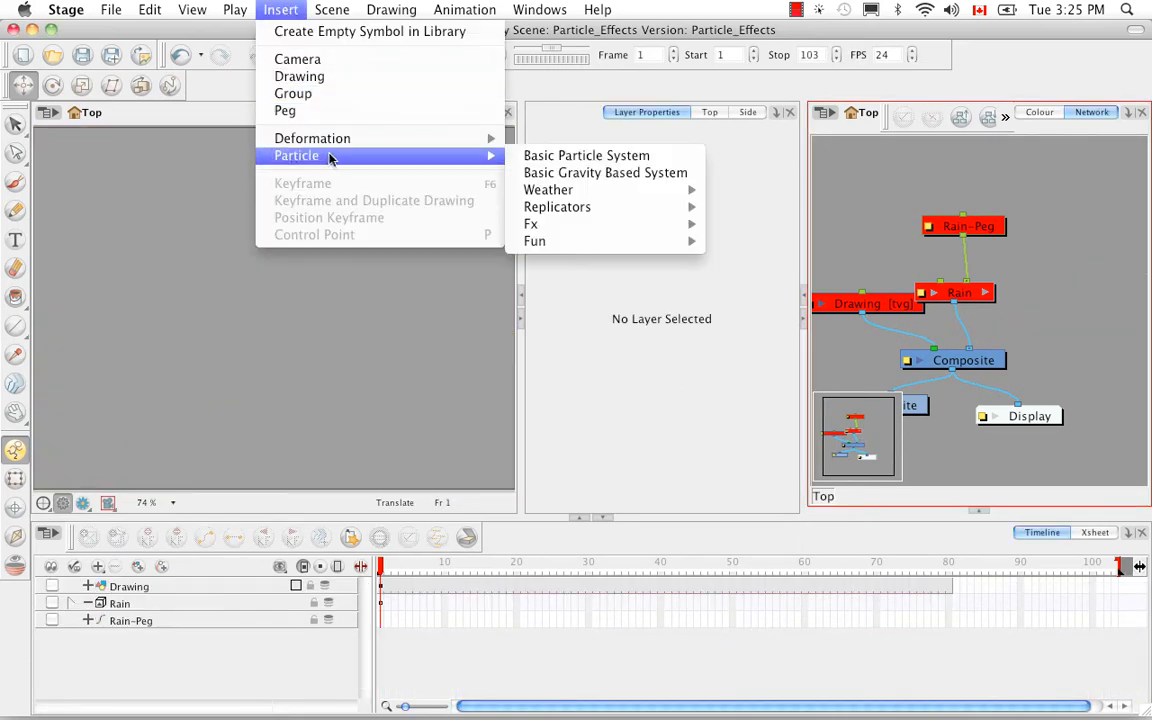
mouse_move(636, 233)
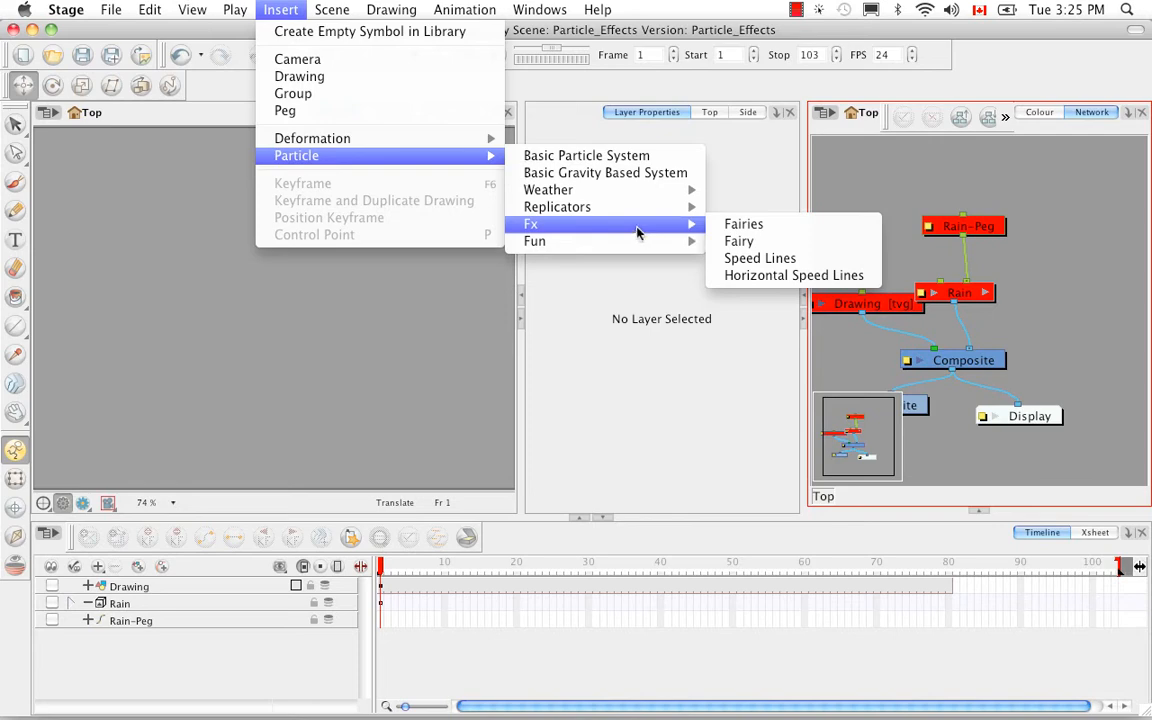
click(824, 230)
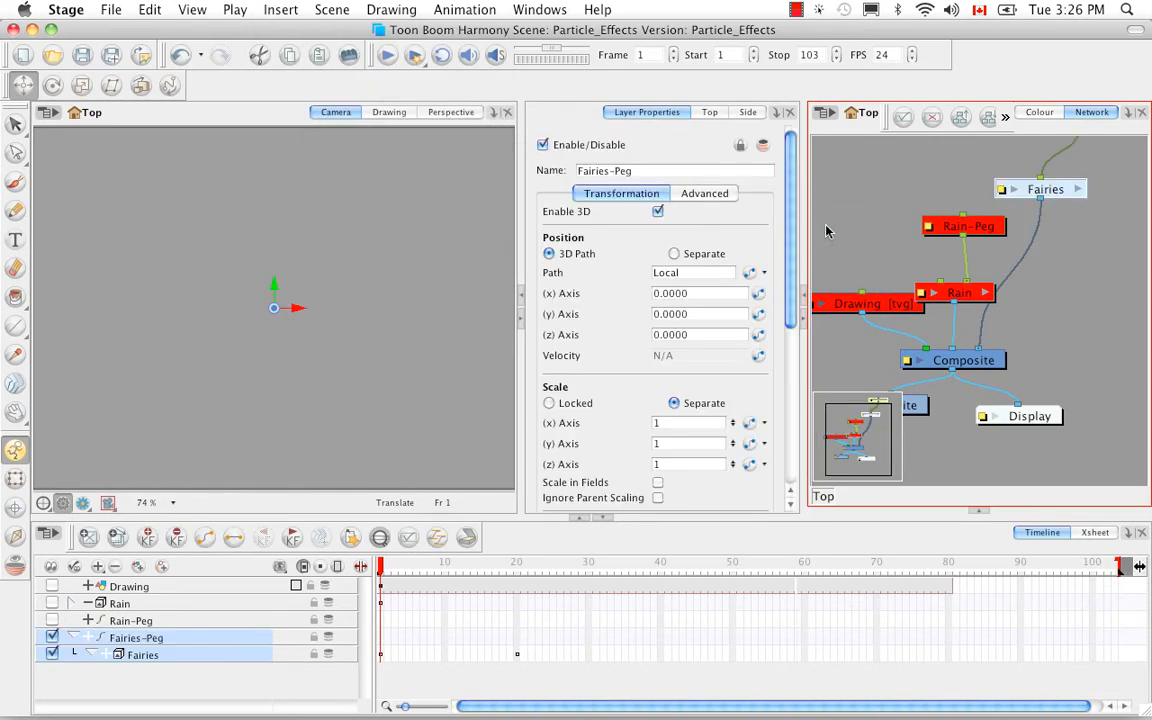
Open the Fairies group's network and scrub the fairy animation from frame 1 to frame 33.
key(space)
drag(1069, 245, 1046, 275)
click(1038, 257)
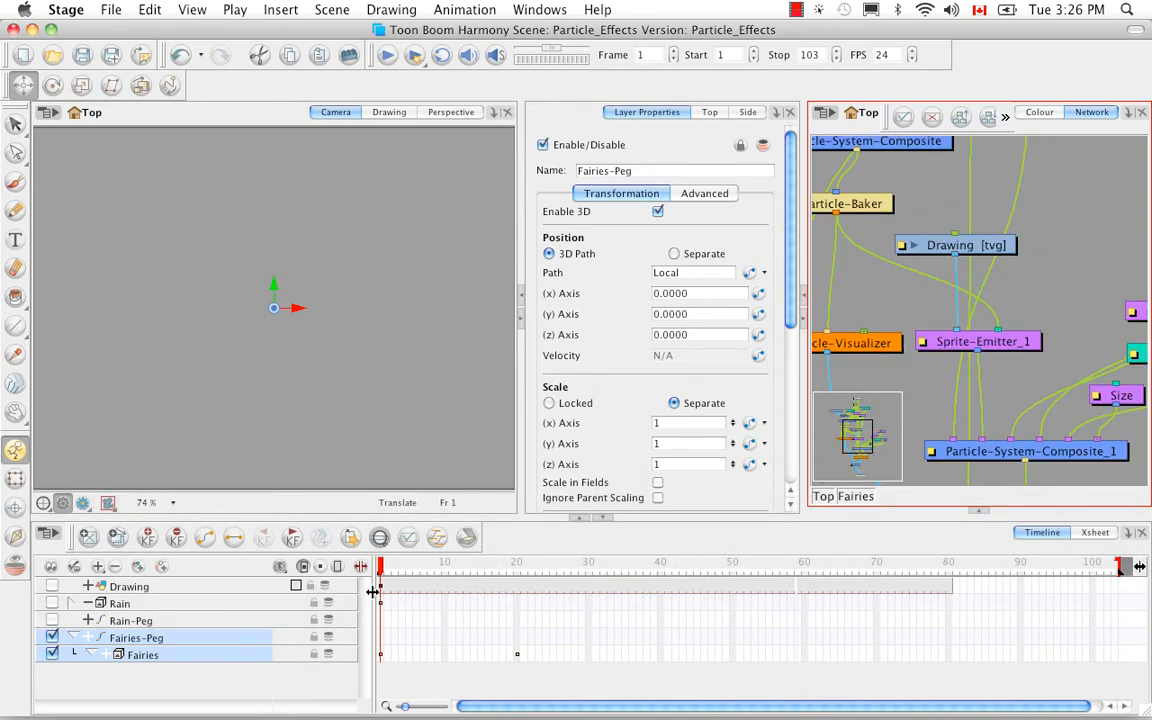
mouse_move(383, 570)
mouse_down()
mouse_move(651, 555)
mouse_move(612, 543)
mouse_up()
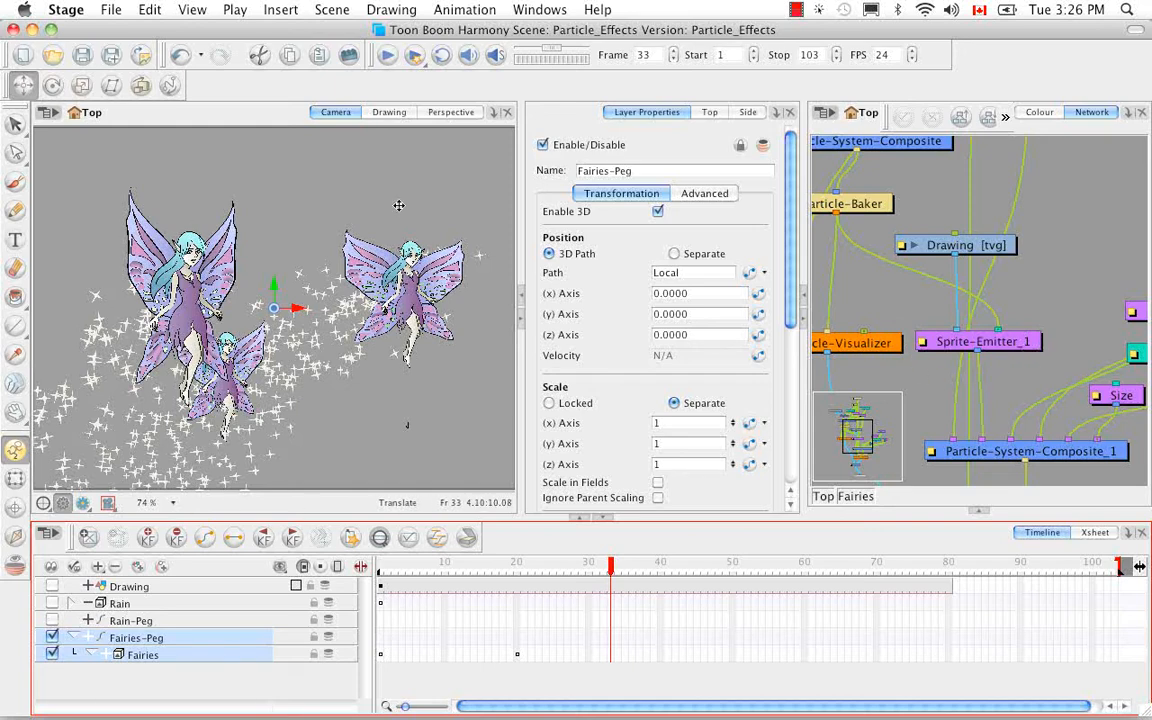
Examine the full Fairies network, from the fairy sprite emitter through to the second particle system.
key(space)
drag(1086, 327, 1043, 353)
key(1)
key(1)
key(1)
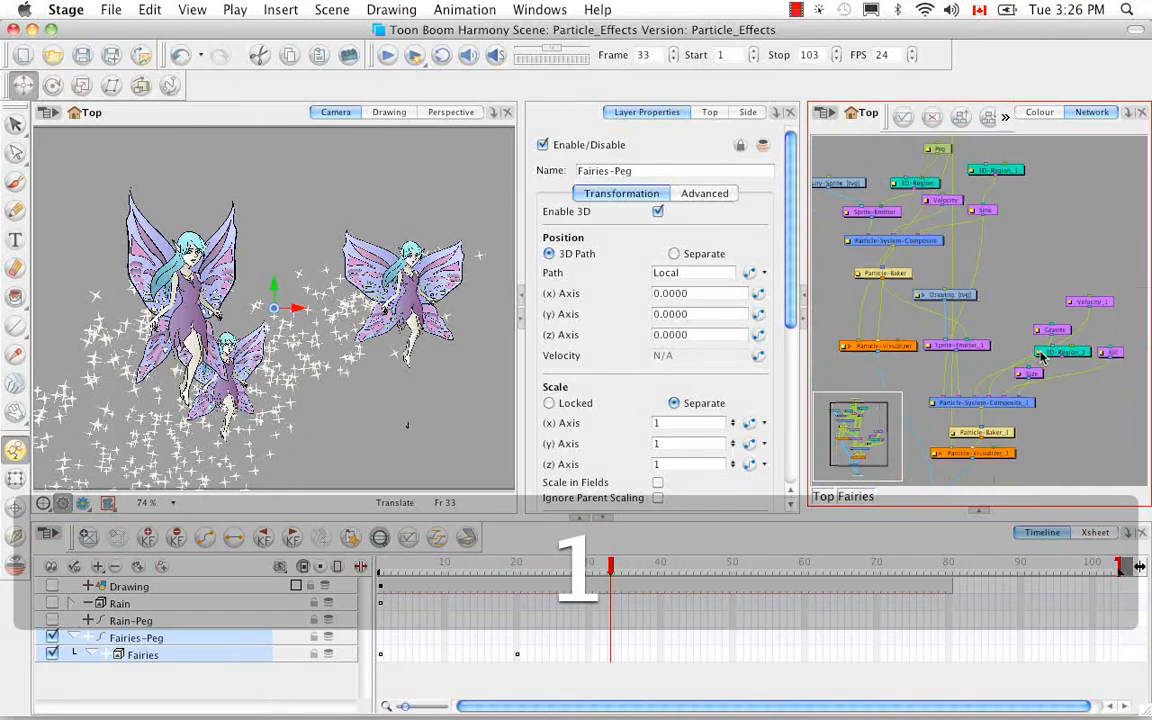
key(space)
mouse_move(1030, 360)
mouse_down()
mouse_move(1055, 323)
mouse_move(1051, 359)
mouse_up()
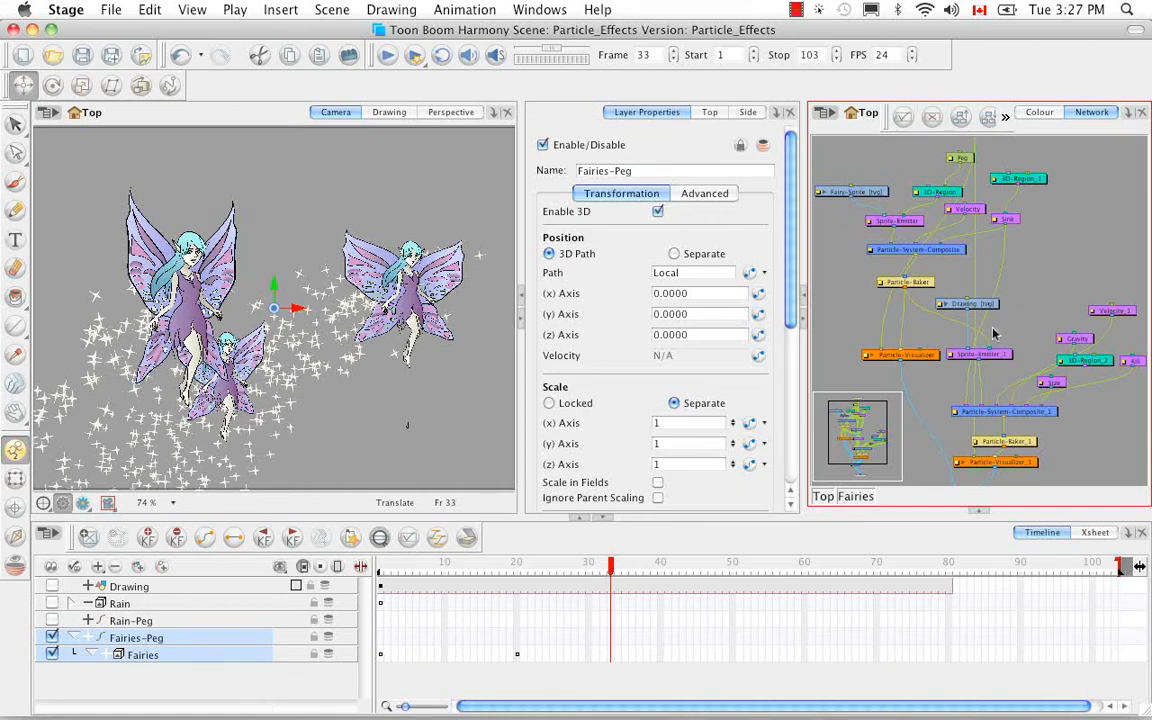
Show the Fairy-Sprite element in the Drawing view and scrub back to frame 6 to examine its drawings.
click(858, 193)
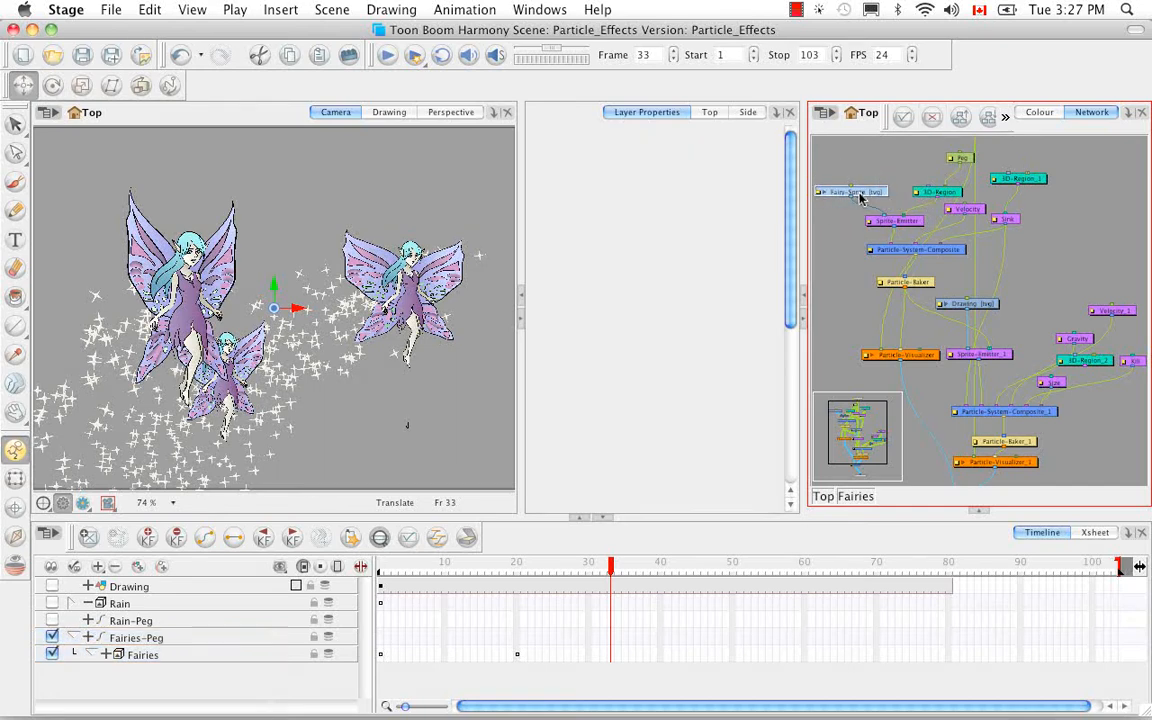
click(404, 116)
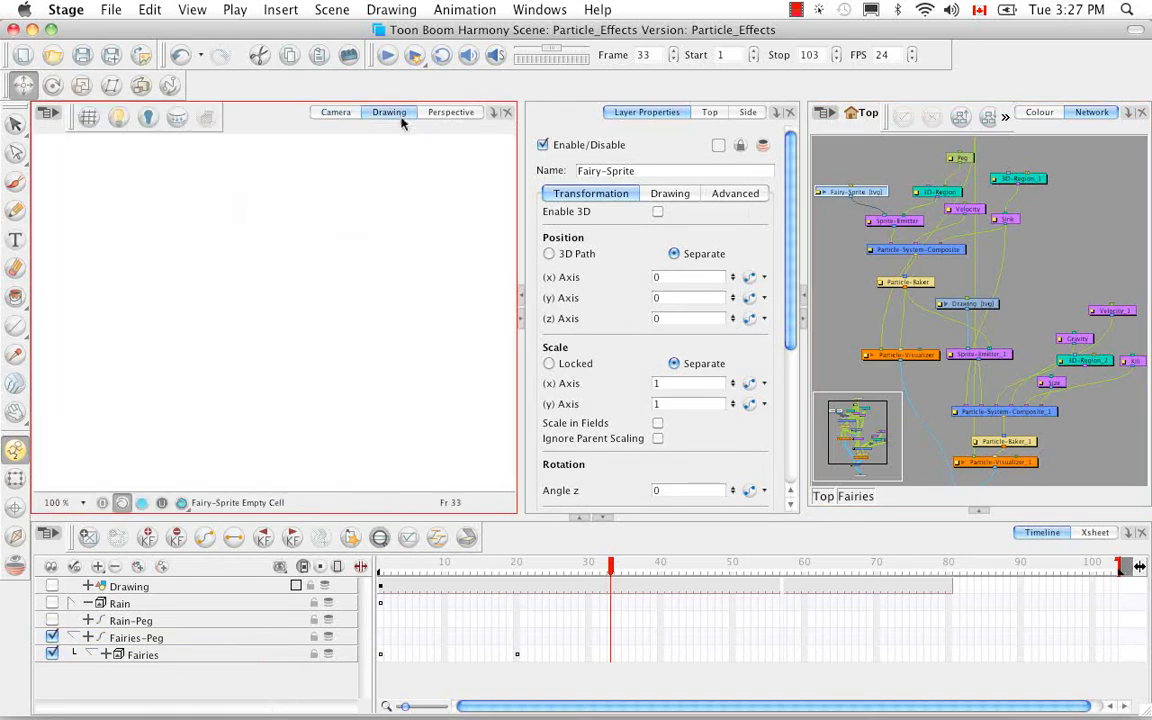
mouse_move(611, 566)
mouse_down()
mouse_move(383, 566)
mouse_move(417, 566)
mouse_up()
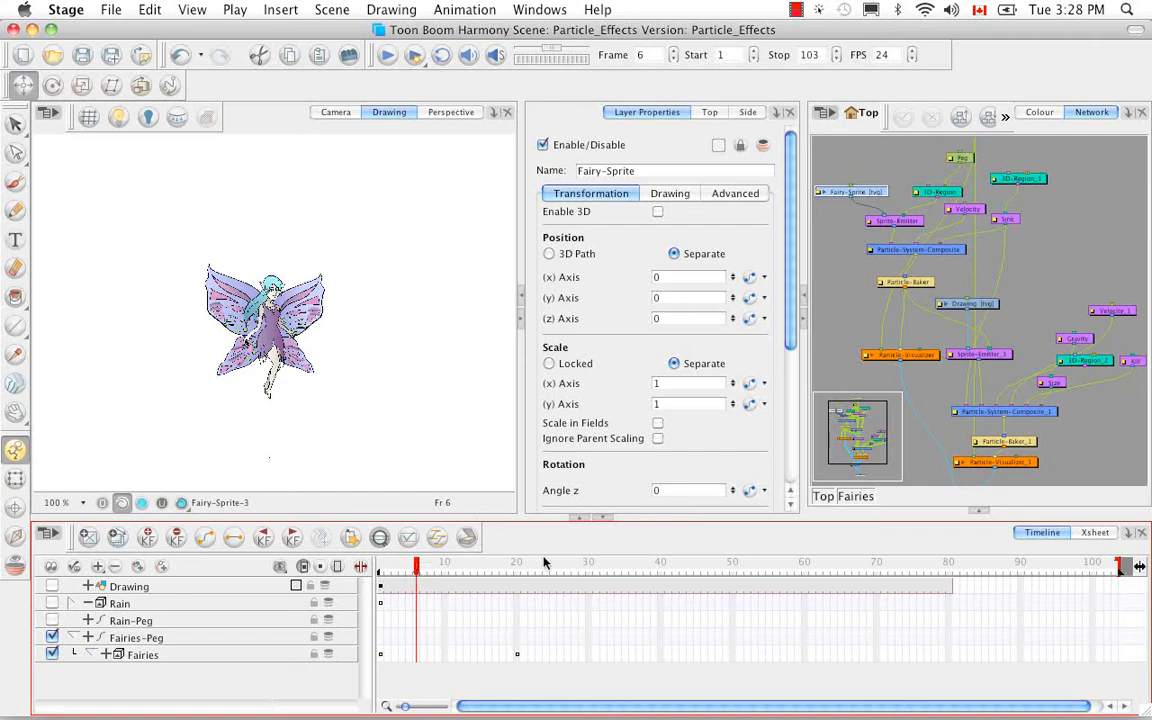
Select the 3D-Region module, return to the Camera view and scrub the fairy animation forward to frame 36.
click(941, 198)
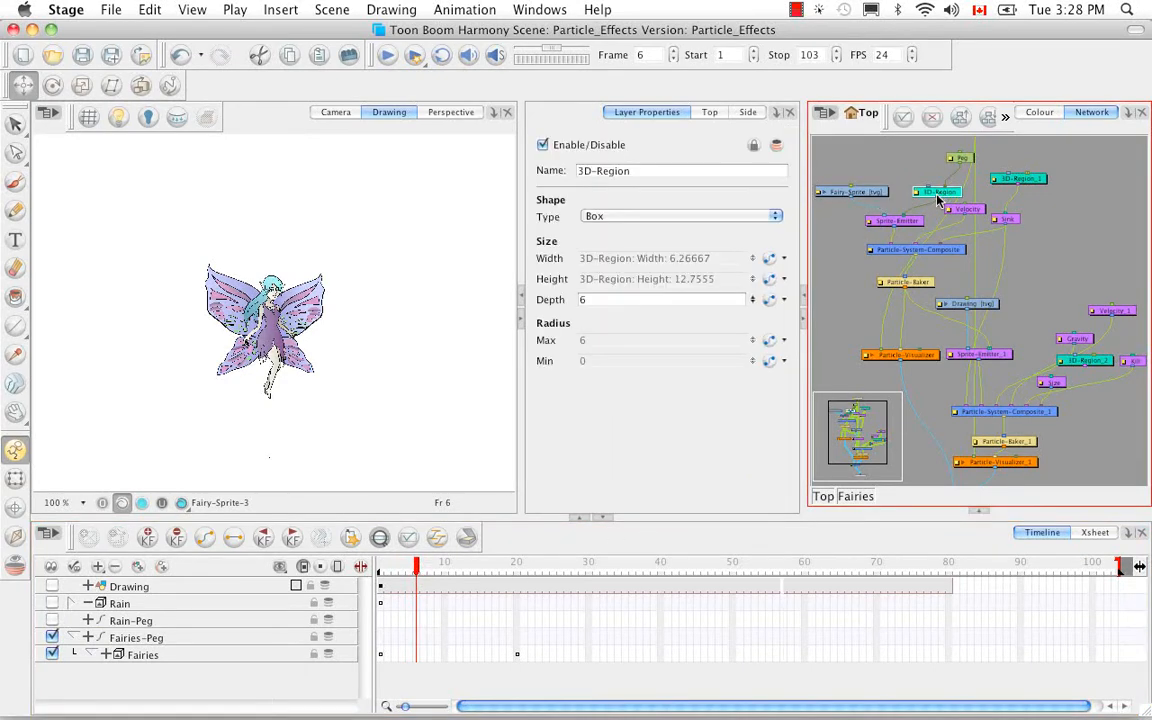
click(340, 115)
click(340, 114)
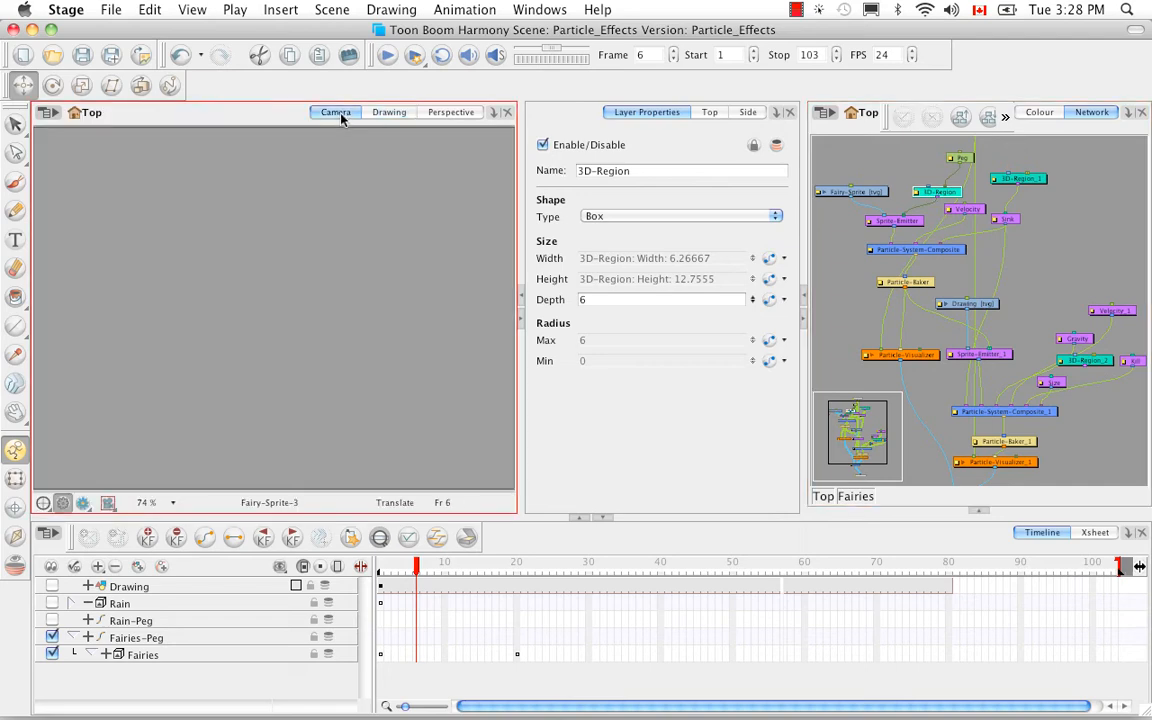
drag(420, 565, 597, 567)
click(343, 437)
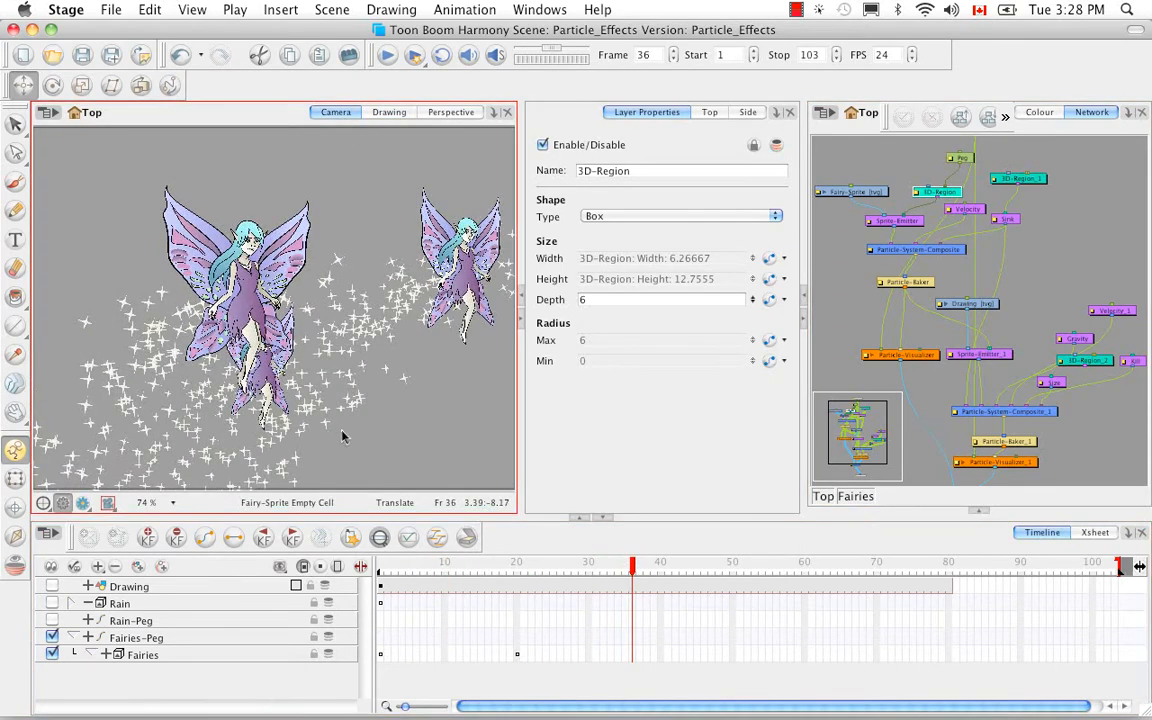
Examine the fairies' entrance beyond the camera frame at 25% zoom, scrubbing the early frames up to frame 18.
key(1)
key(1)
key(1)
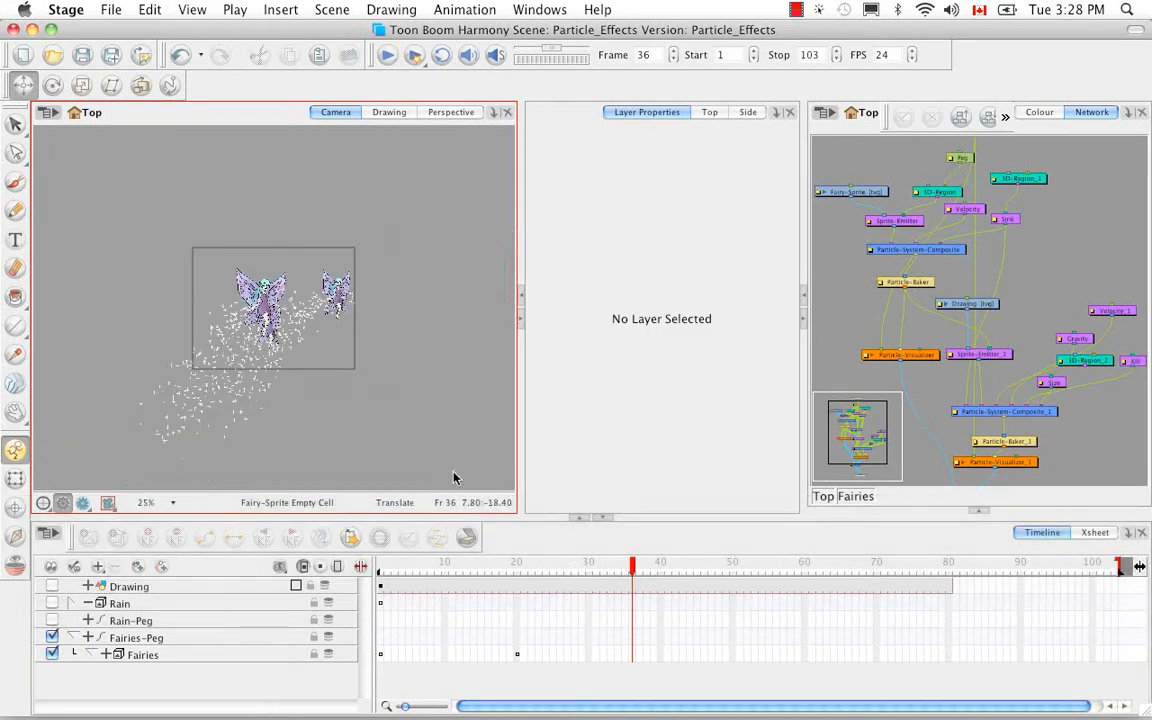
click(537, 550)
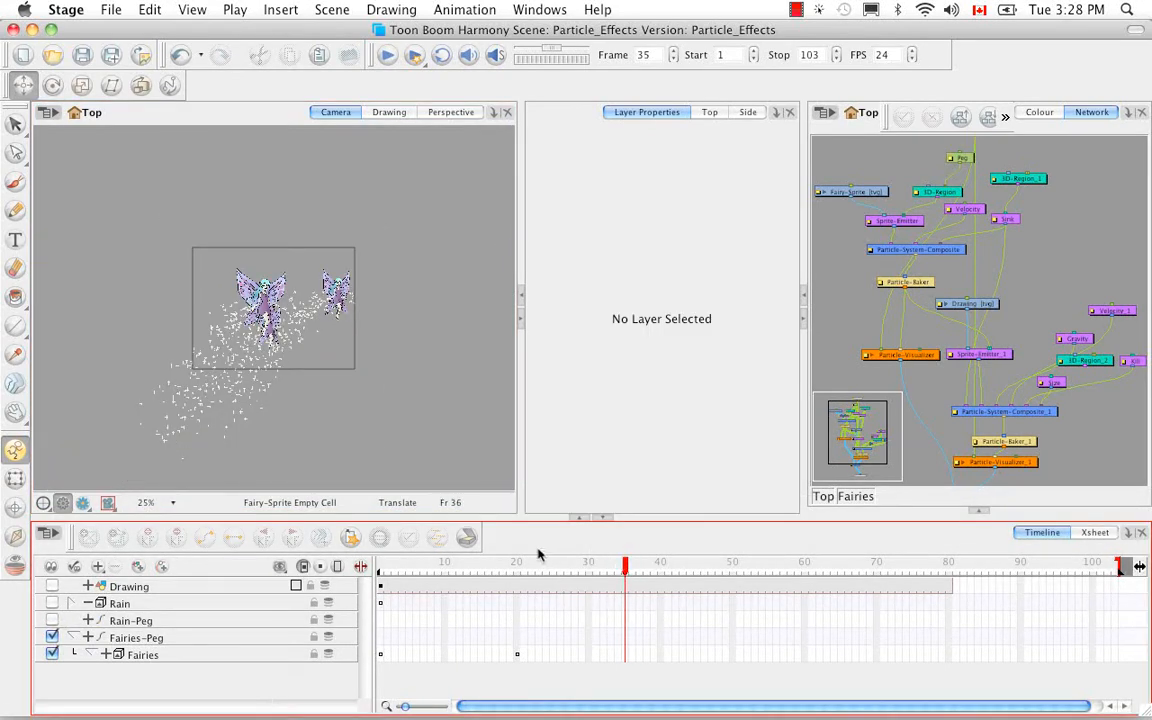
click(539, 566)
click(426, 566)
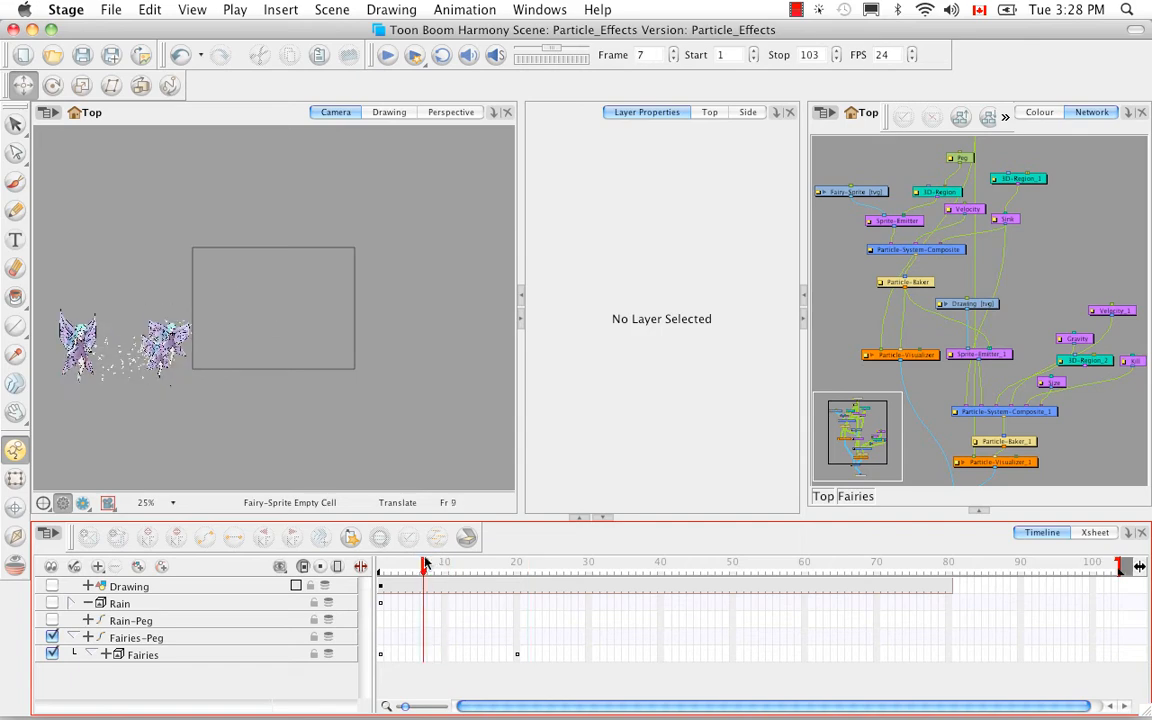
drag(428, 566, 466, 566)
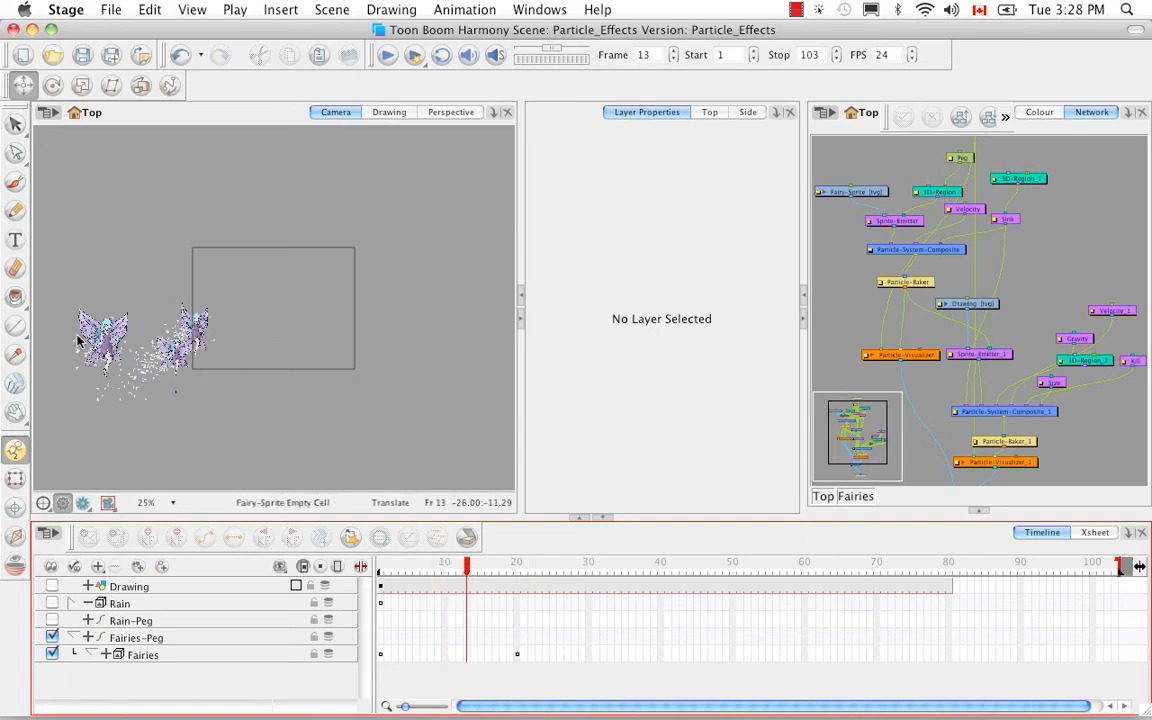
click(452, 566)
drag(437, 567, 478, 567)
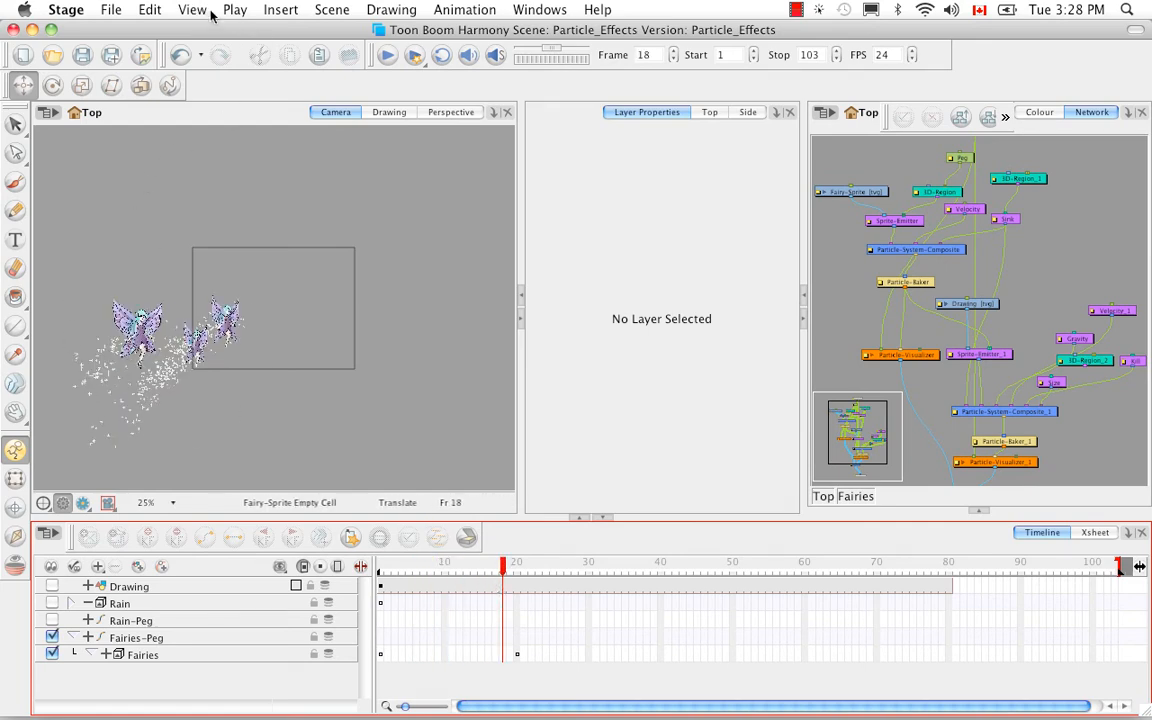
Display the 3D-Region control in the Camera view to examine where the fairies are generated.
click(195, 12)
mouse_move(300, 360)
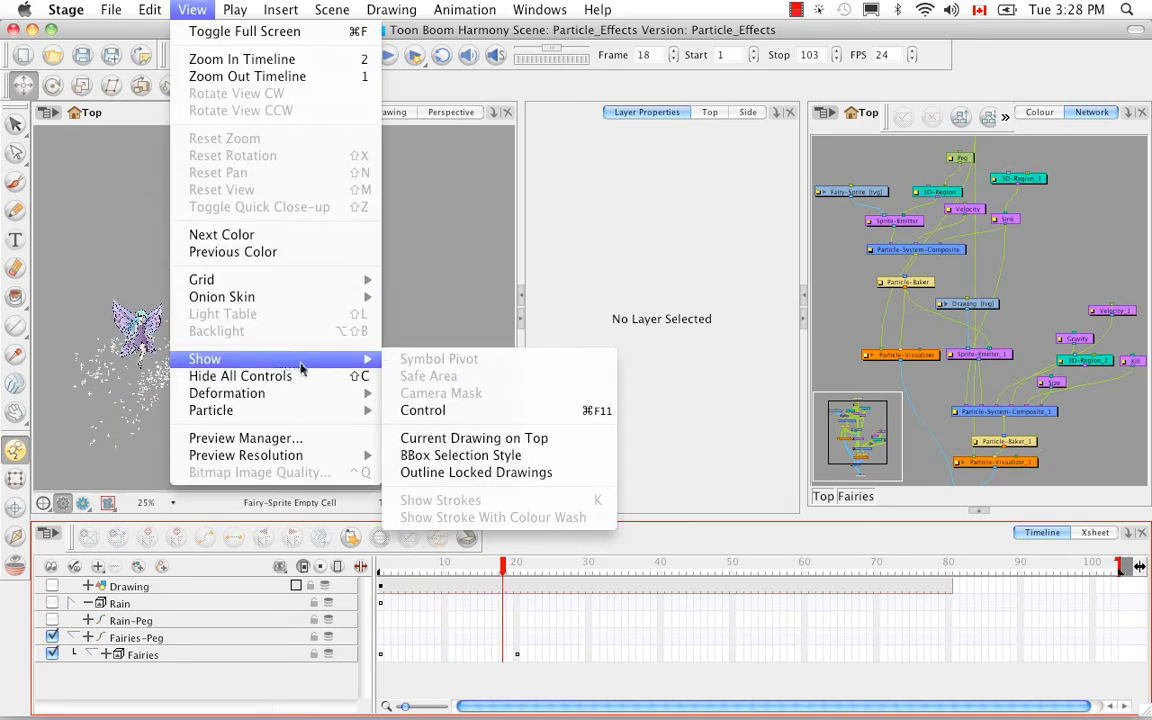
click(456, 411)
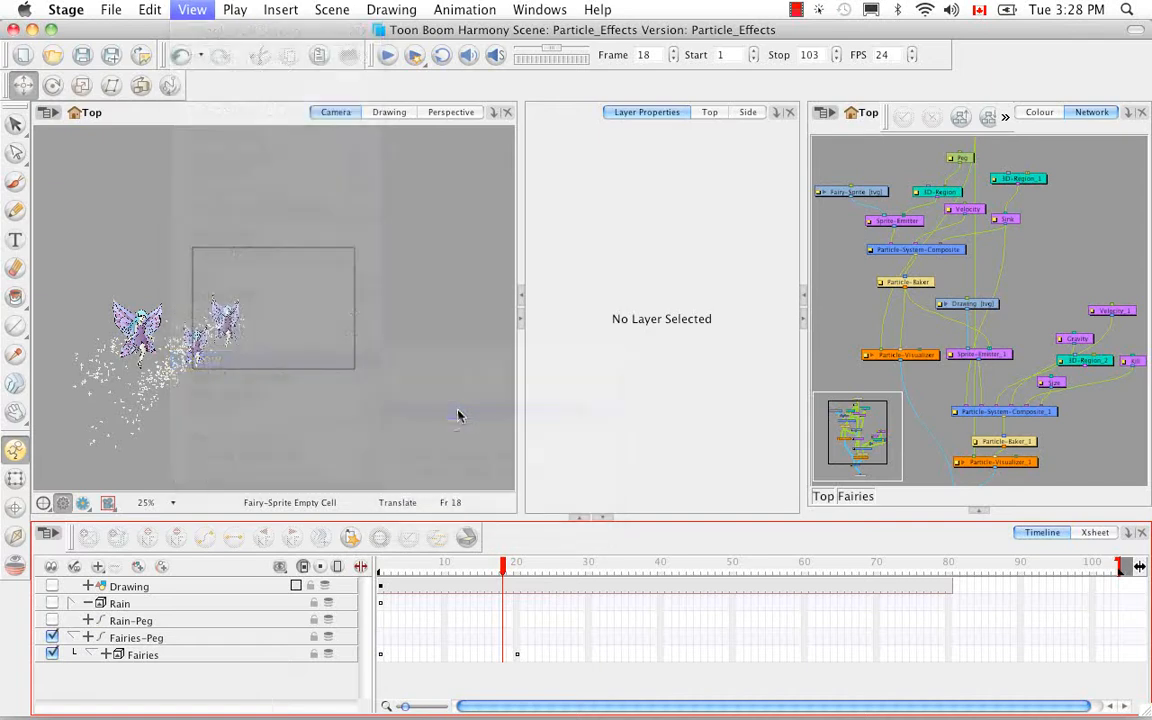
click(940, 191)
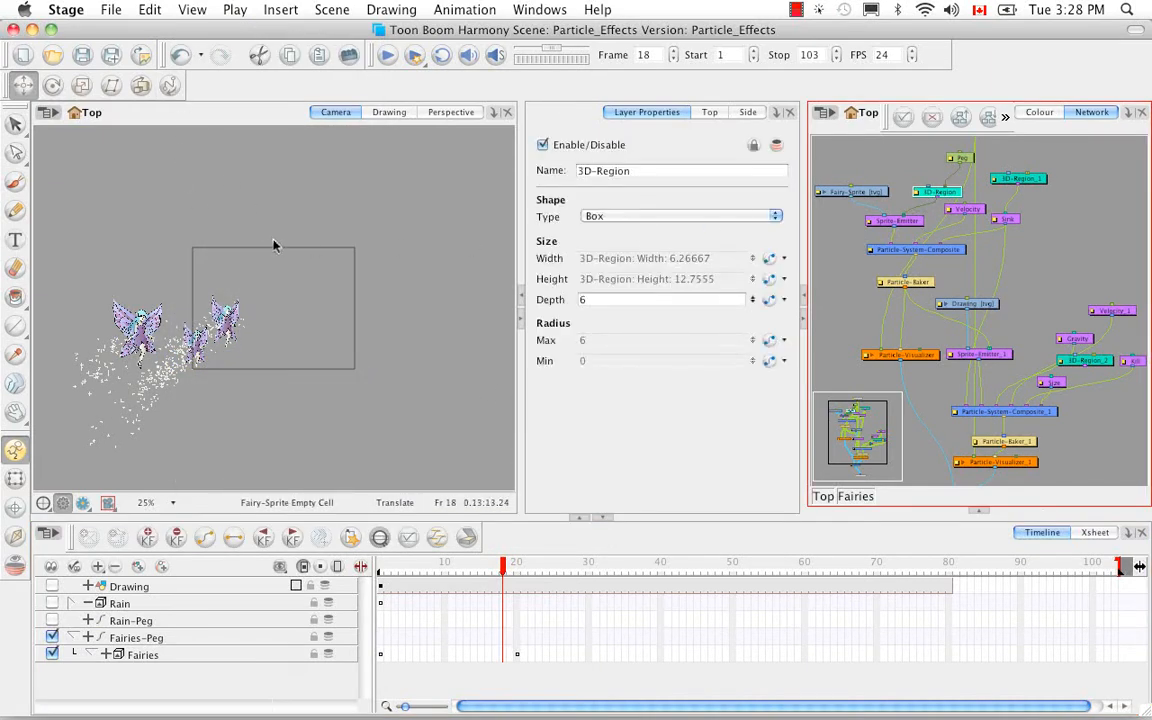
key(super)
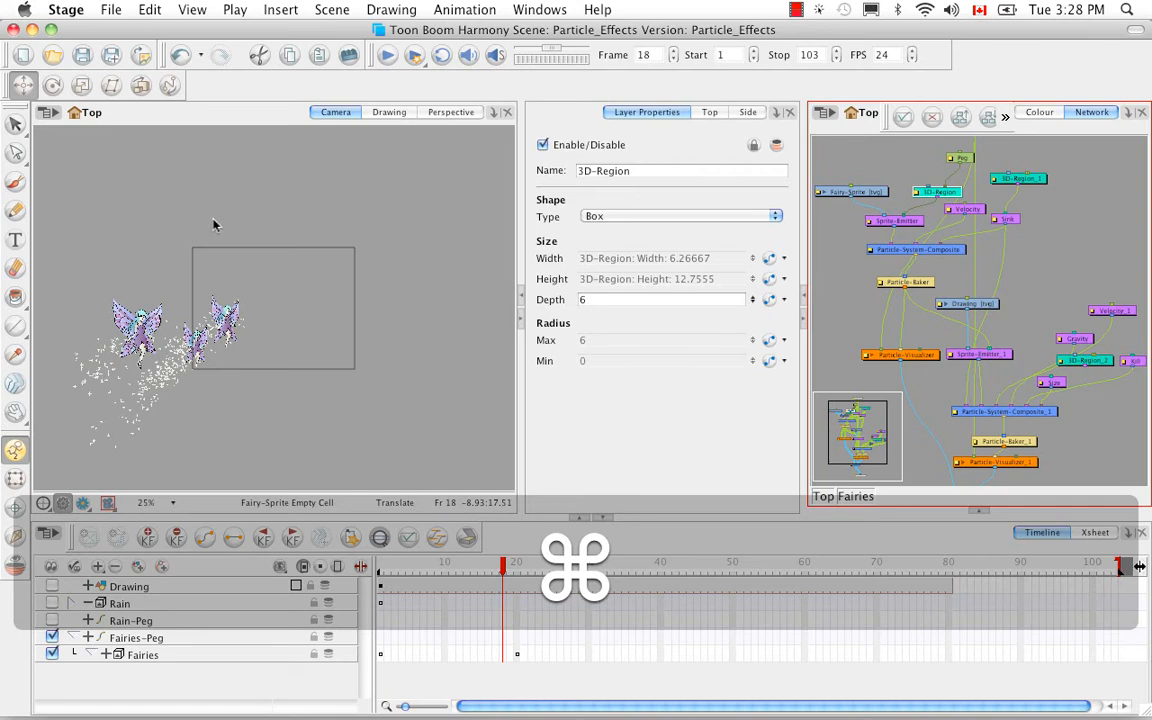
key(super+F11)
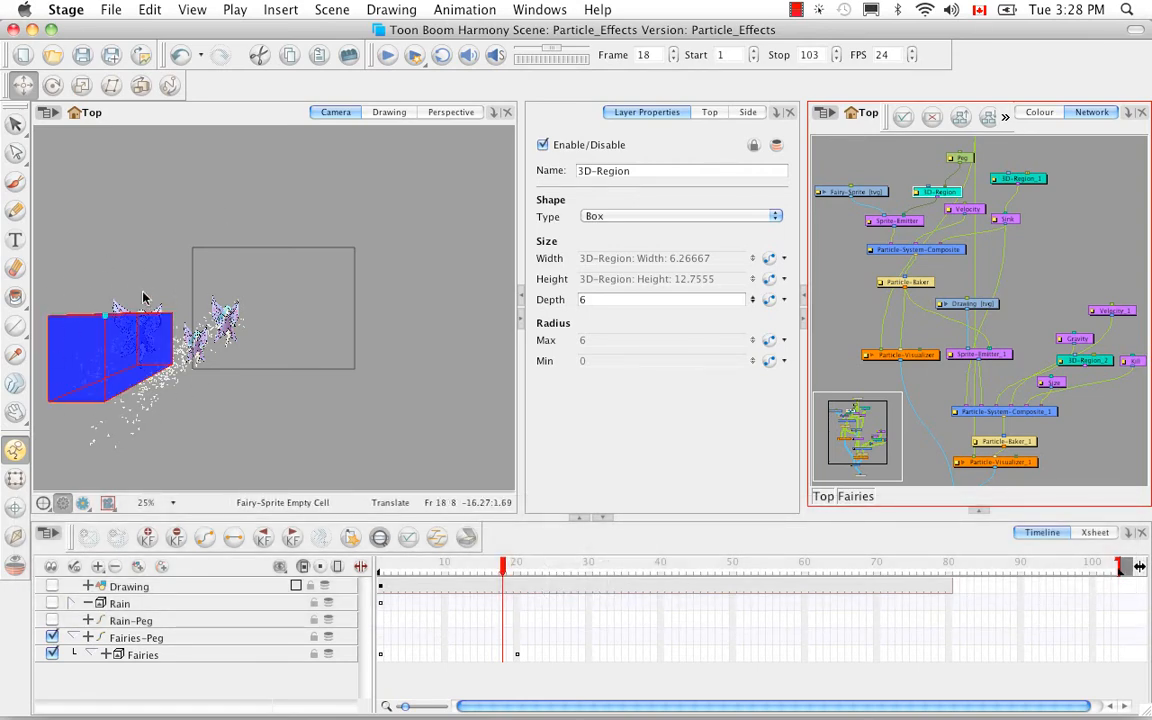
Examine the Sprite-Emitter's generation and rendering properties in its layer properties window, then close the window.
click(900, 222)
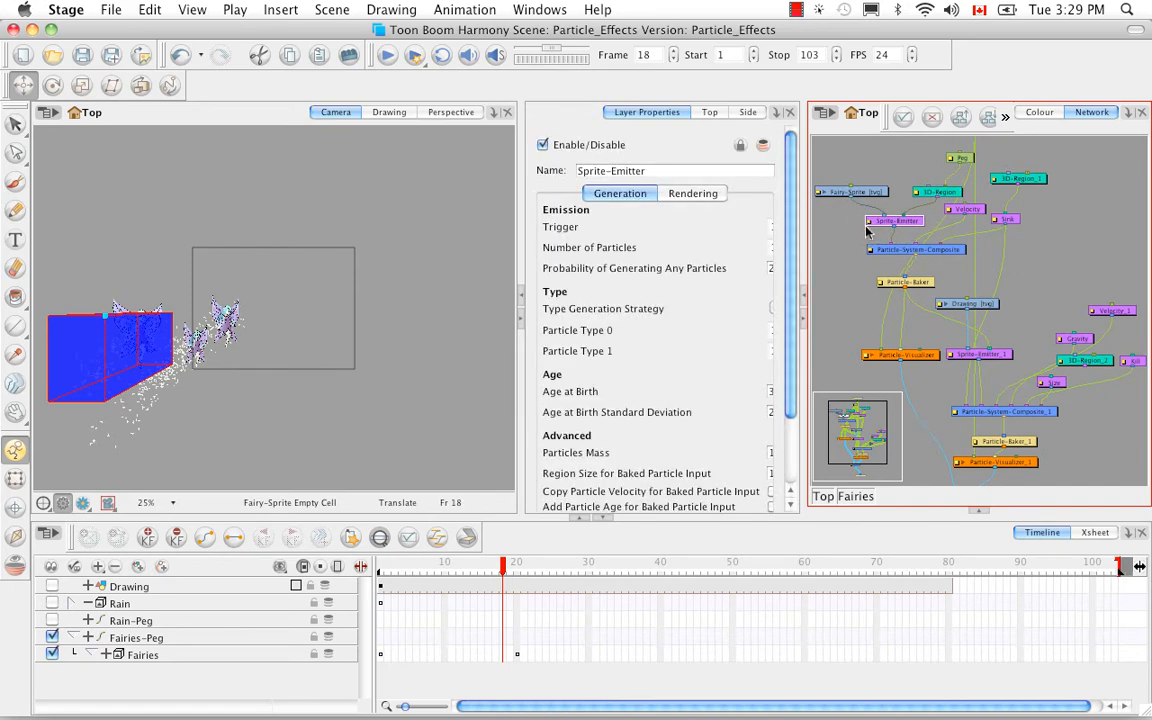
double_click(867, 231)
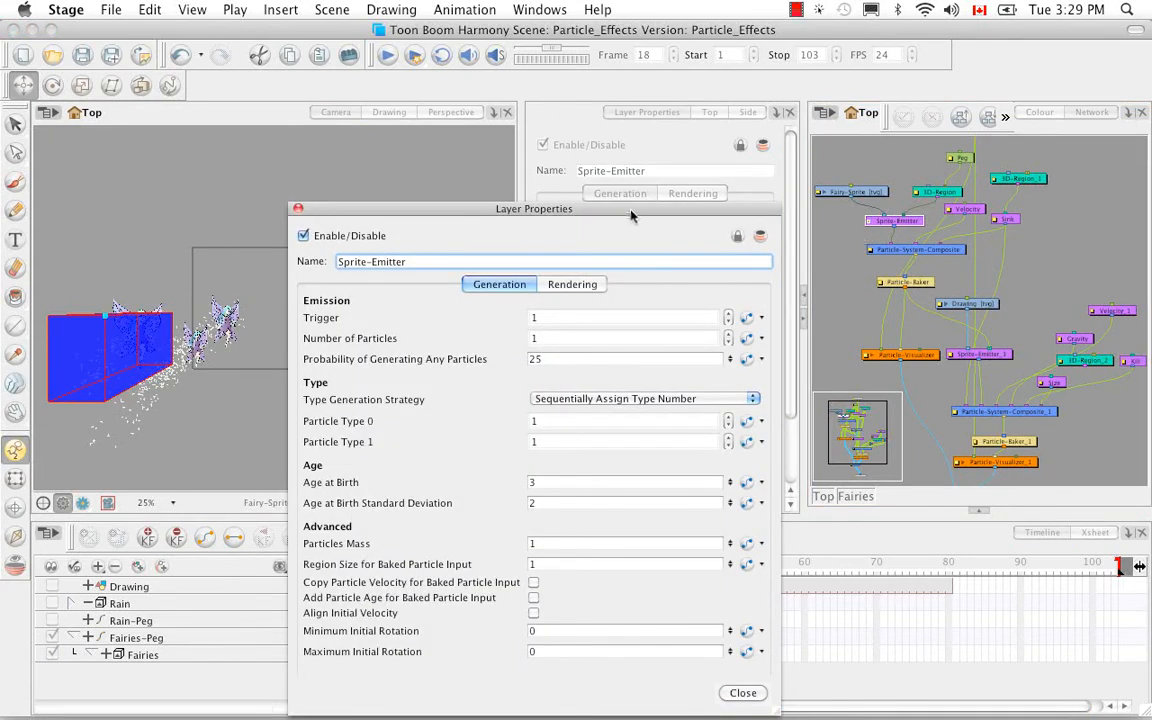
drag(631, 215, 647, 110)
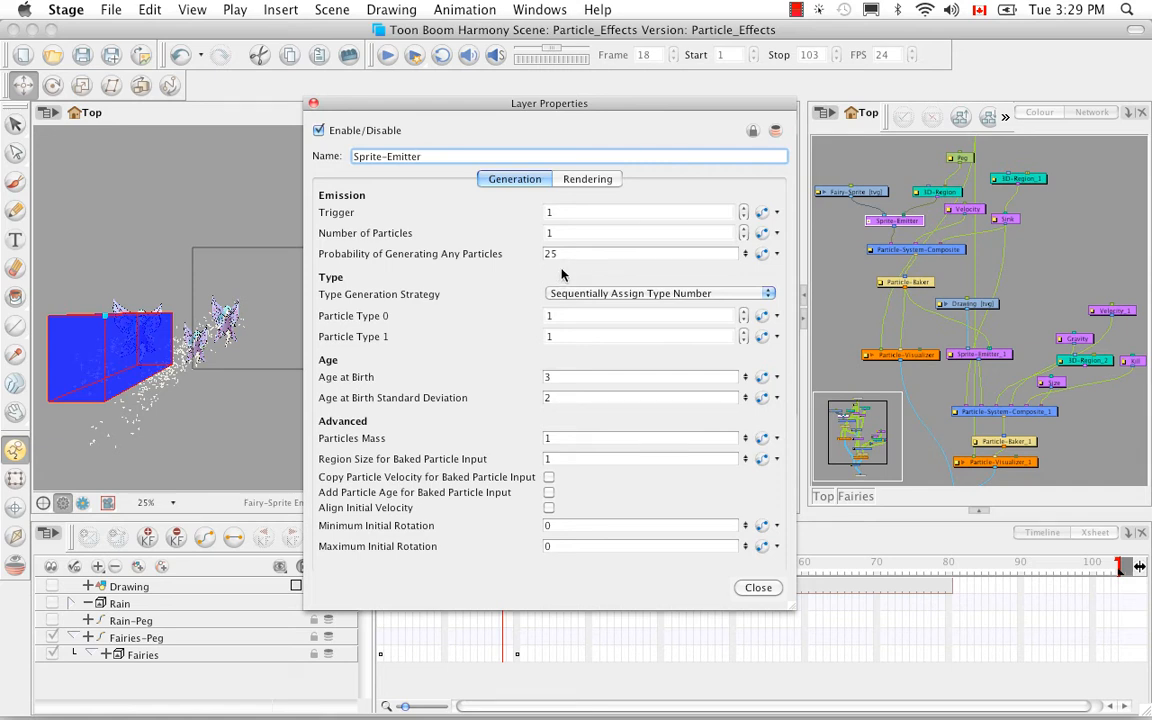
click(583, 180)
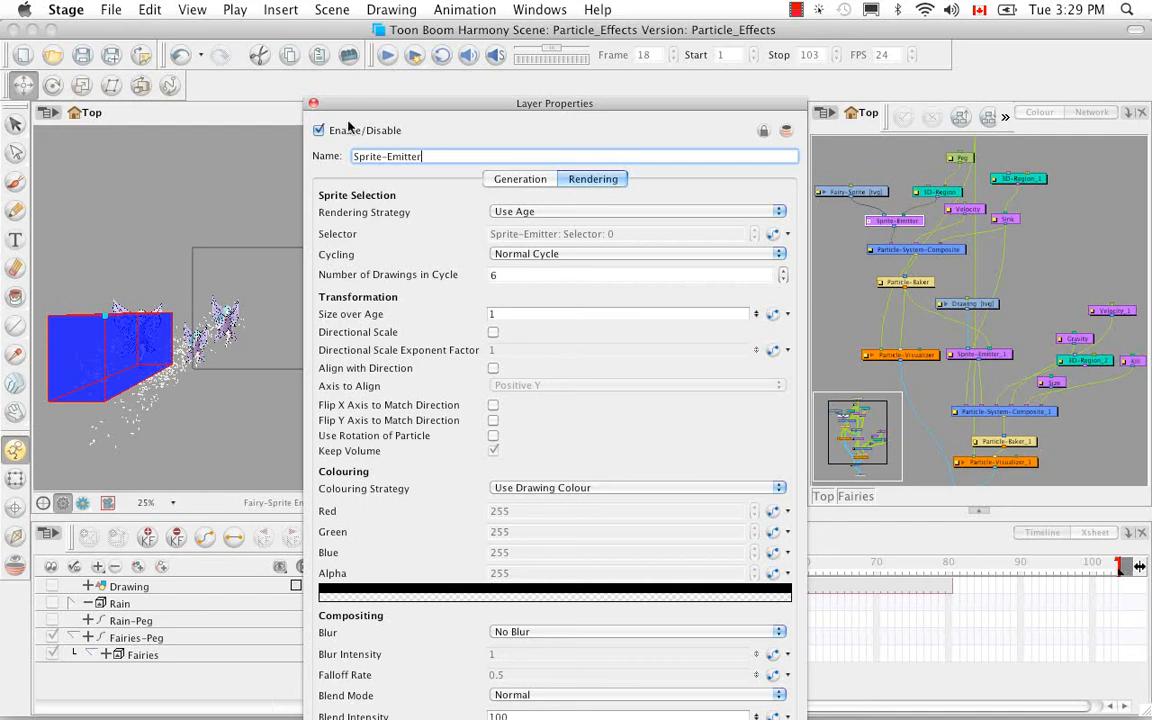
click(313, 103)
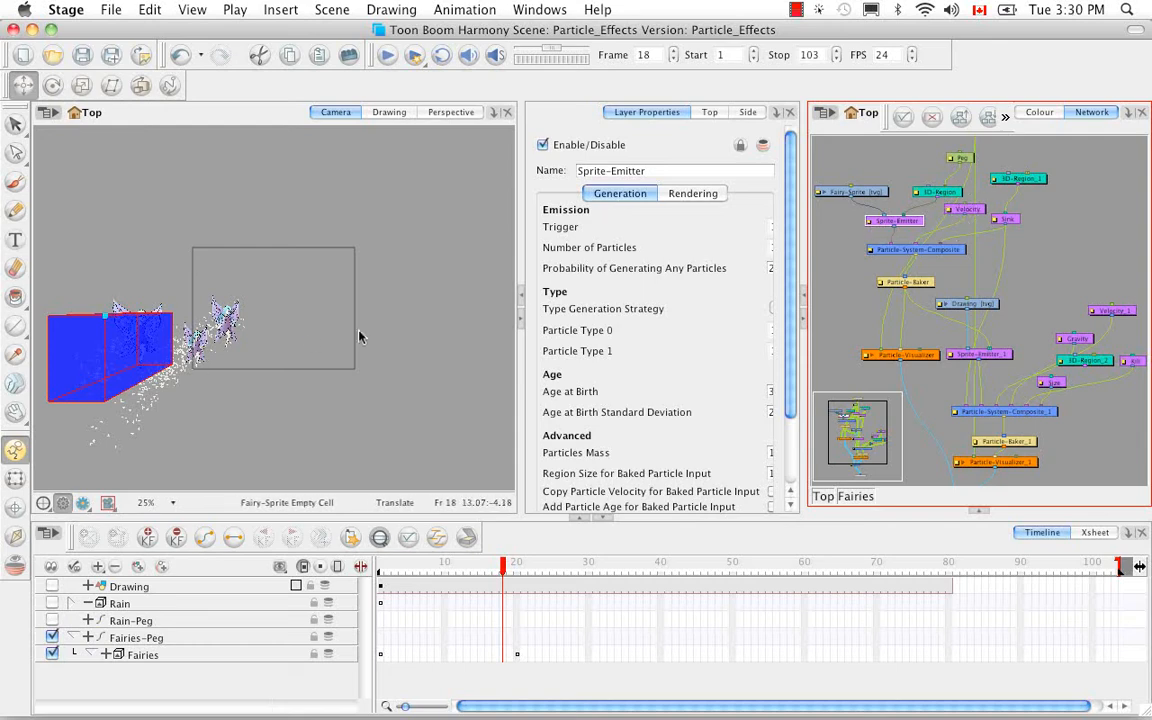
Check the Sink module's properties and display the control of its connected 3D-Region_1 in the Camera view.
click(1008, 219)
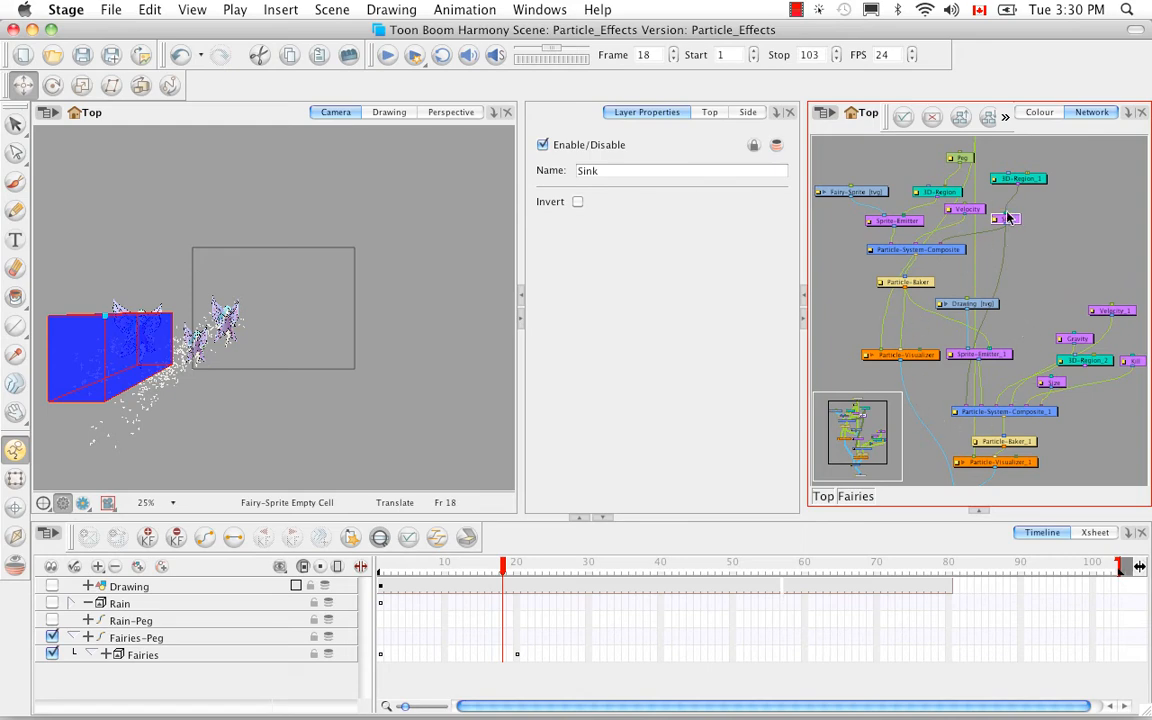
click(192, 10)
mouse_move(290, 360)
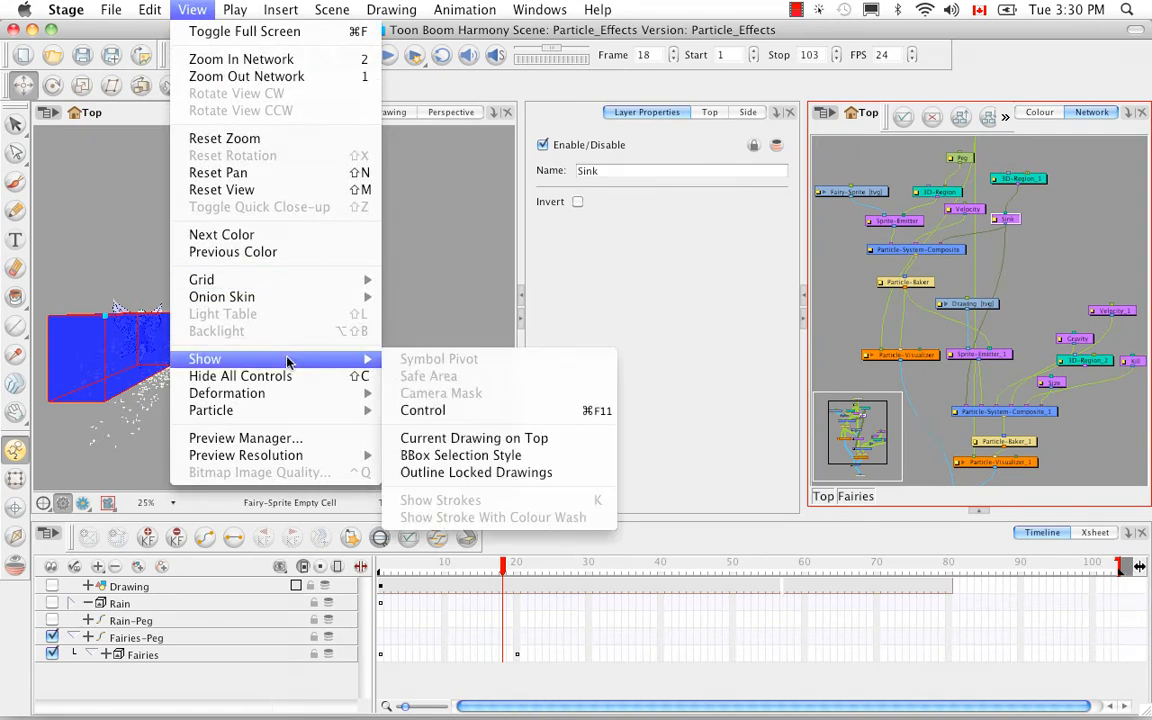
click(435, 410)
click(1037, 181)
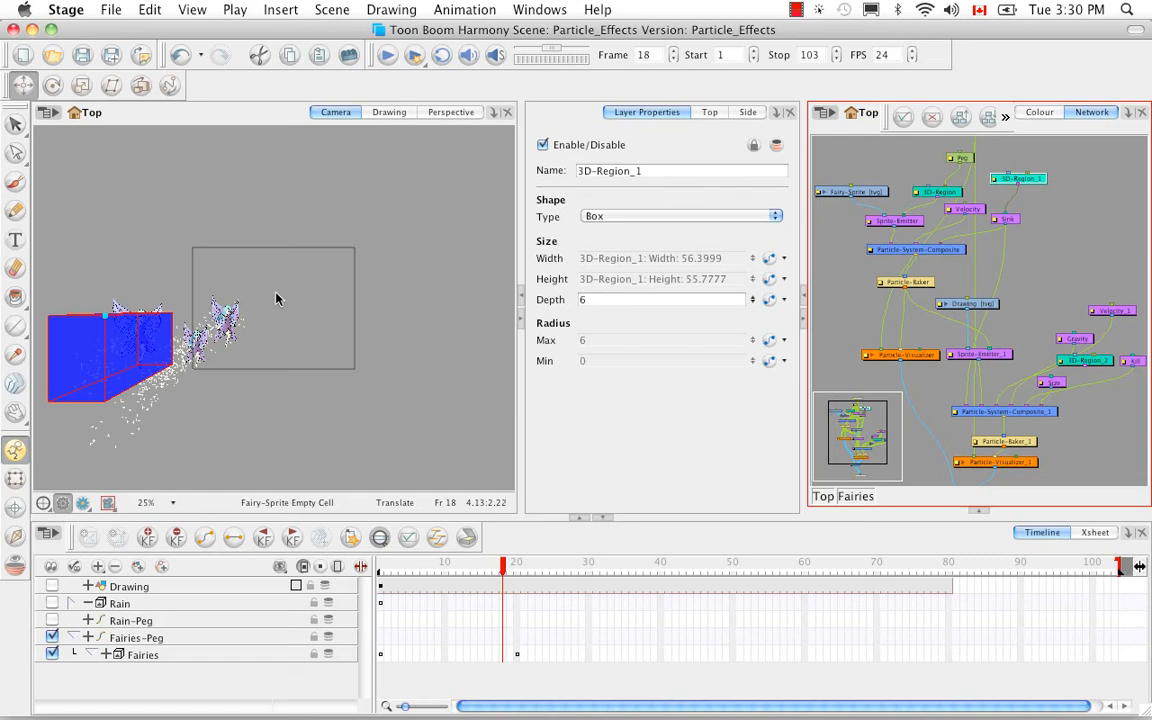
key(super+F11)
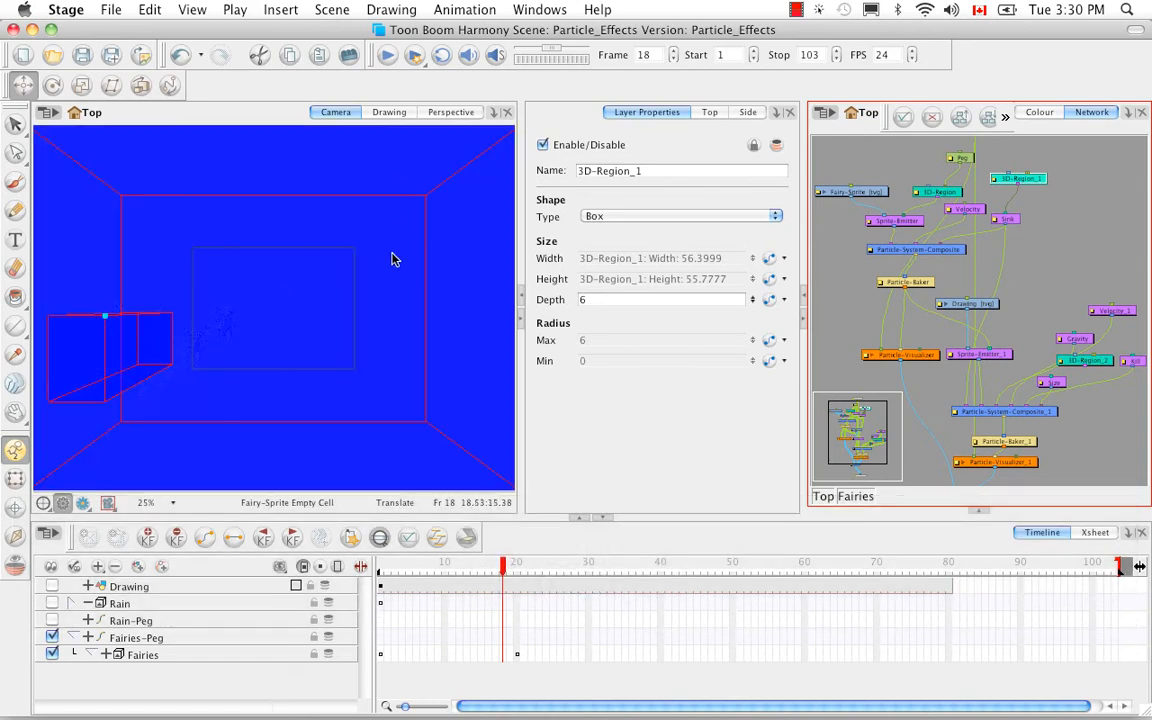
click(322, 445)
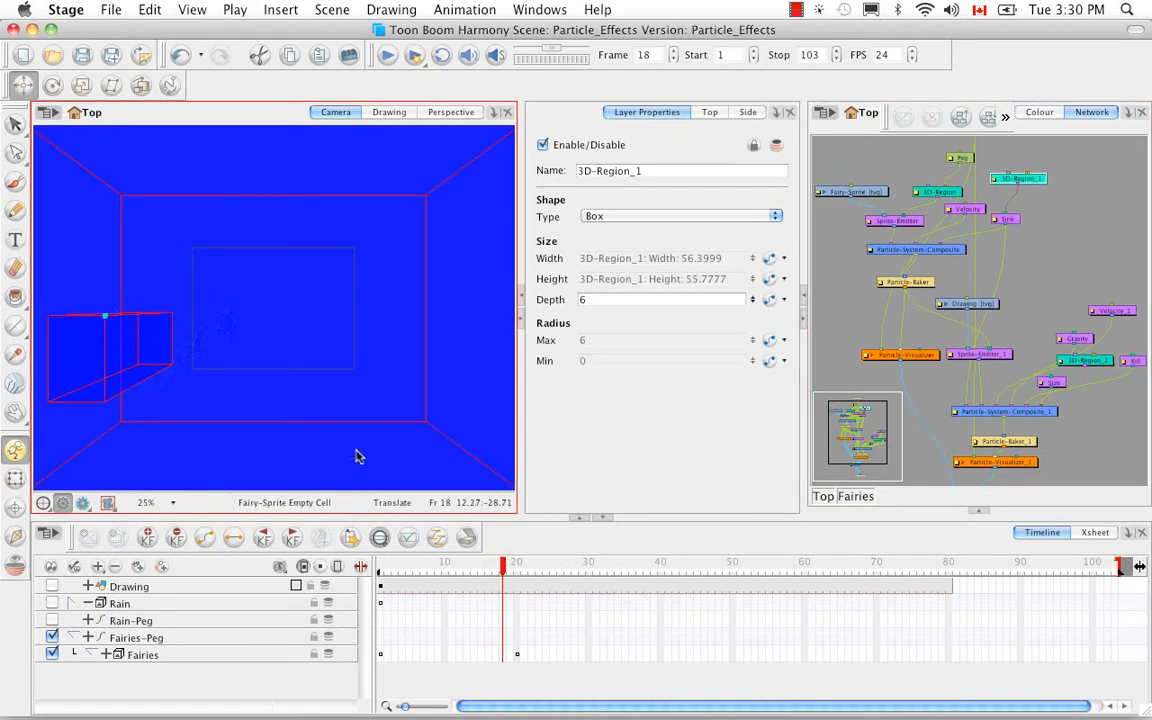
Examine both particle region boxes from different angles in the Perspective view.
click(440, 111)
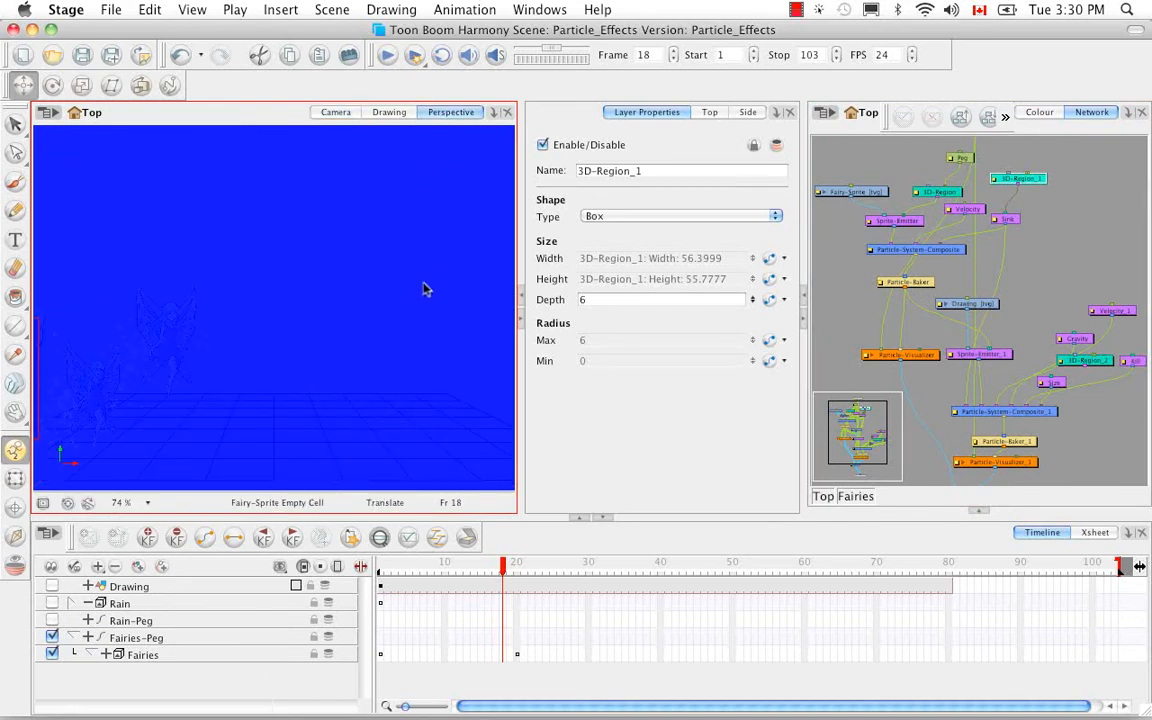
key(1)
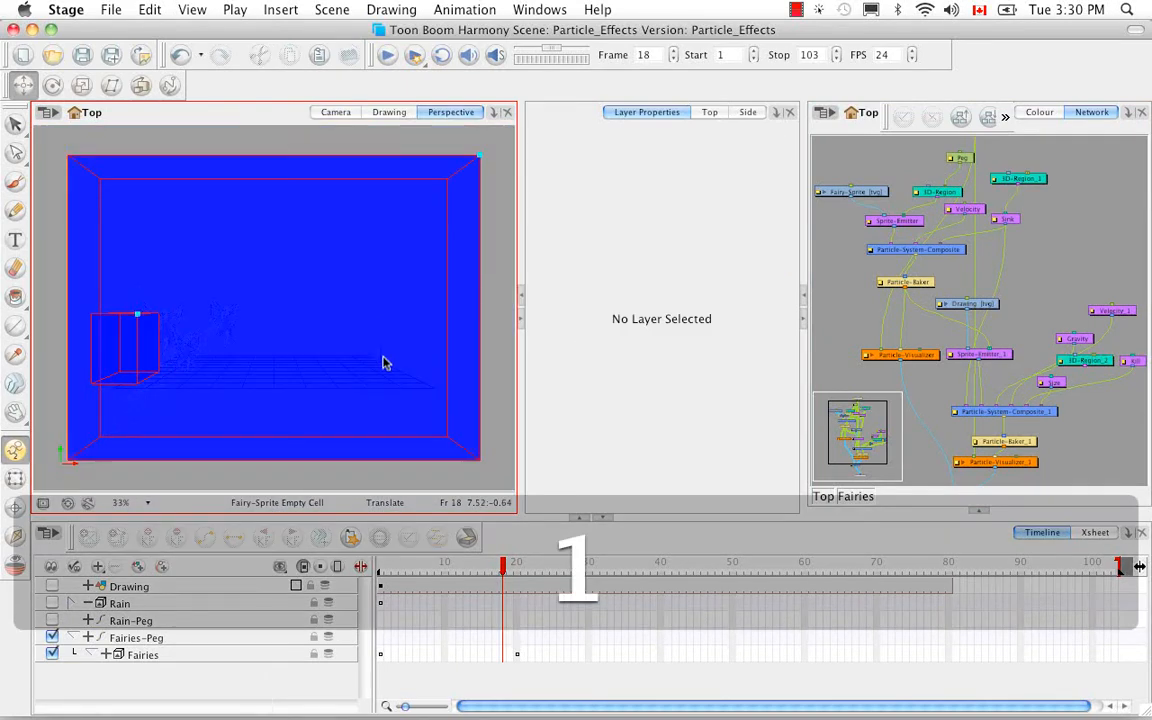
key(1)
key(alt+super)
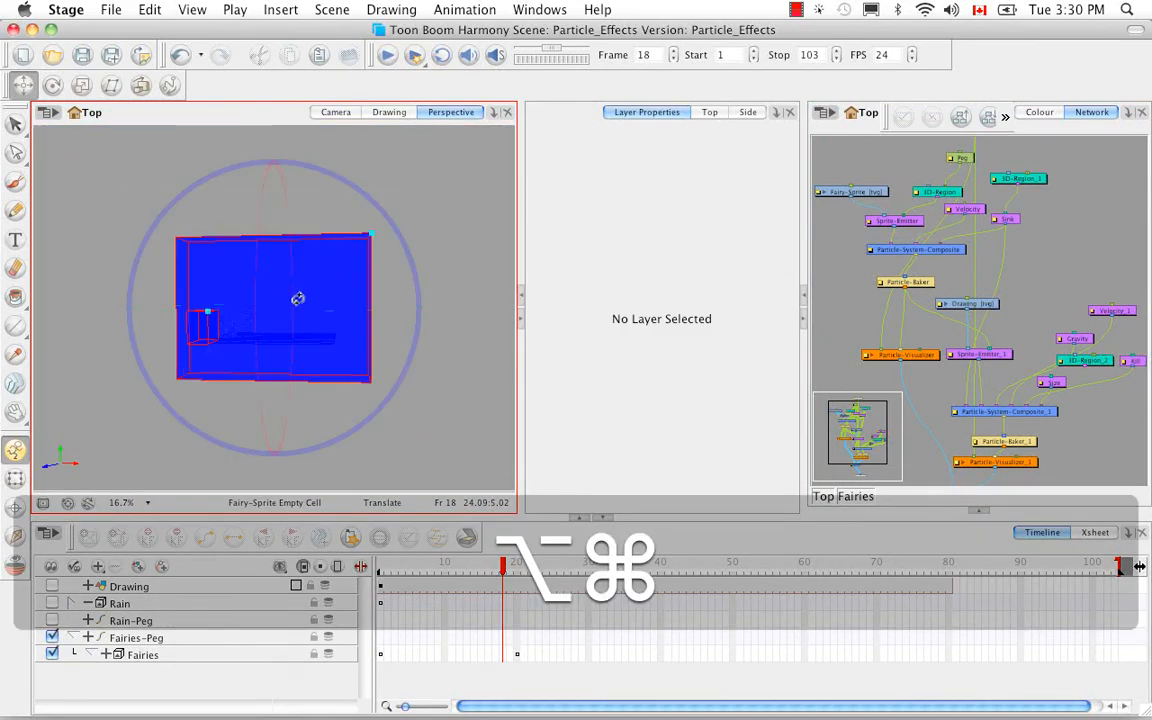
drag(297, 298, 373, 288)
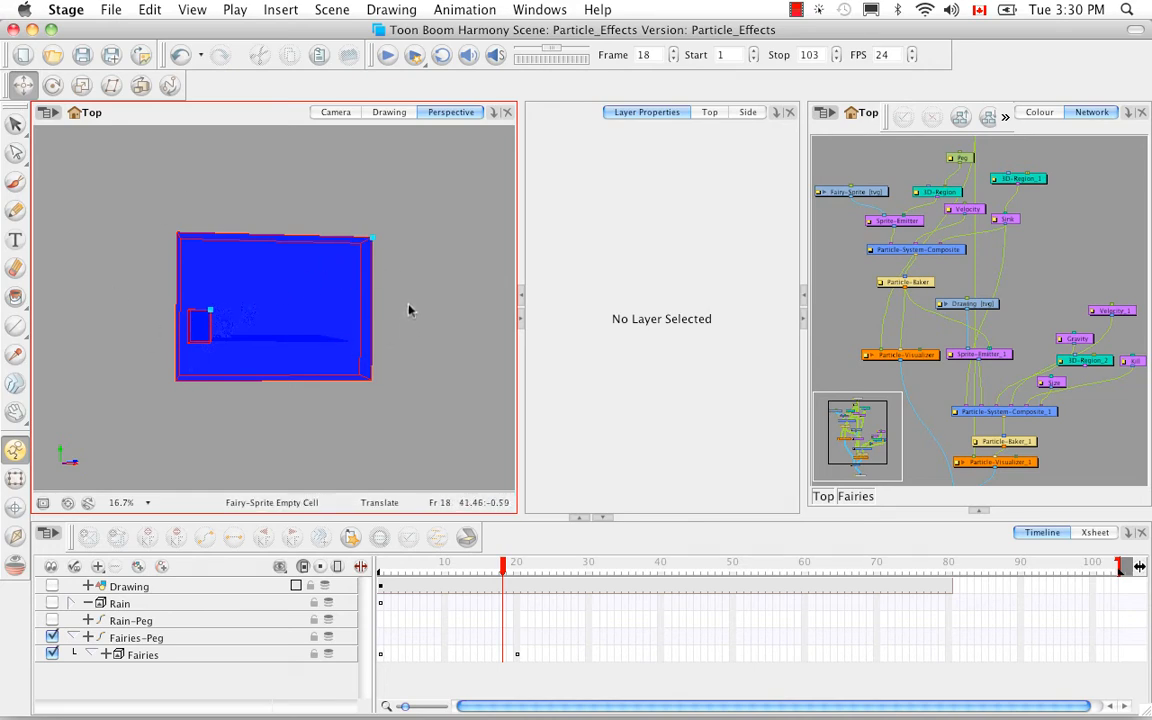
Hide all the displayed controls and return to the Camera view.
click(190, 10)
mouse_move(266, 369)
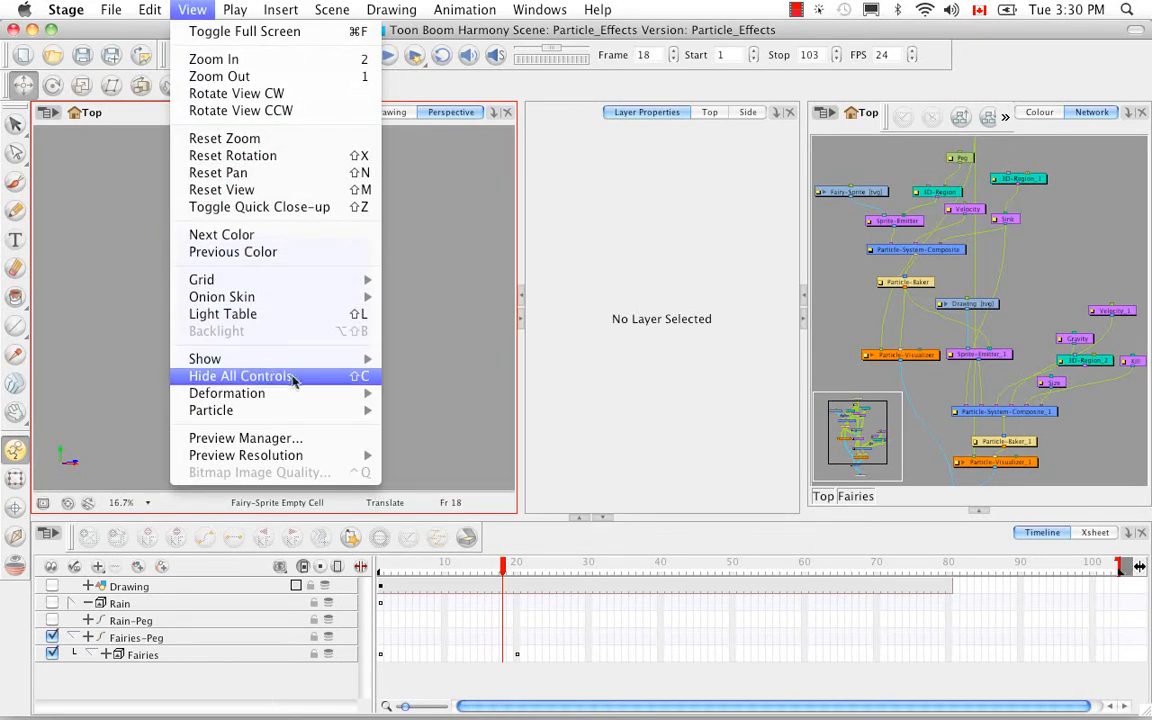
click(362, 377)
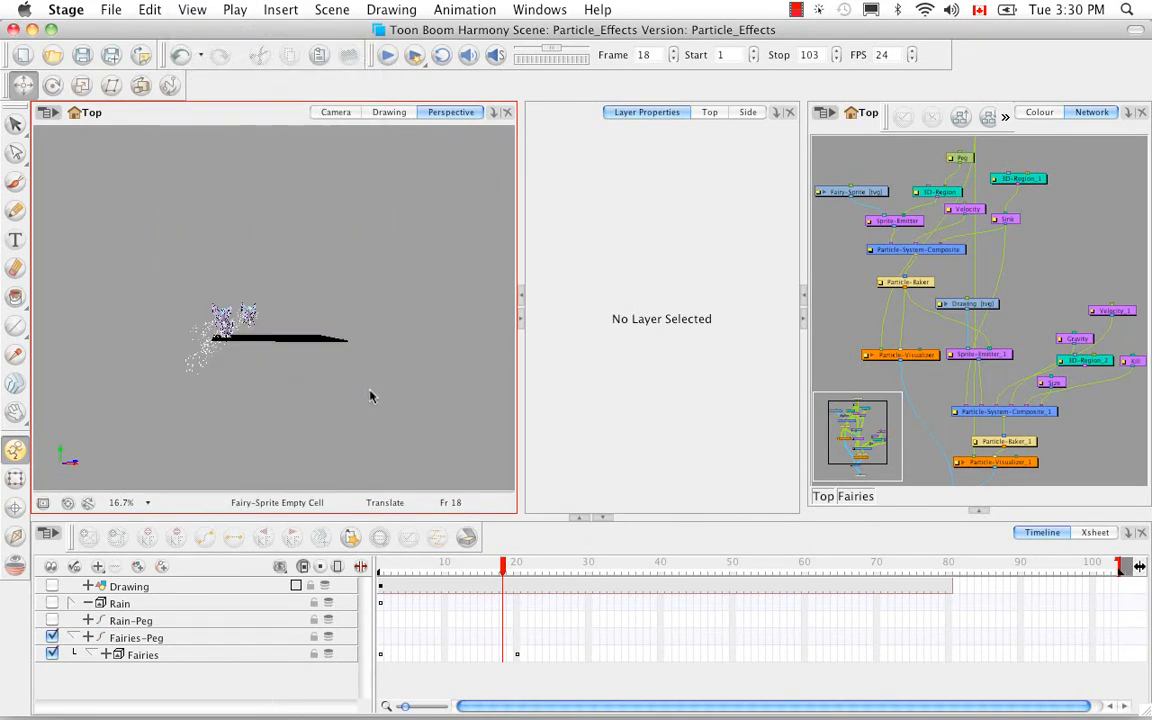
click(336, 112)
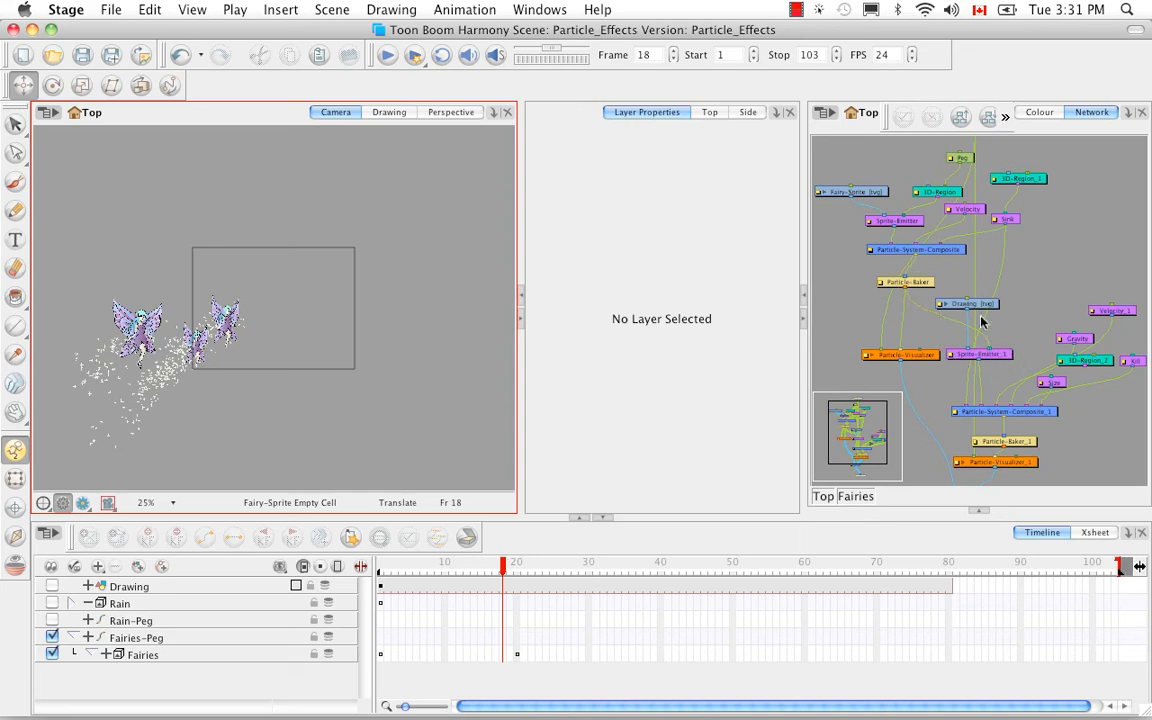
Check the Particle-Baker module's properties, and scrub the fairies animation from the early frames to frame 32.
click(912, 286)
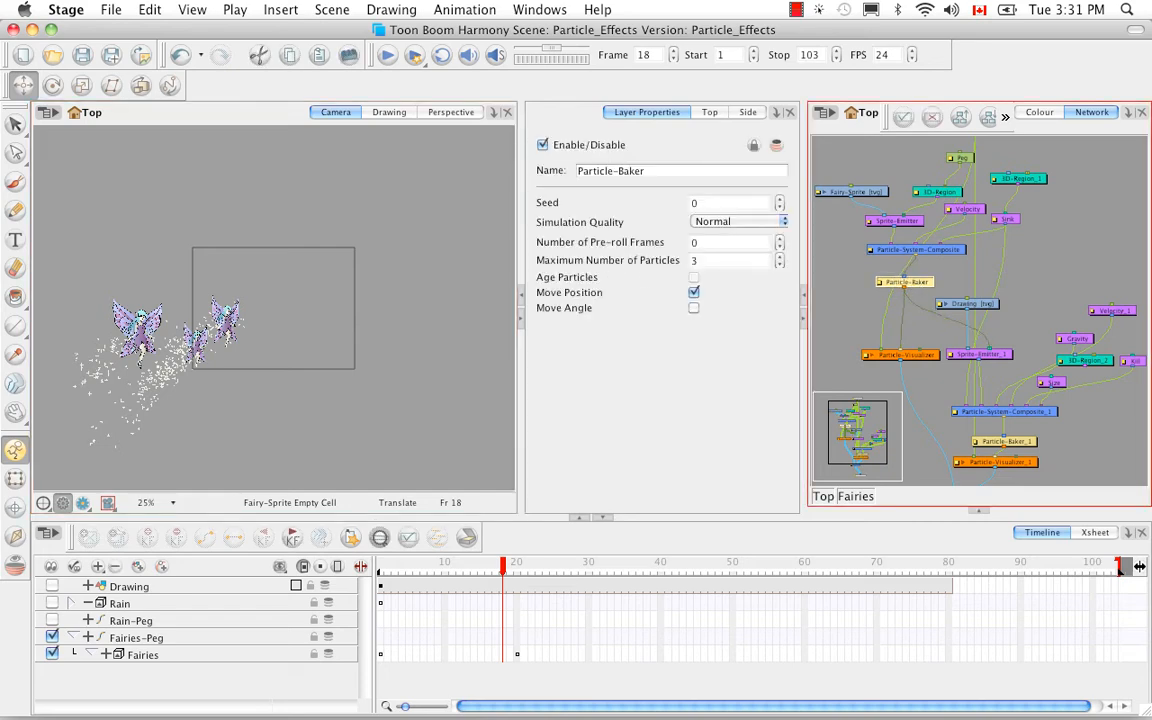
click(402, 566)
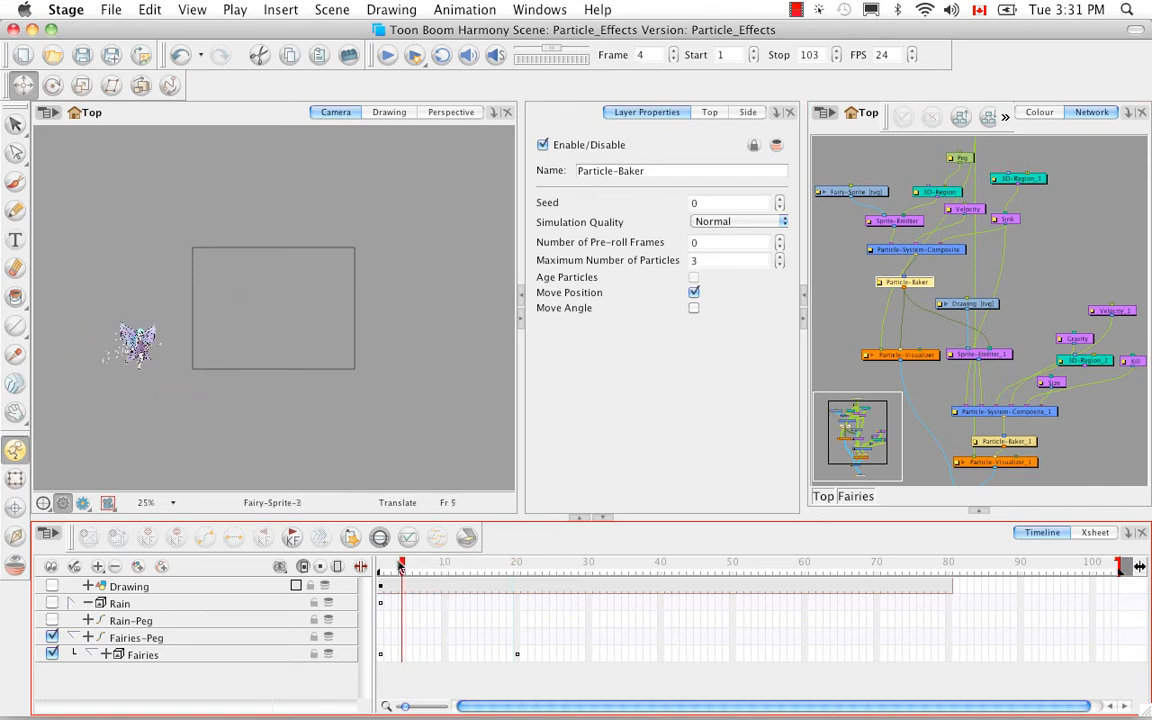
drag(422, 573, 603, 566)
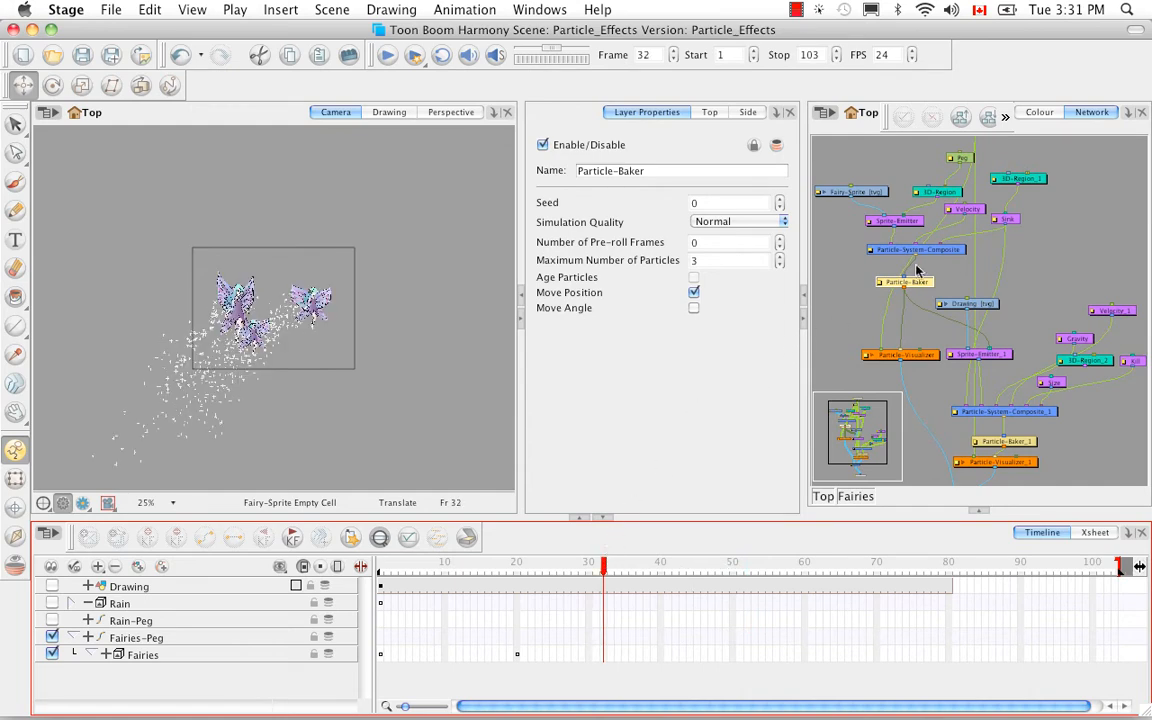
Inspect the drawing feeding Sprite-Emitter_1 up close in the Drawing view at frame 1, with the grid displayed.
click(997, 362)
click(997, 358)
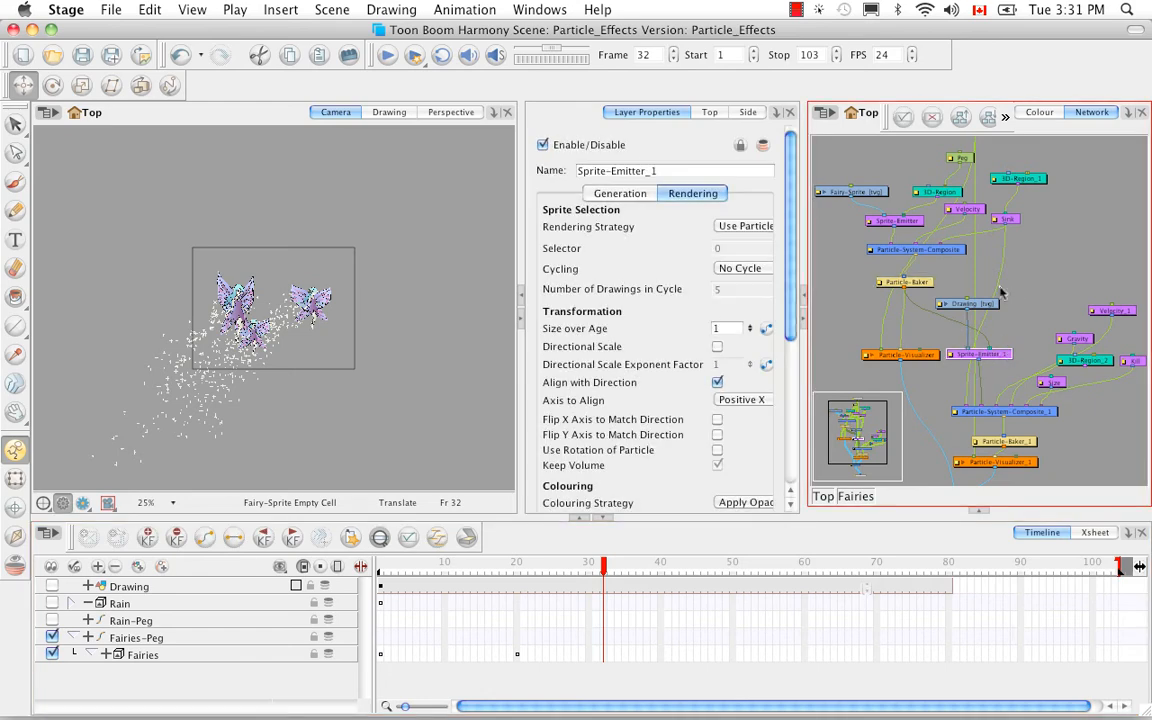
click(985, 305)
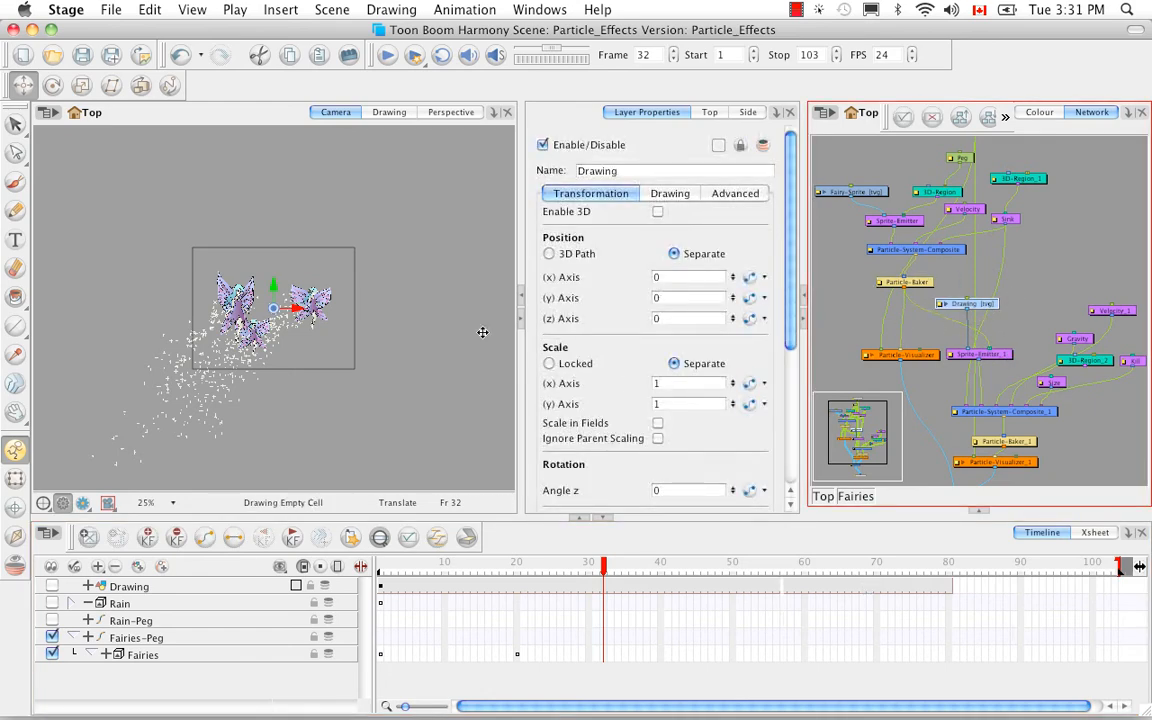
click(389, 112)
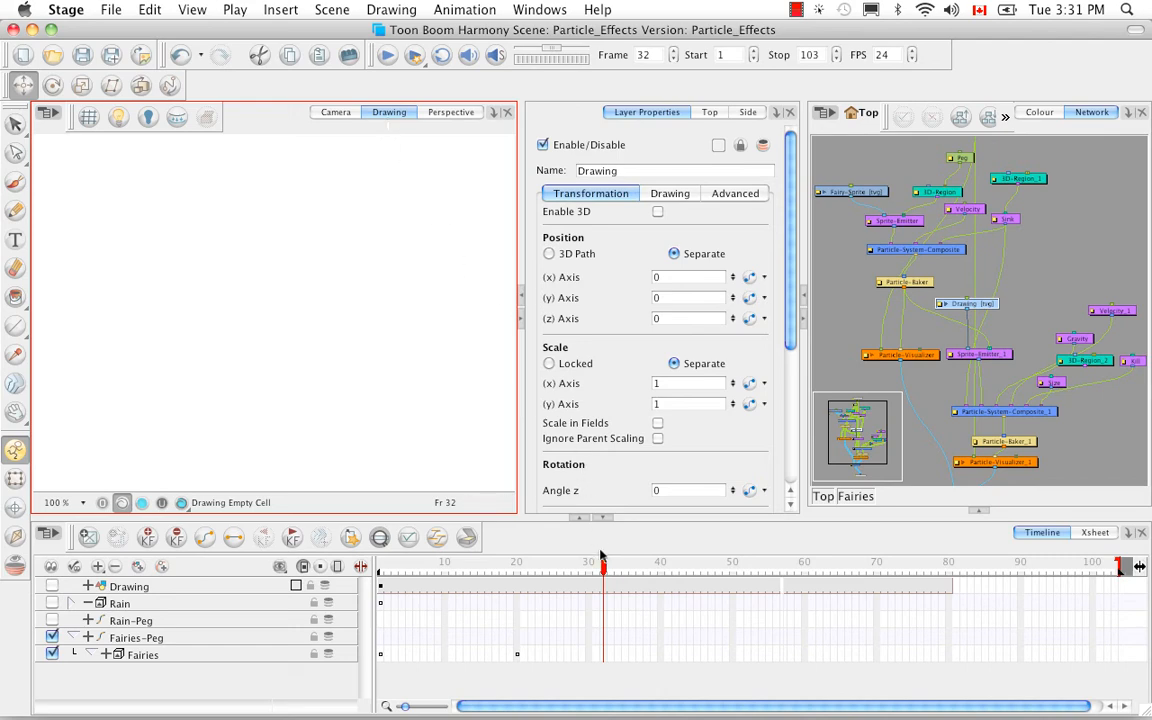
drag(603, 566, 360, 568)
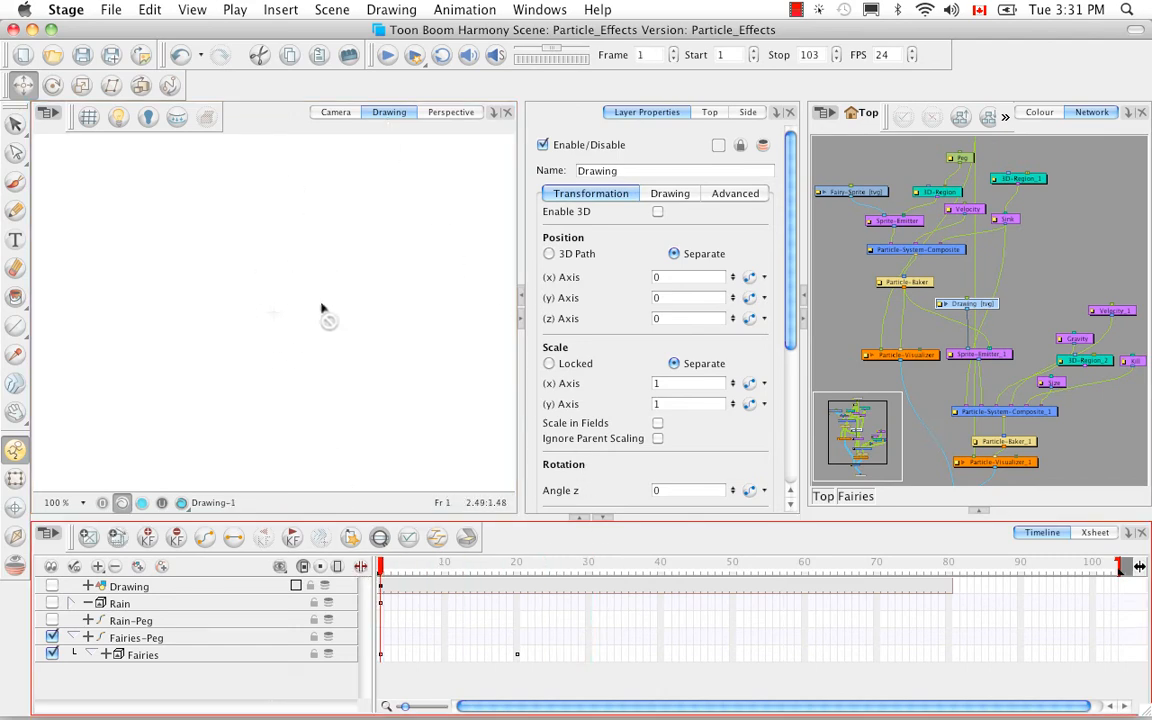
click(290, 458)
drag(323, 408, 95, 118)
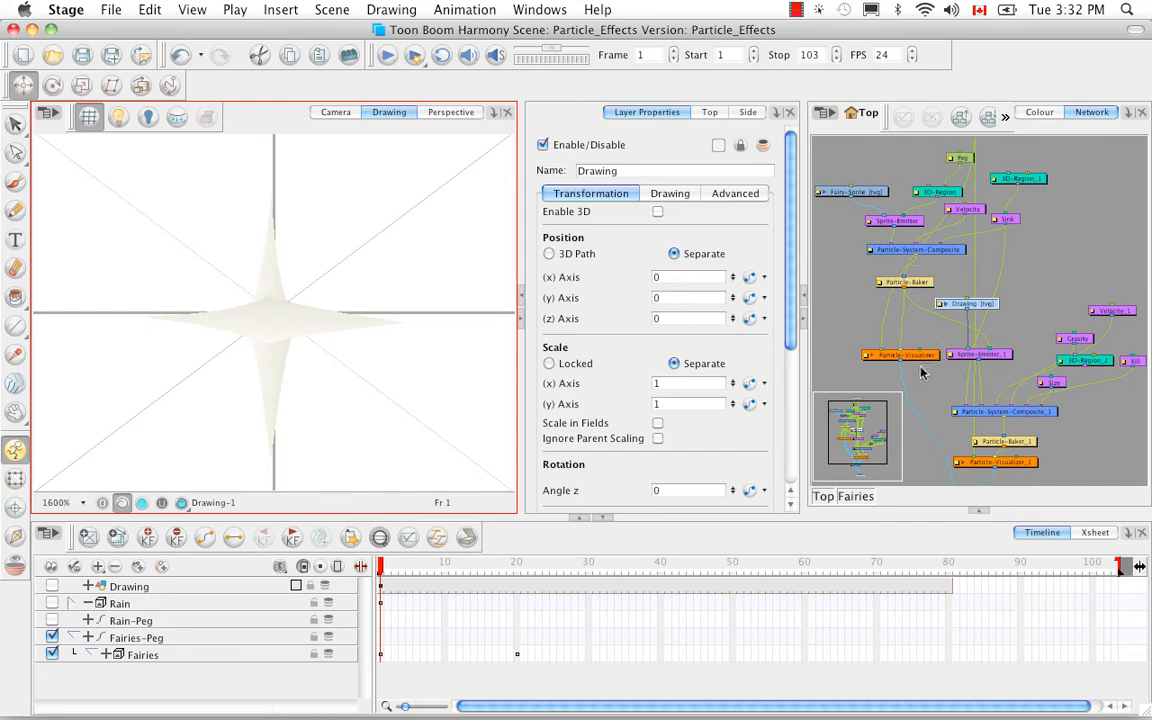
Examine Sprite-Emitter_1's generation properties in its layer properties window, then close the window and deselect the module.
click(970, 354)
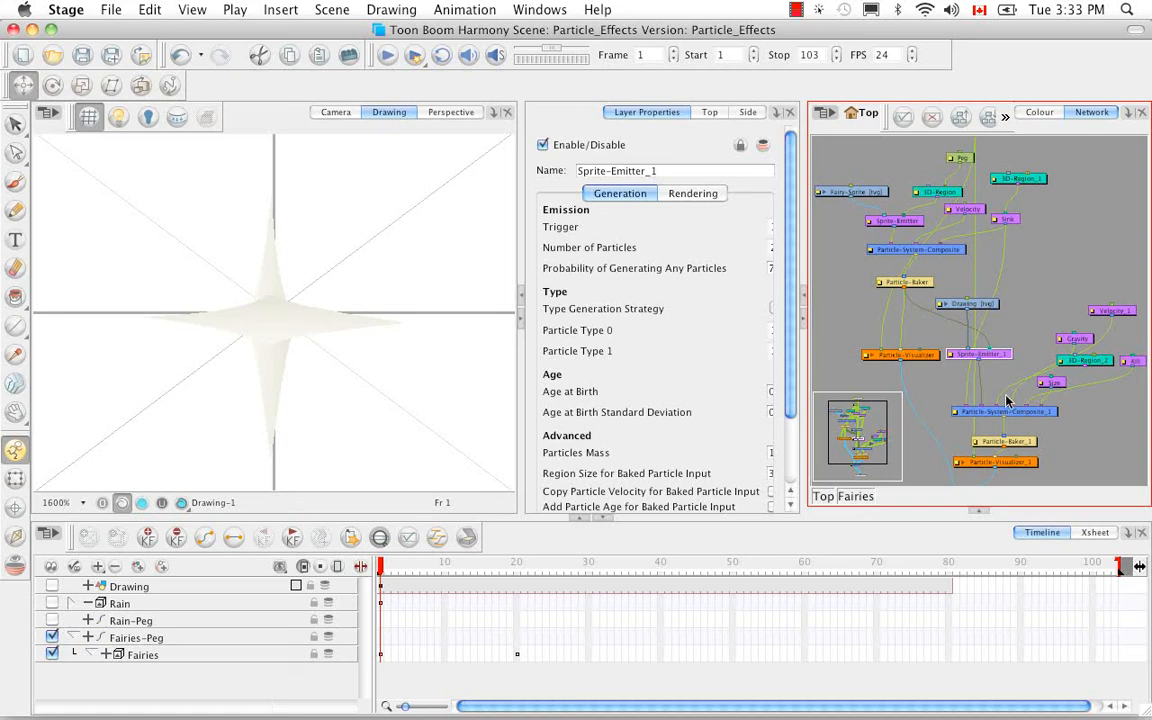
key(space)
drag(1122, 404, 1076, 413)
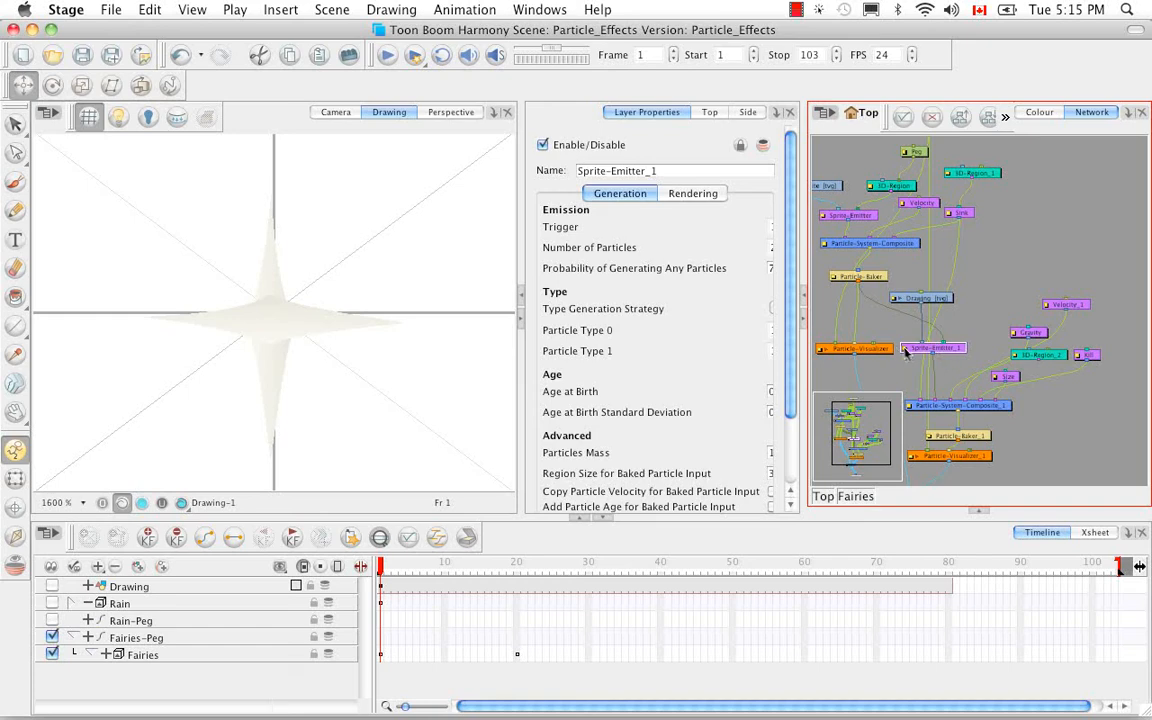
double_click(903, 350)
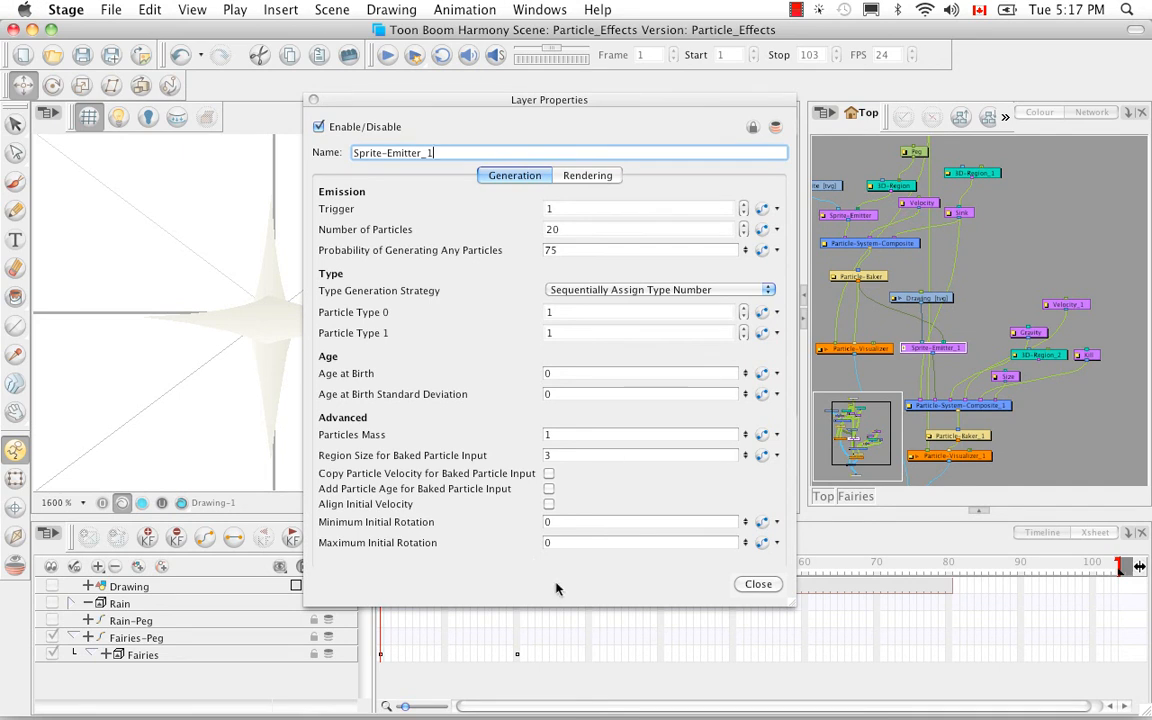
click(758, 585)
click(1048, 457)
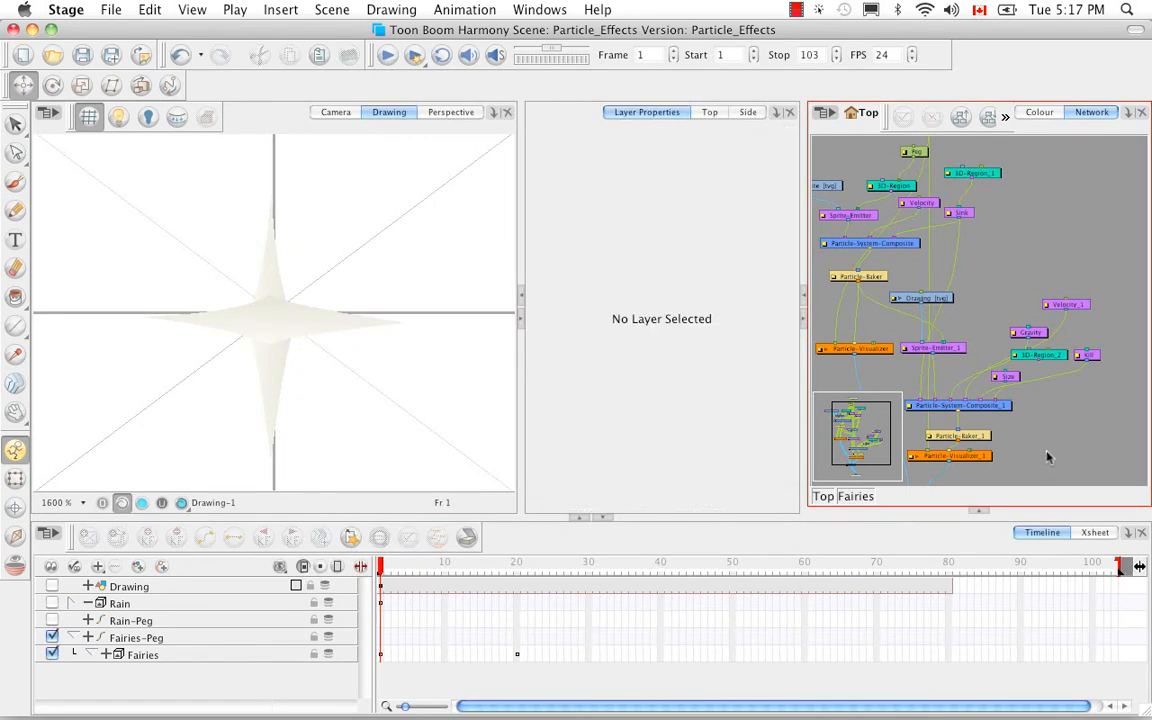
Return to the Camera view and play the fairies animation from frame 1.
click(342, 121)
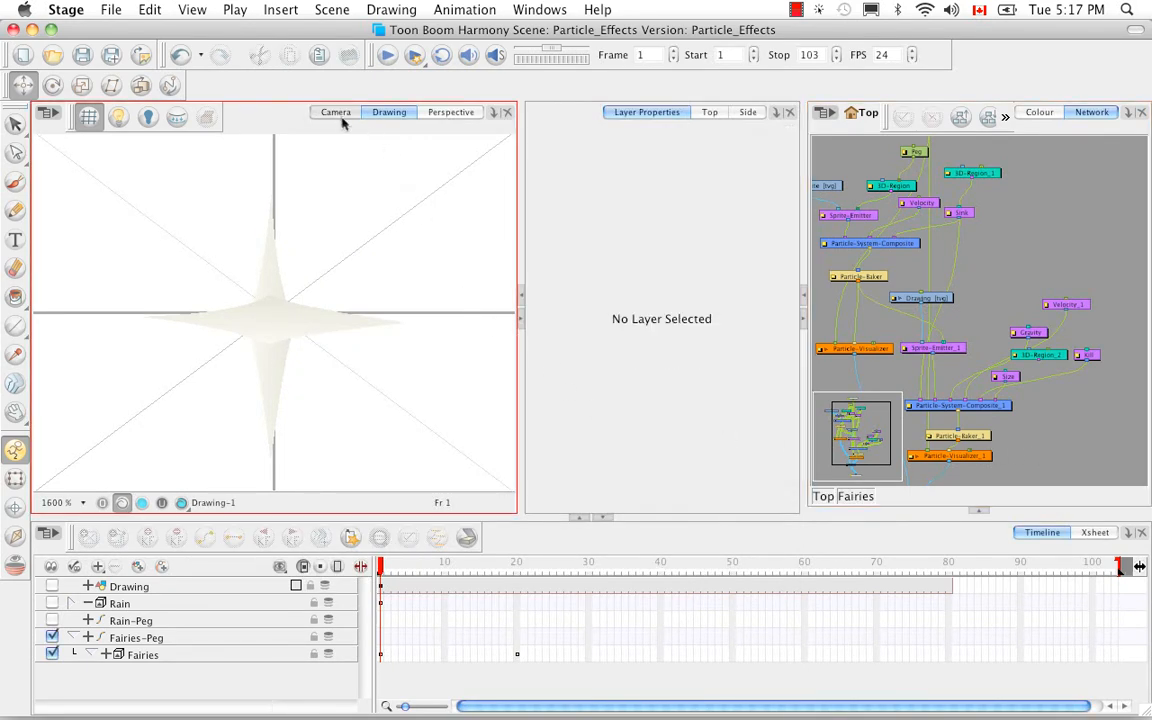
click(341, 116)
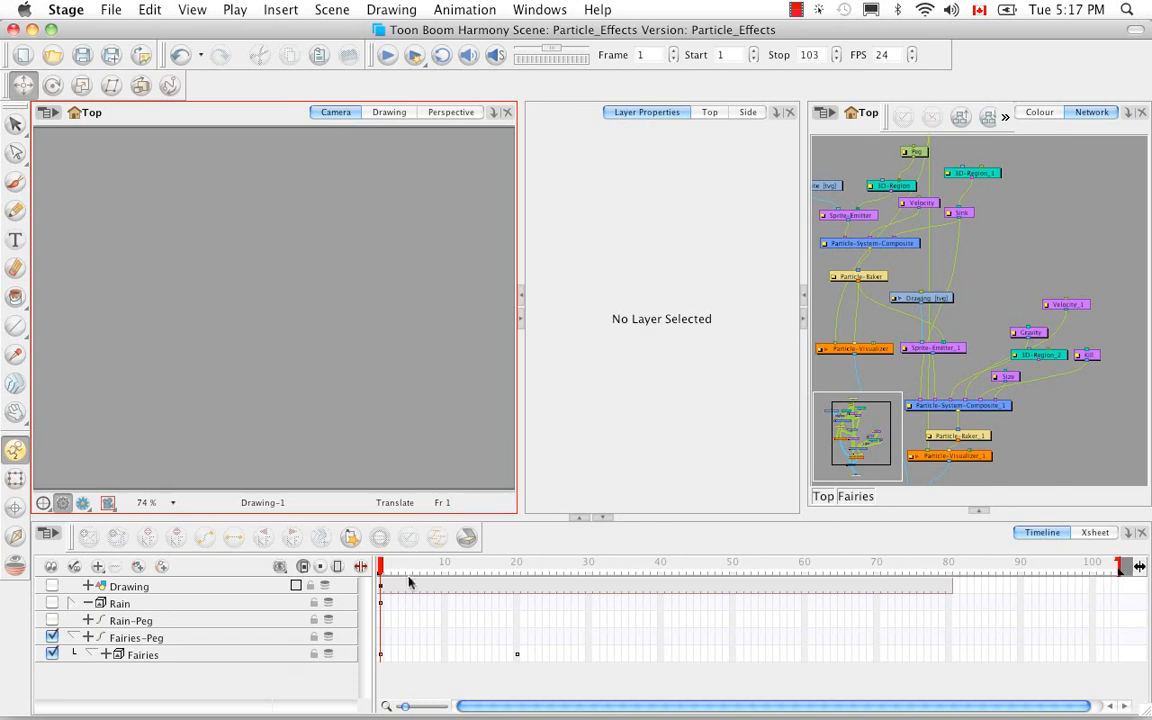
click(386, 54)
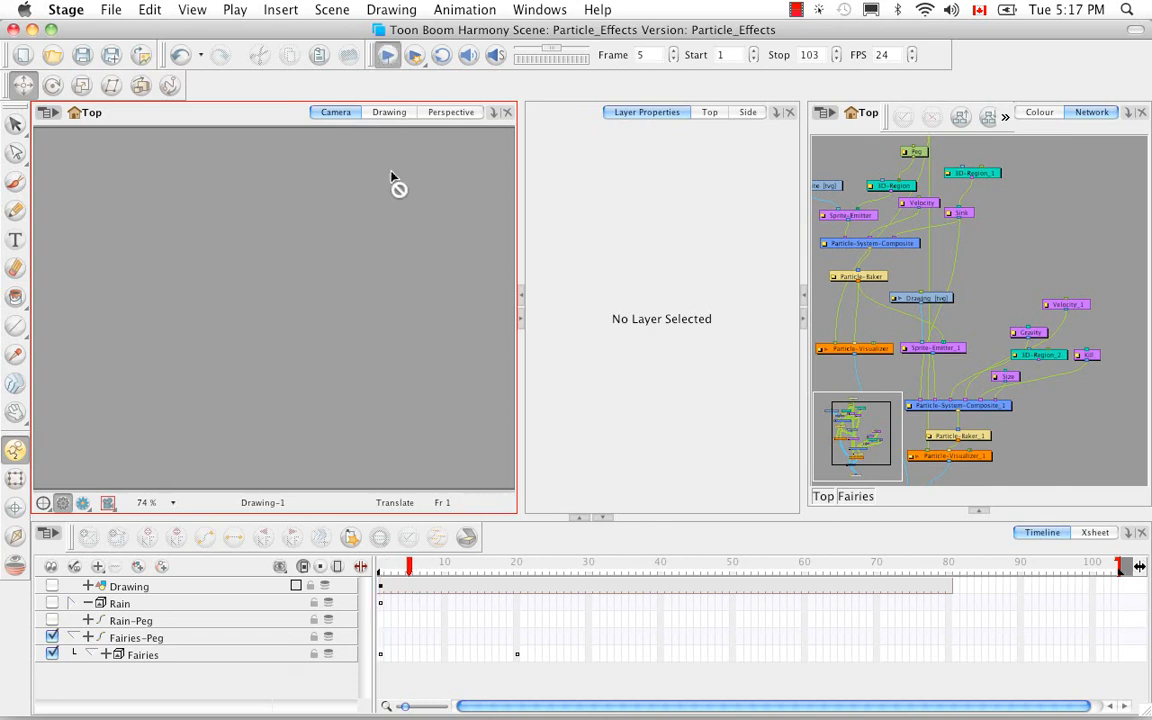